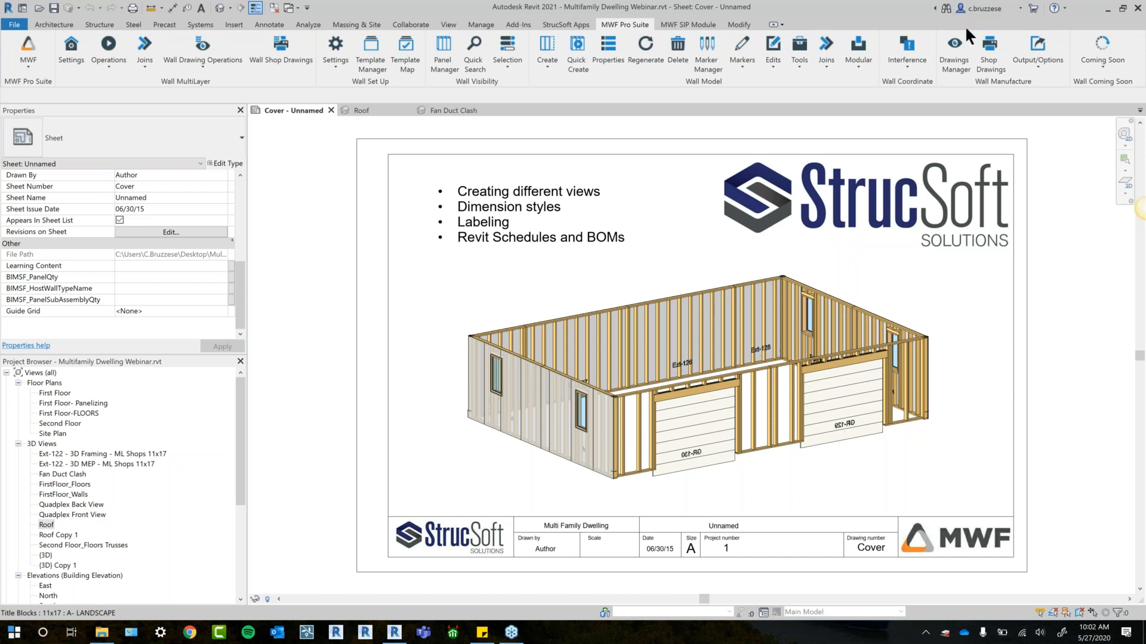
# - Open the Roof 3D view and examine the framed garage wall panels from several sides
pyautogui.moveTo(417, 355); pyautogui.dragTo(376, 347, button='middle')
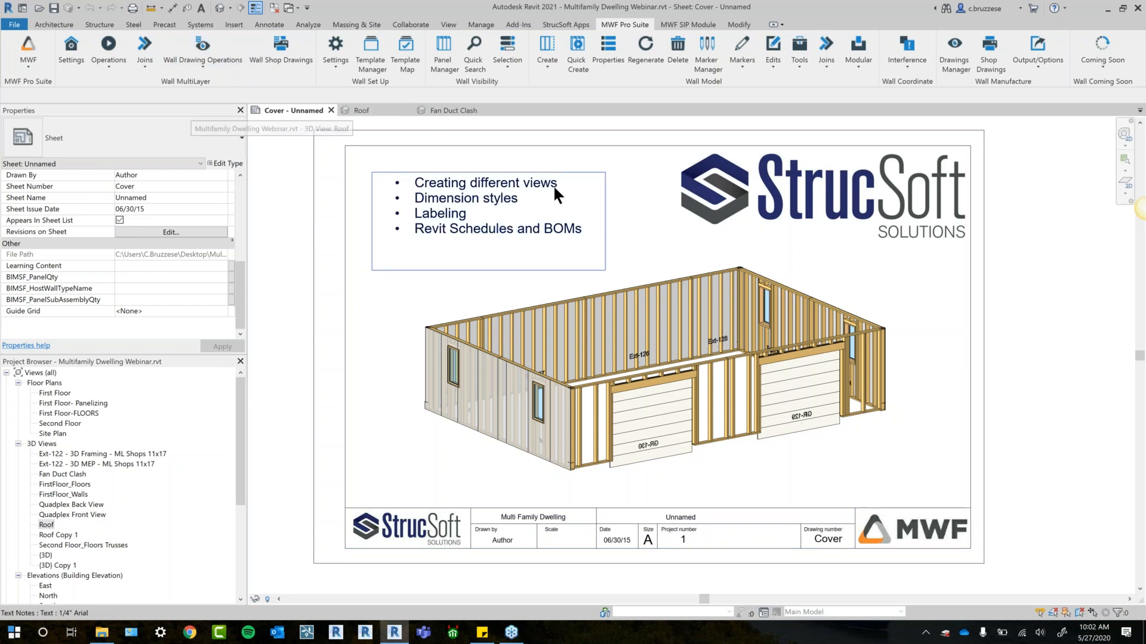
pyautogui.moveTo(1048, 351); pyautogui.dragTo(1049, 374, button='middle')
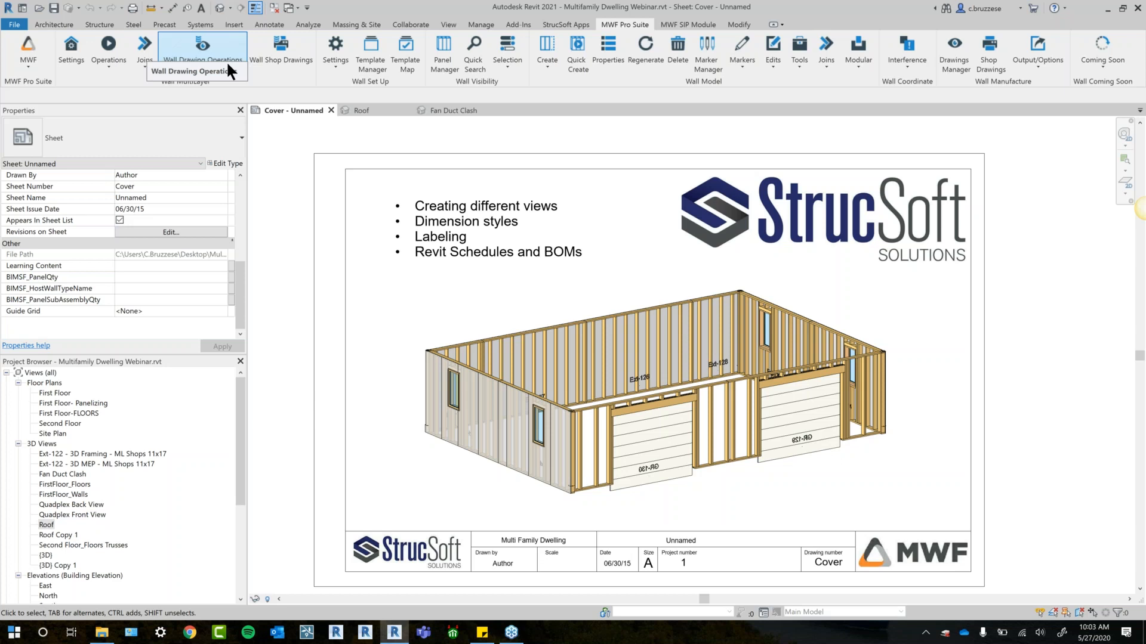
pyautogui.click(375, 110)
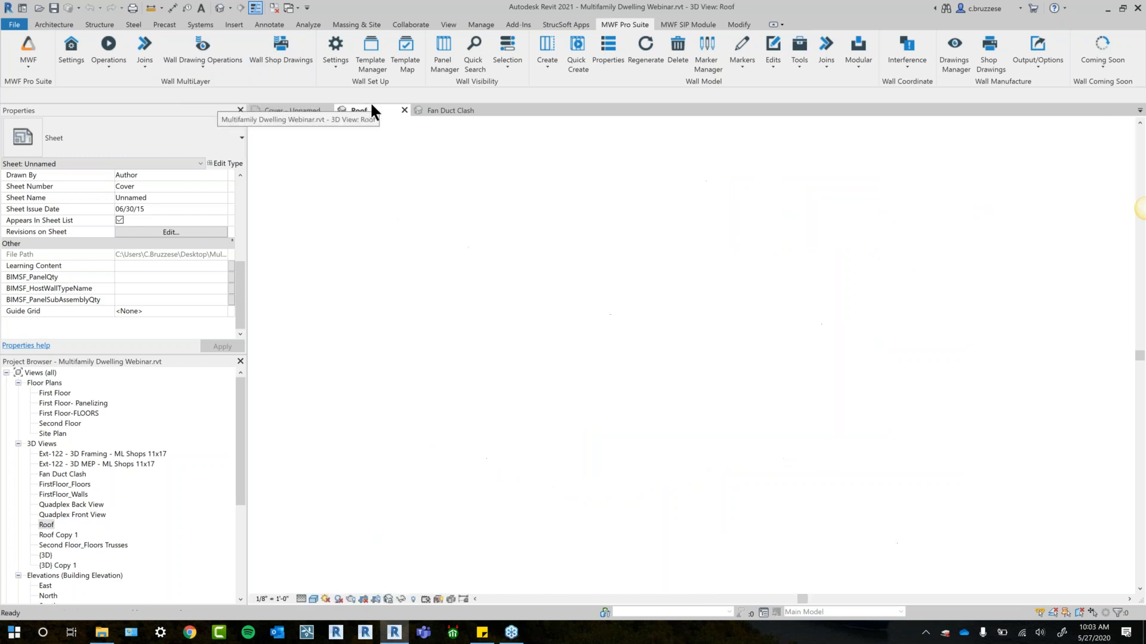
pyautogui.scroll(-2, 551, 388)
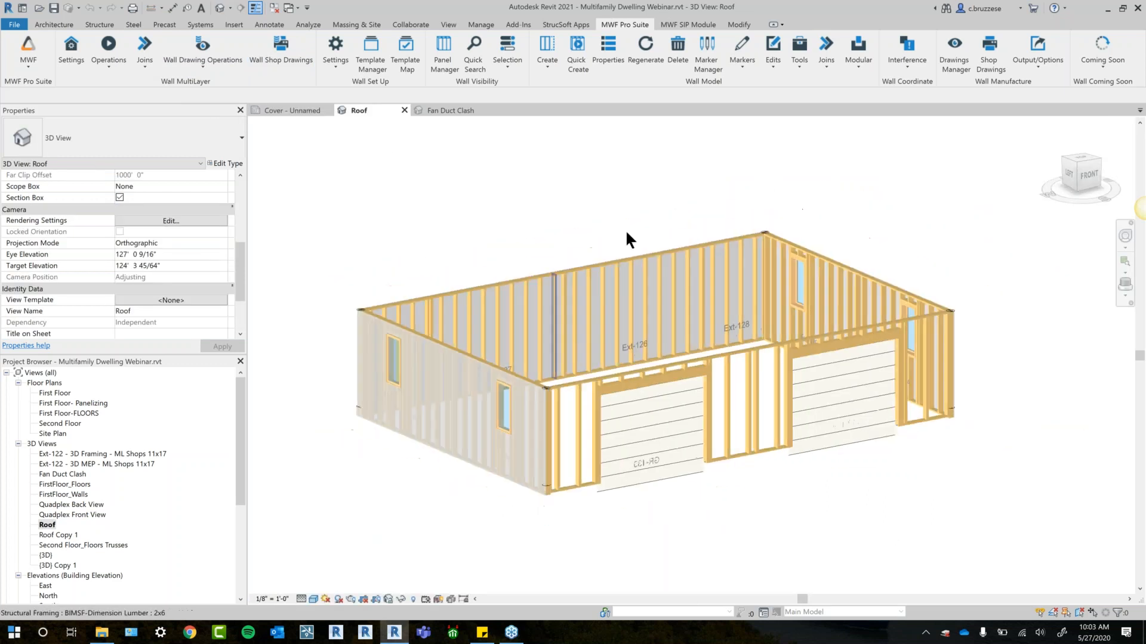
pyautogui.moveTo(643, 189); pyautogui.dragTo(610, 179, button='middle')
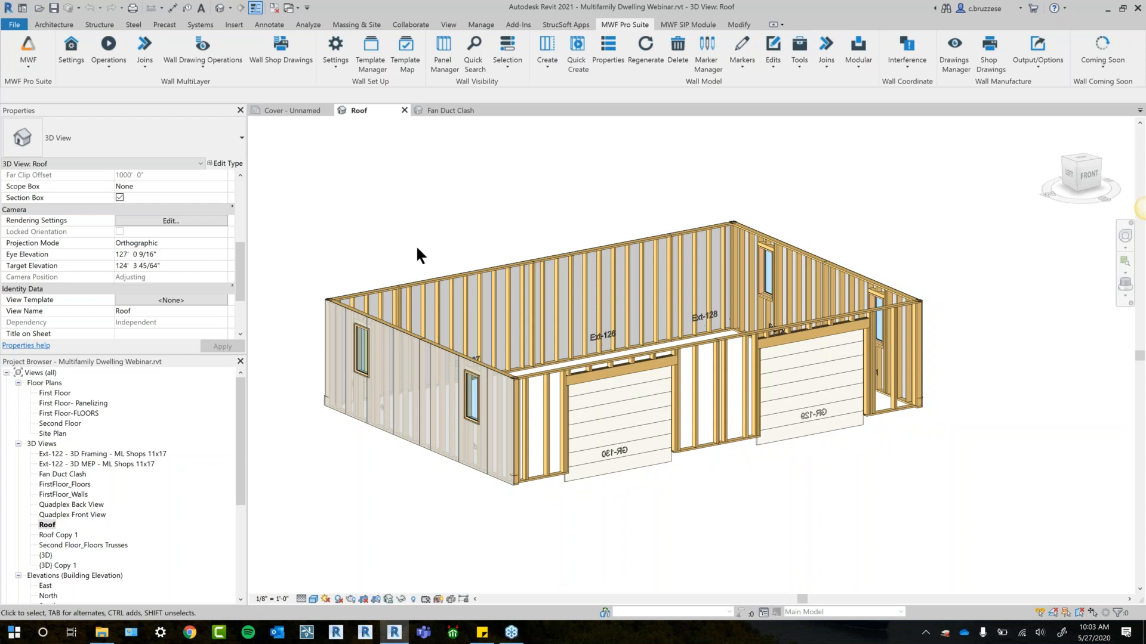
pyautogui.keyDown('shift'); pyautogui.moveTo(424, 268); pyautogui.dragTo(598, 408, button='middle'); pyautogui.keyUp('shift')
pyautogui.click(598, 408)
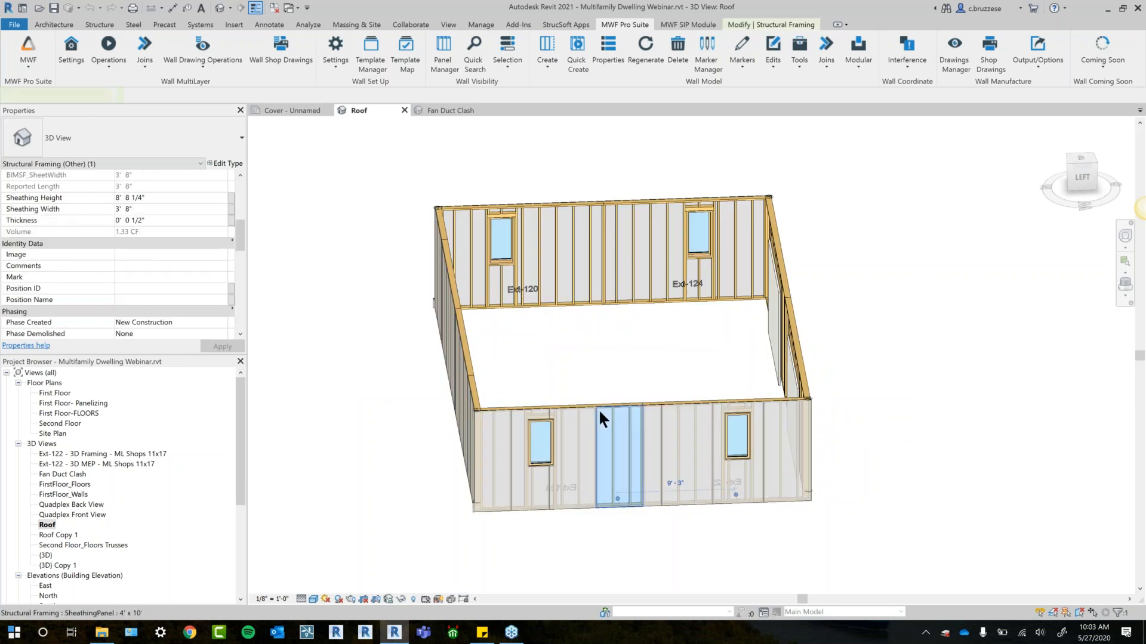
pyautogui.keyDown('shift'); pyautogui.moveTo(688, 340); pyautogui.dragTo(377, 253, button='middle'); pyautogui.keyUp('shift')
pyautogui.click(665, 387)
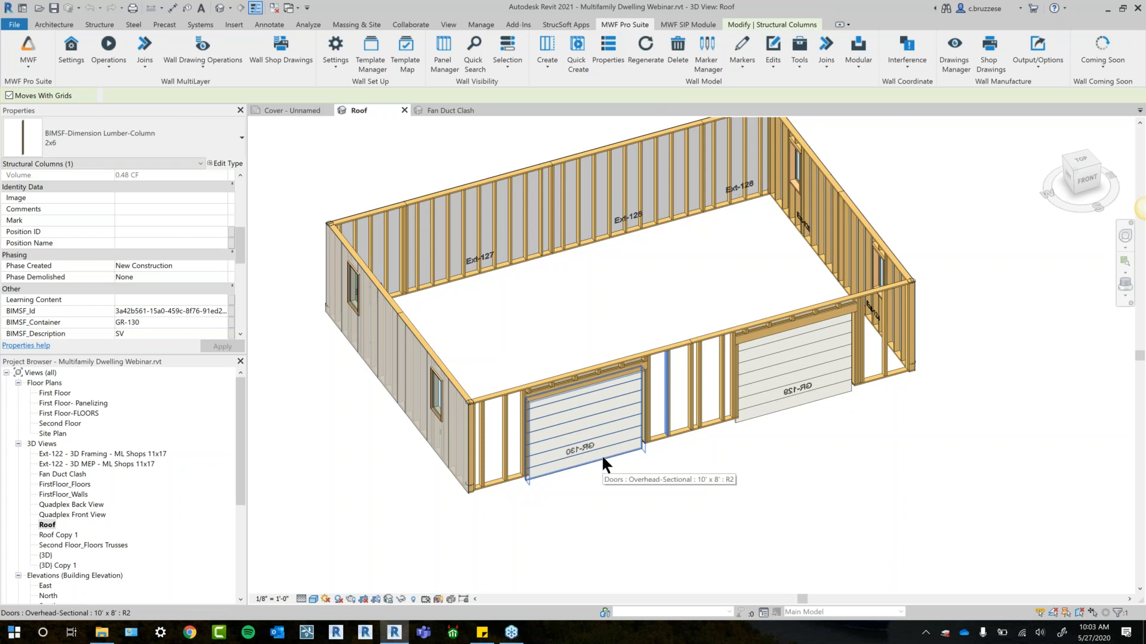
pyautogui.keyDown('shift'); pyautogui.moveTo(675, 504); pyautogui.dragTo(476, 481, button='middle'); pyautogui.keyUp('shift')
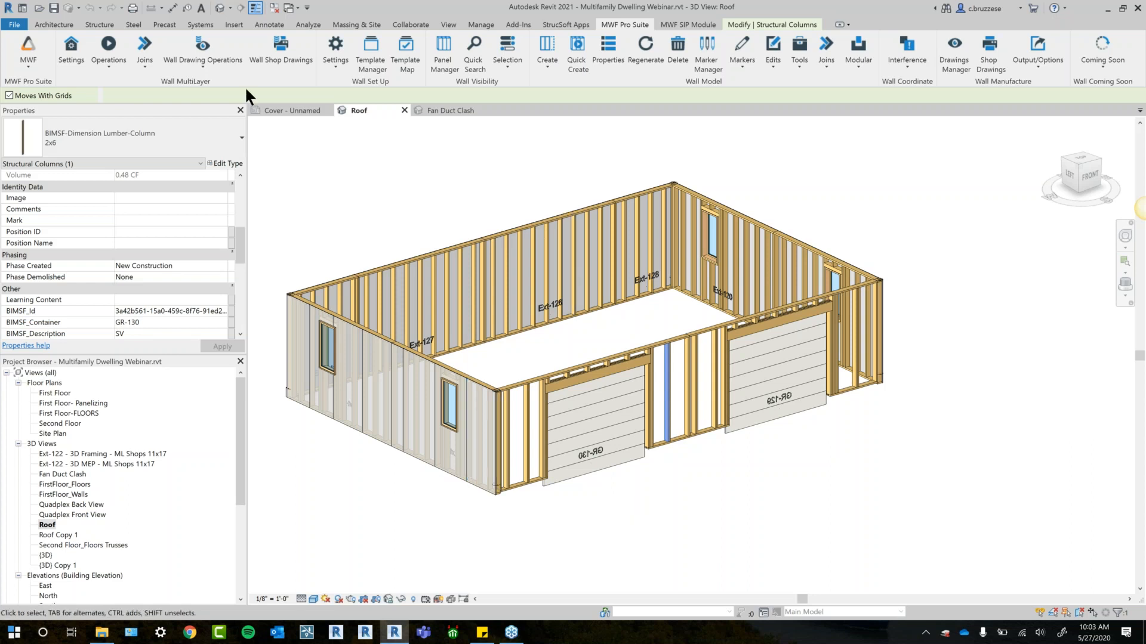
# - Review the multilayer wall drawing settings of the MWF Shops 11x17 (Default) type and close them
pyautogui.click(219, 73)
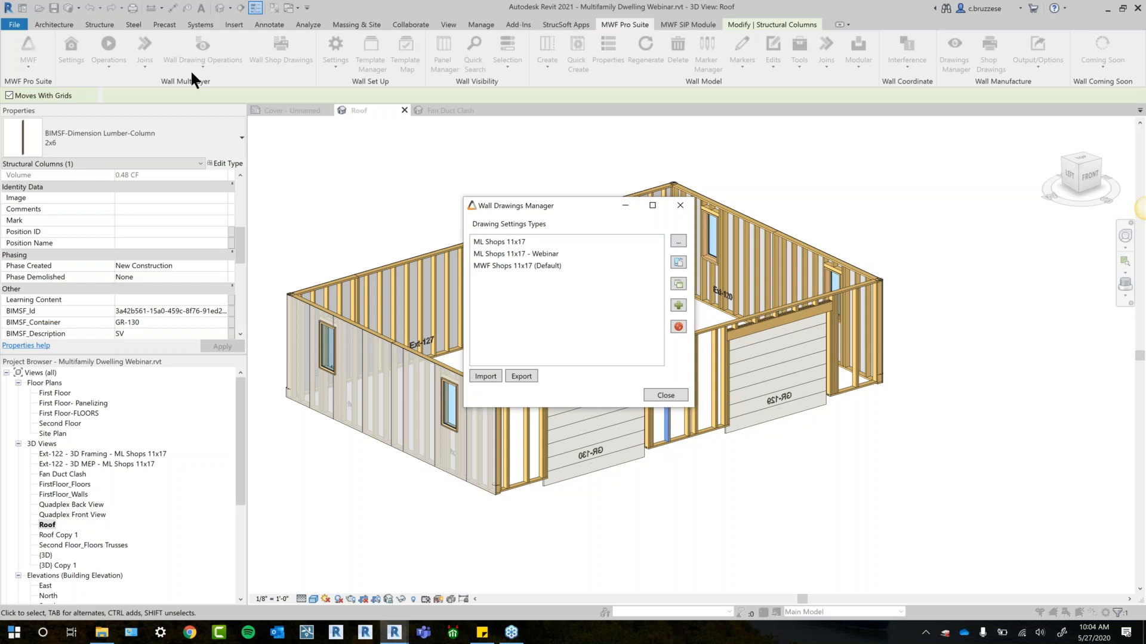
pyautogui.click(528, 263)
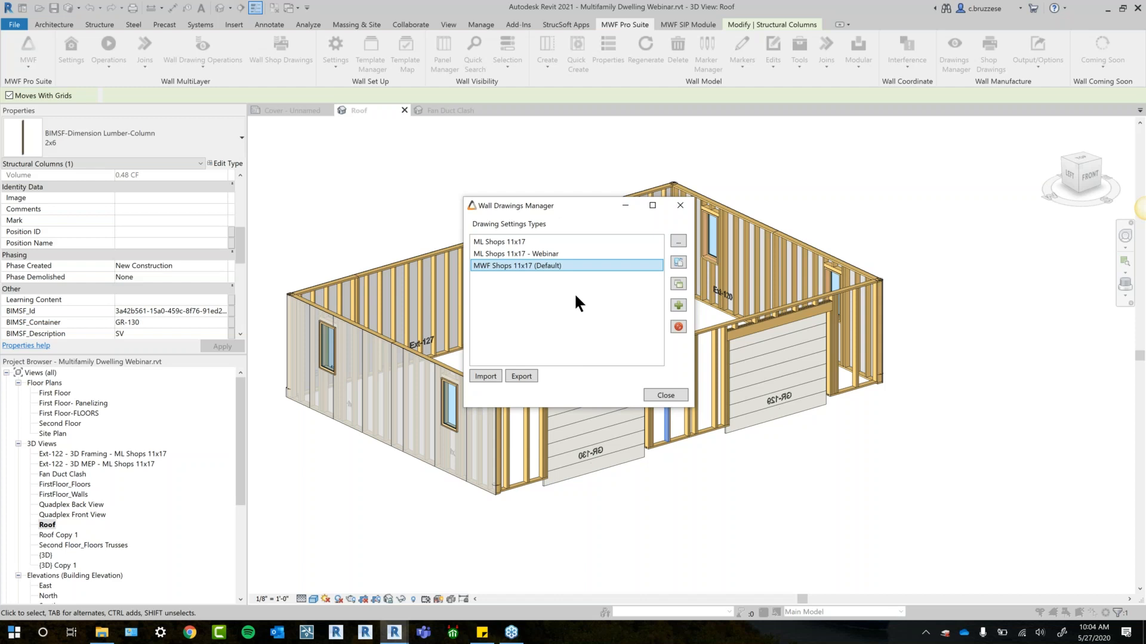
pyautogui.click(677, 241)
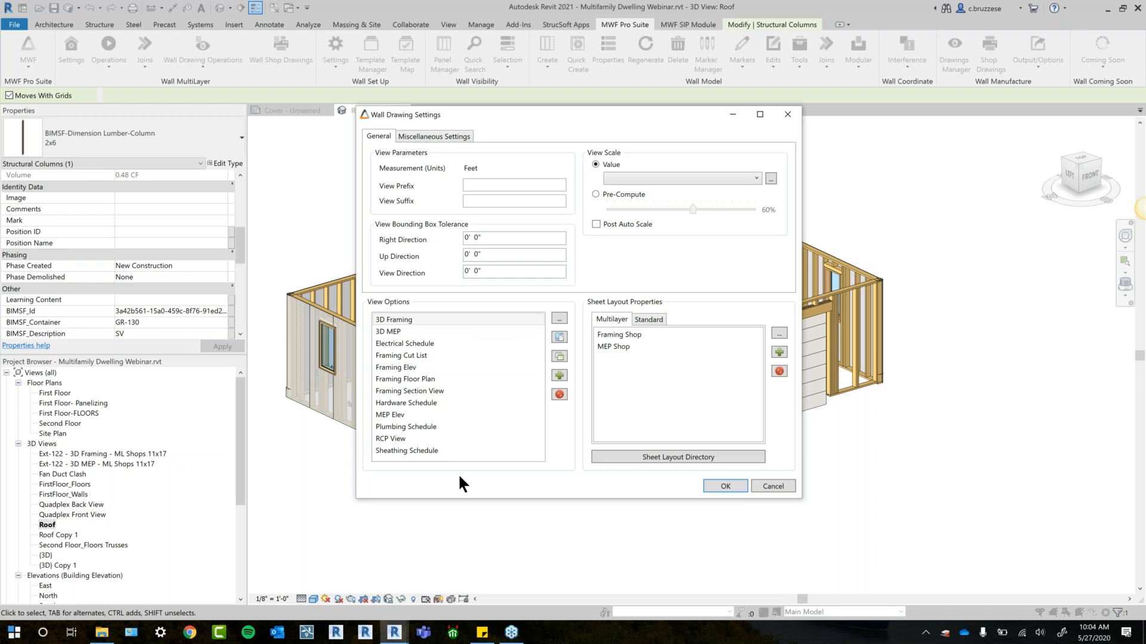
pyautogui.click(786, 116)
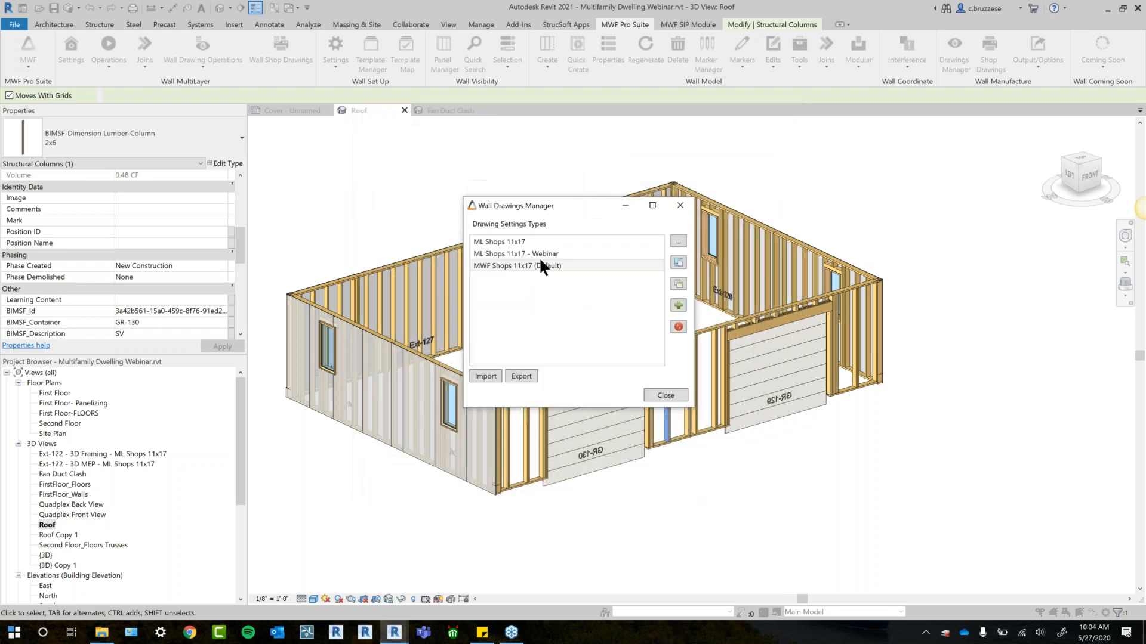
# - Open the sheet layout directory from the ML Shops 11x17 - Webinar drawing settings and close the wall drawing dialogs
pyautogui.click(540, 253)
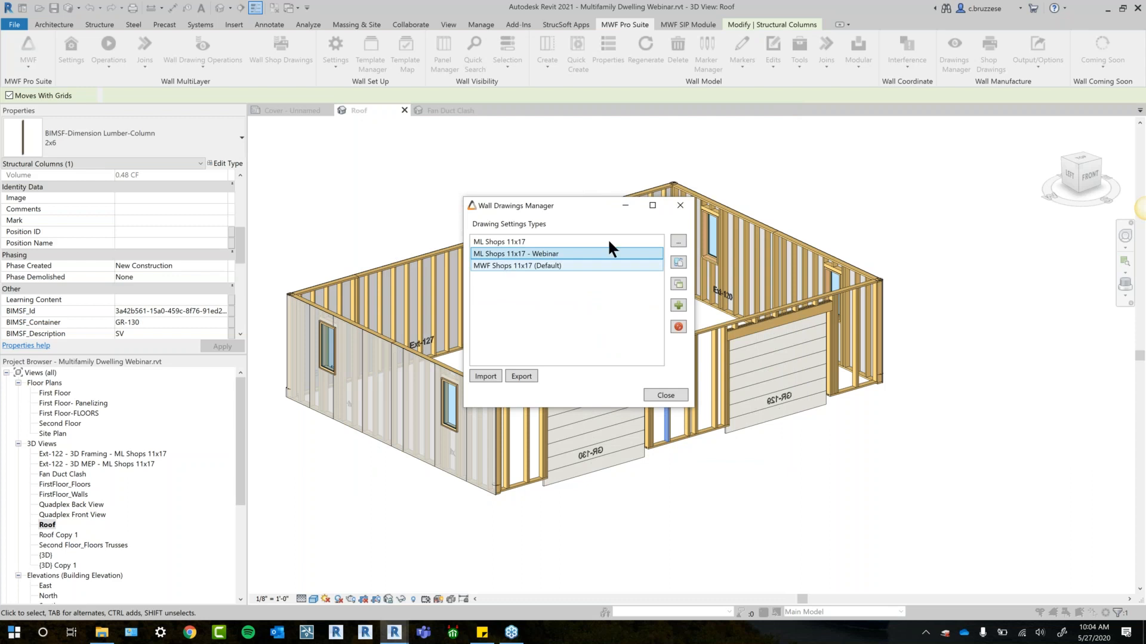
pyautogui.click(681, 238)
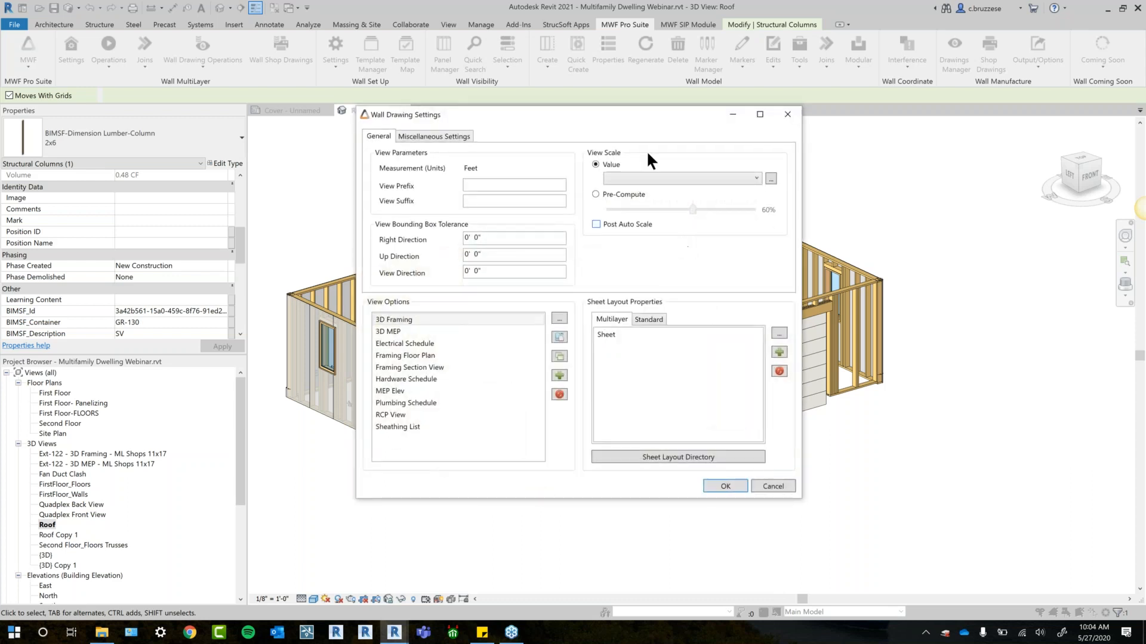
pyautogui.moveTo(620, 113); pyautogui.dragTo(668, 109)
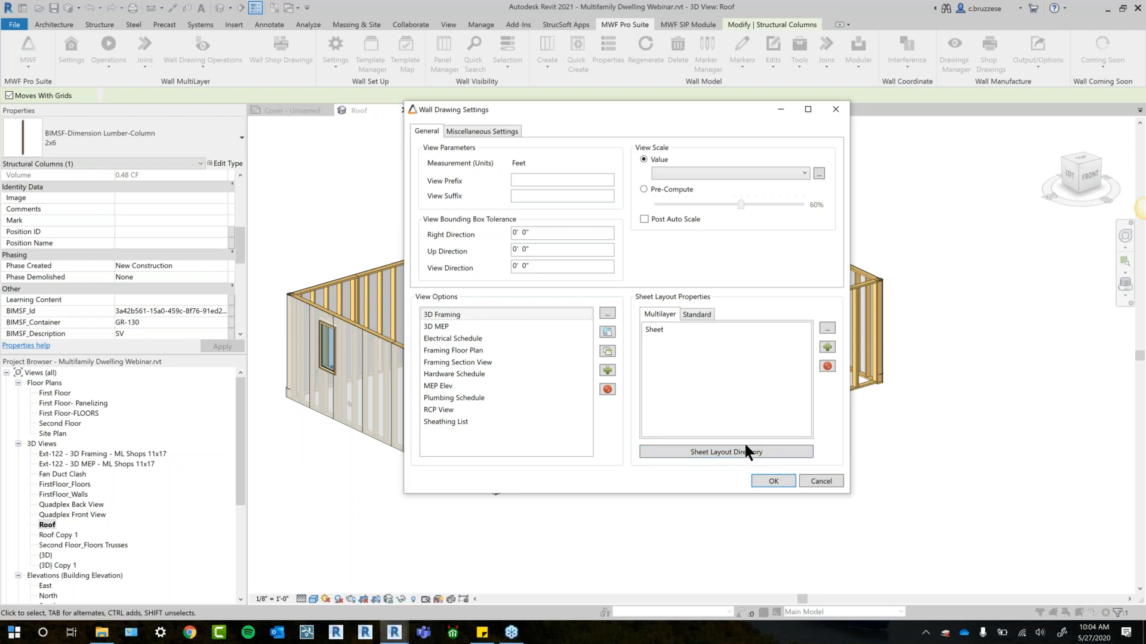
pyautogui.click(718, 453)
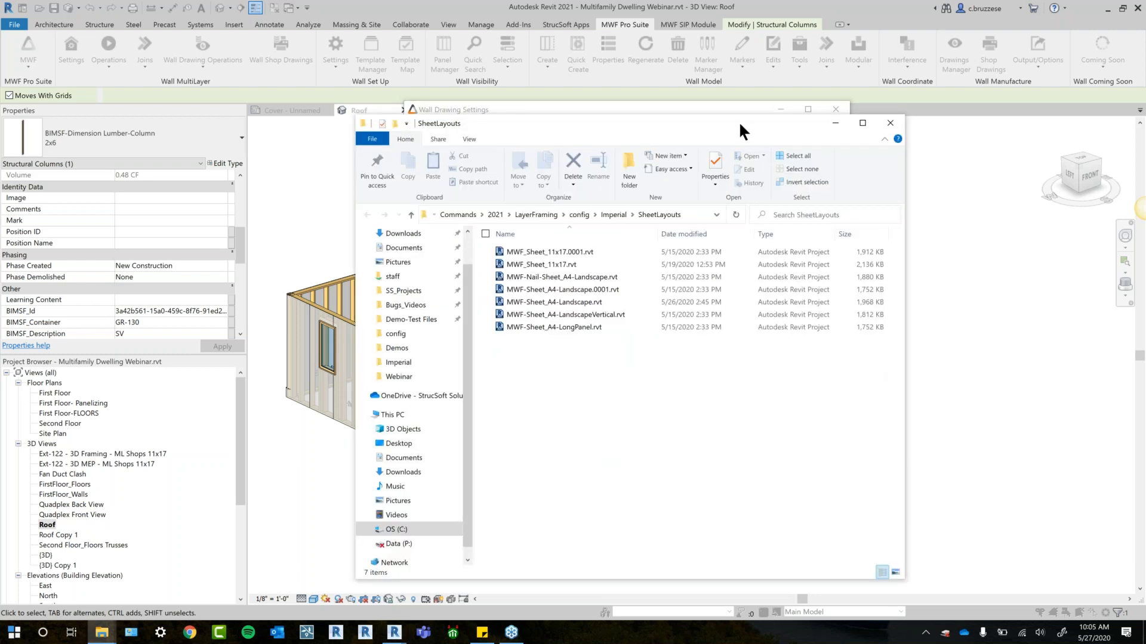
pyautogui.click(835, 109)
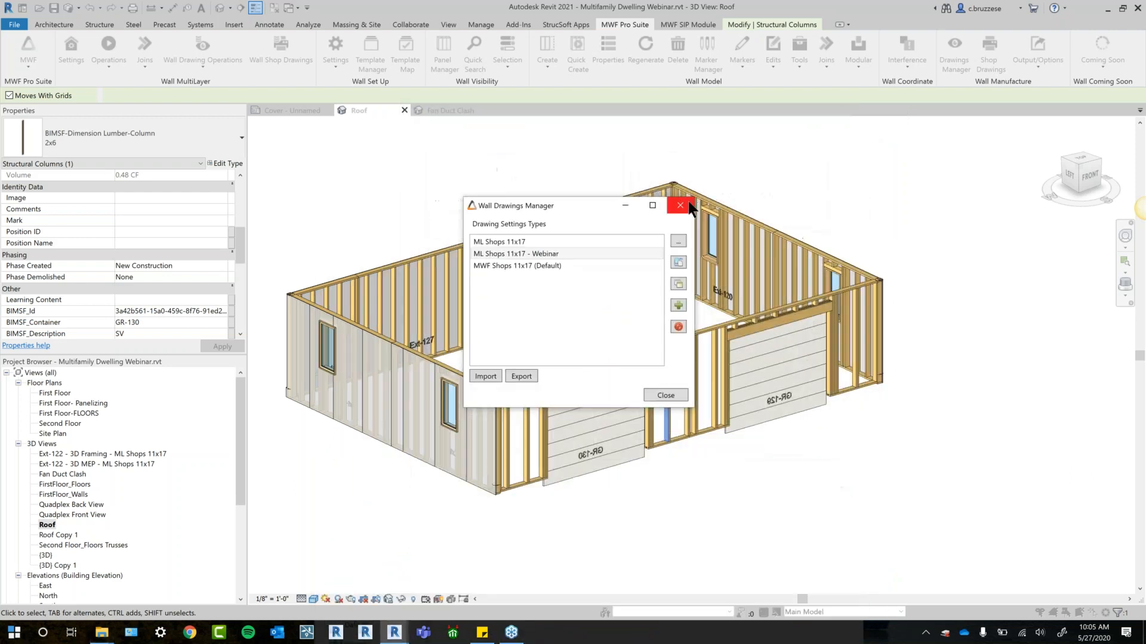
pyautogui.click(661, 200)
# - Open the MWF_Sheet_11x17.rvt layout file from the SheetLayouts folder
pyautogui.moveTo(101, 633)
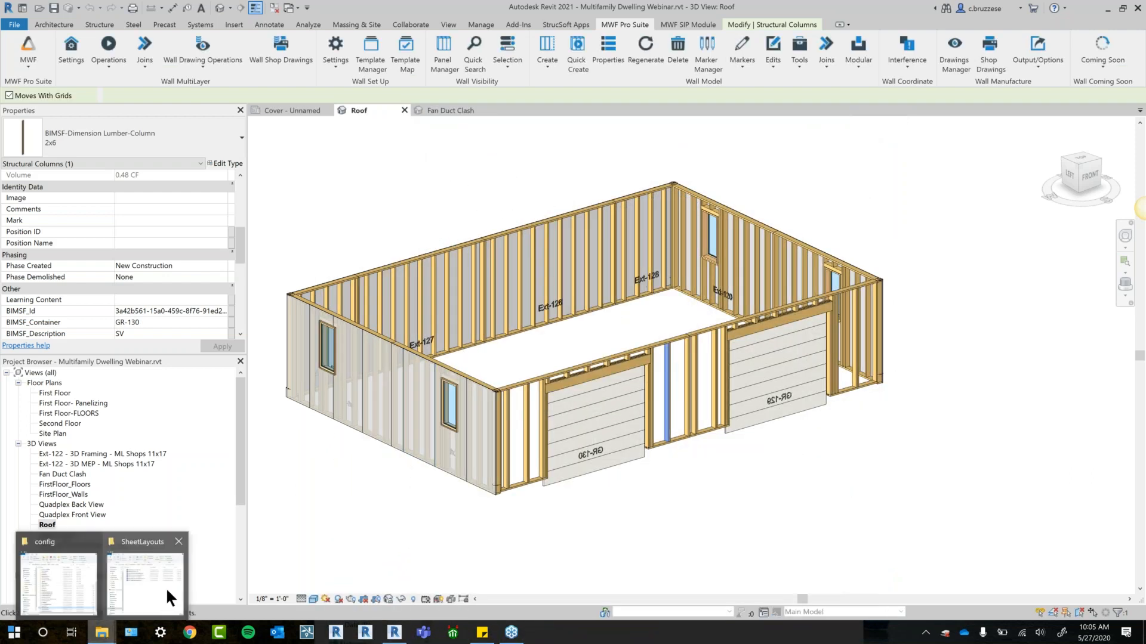
pyautogui.click(166, 587)
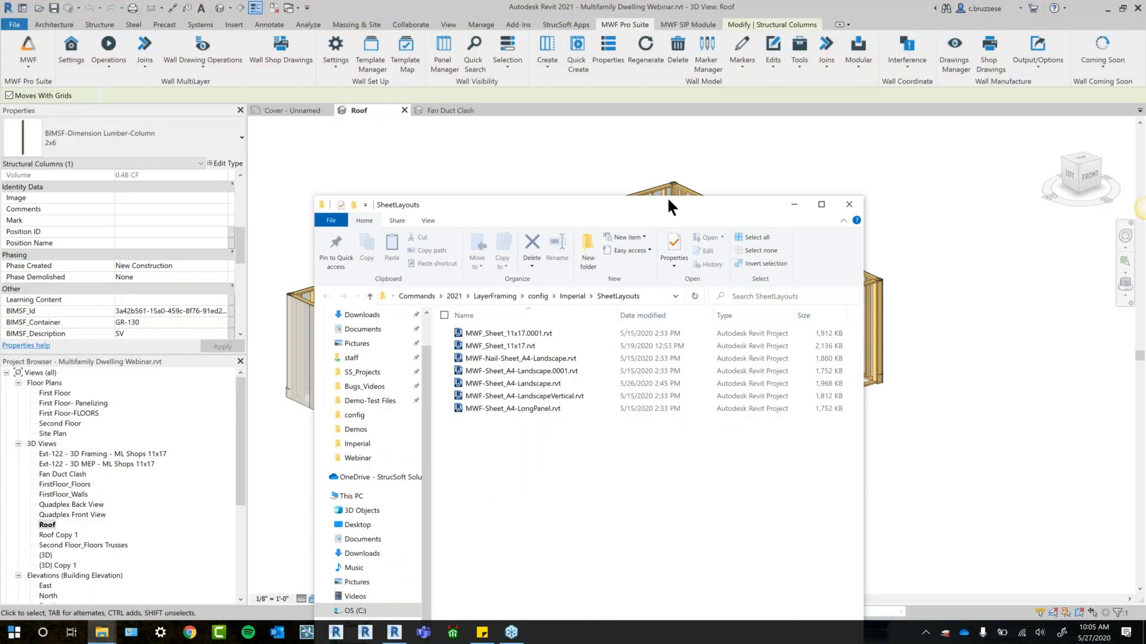
pyautogui.moveTo(849, 397); pyautogui.dragTo(960, 371)
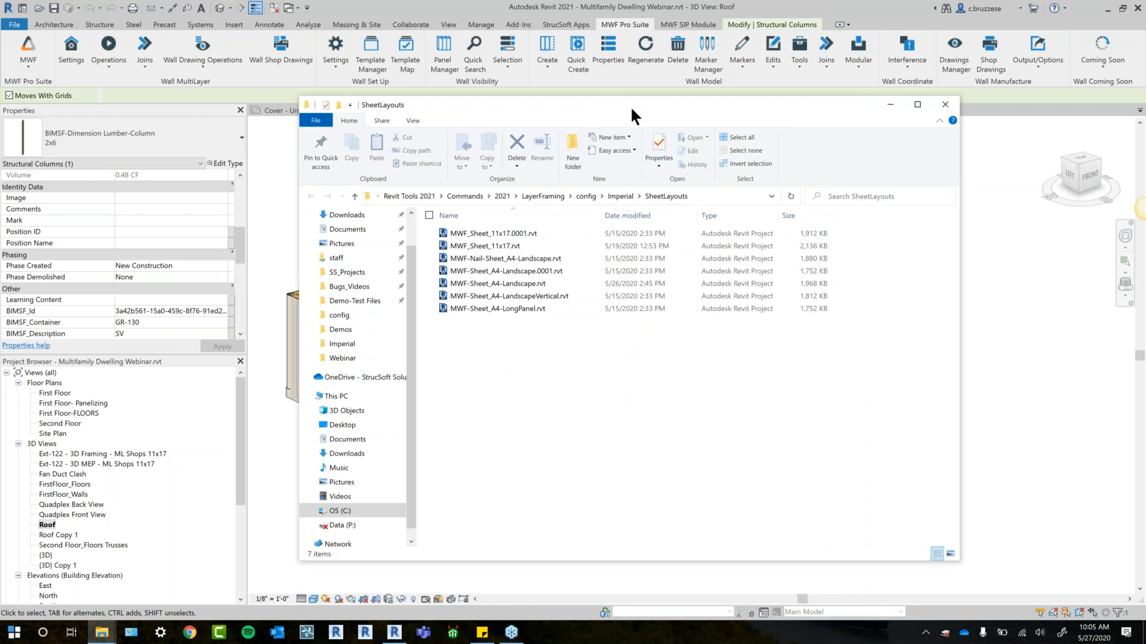
pyautogui.moveTo(630, 106); pyautogui.dragTo(728, 114)
pyautogui.moveTo(620, 254); pyautogui.dragTo(346, 250)
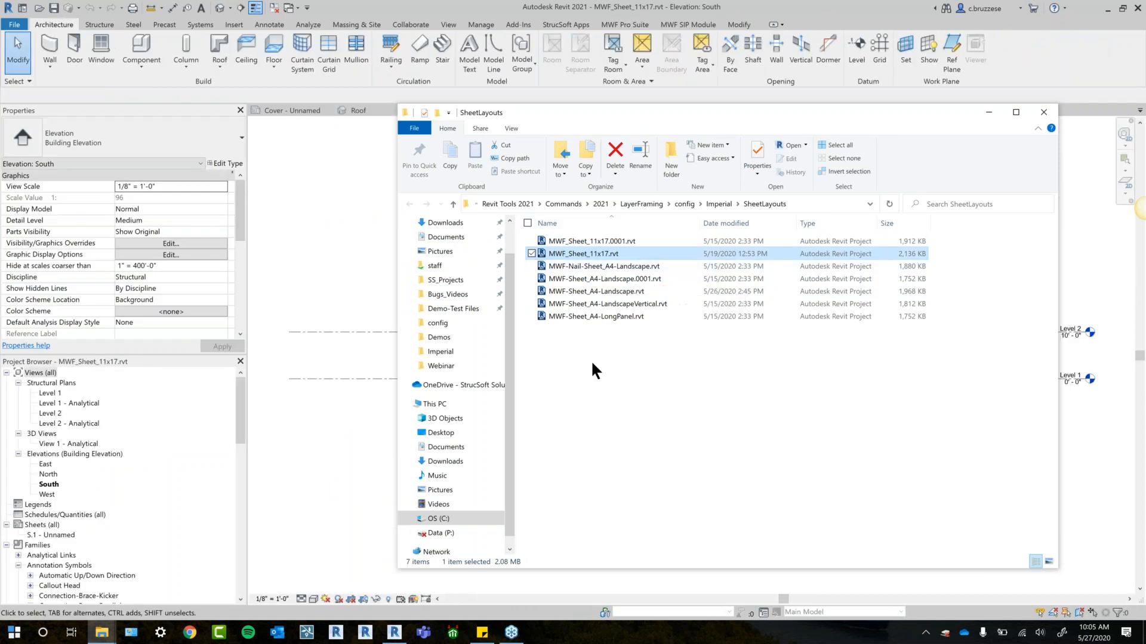
# - Minimize the SheetLayouts folder window and open sheet S.1 - Unnamed of the layout file
pyautogui.moveTo(911, 121); pyautogui.dragTo(823, 133)
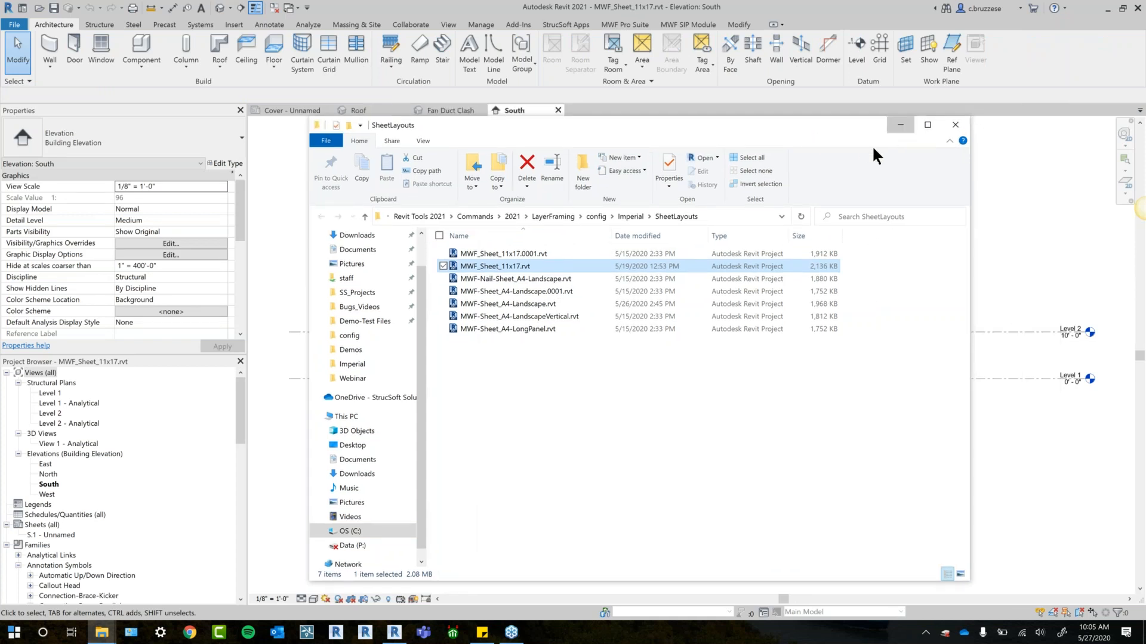
pyautogui.click(899, 127)
pyautogui.doubleClick(57, 535)
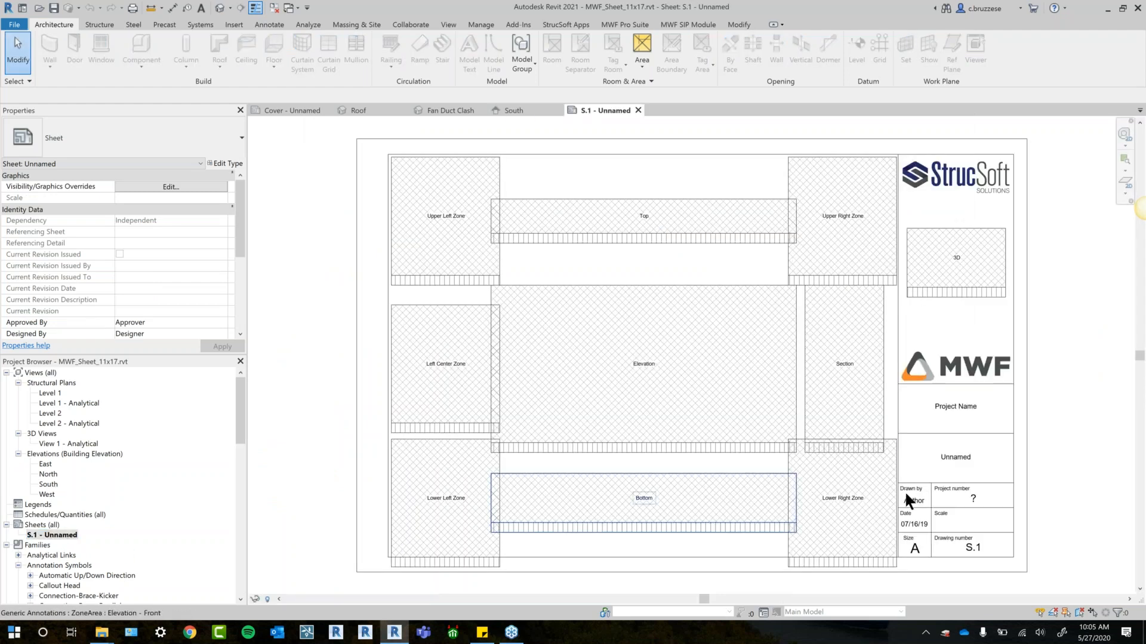
pyautogui.moveTo(1049, 457); pyautogui.dragTo(1012, 449, button='middle')
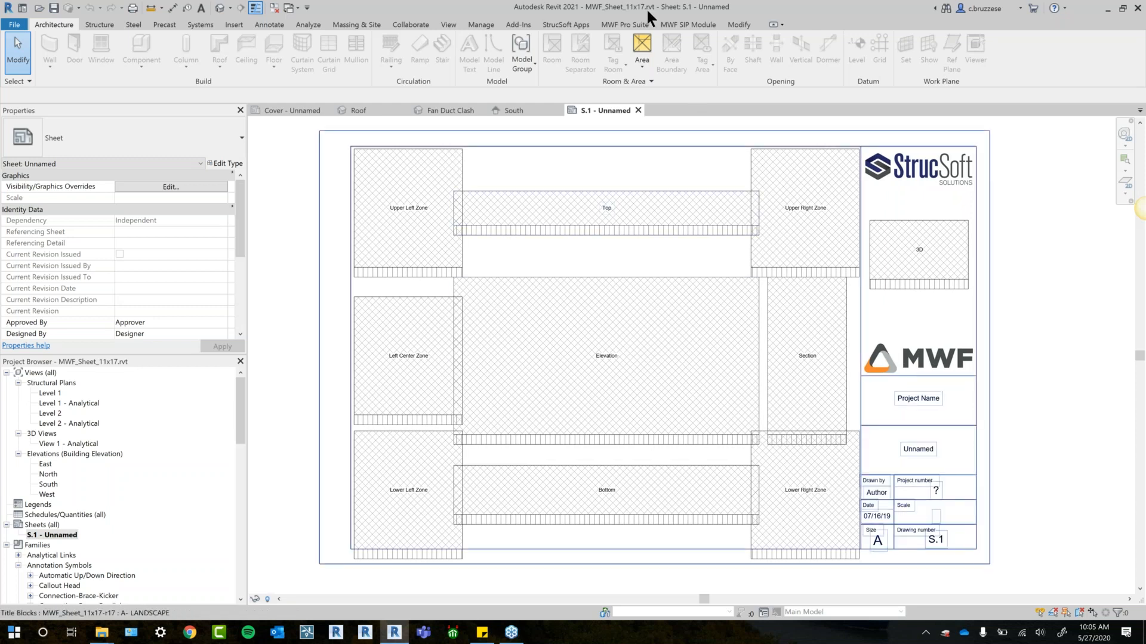
# - Inspect the properties of the upper left, left center and lower left zones on sheet S.1
pyautogui.click(461, 185)
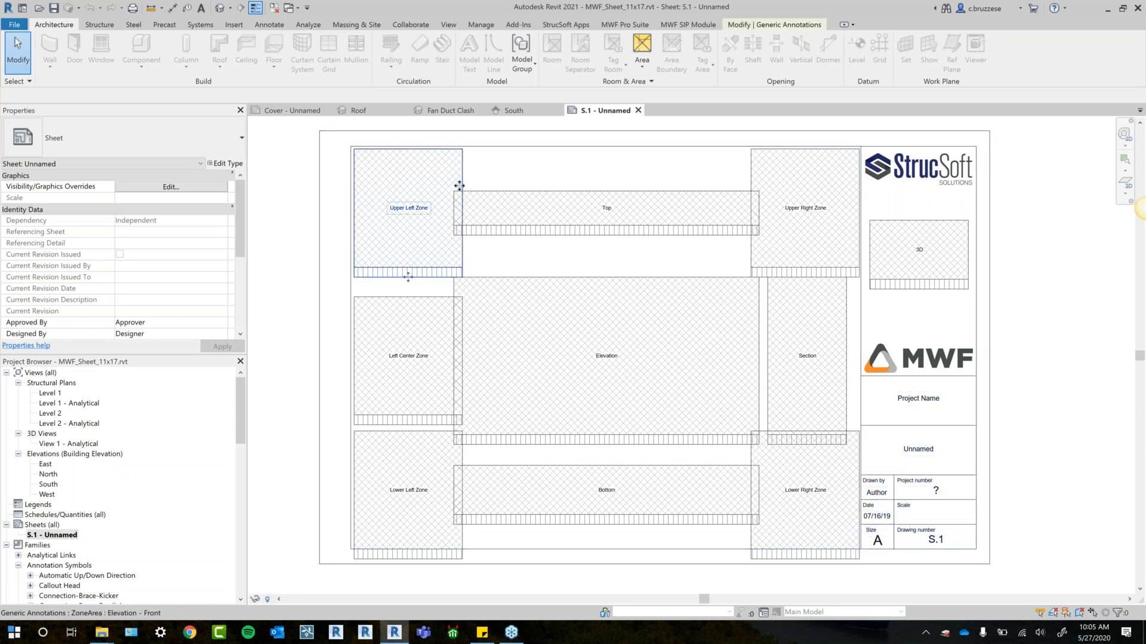
pyautogui.click(417, 313)
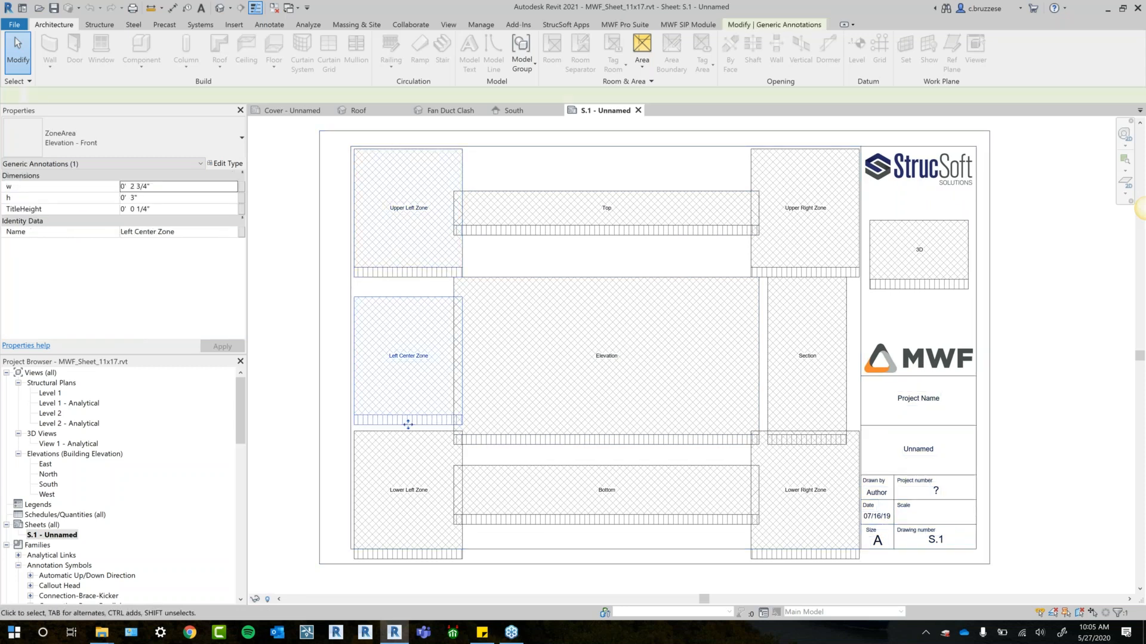
pyautogui.click(462, 454)
pyautogui.click(487, 446)
pyautogui.click(487, 471)
pyautogui.click(433, 461)
pyautogui.click(440, 268)
# - Copy the Top zone about 1 1/4" upward on the sheet and delete the copy
pyautogui.click(617, 220)
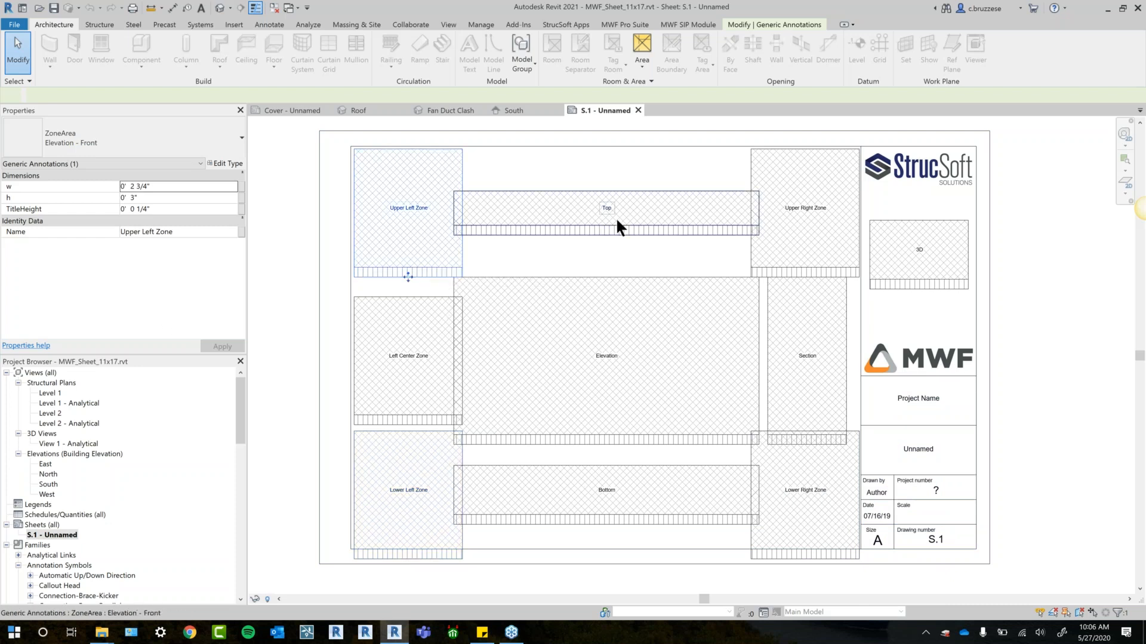
pyautogui.press('m')
pyautogui.press('v')
pyautogui.click(615, 225)
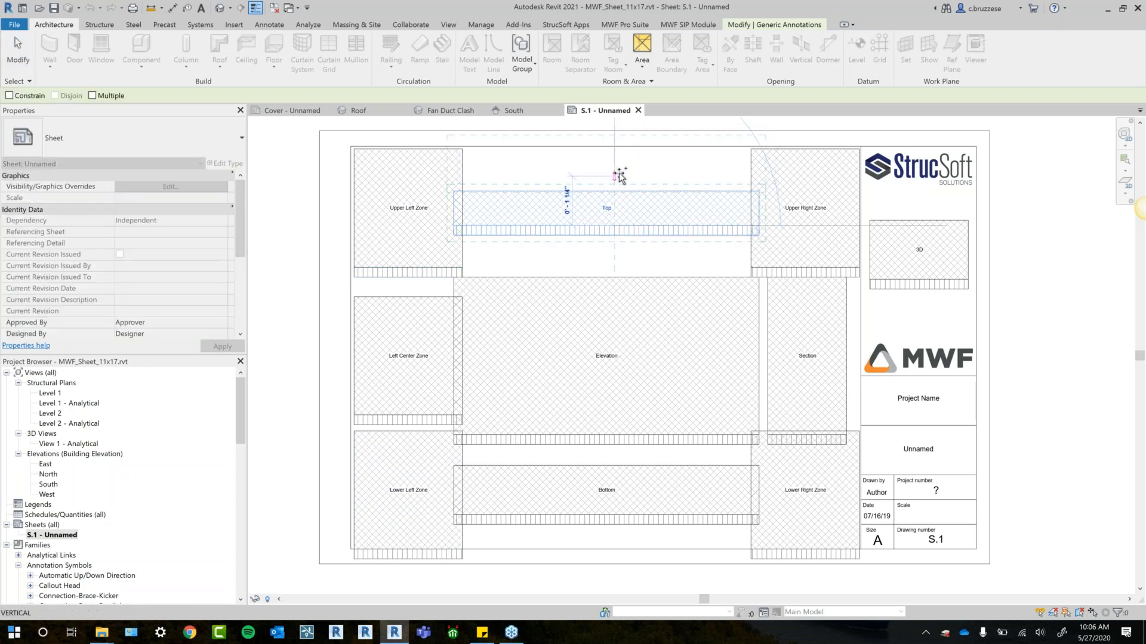
pyautogui.click(618, 174)
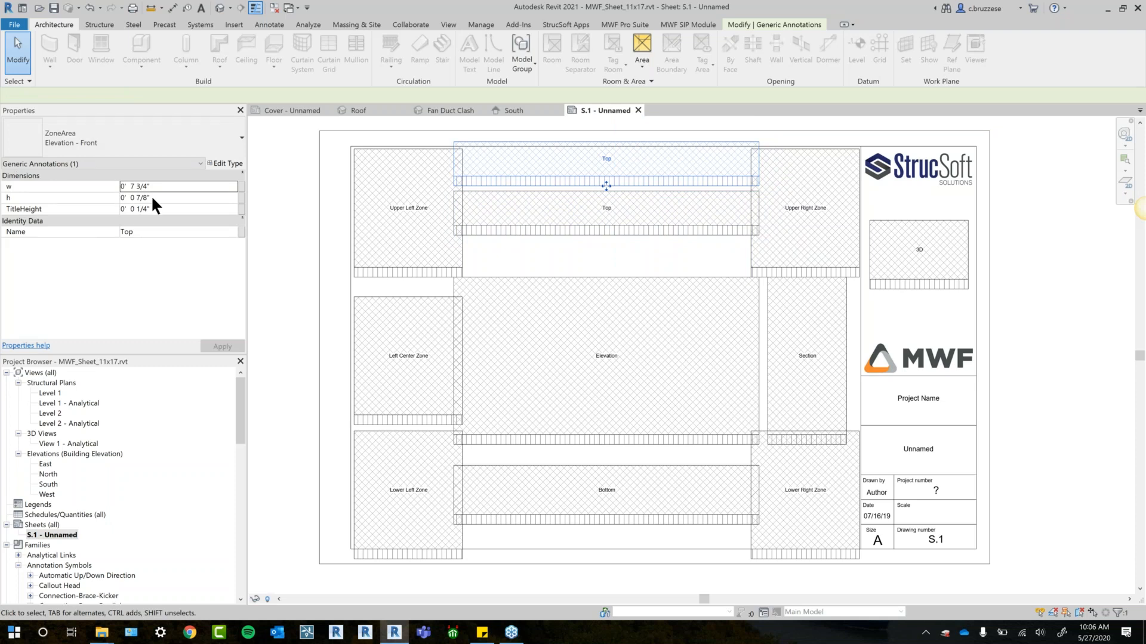
pyautogui.press('Delete')
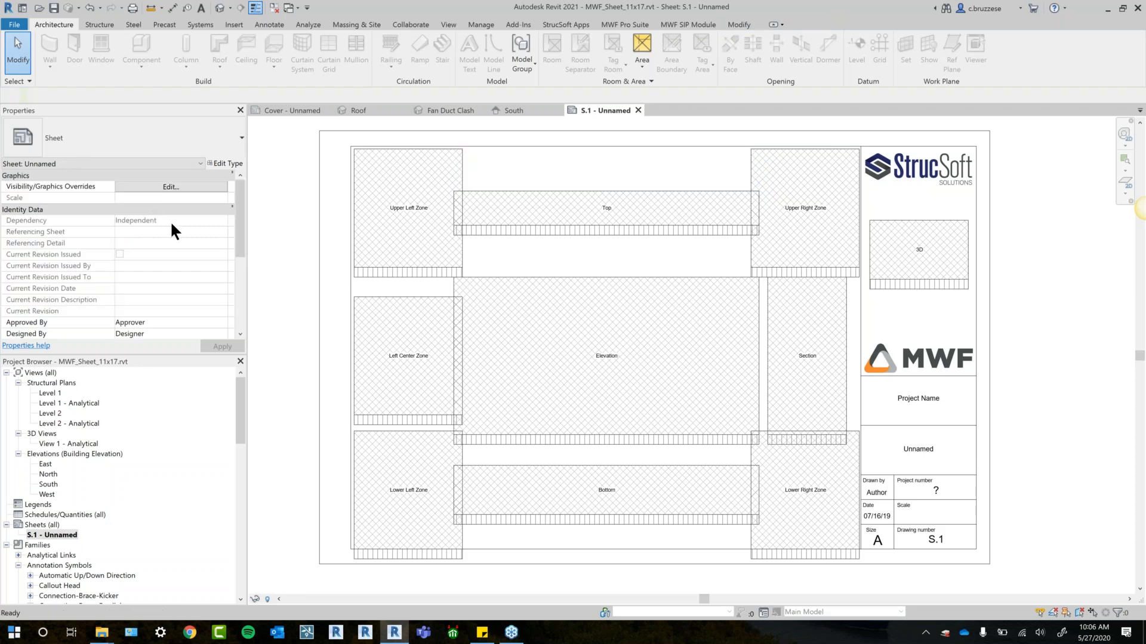
pyautogui.click(805, 208)
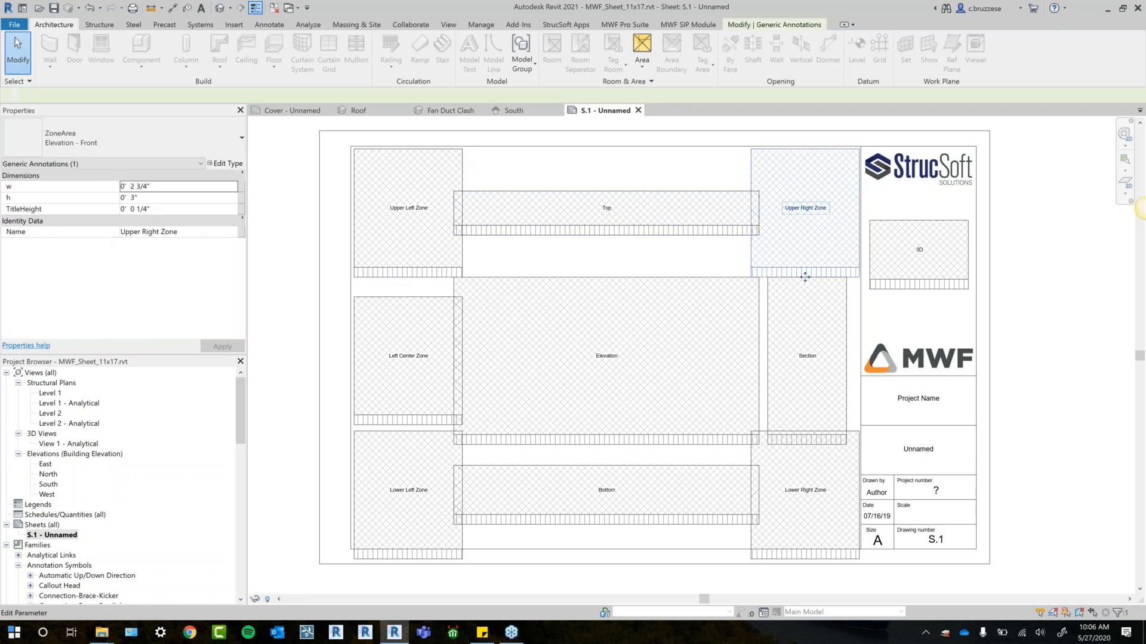
pyautogui.click(805, 207)
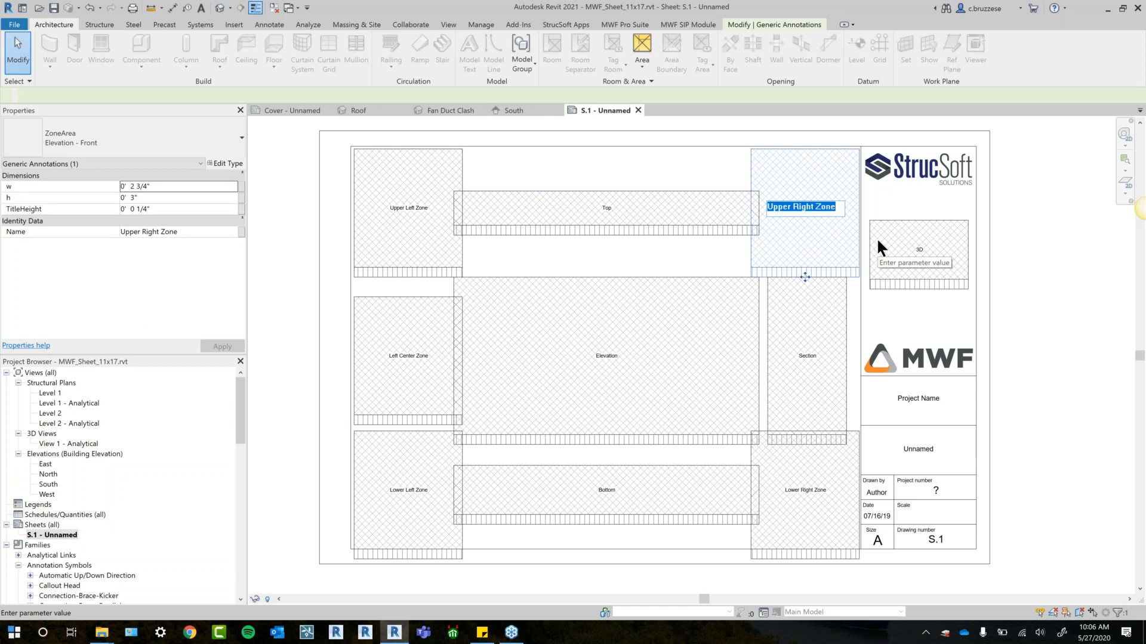
pyautogui.click(678, 253)
# - Rename the Lower Left Zone on sheet S.1 as BOM
pyautogui.click(403, 501)
pyautogui.click(404, 500)
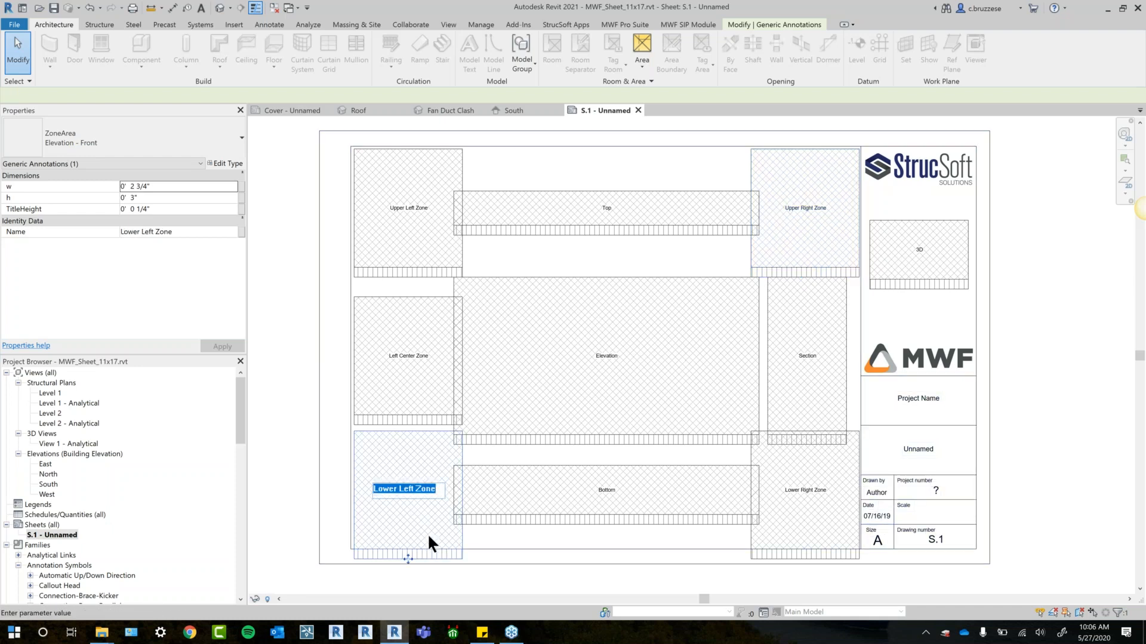
pyautogui.write('BOM')
pyautogui.scroll(1, 420, 357)
pyautogui.click(537, 465)
# - Select the title block of sheet S.1 to view its properties
pyautogui.scroll(-1, 734, 442)
pyautogui.moveTo(722, 460)
pyautogui.mouseDown(button='middle')
pyautogui.moveTo(671, 456)
pyautogui.moveTo(727, 442)
pyautogui.mouseUp(button='middle')
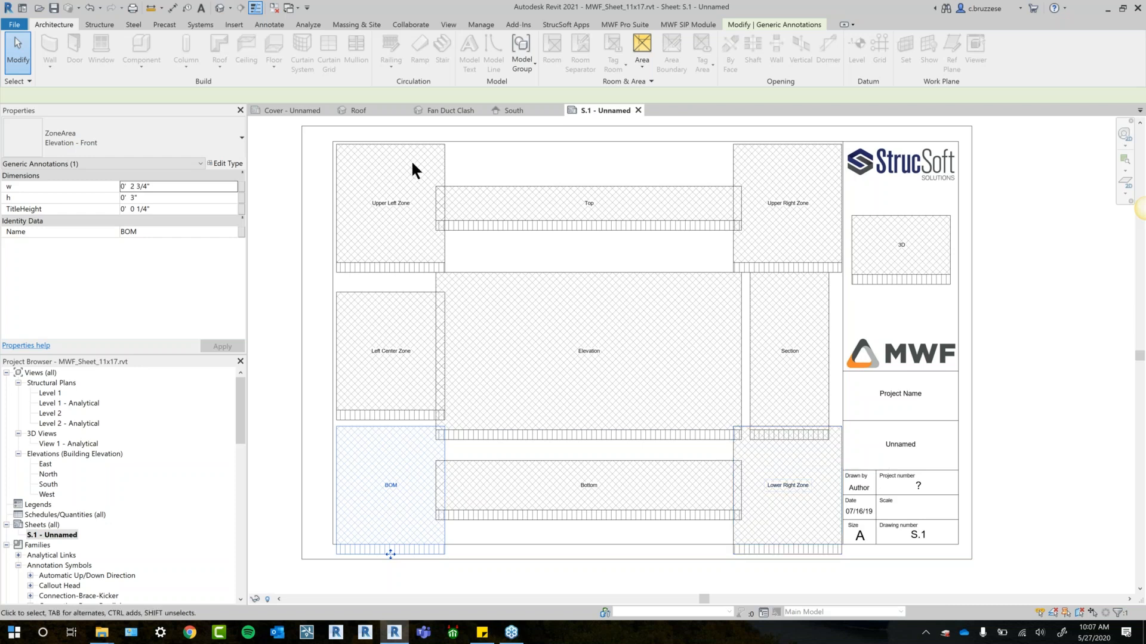
pyautogui.click(334, 145)
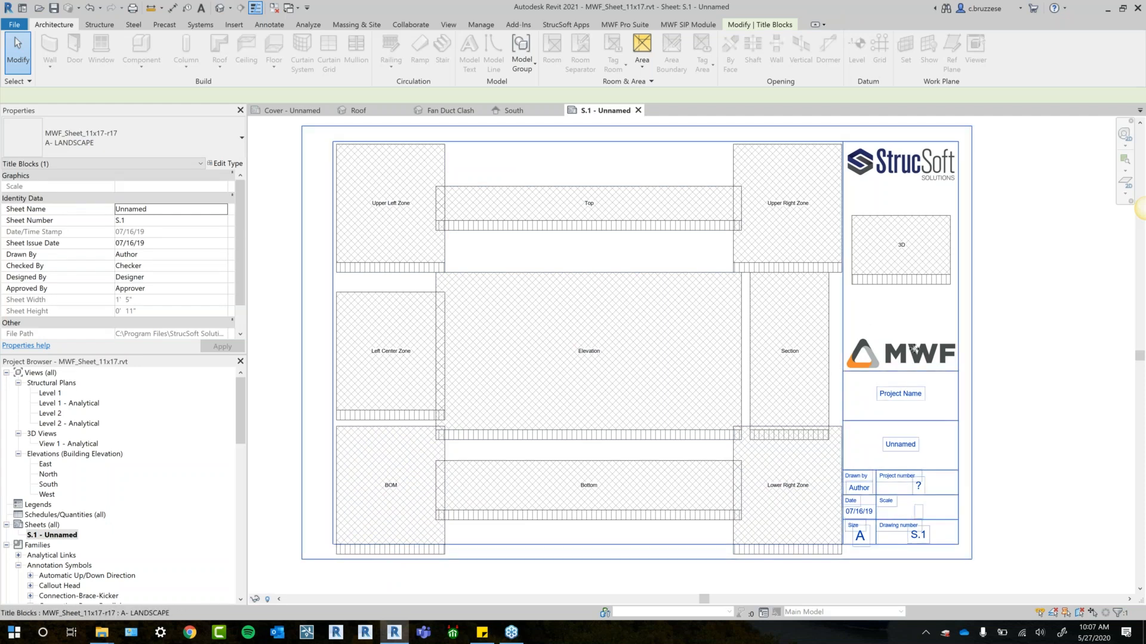
# - Open the title block family of sheet S.1 for editing and inspect its top and left border lines
pyautogui.rightClick(924, 333)
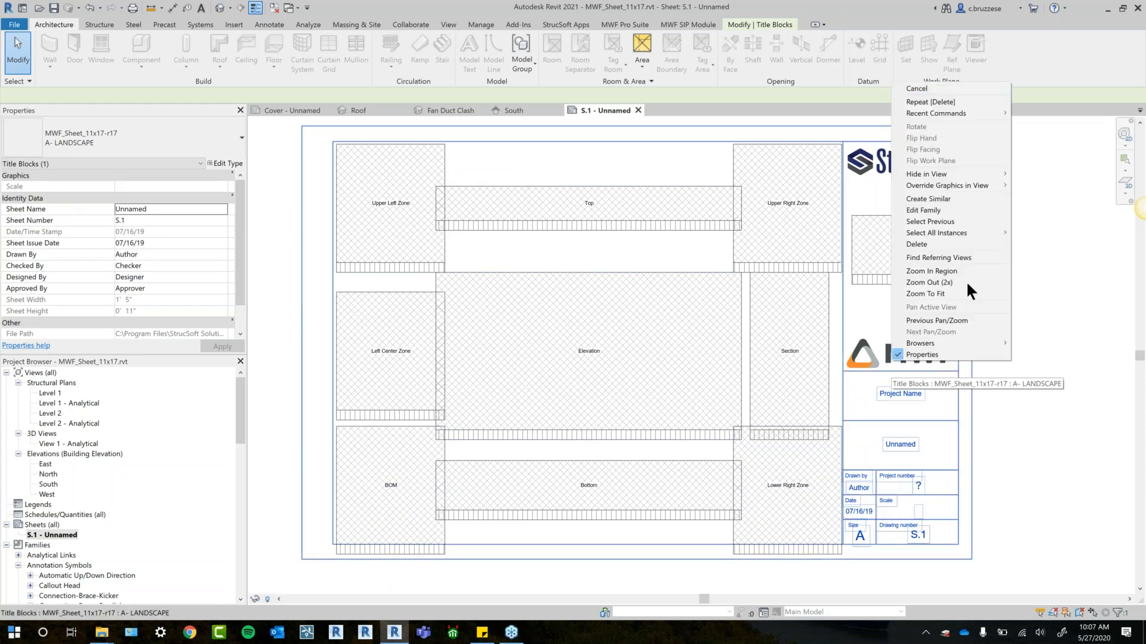
pyautogui.click(926, 210)
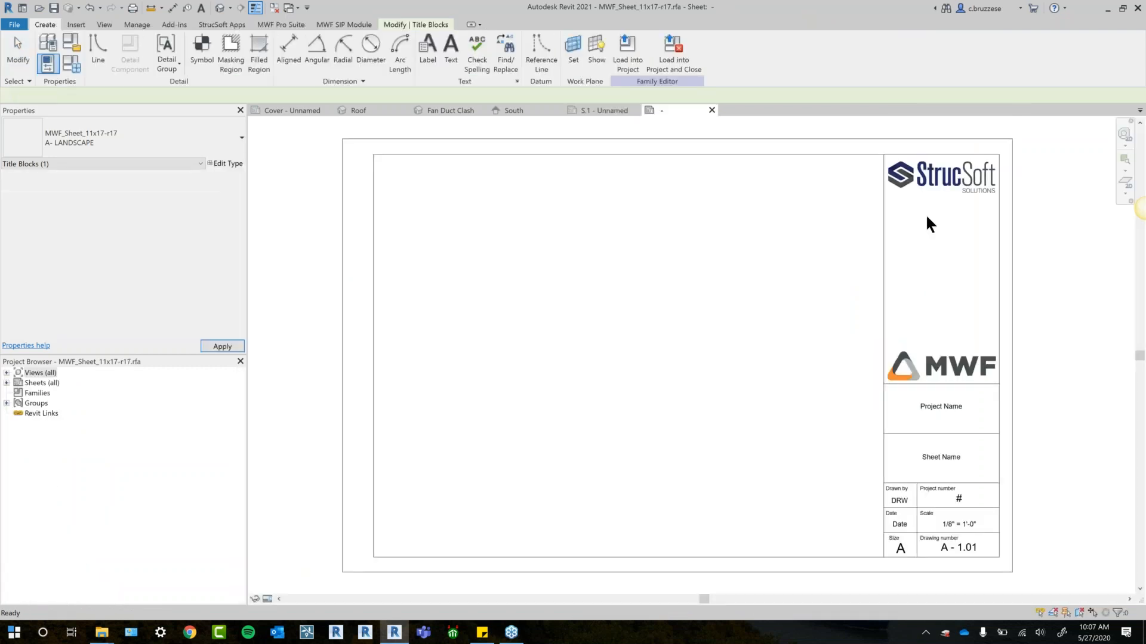
pyautogui.click(800, 155)
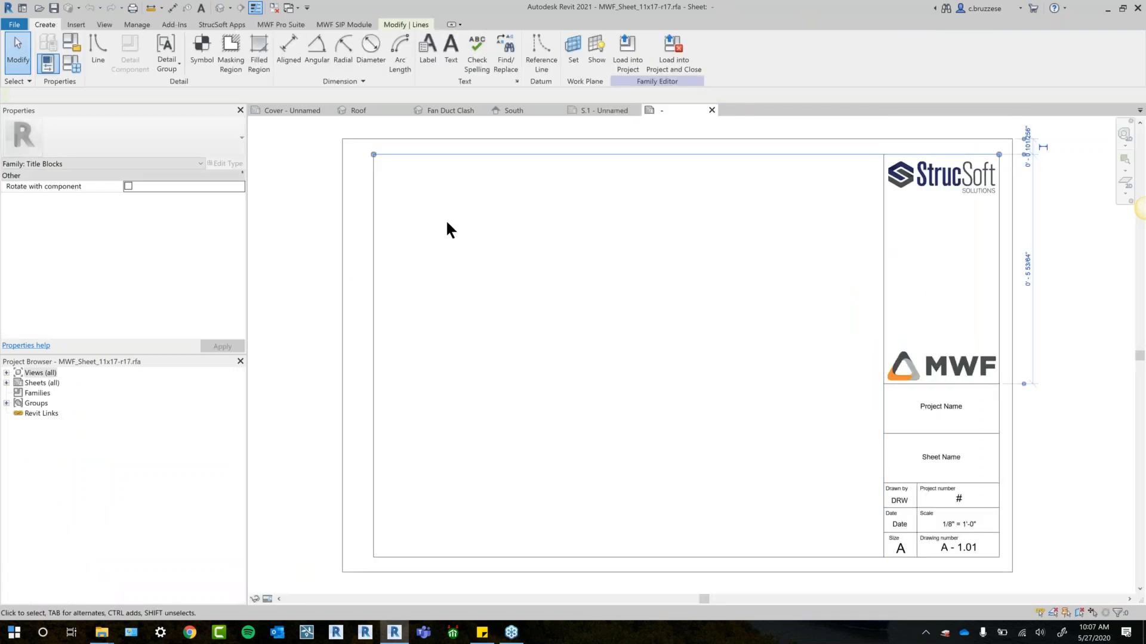
pyautogui.click(374, 192)
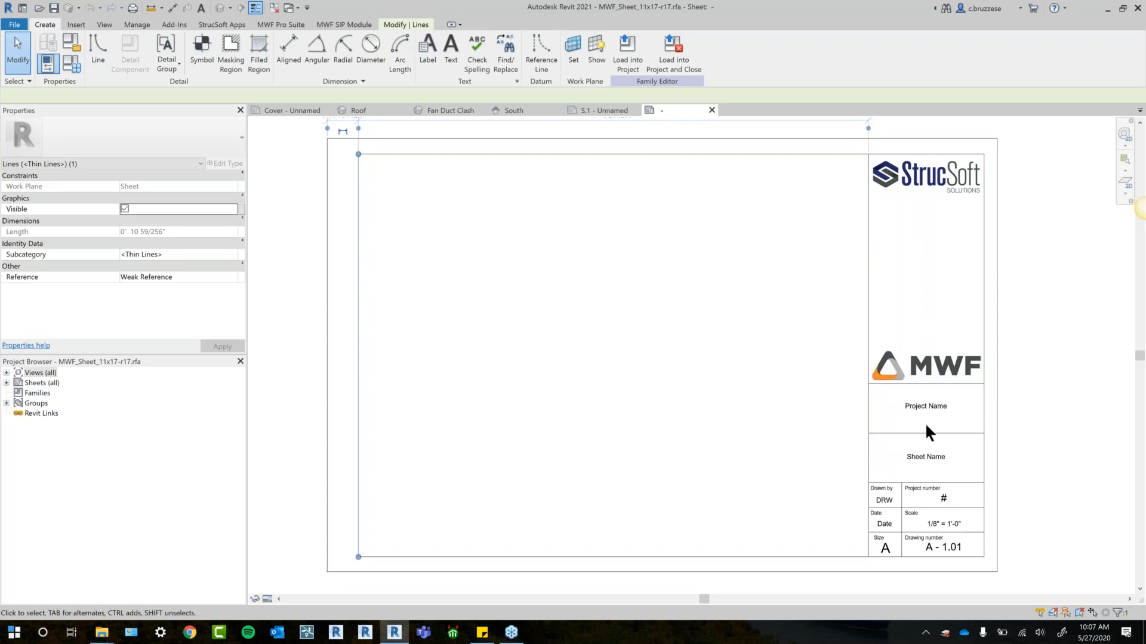
# - Close the title block family, sheet S.1 and the South elevation, discarding the unsaved changes
pyautogui.click(627, 53)
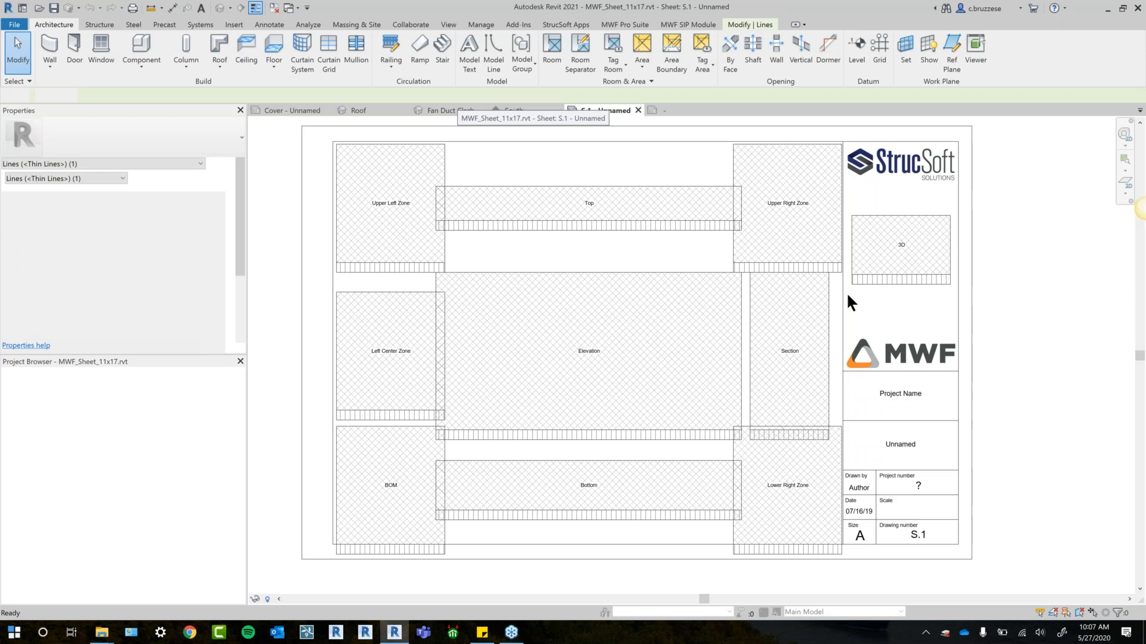
pyautogui.click(657, 110)
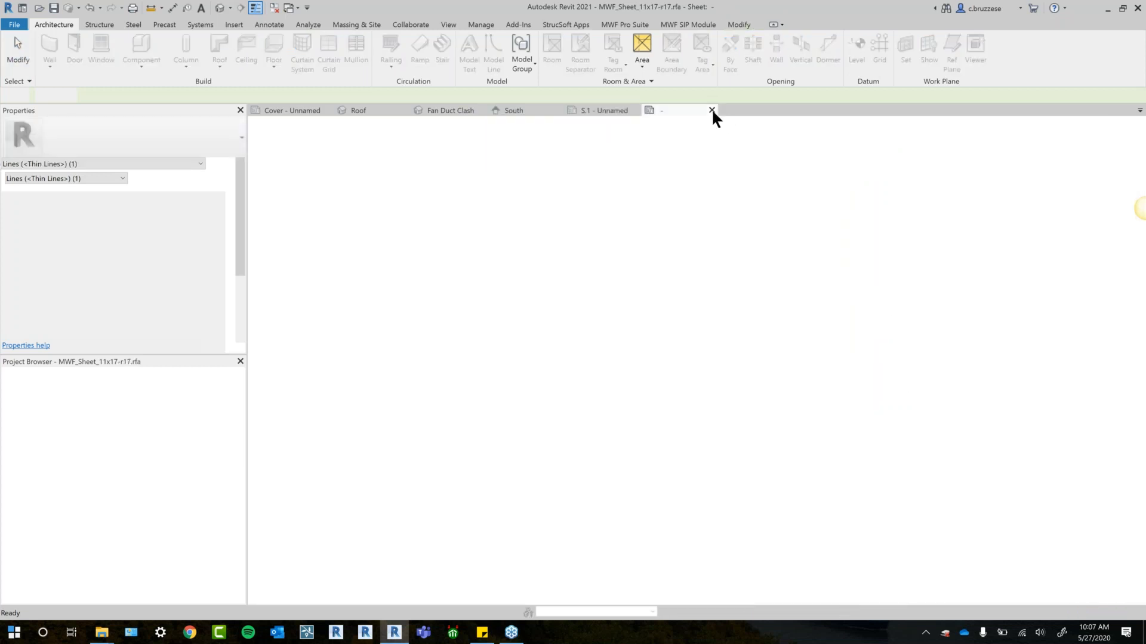
pyautogui.click(595, 325)
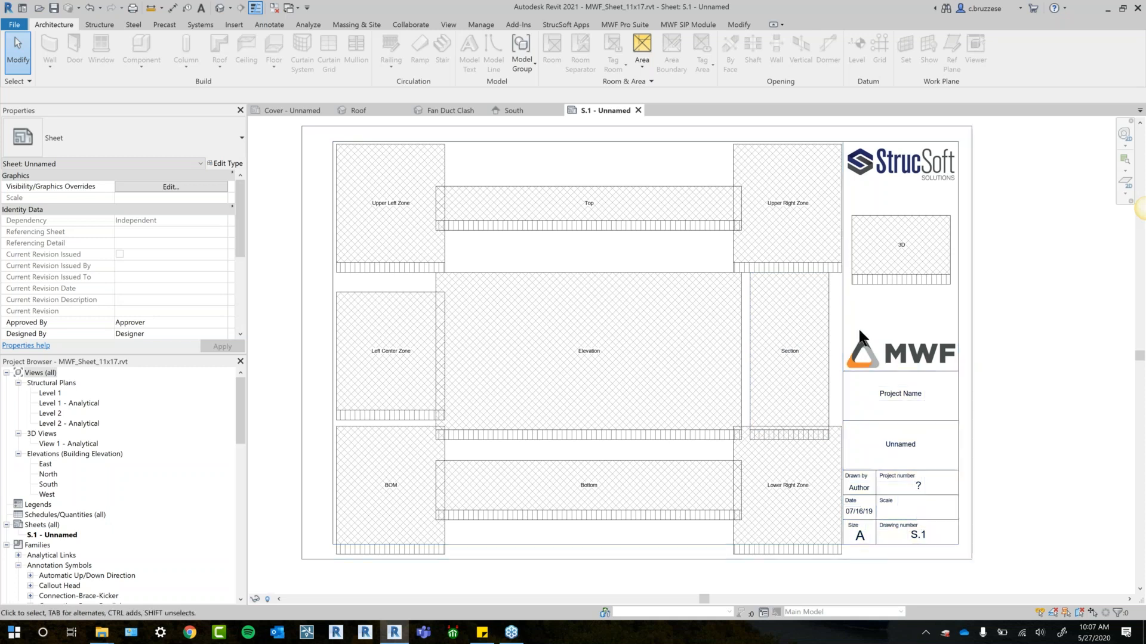
pyautogui.click(637, 110)
pyautogui.click(558, 109)
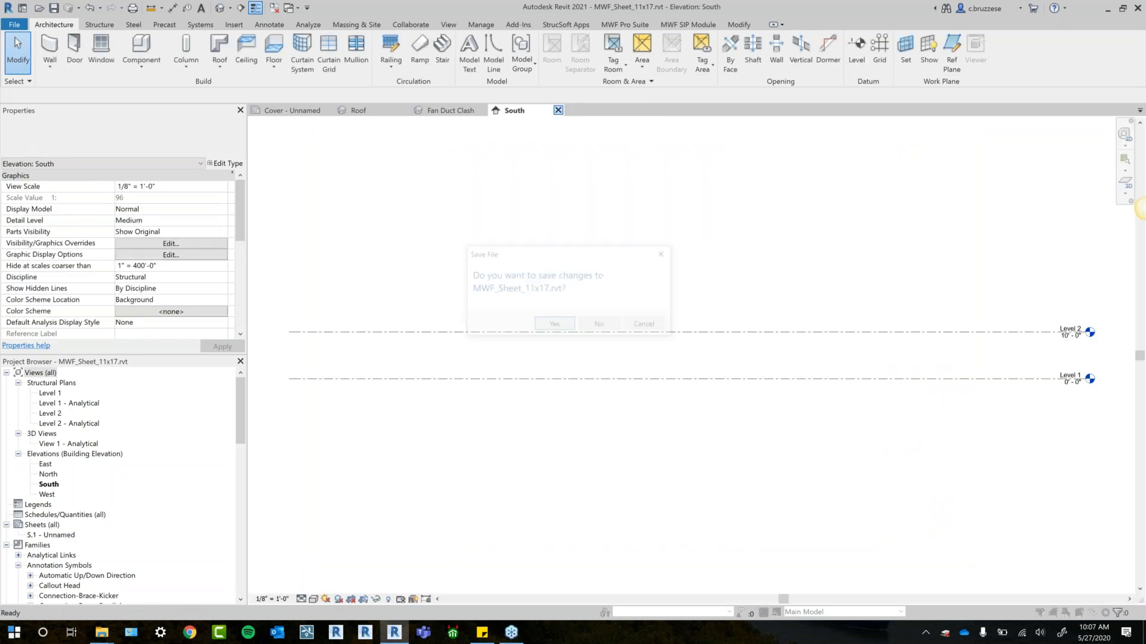
pyautogui.click(593, 326)
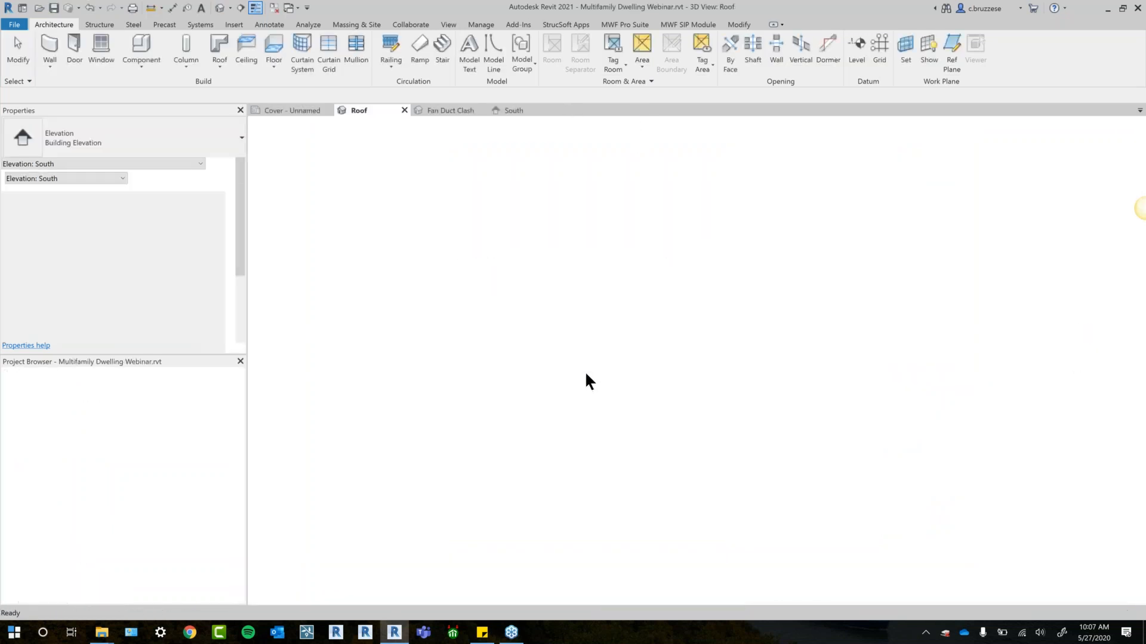
# - Open the wall drawing settings of ML Shops 11x17 - Webinar from the multilayer Wall Drawings Manager
pyautogui.click(209, 73)
pyautogui.click(209, 81)
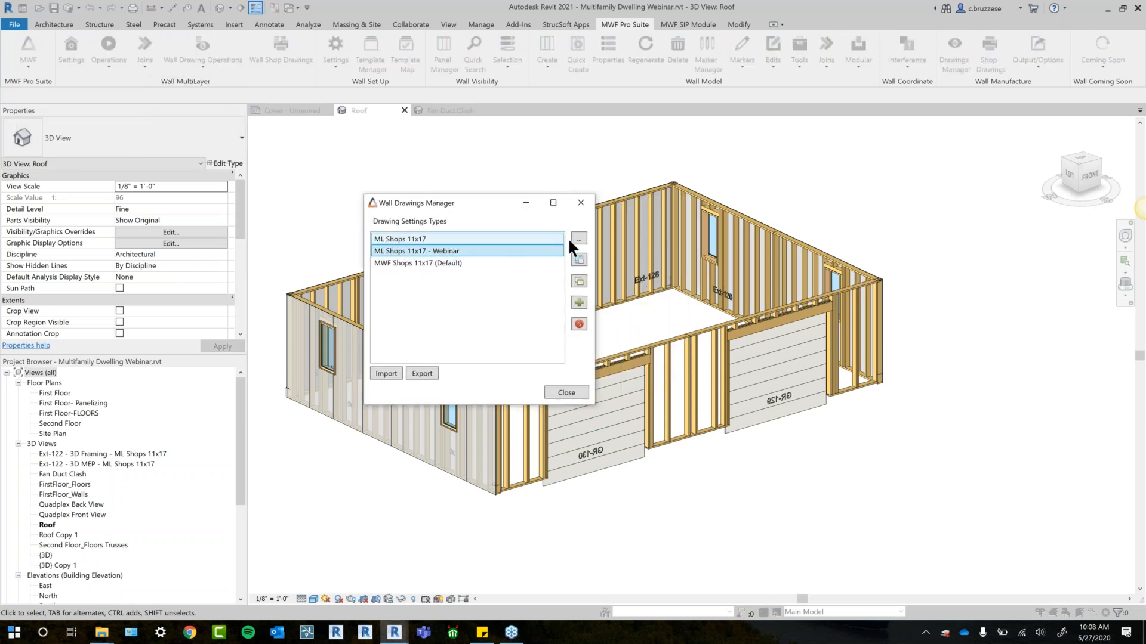
pyautogui.click(576, 236)
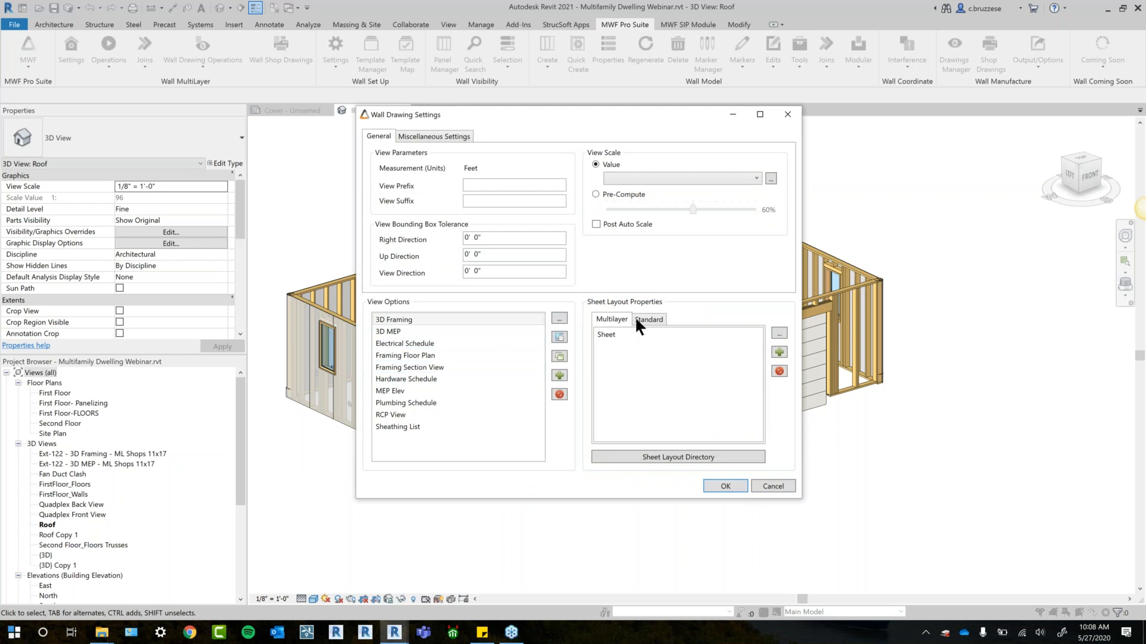
# - Replace the existing multilayer sheet layout entry with a new one named Sheet1
pyautogui.click(615, 338)
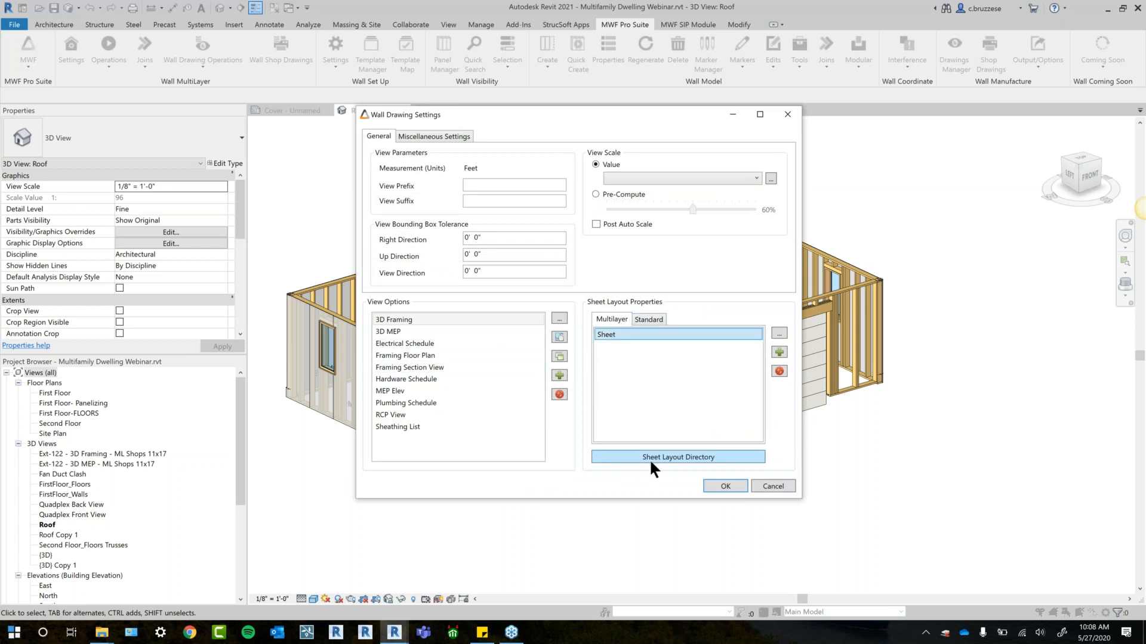
pyautogui.click(775, 373)
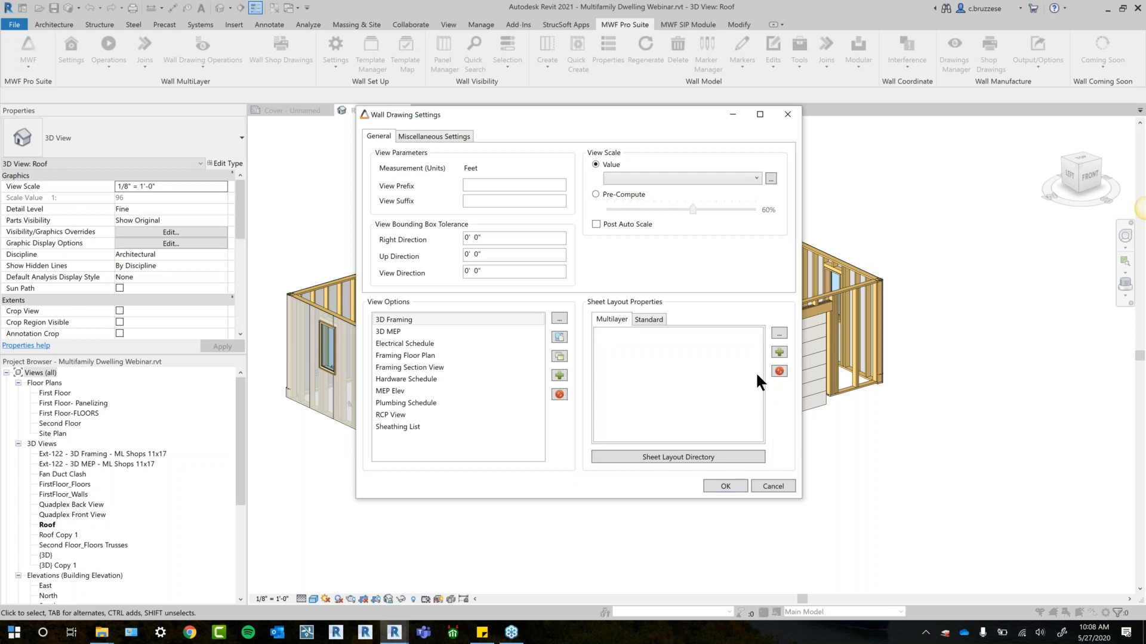
pyautogui.click(780, 350)
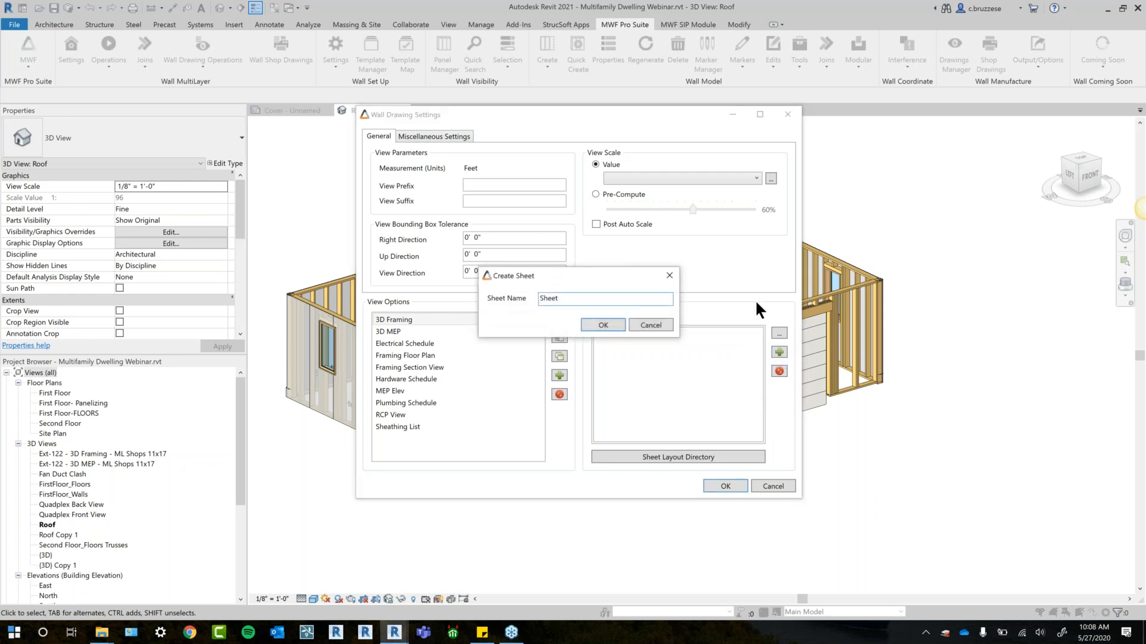
pyautogui.write('1')
pyautogui.click(601, 326)
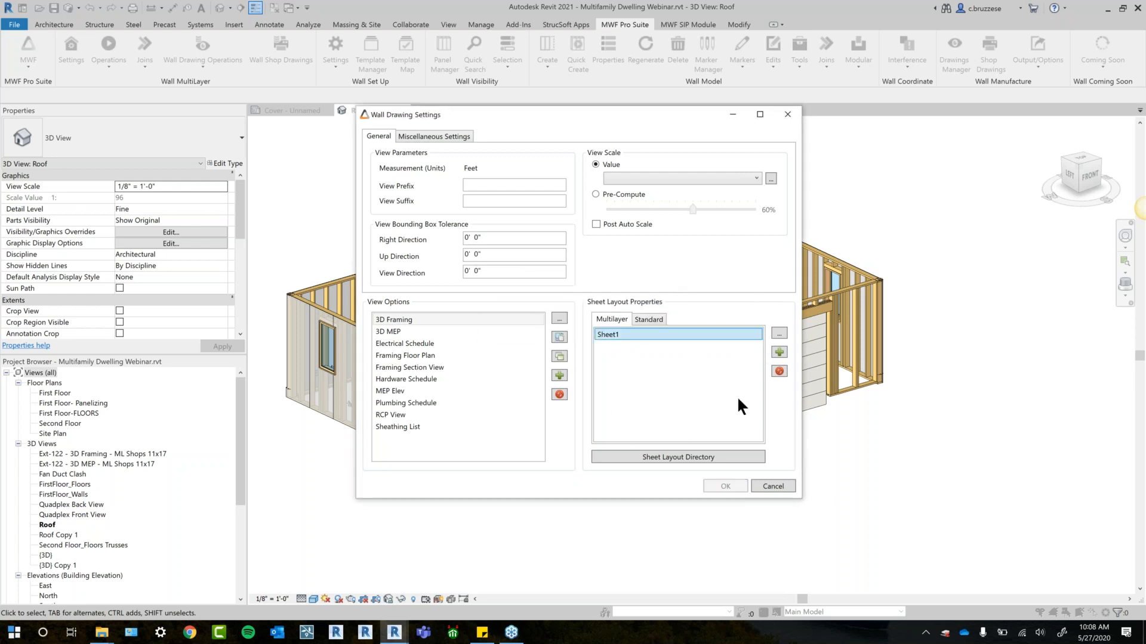
# - Set the layout of Sheet1 to MWF_Sheet_11x17 and review its list of zones
pyautogui.click(781, 334)
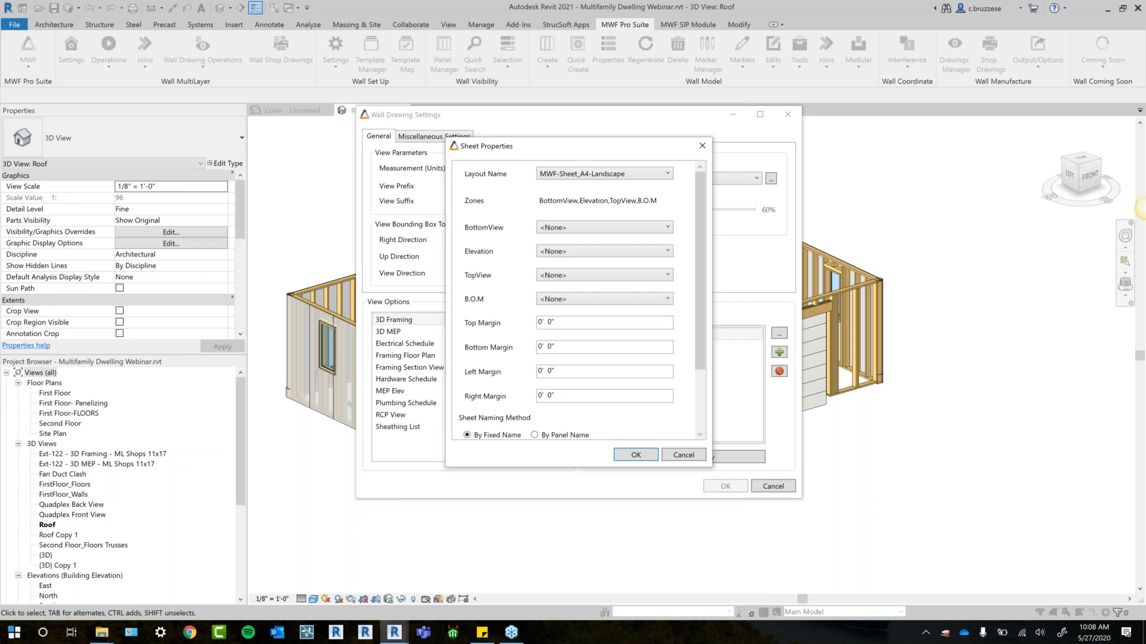
pyautogui.click(667, 172)
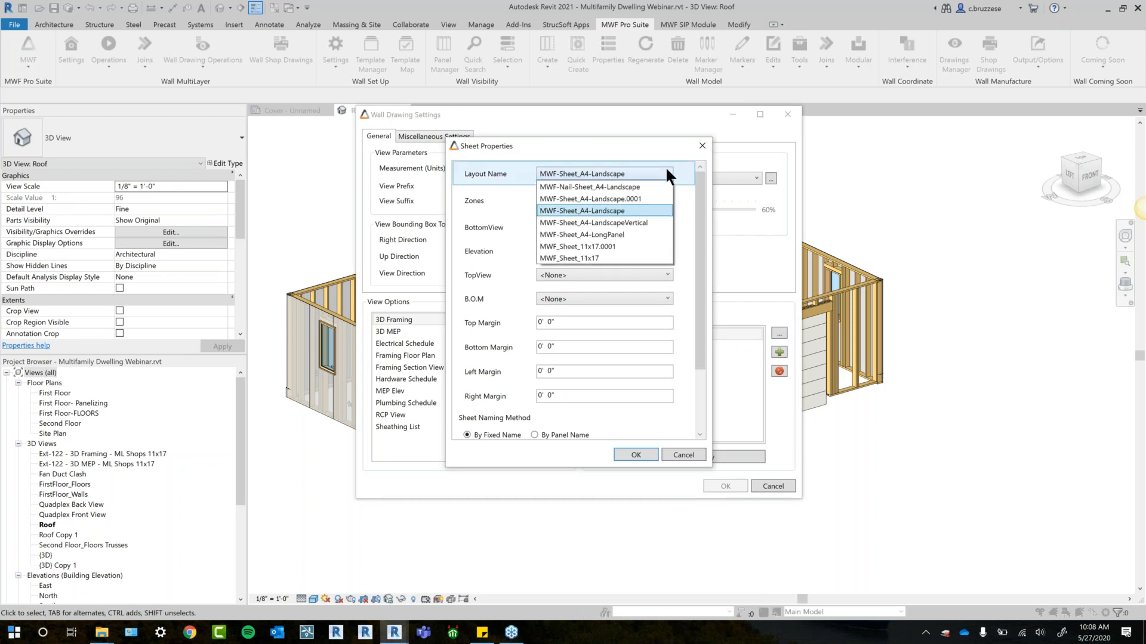
pyautogui.click(604, 257)
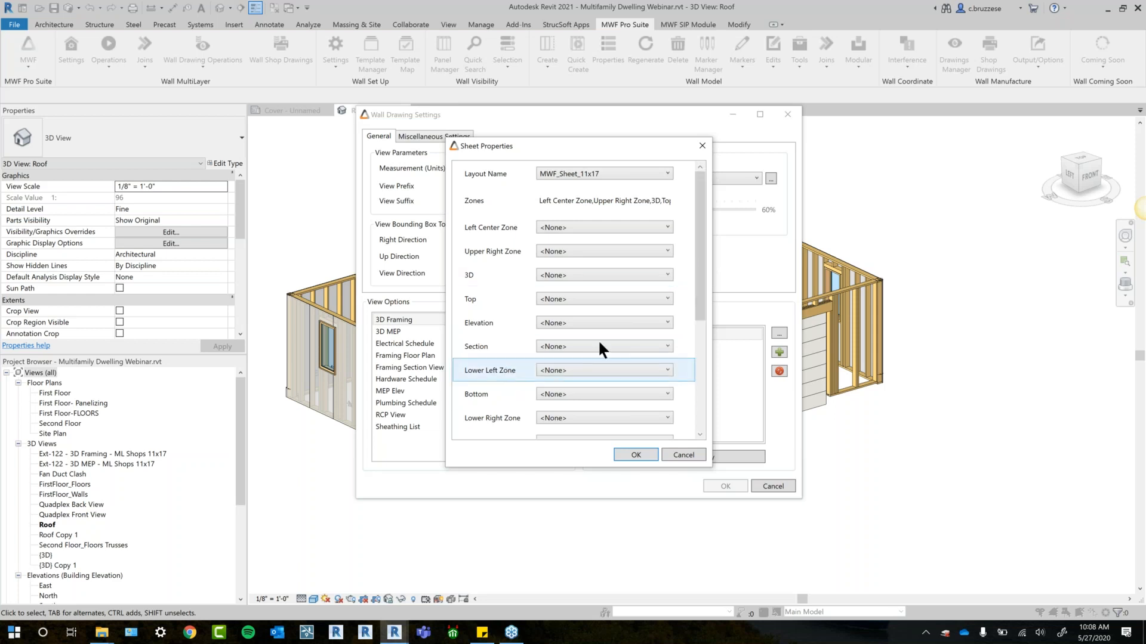
pyautogui.moveTo(699, 292); pyautogui.dragTo(682, 333)
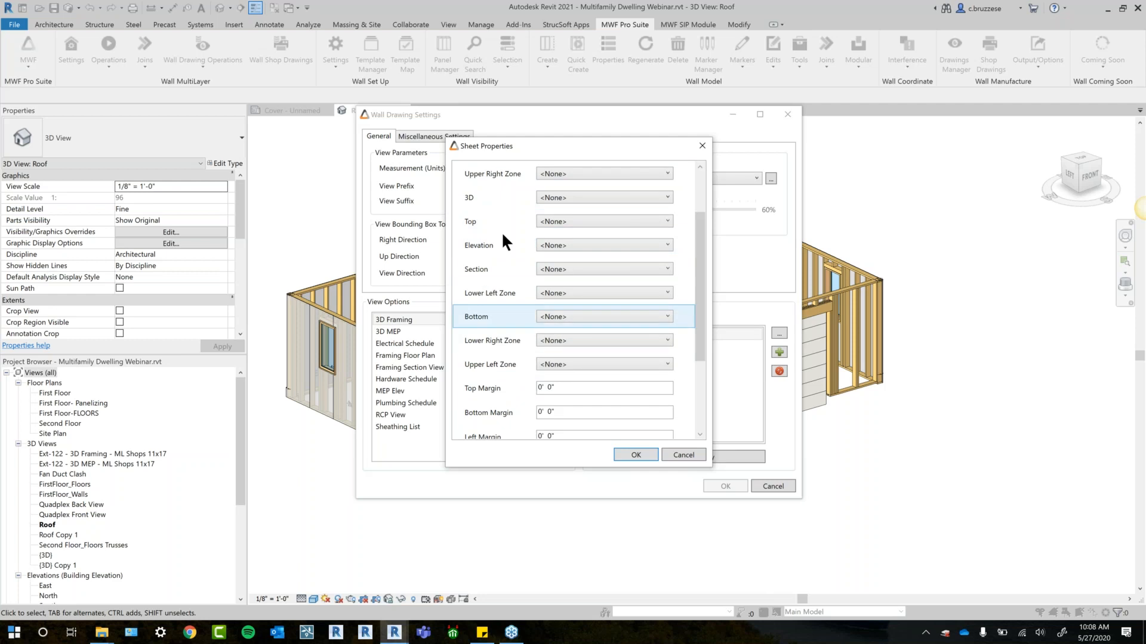
pyautogui.moveTo(696, 276); pyautogui.dragTo(707, 235)
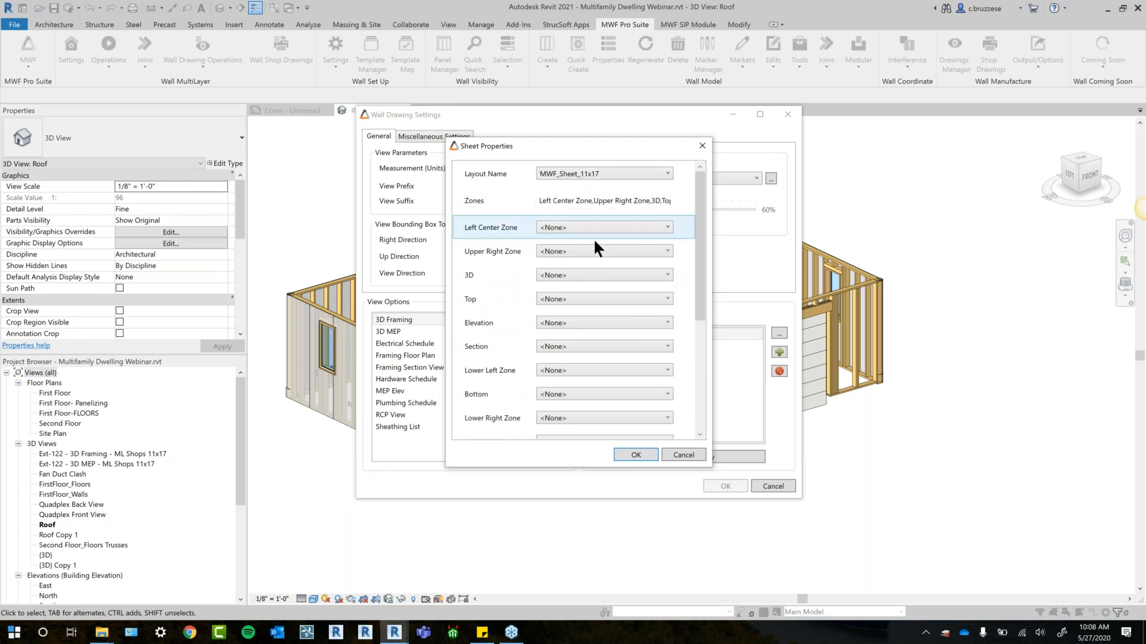
# - Assign RCP View to the Top zone and Framing Floor Plan to the Bottom zone of Sheet1
pyautogui.moveTo(621, 142); pyautogui.dragTo(730, 138)
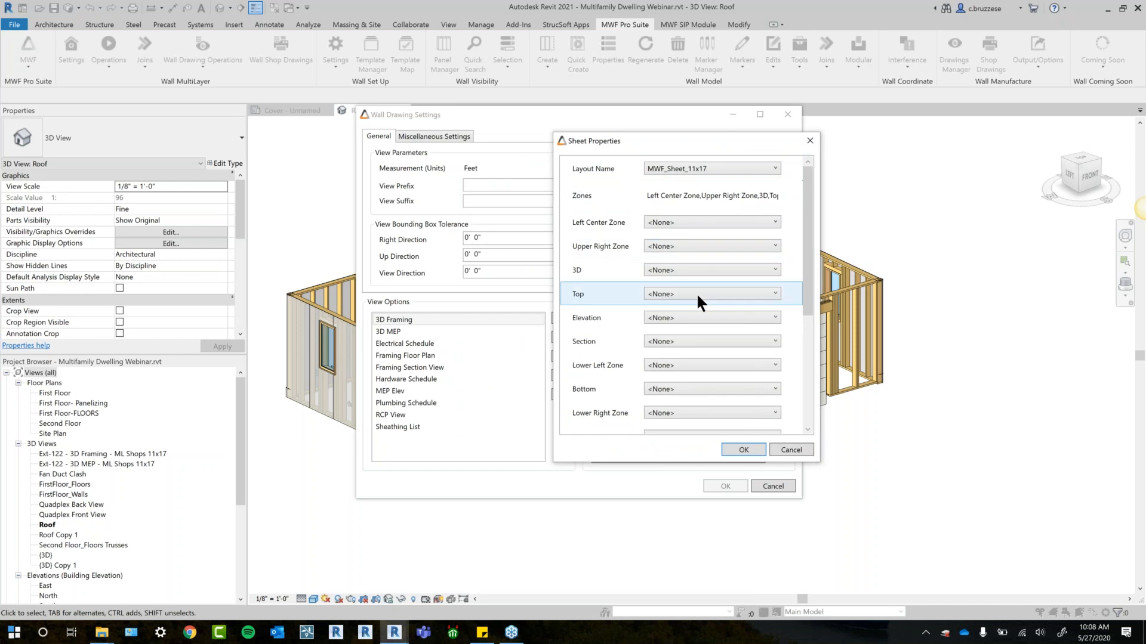
pyautogui.click(675, 293)
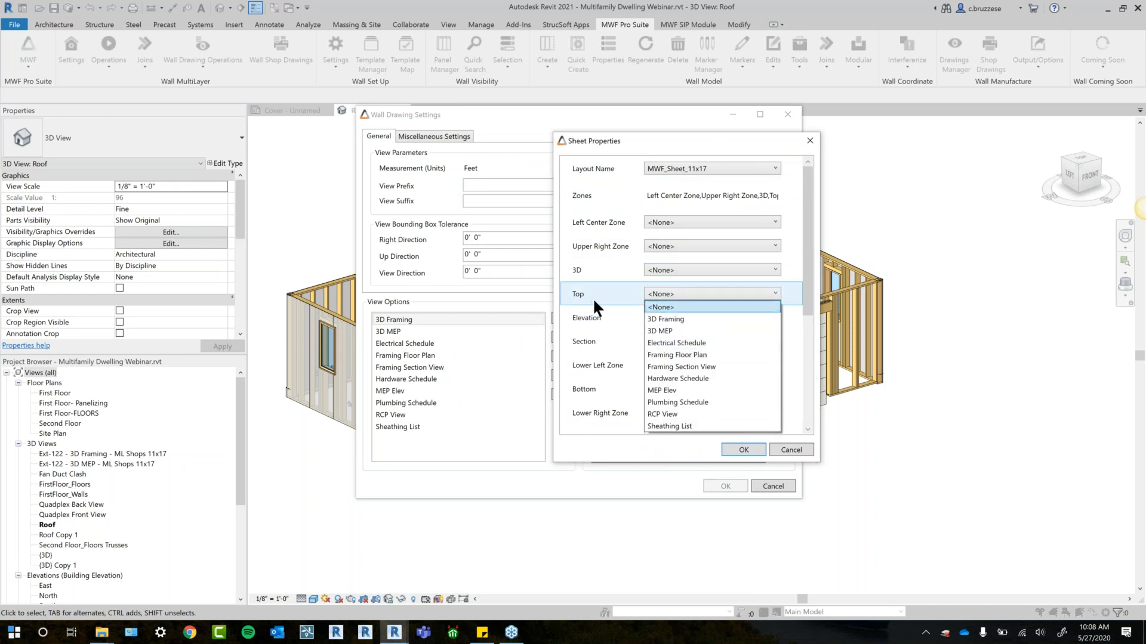
pyautogui.click(656, 414)
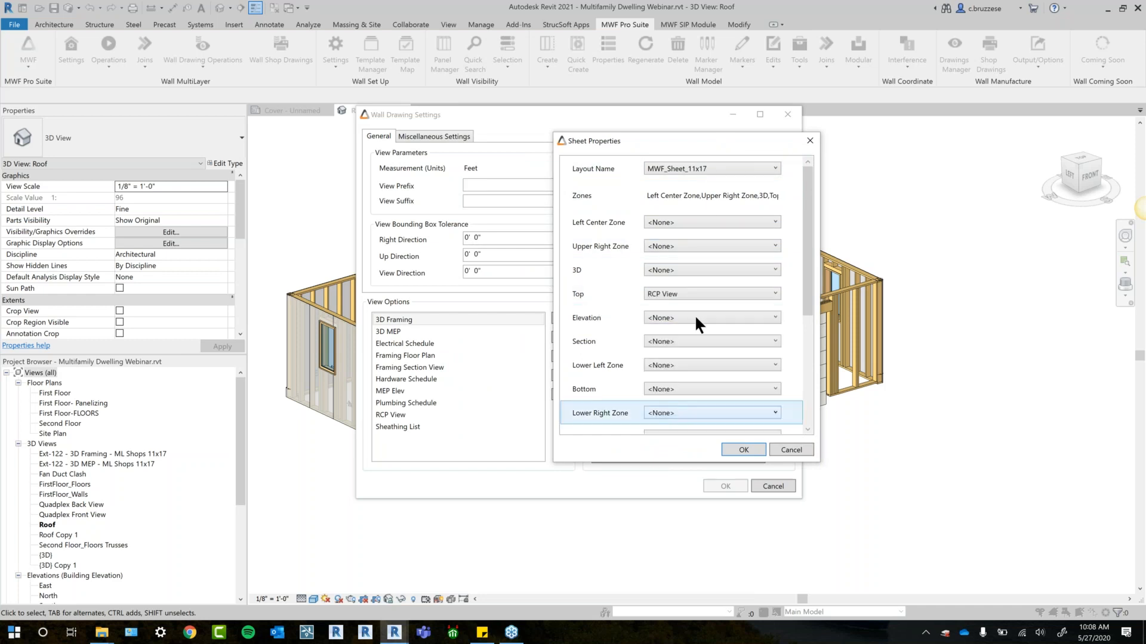
pyautogui.click(674, 391)
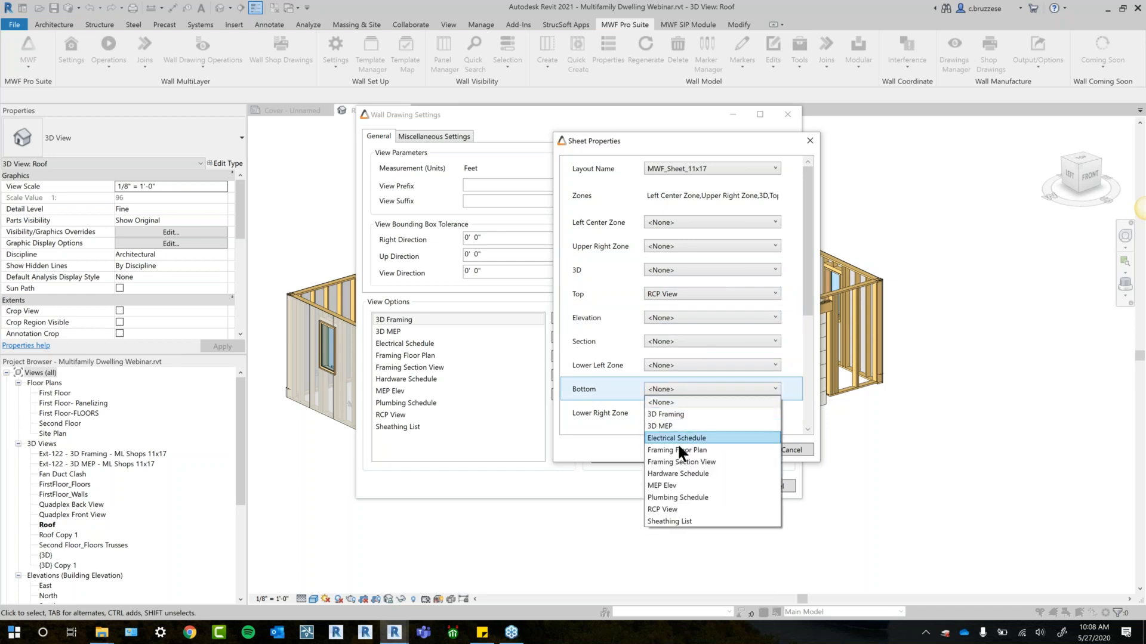
pyautogui.click(680, 451)
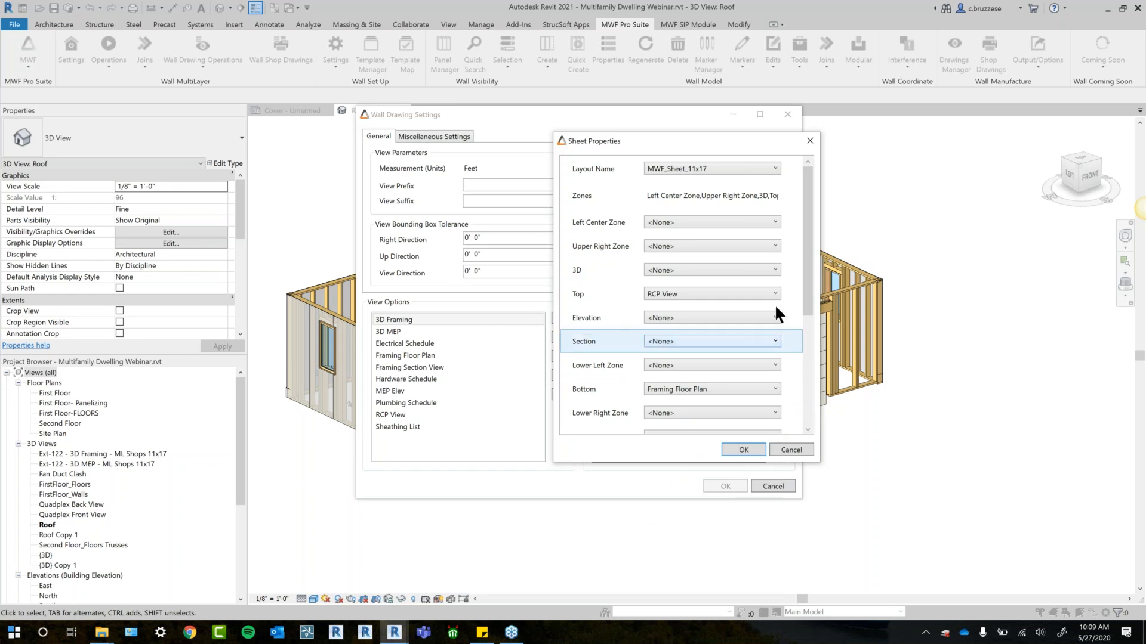
# - Turn off adding the page number to the sheet number for Sheet1 and accept its sheet properties
pyautogui.moveTo(805, 228); pyautogui.dragTo(792, 273)
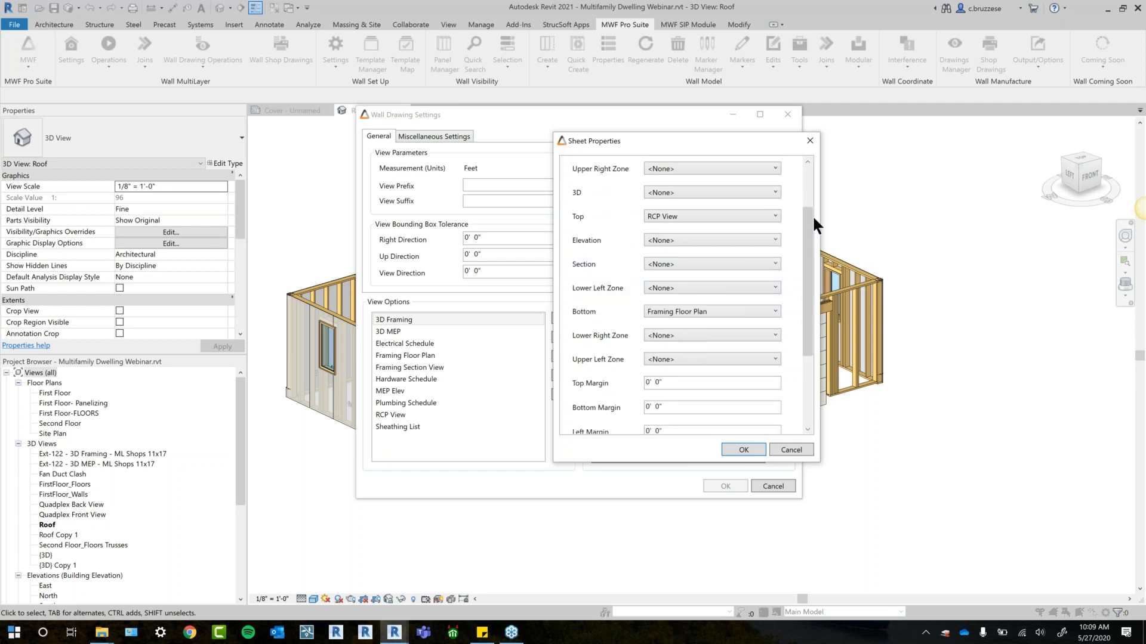
pyautogui.moveTo(808, 211); pyautogui.dragTo(815, 244)
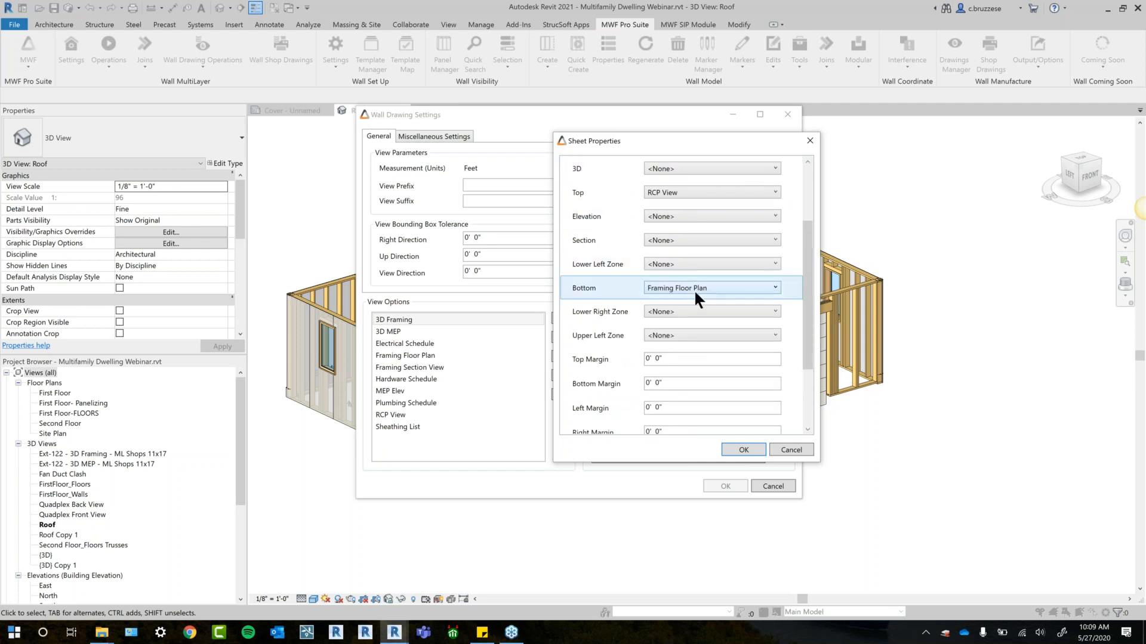
pyautogui.moveTo(810, 244); pyautogui.dragTo(804, 299)
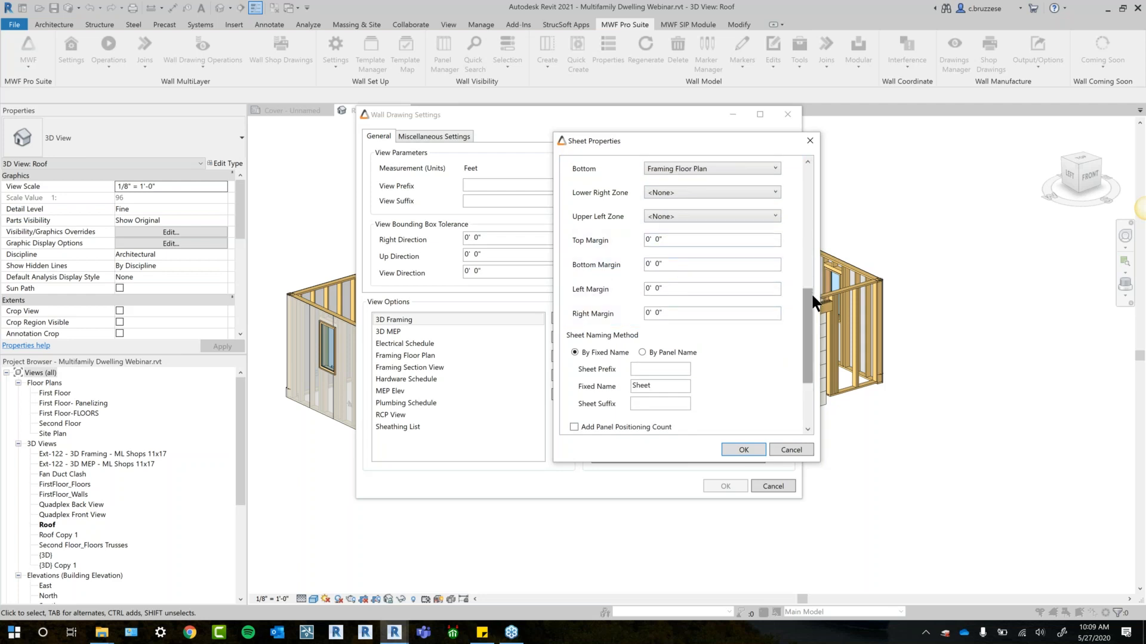
pyautogui.moveTo(811, 315); pyautogui.dragTo(808, 365)
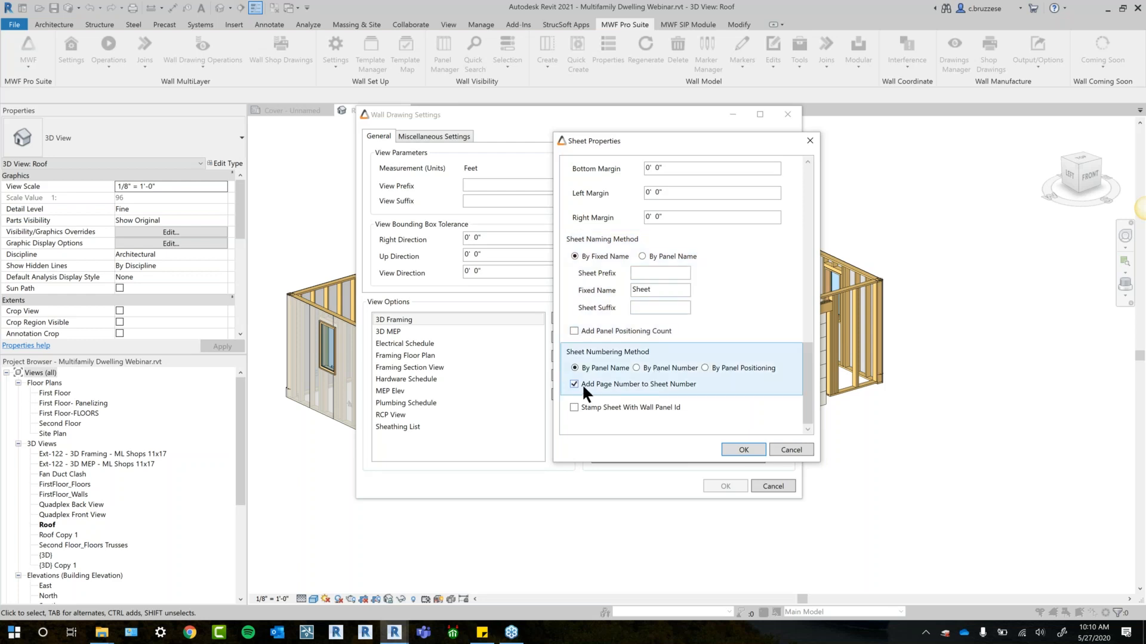
pyautogui.moveTo(734, 143); pyautogui.dragTo(982, 131)
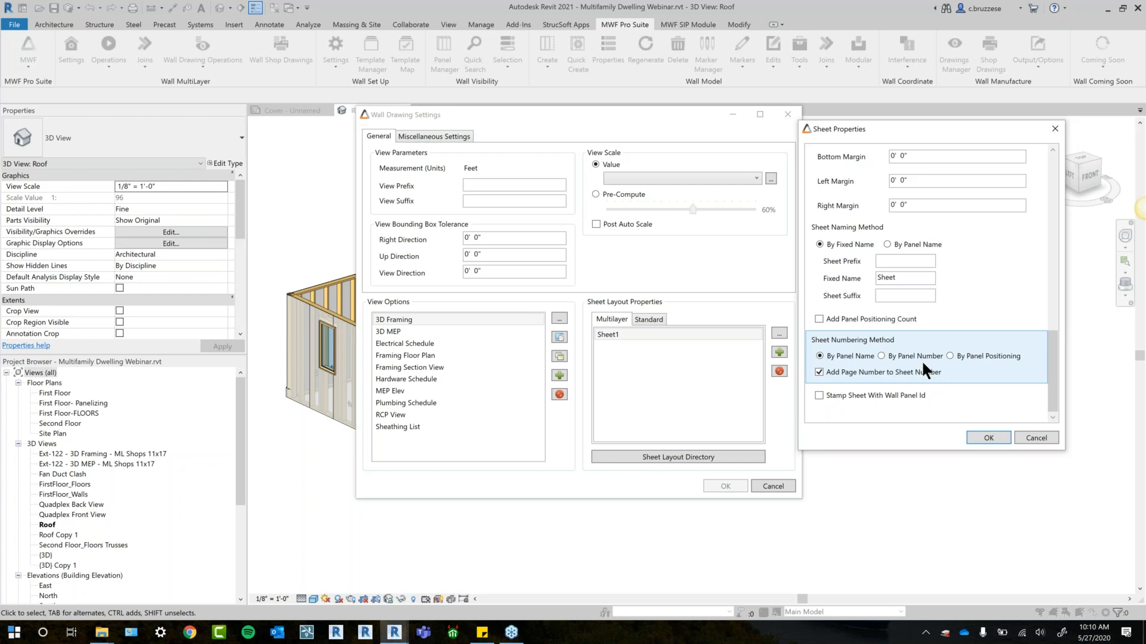
pyautogui.click(818, 371)
pyautogui.moveTo(895, 129); pyautogui.dragTo(827, 103)
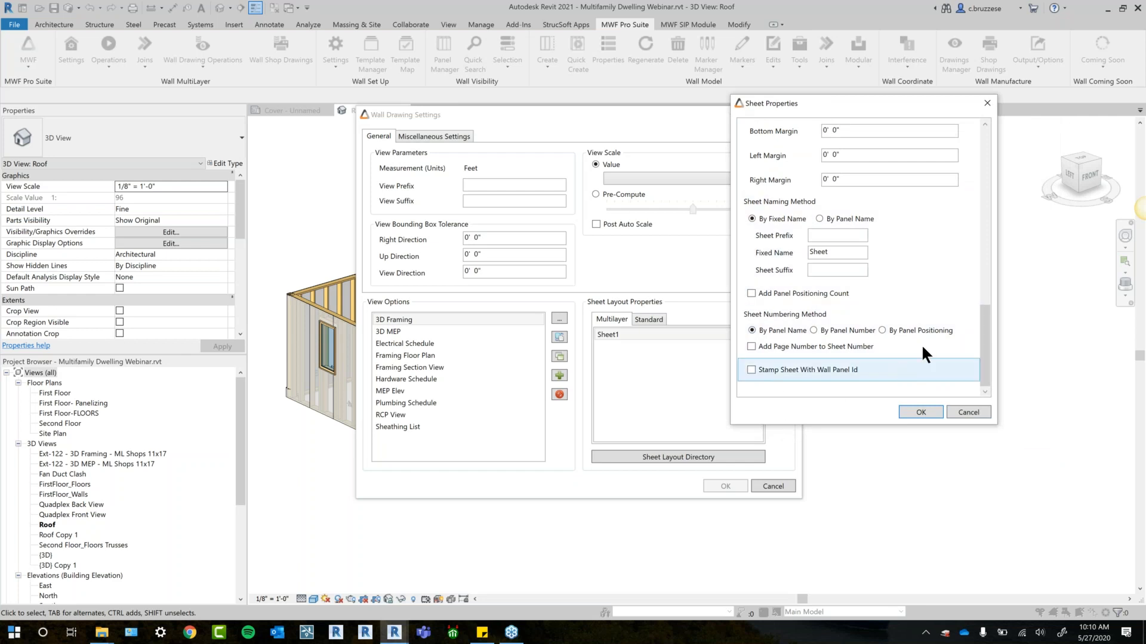
pyautogui.moveTo(985, 327); pyautogui.dragTo(990, 143)
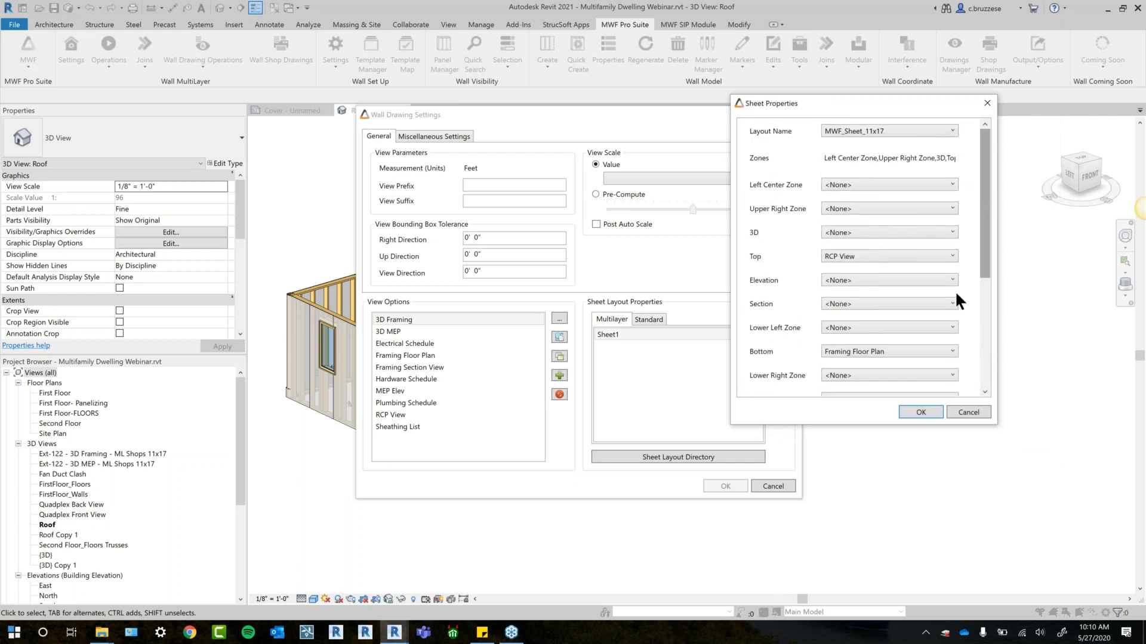
pyautogui.moveTo(985, 171)
pyautogui.mouseDown()
pyautogui.moveTo(981, 345)
pyautogui.moveTo(978, 185)
pyautogui.mouseUp()
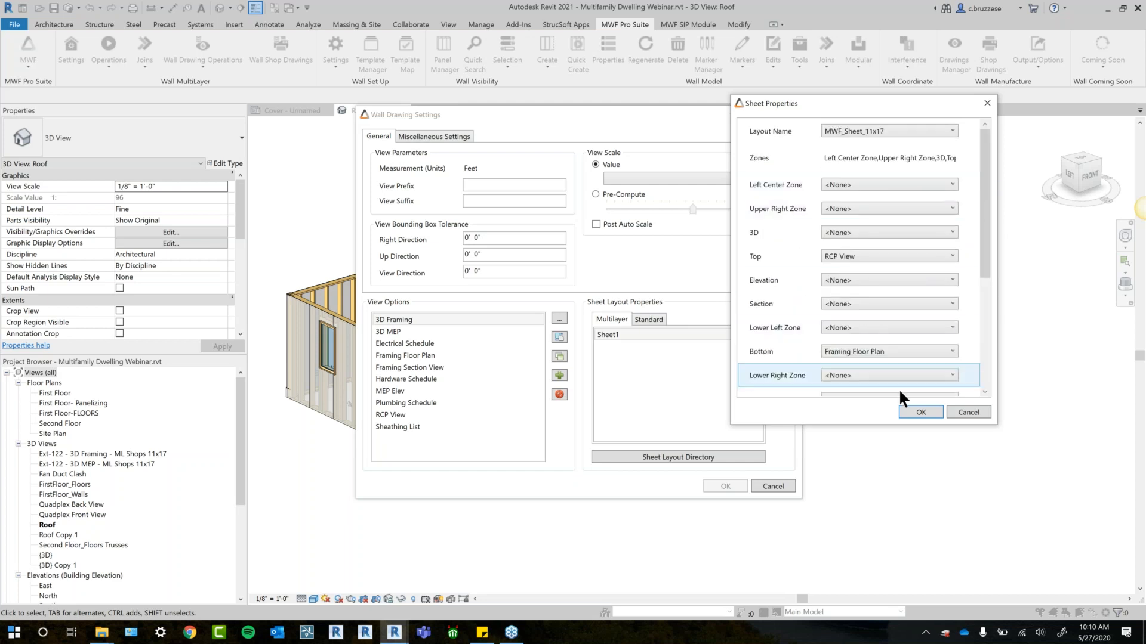
pyautogui.click(919, 414)
pyautogui.click(630, 333)
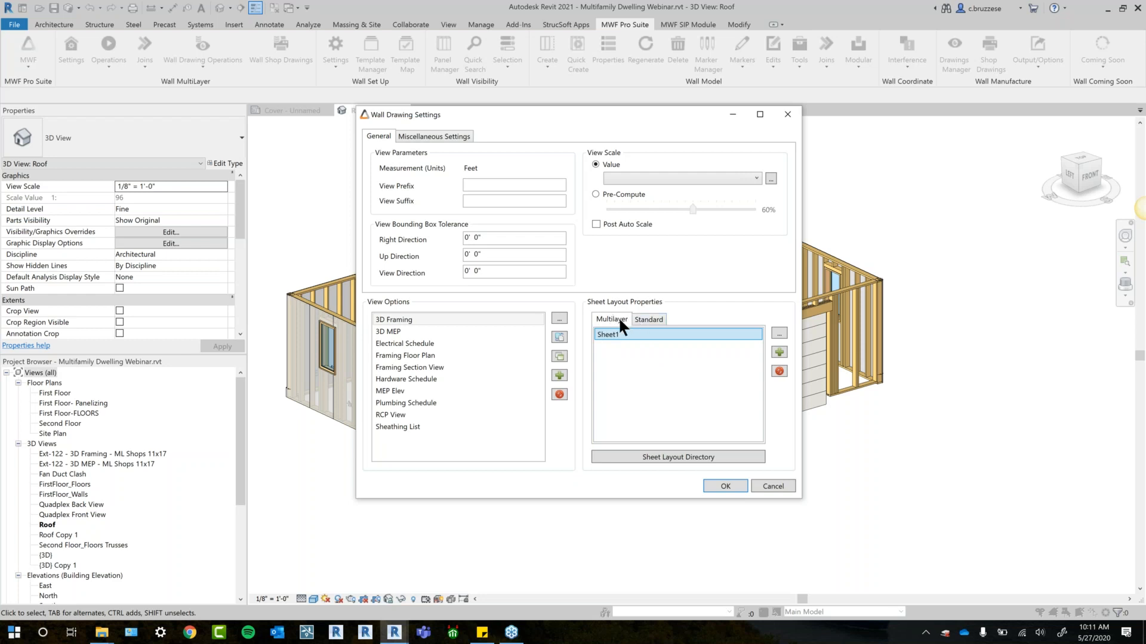
pyautogui.moveTo(598, 117); pyautogui.dragTo(616, 116)
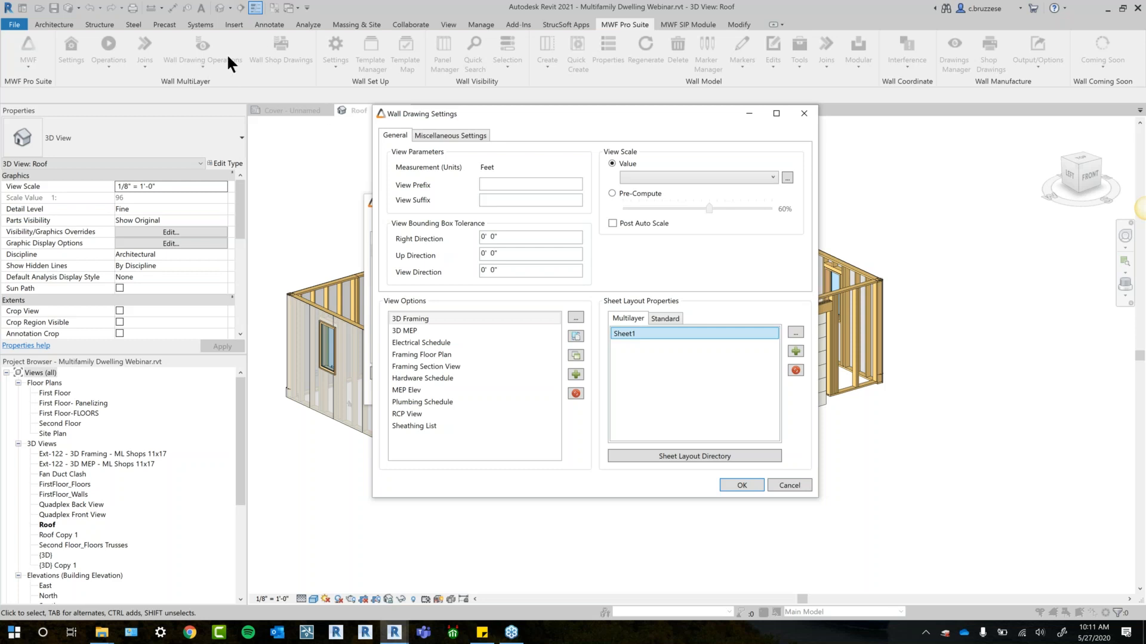
# - Review the zone assignments and available view choices of the Standard layout Sheet2 without changing its sheet properties
pyautogui.click(661, 320)
pyautogui.click(628, 334)
pyautogui.click(796, 332)
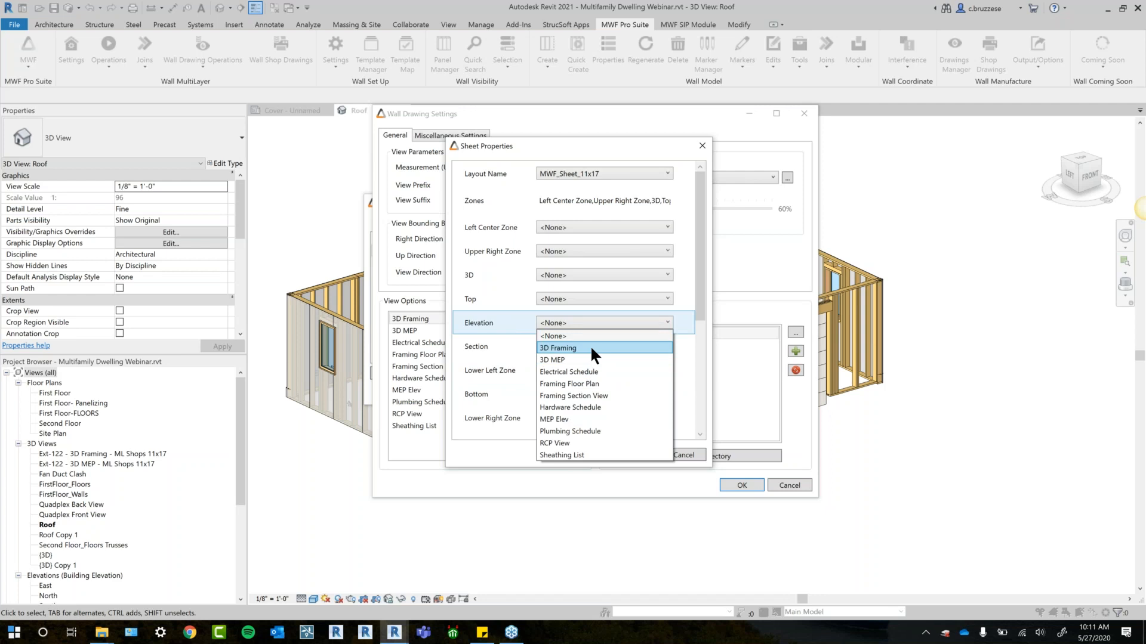
pyautogui.click(589, 145)
pyautogui.moveTo(589, 144)
pyautogui.mouseDown()
pyautogui.moveTo(459, 171)
pyautogui.moveTo(376, 172)
pyautogui.mouseUp()
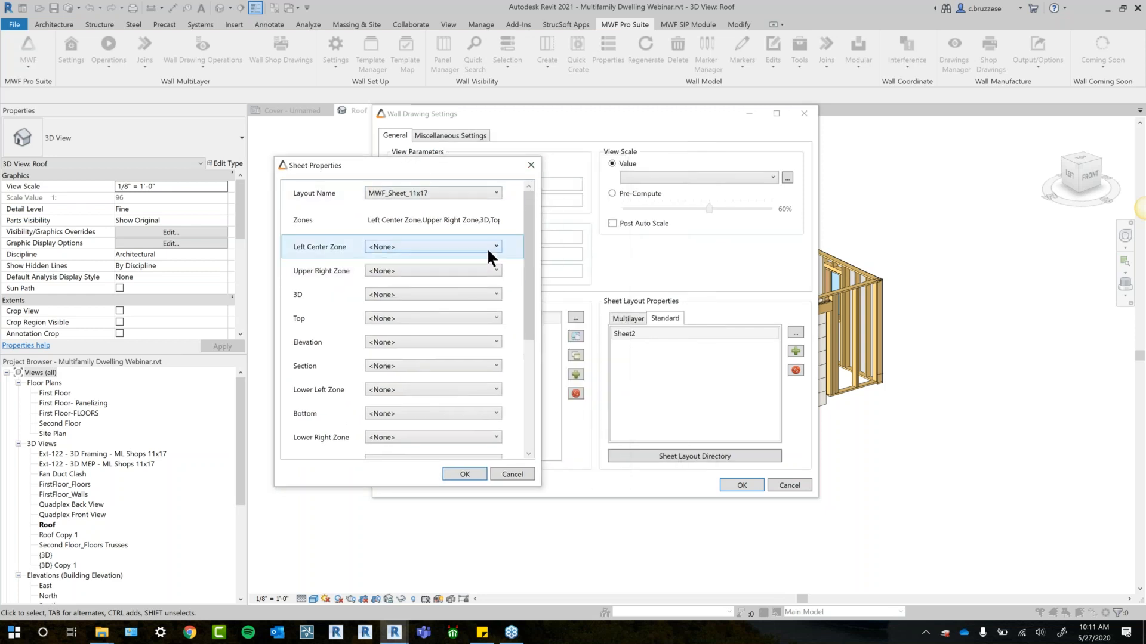
pyautogui.click(530, 164)
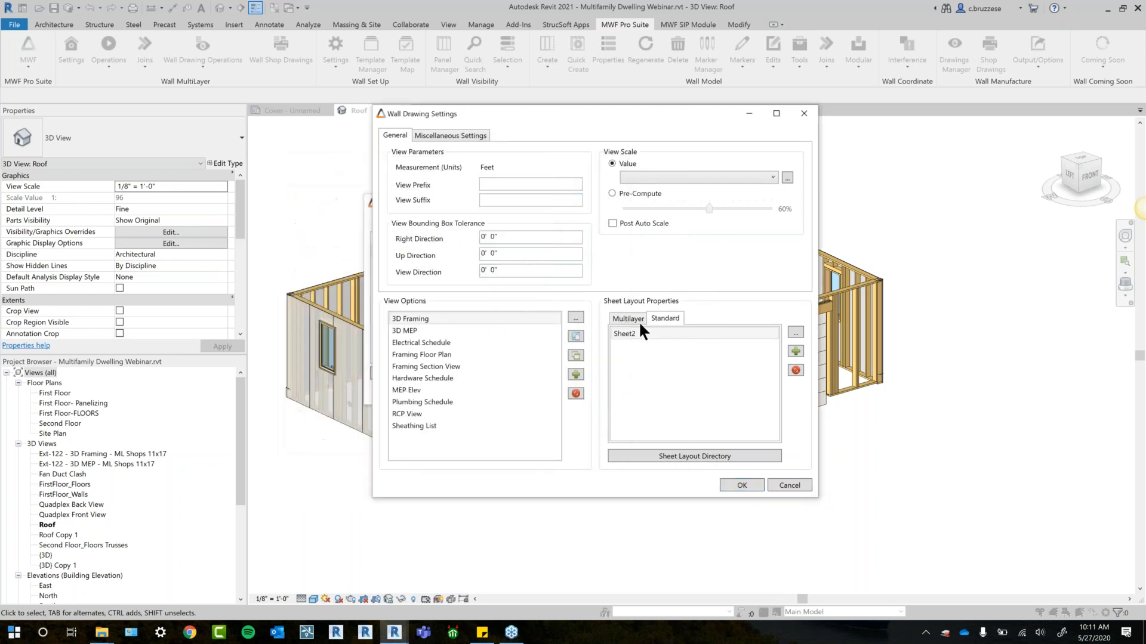
pyautogui.click(698, 335)
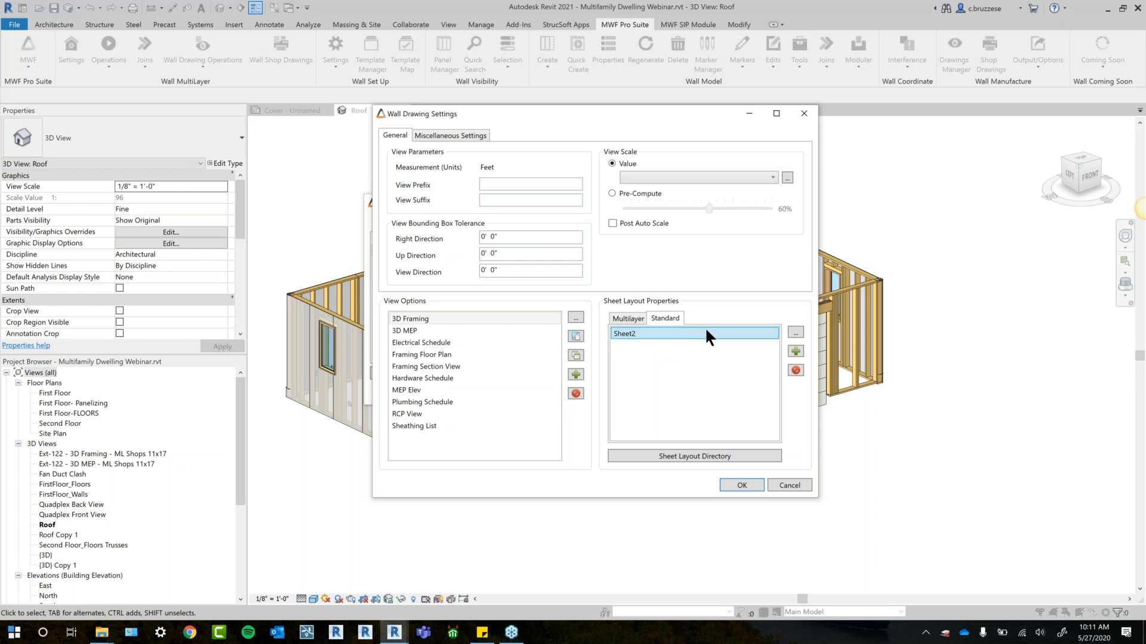
# - Examine the schedule, subassembly and view template types that can be added as a new view option
pyautogui.click(575, 374)
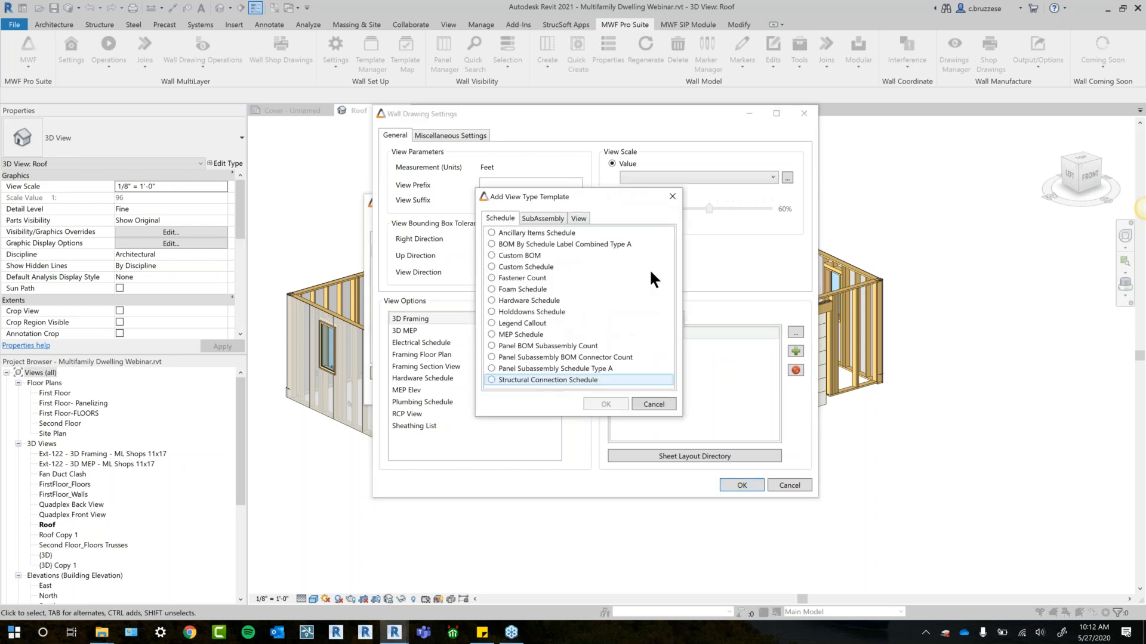
pyautogui.moveTo(568, 195); pyautogui.dragTo(723, 189)
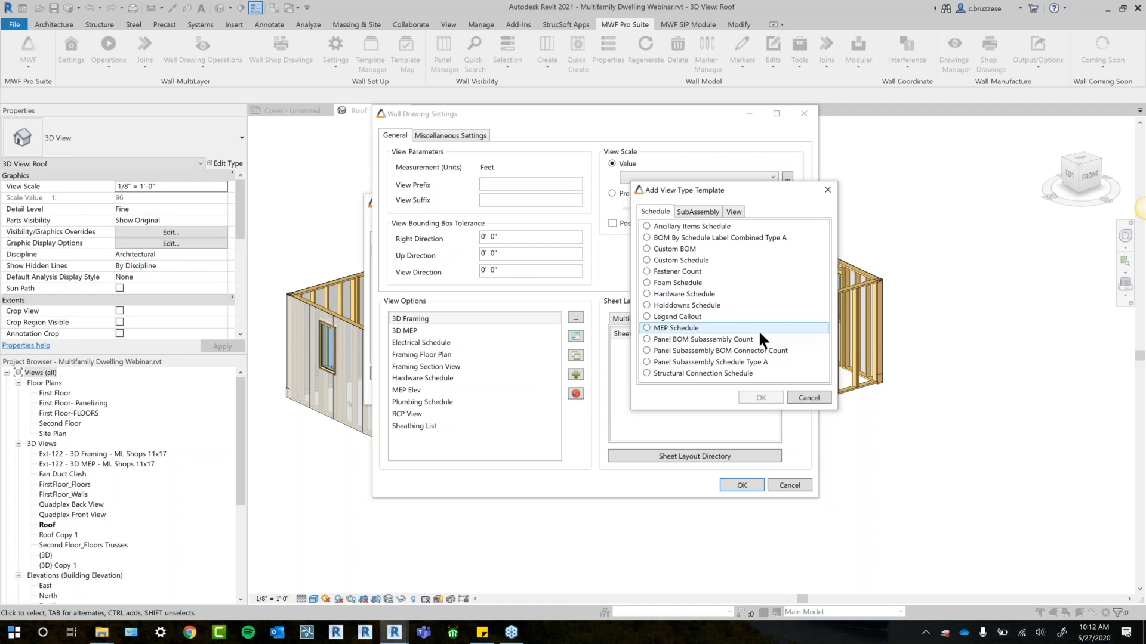
pyautogui.moveTo(722, 186); pyautogui.dragTo(728, 192)
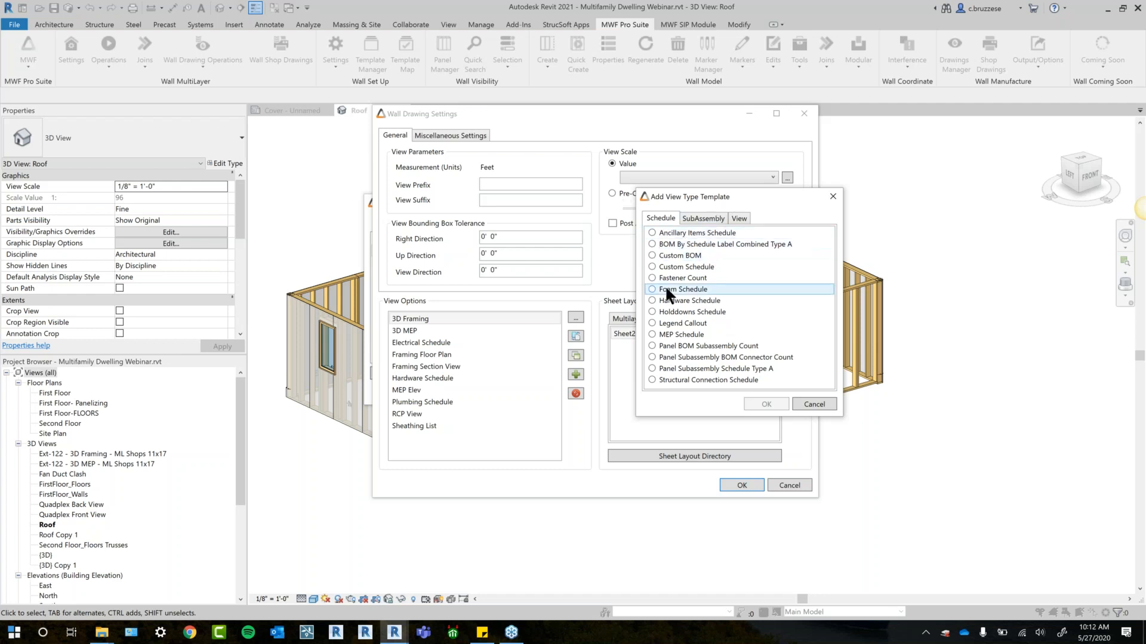
pyautogui.click(703, 219)
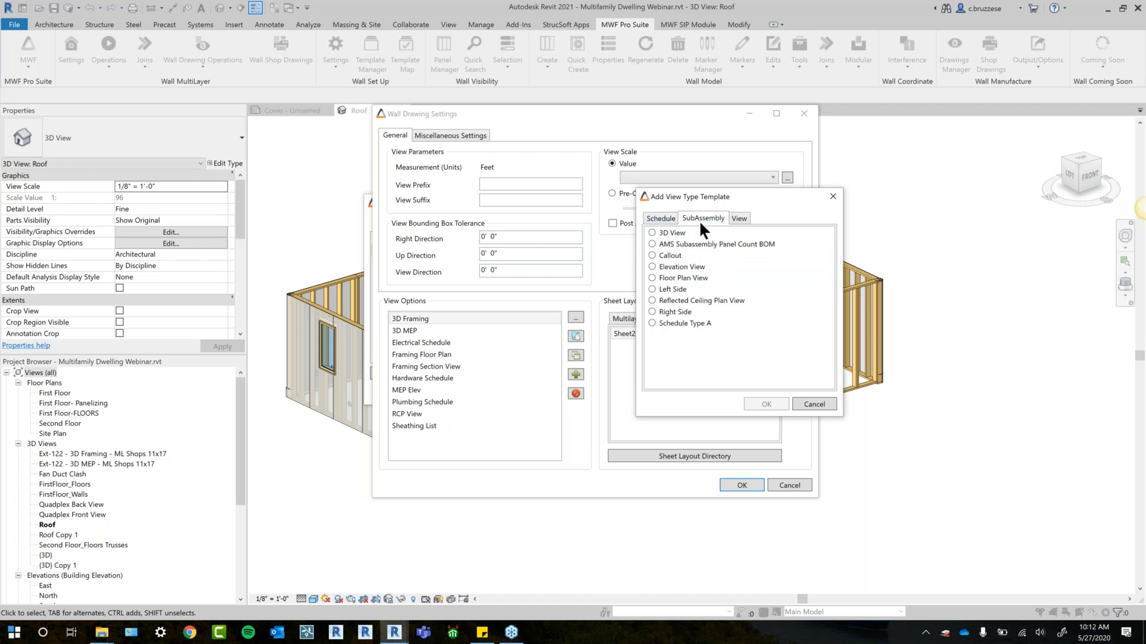
pyautogui.click(743, 218)
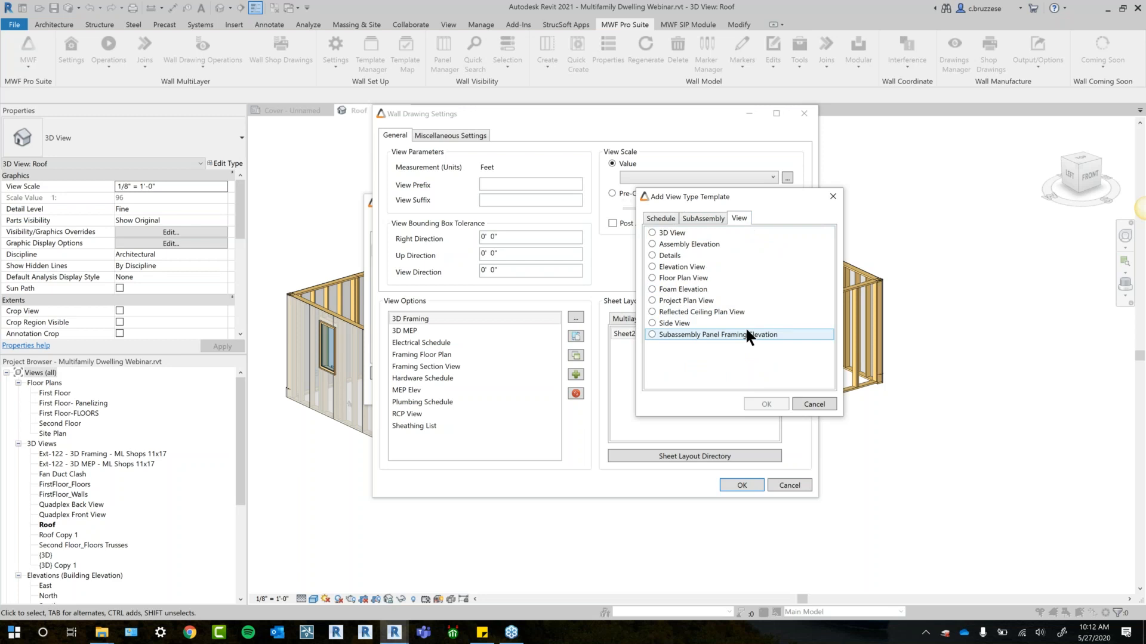
pyautogui.click(662, 218)
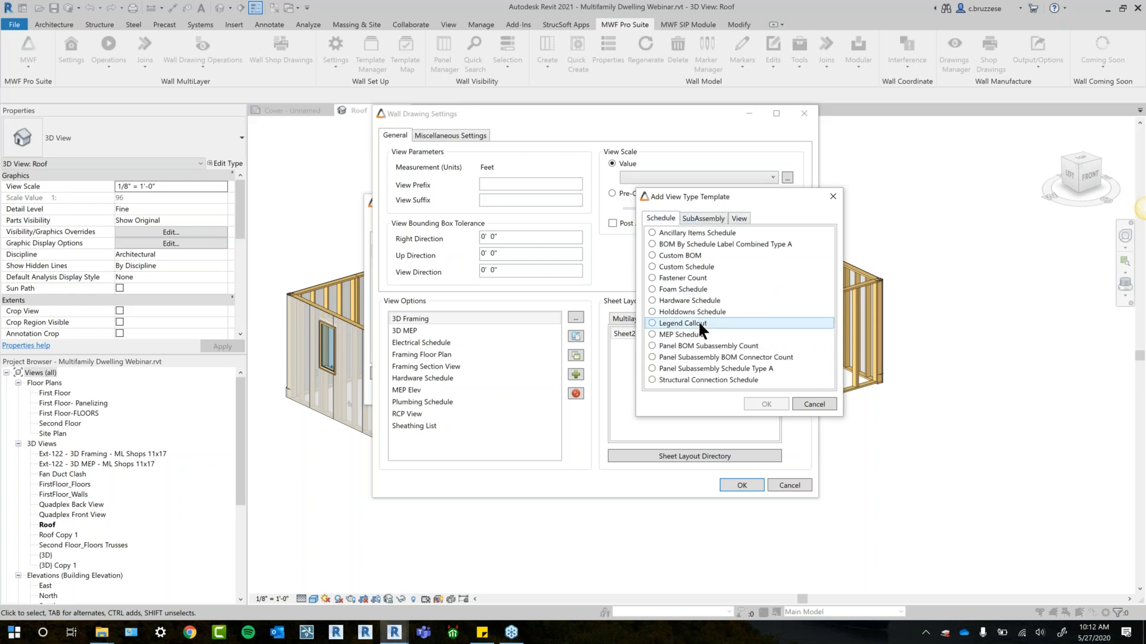
pyautogui.click(697, 220)
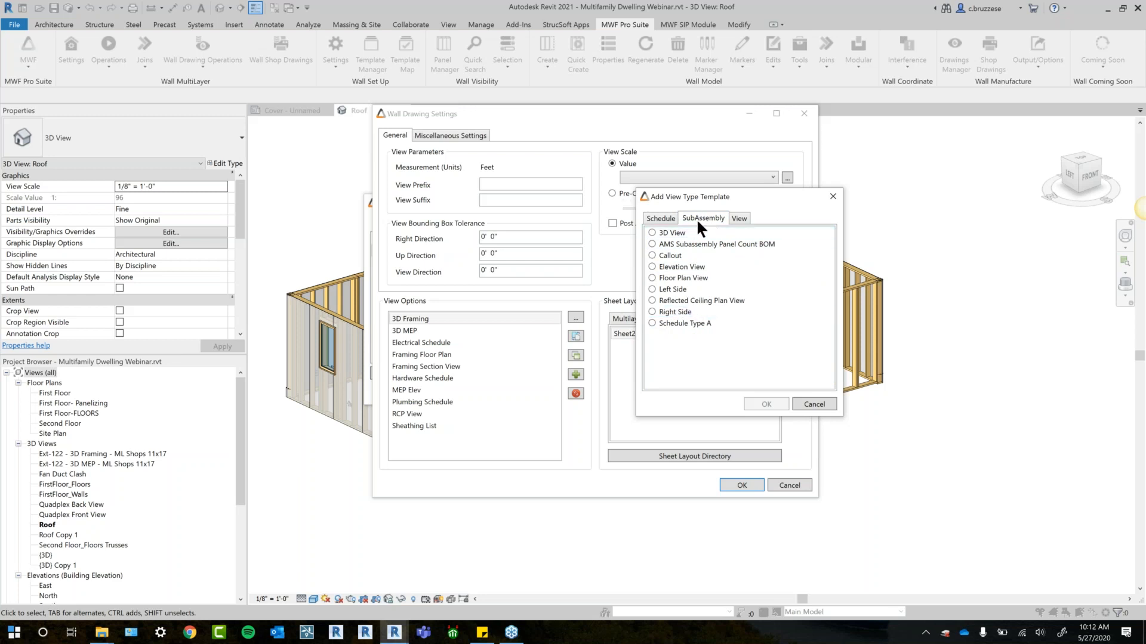
pyautogui.click(741, 219)
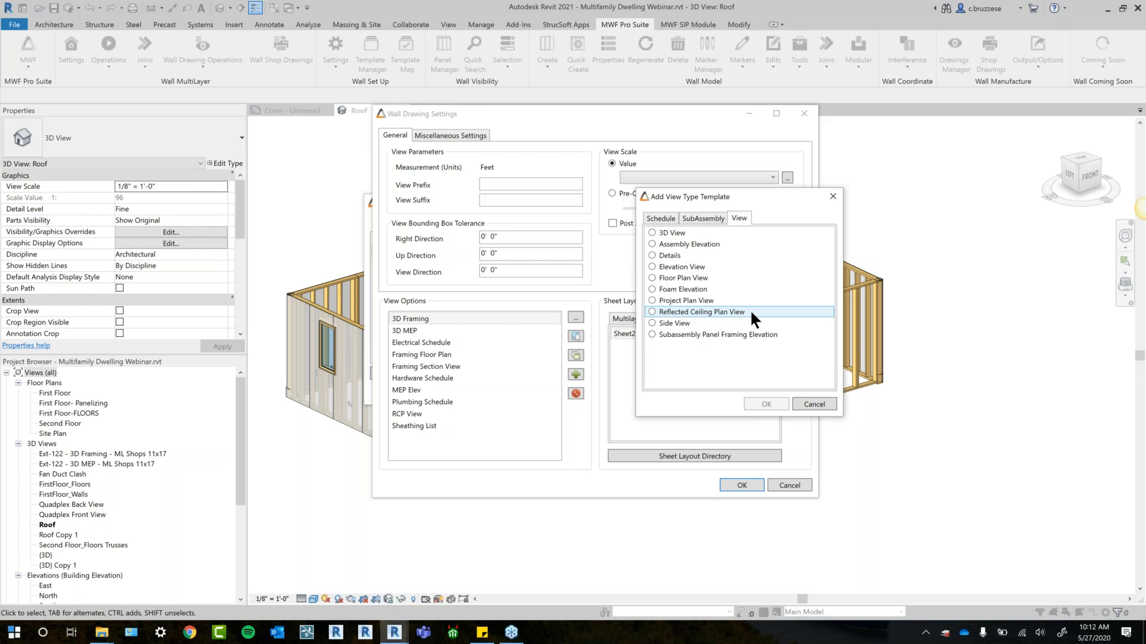
# - Add an Elevation View type template and name its settings Framing Elevation
pyautogui.click(699, 265)
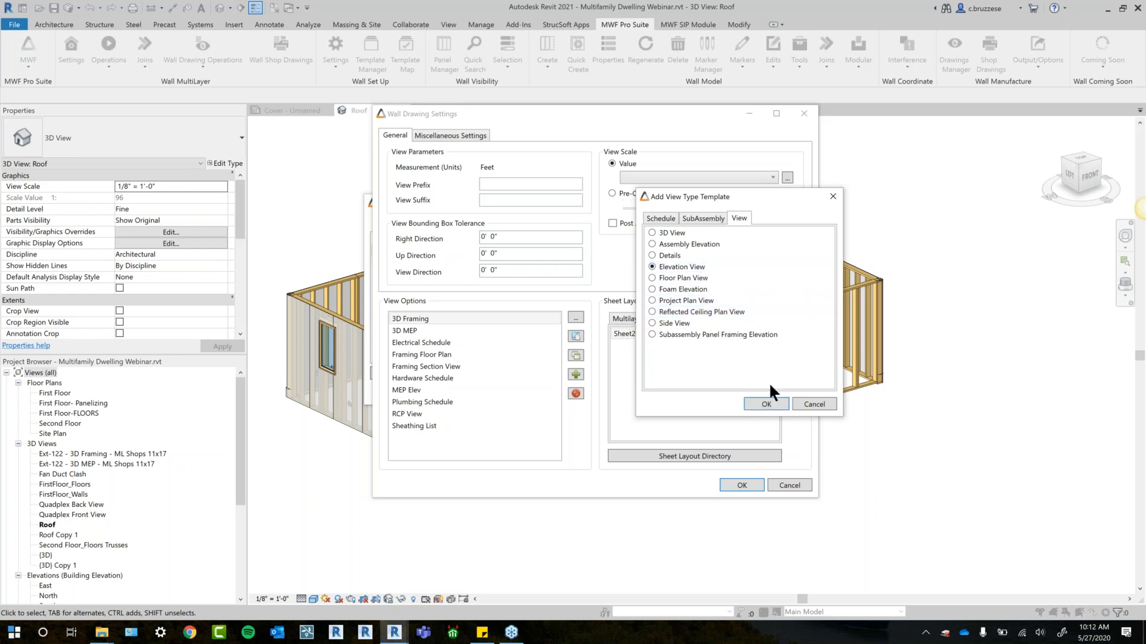
pyautogui.click(765, 405)
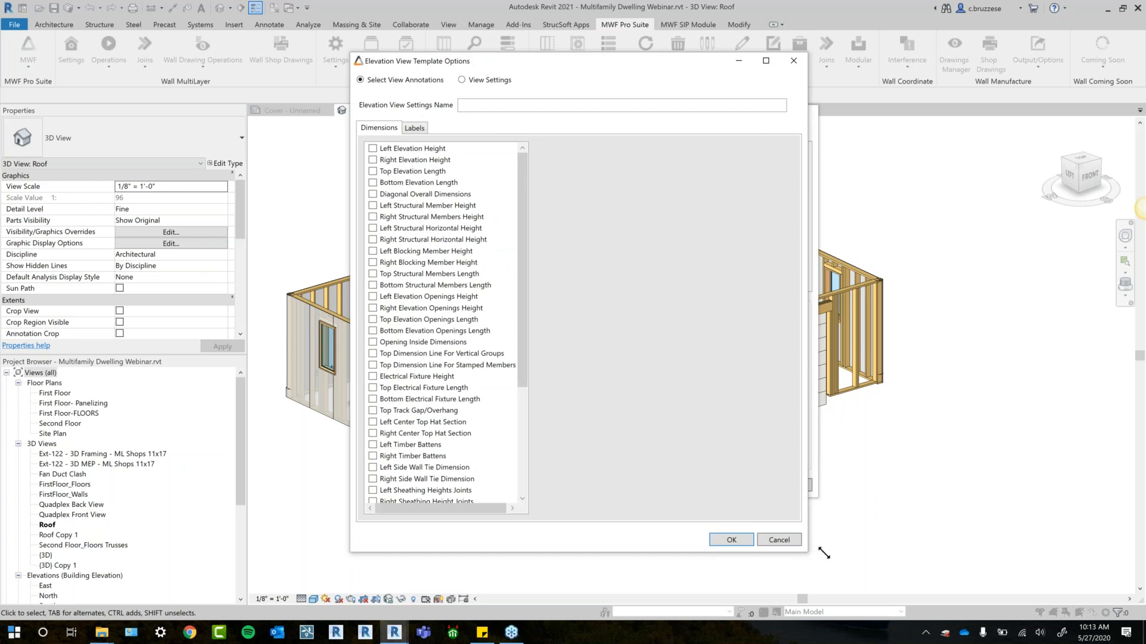
pyautogui.moveTo(808, 554); pyautogui.dragTo(831, 555)
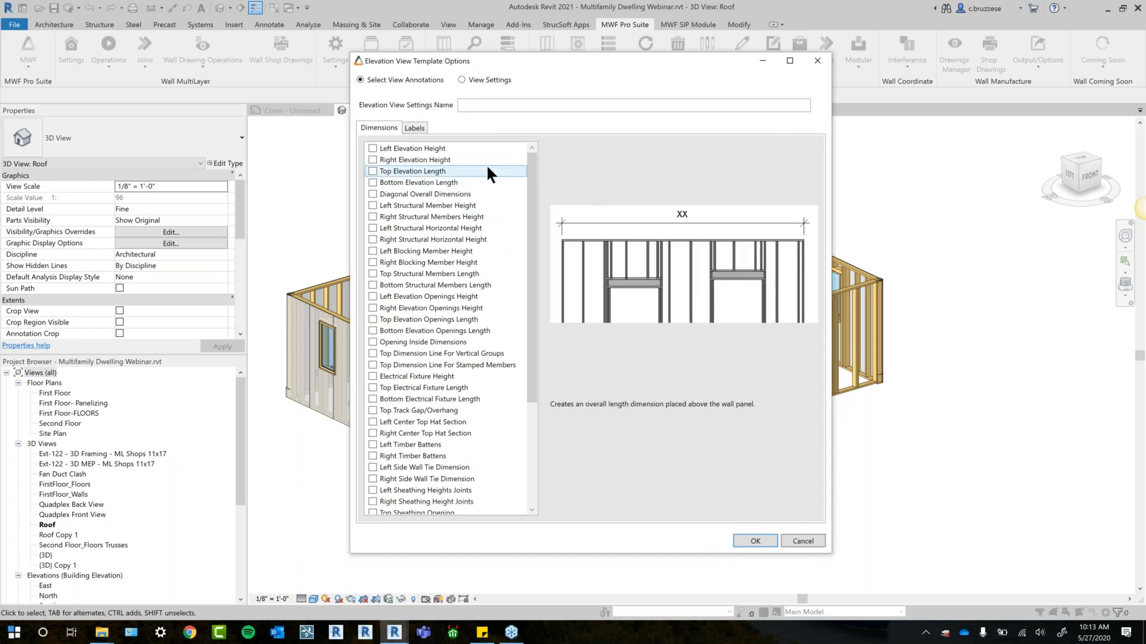
pyautogui.click(484, 105)
pyautogui.write('Framing Eleva')
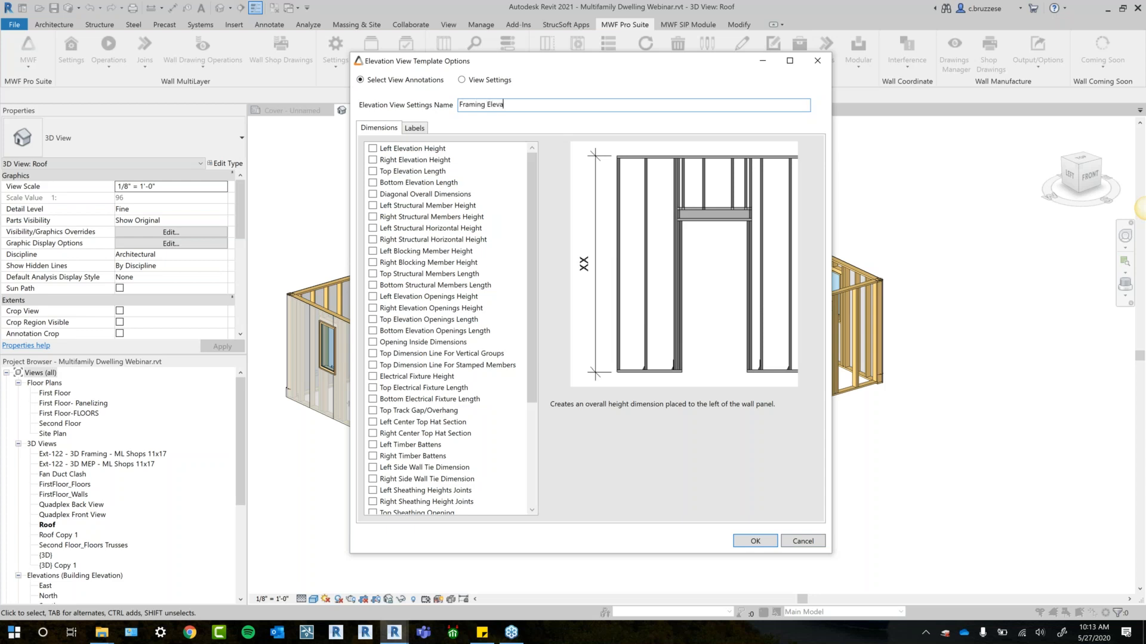
pyautogui.write('tion')
pyautogui.moveTo(486, 60); pyautogui.dragTo(499, 63)
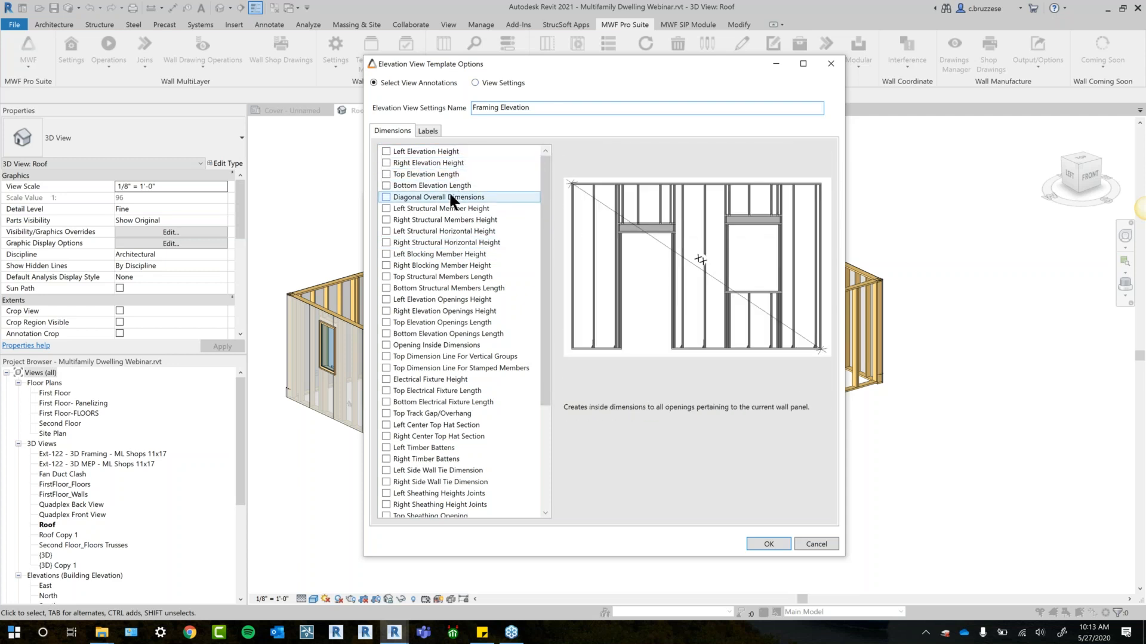
# - Enable the Right Elevation Height, Diagonal Overall Dimensions and Bottom Structural Members Length annotations for Framing Elevation, and review the other dimension options
pyautogui.click(433, 289)
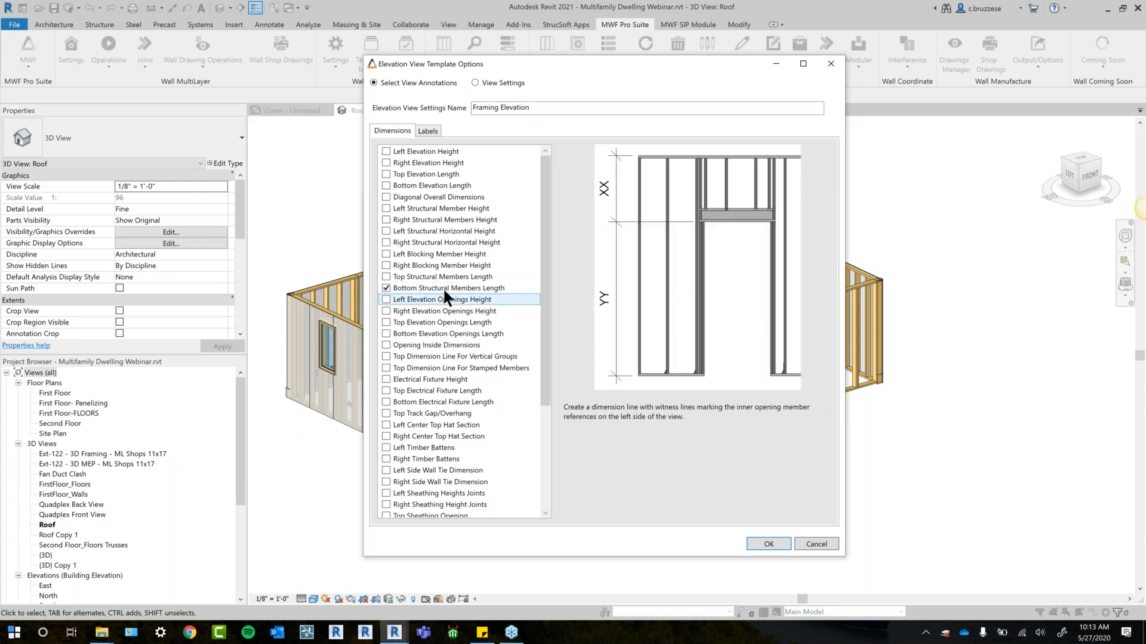
pyautogui.click(468, 196)
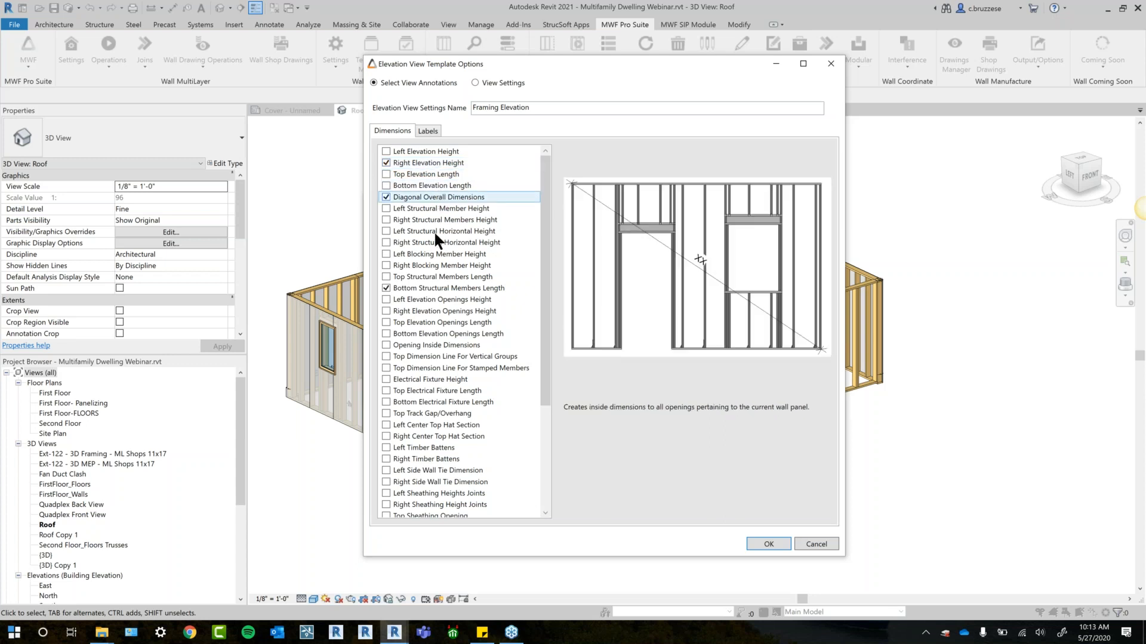
pyautogui.moveTo(541, 278); pyautogui.dragTo(538, 307)
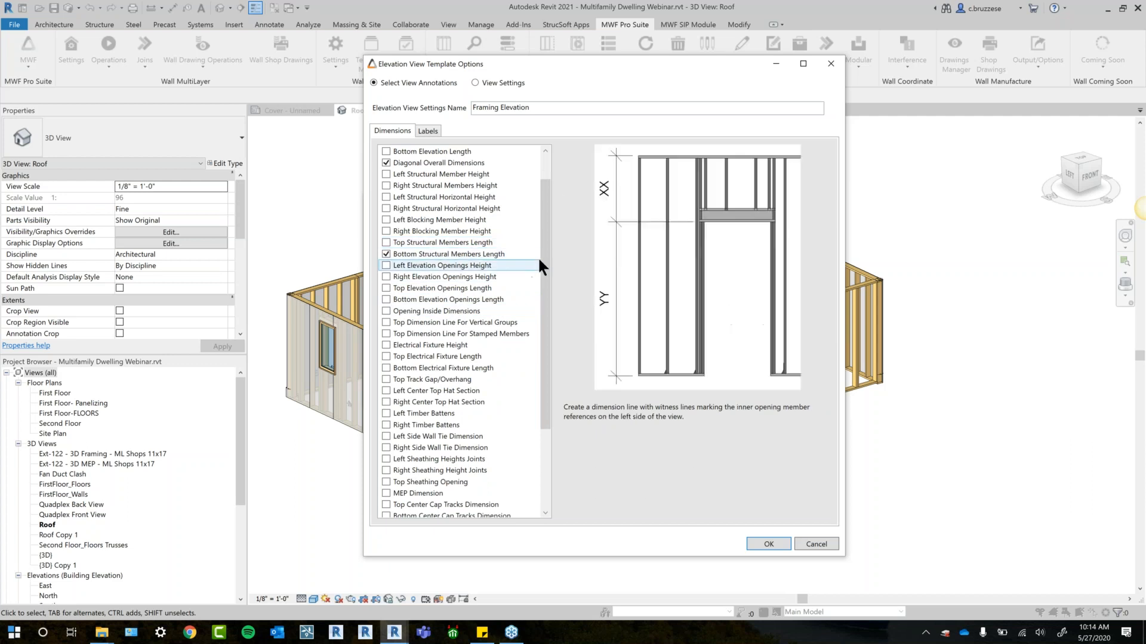
pyautogui.moveTo(543, 266); pyautogui.dragTo(543, 295)
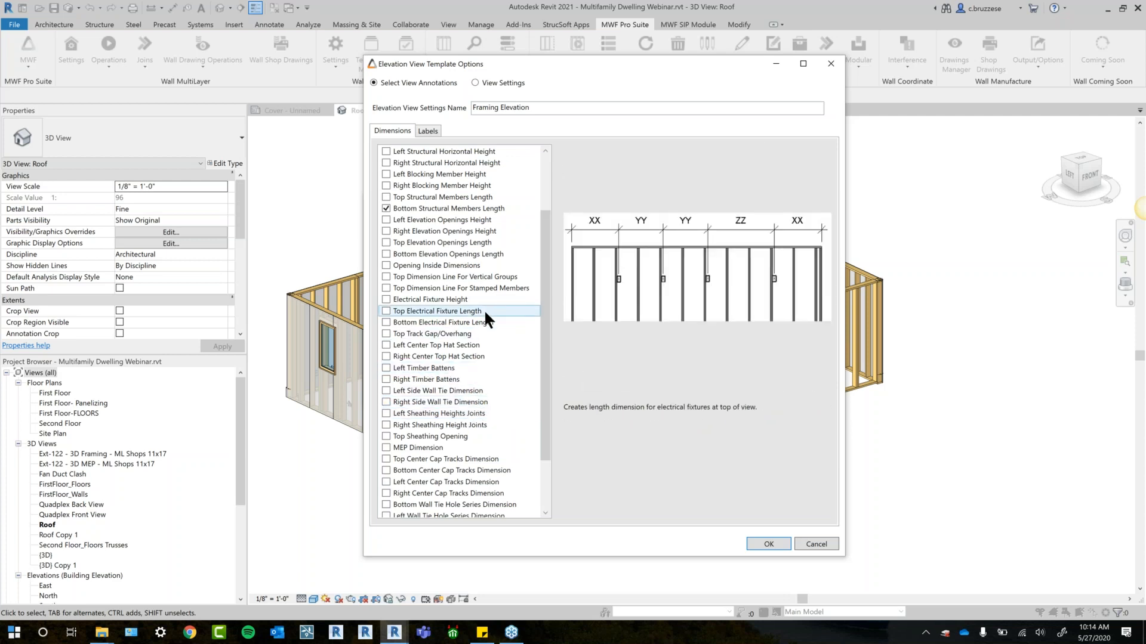
pyautogui.moveTo(542, 360); pyautogui.dragTo(550, 500)
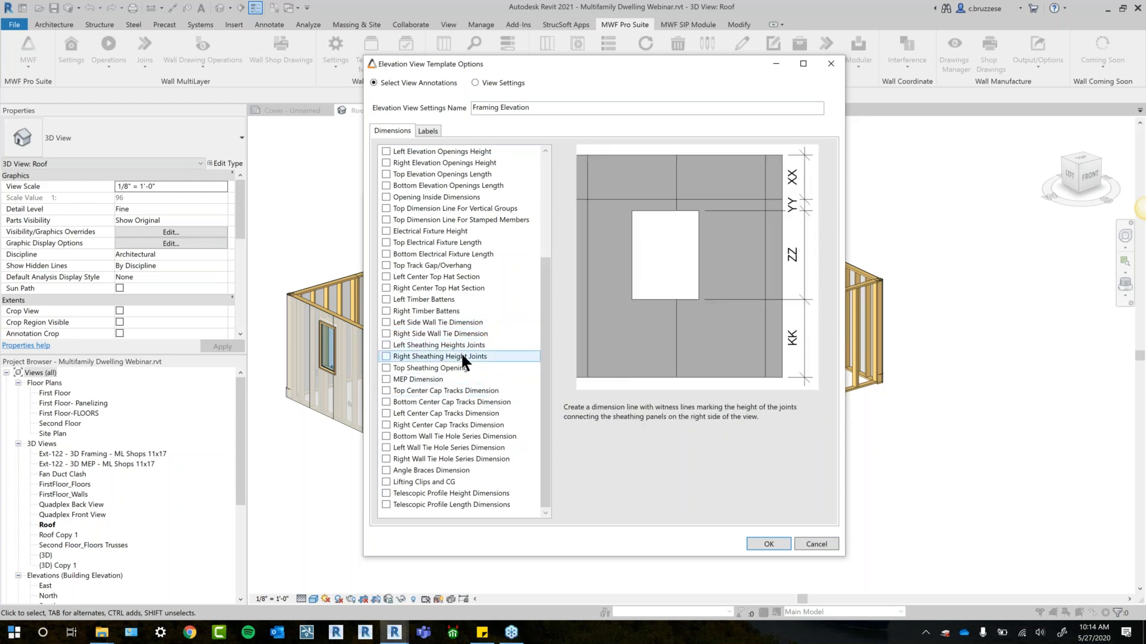
pyautogui.moveTo(544, 357); pyautogui.dragTo(549, 257)
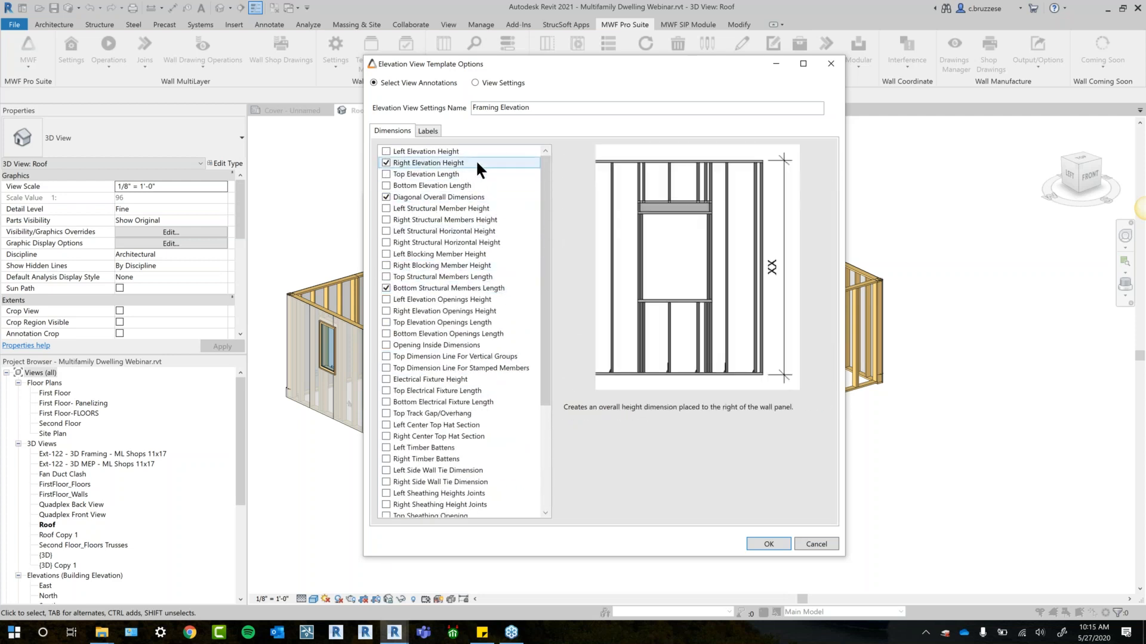
# - Enable the Left Sheathing Heights Joints dimension and the Label Panel Members By Method label for Framing Elevation
pyautogui.moveTo(549, 198); pyautogui.dragTo(525, 315)
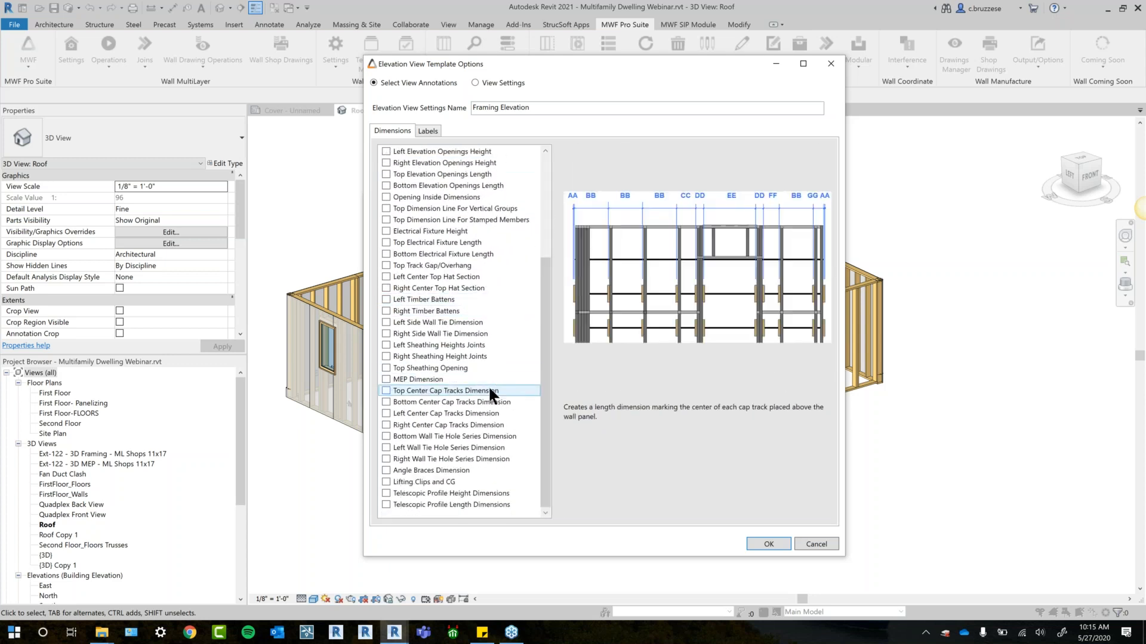
pyautogui.click(484, 356)
pyautogui.click(483, 356)
pyautogui.click(480, 346)
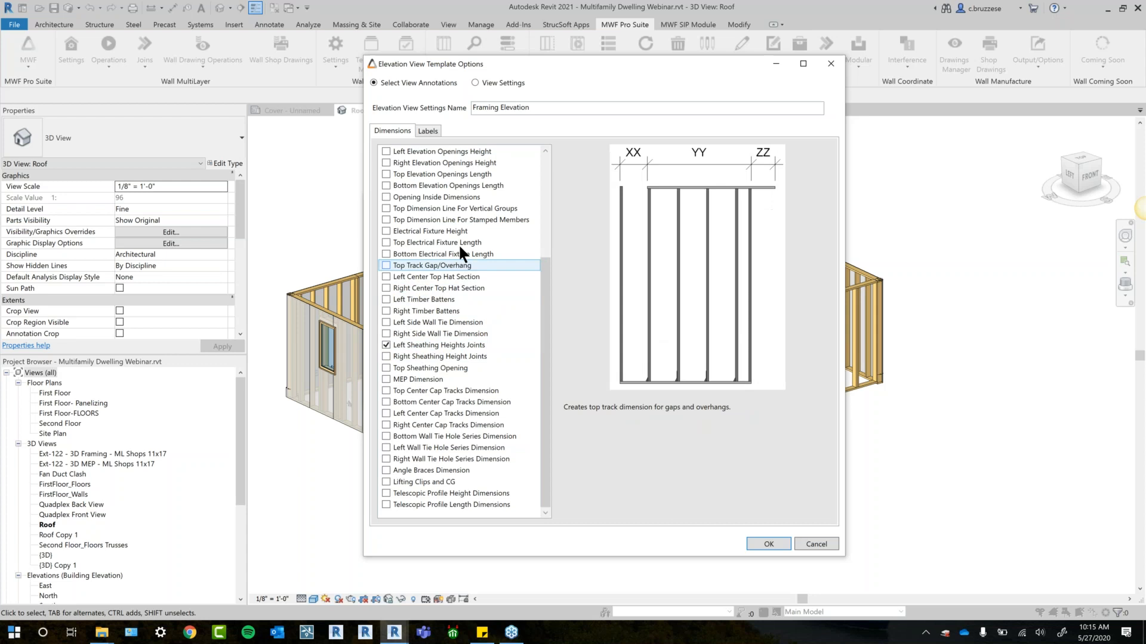
pyautogui.click(429, 131)
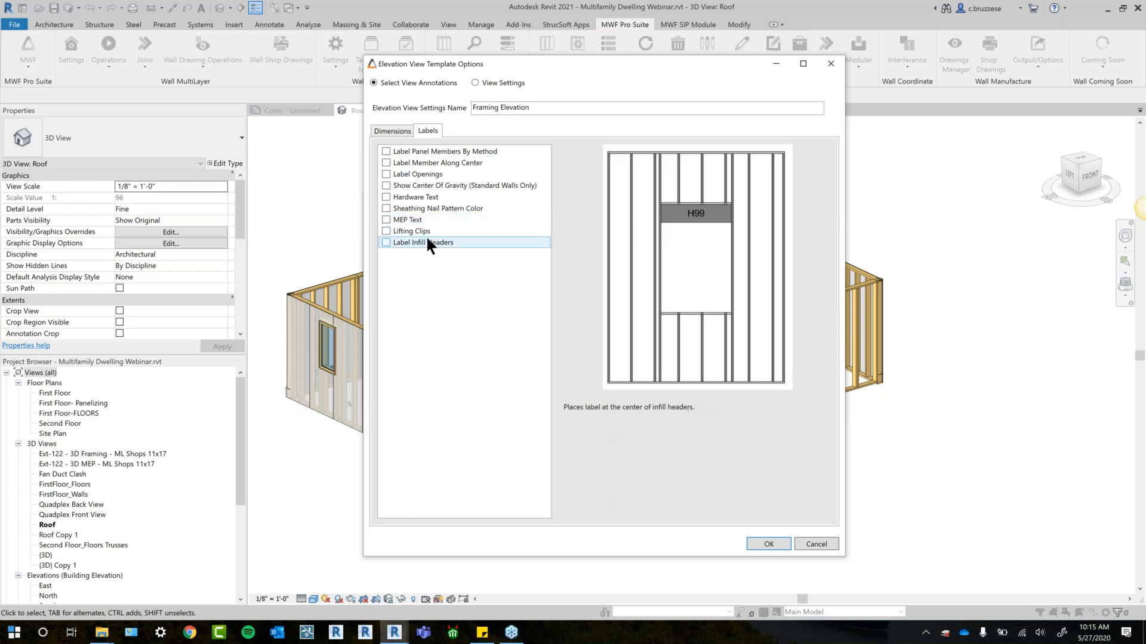
pyautogui.click(440, 155)
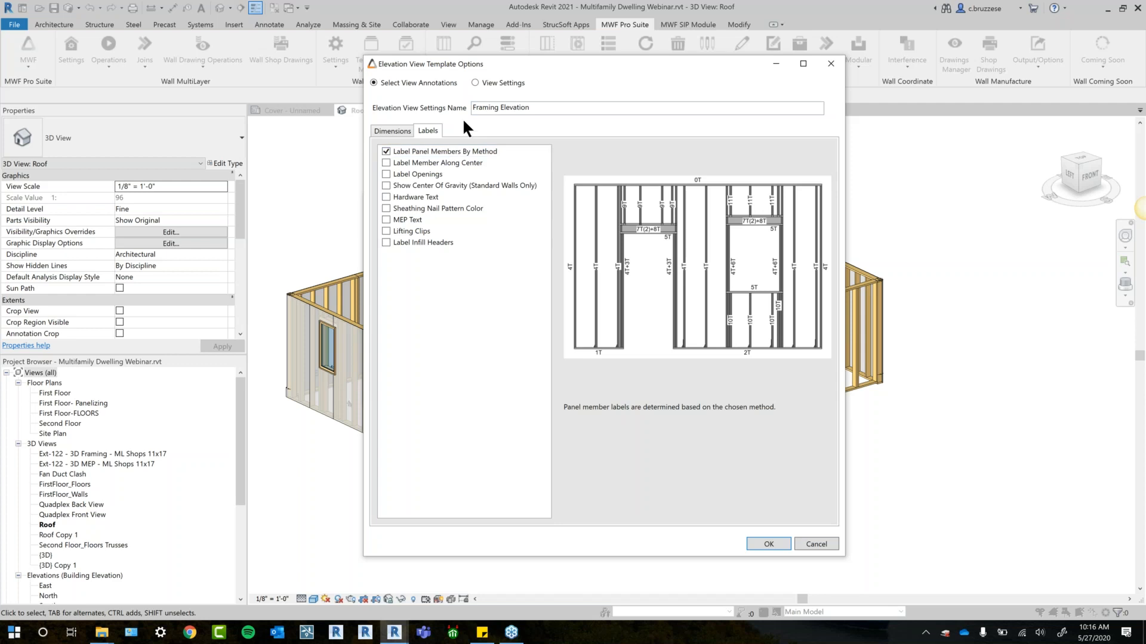
# - Bring up the view settings for Framing Elevation and review the available sheet and view insert point positions
pyautogui.click(481, 81)
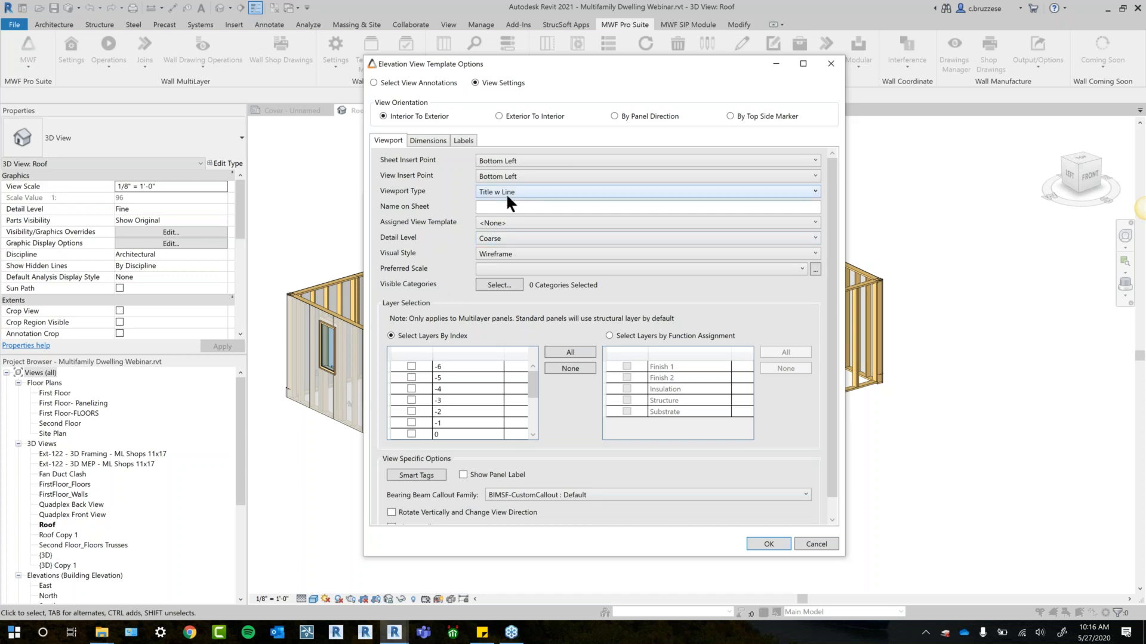
pyautogui.click(498, 163)
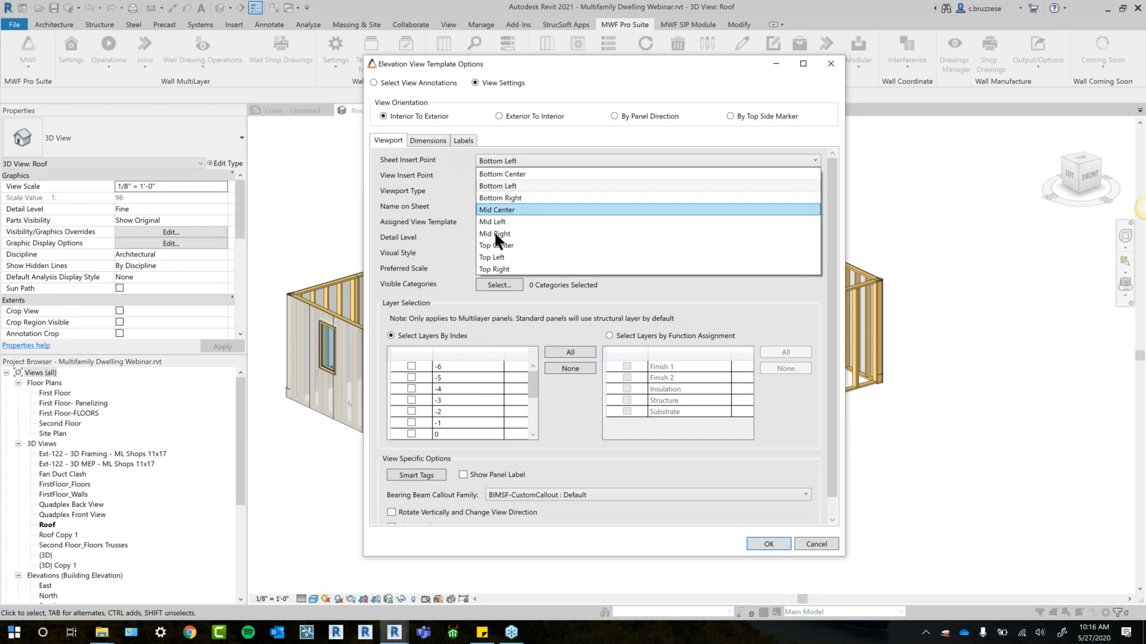
pyautogui.click(388, 161)
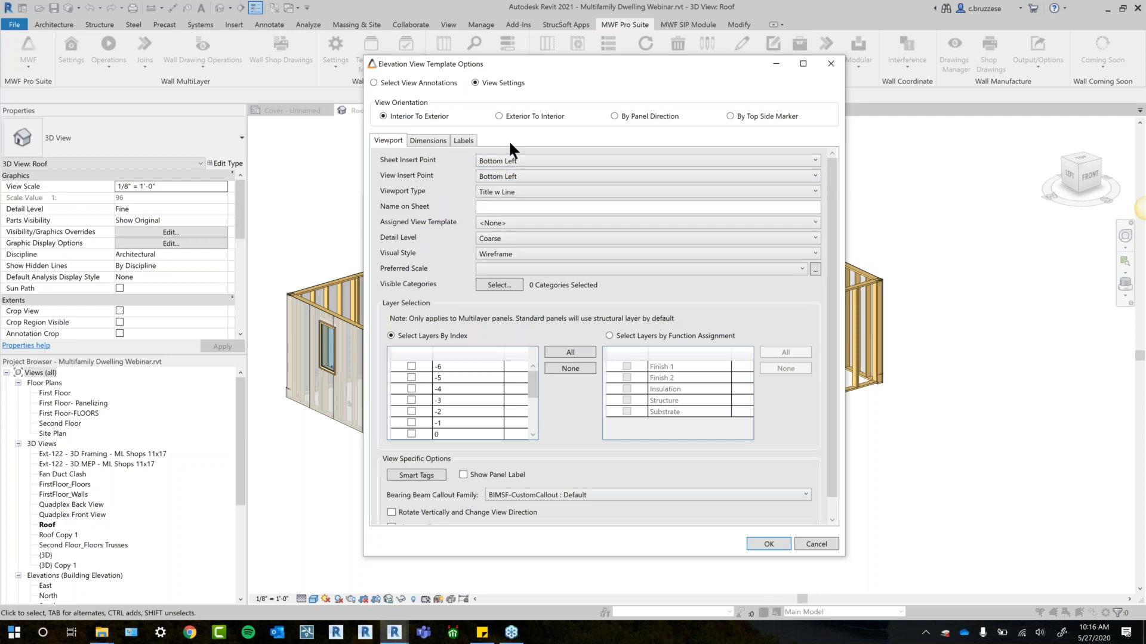
pyautogui.click(510, 173)
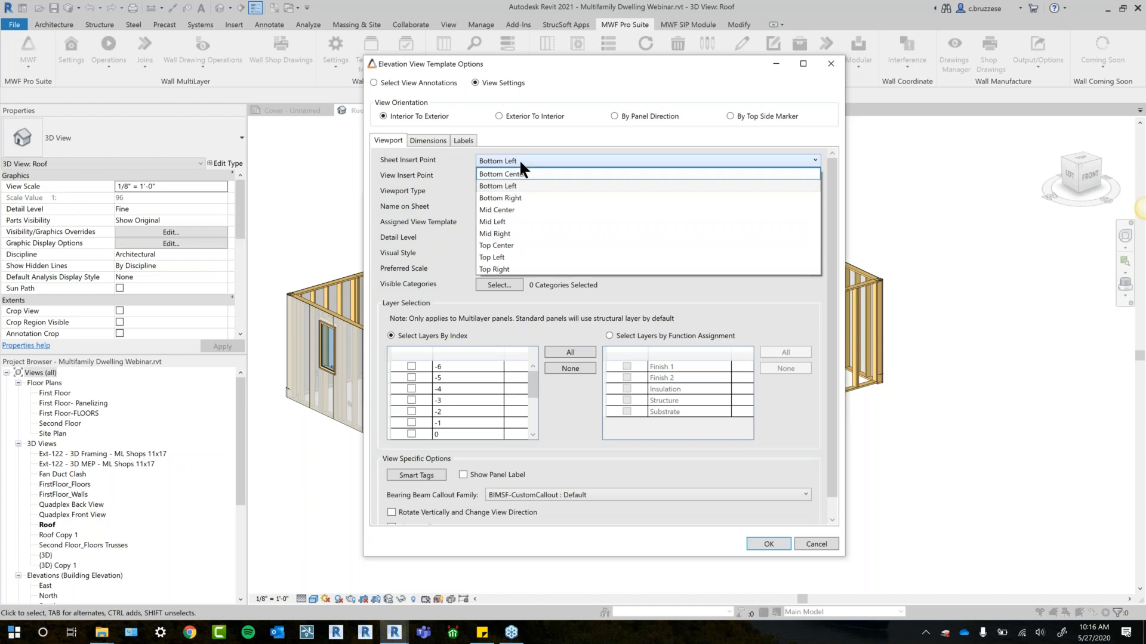
pyautogui.click(471, 174)
pyautogui.click(486, 171)
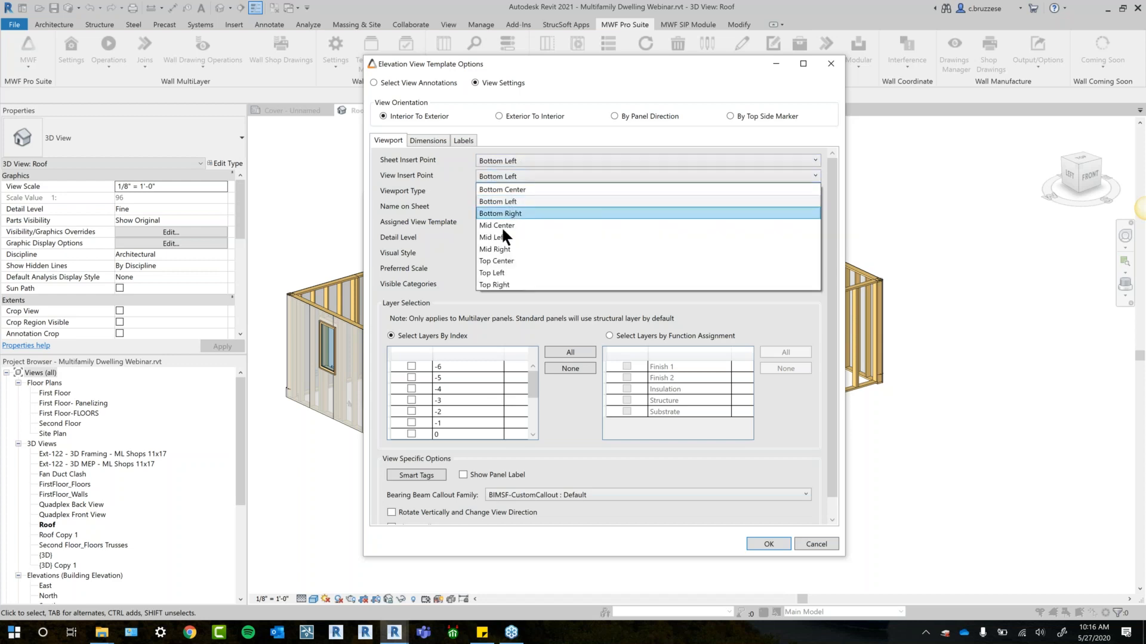
pyautogui.click(530, 161)
pyautogui.click(530, 160)
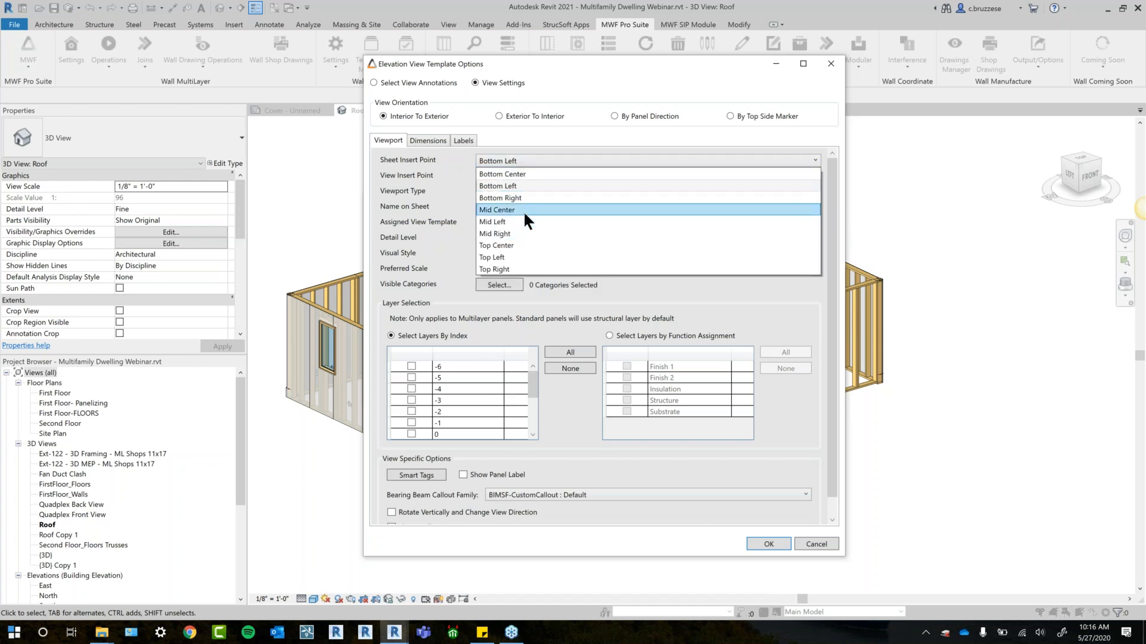
pyautogui.click(452, 167)
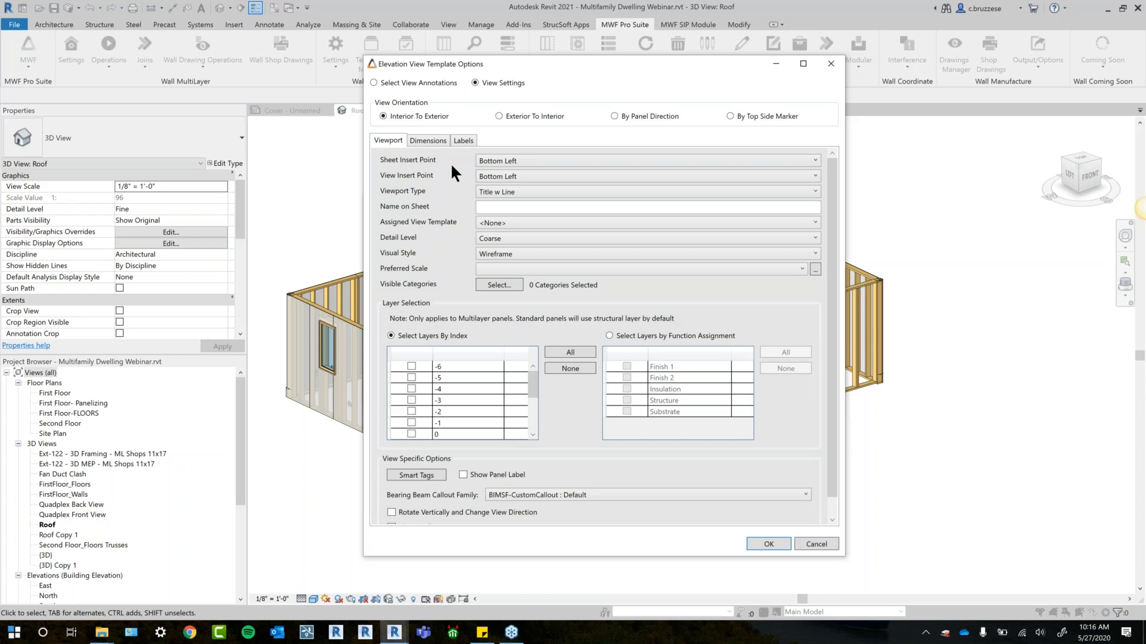
# - Set the view insert point and sheet insert point to Mid Center, and the viewport type to No Title
pyautogui.click(495, 176)
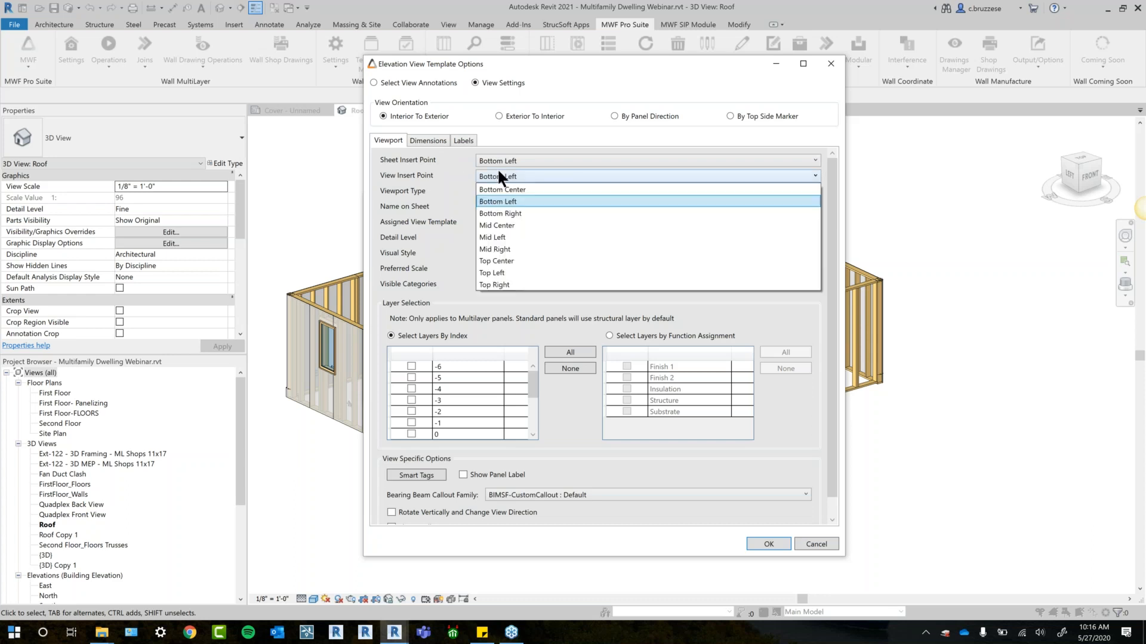
pyautogui.click(506, 225)
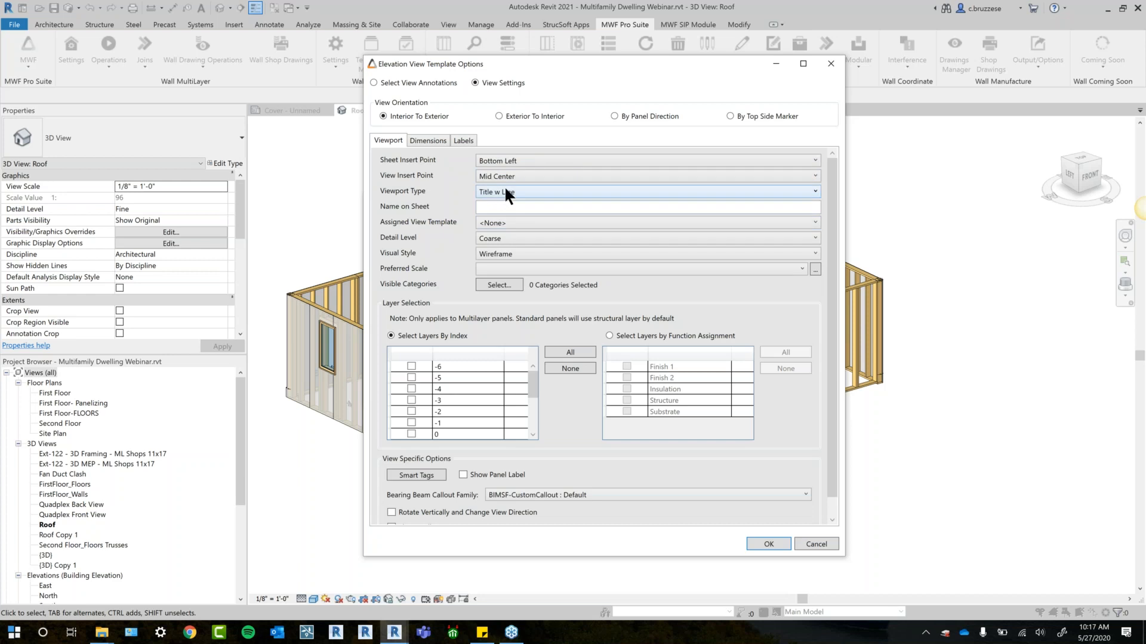
pyautogui.click(523, 158)
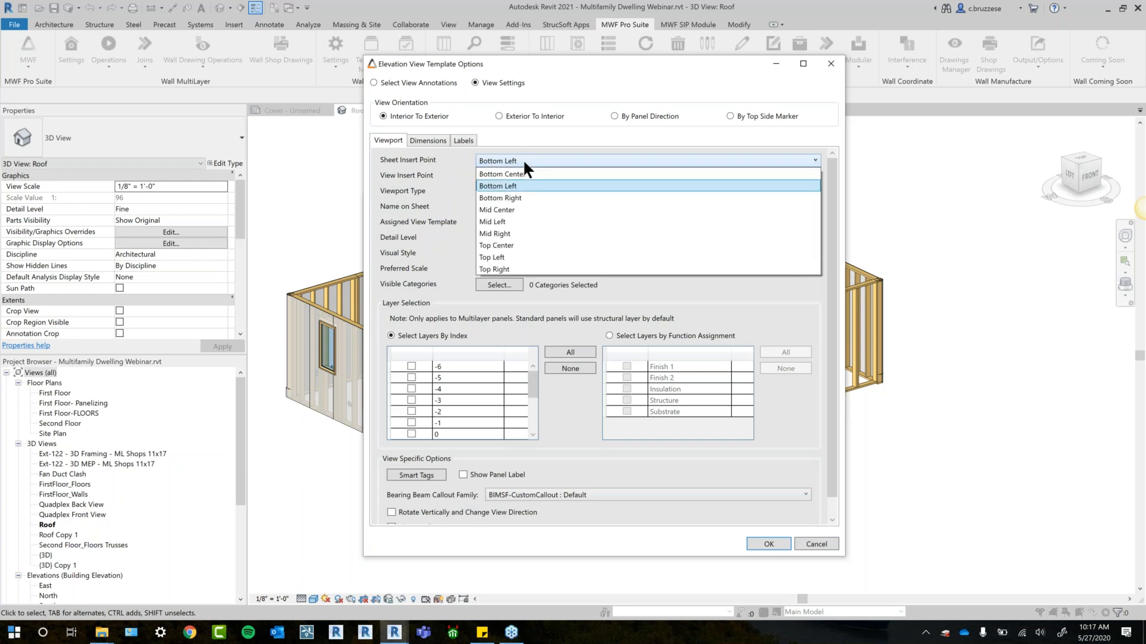
pyautogui.click(519, 210)
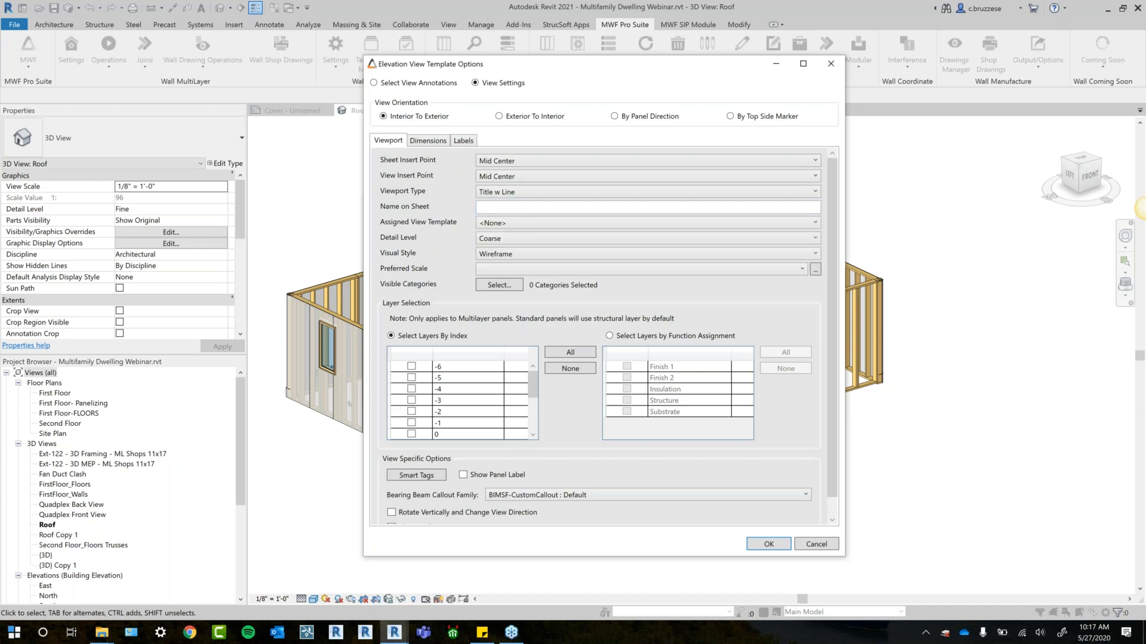
pyautogui.click(524, 188)
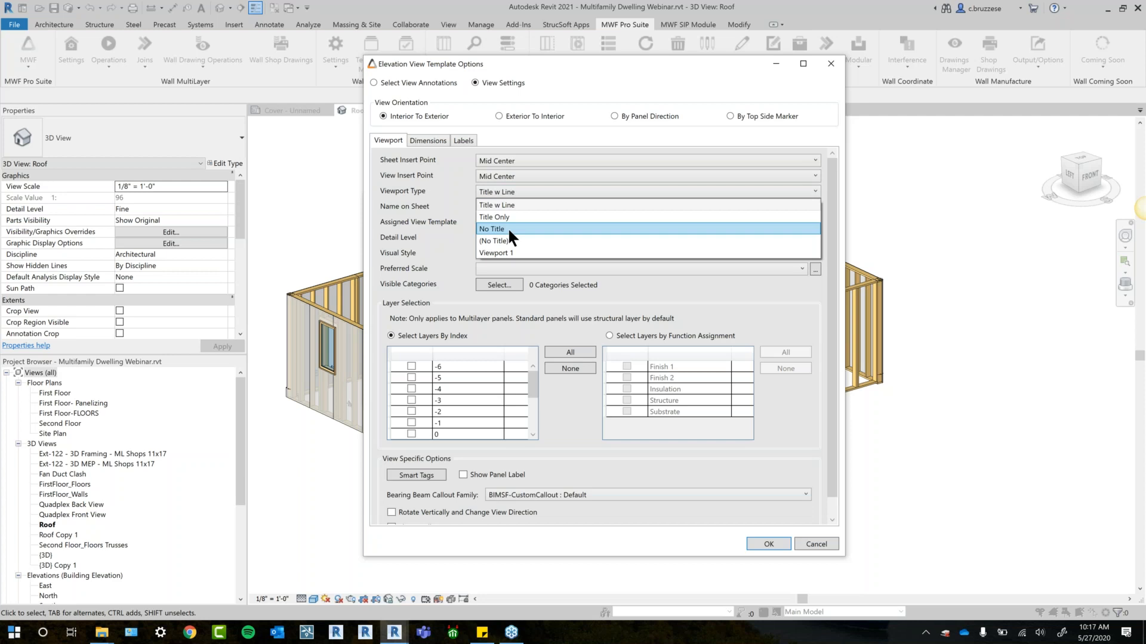
pyautogui.click(509, 230)
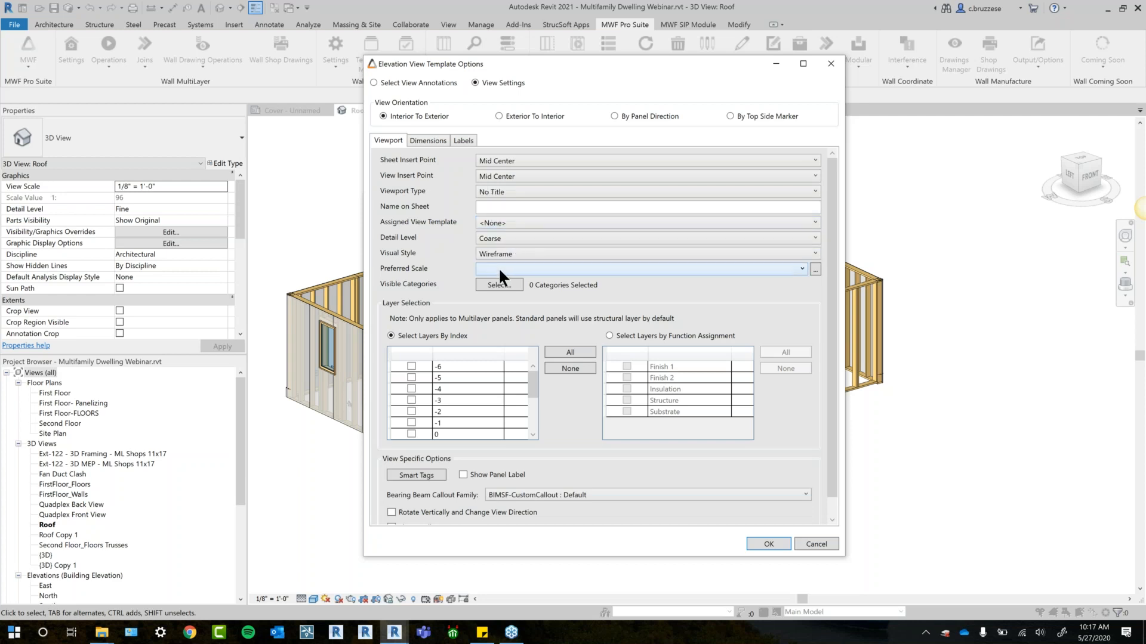
# - Review the selectable visible categories and assign the MWF-Elevation view template to Framing Elevation
pyautogui.click(514, 224)
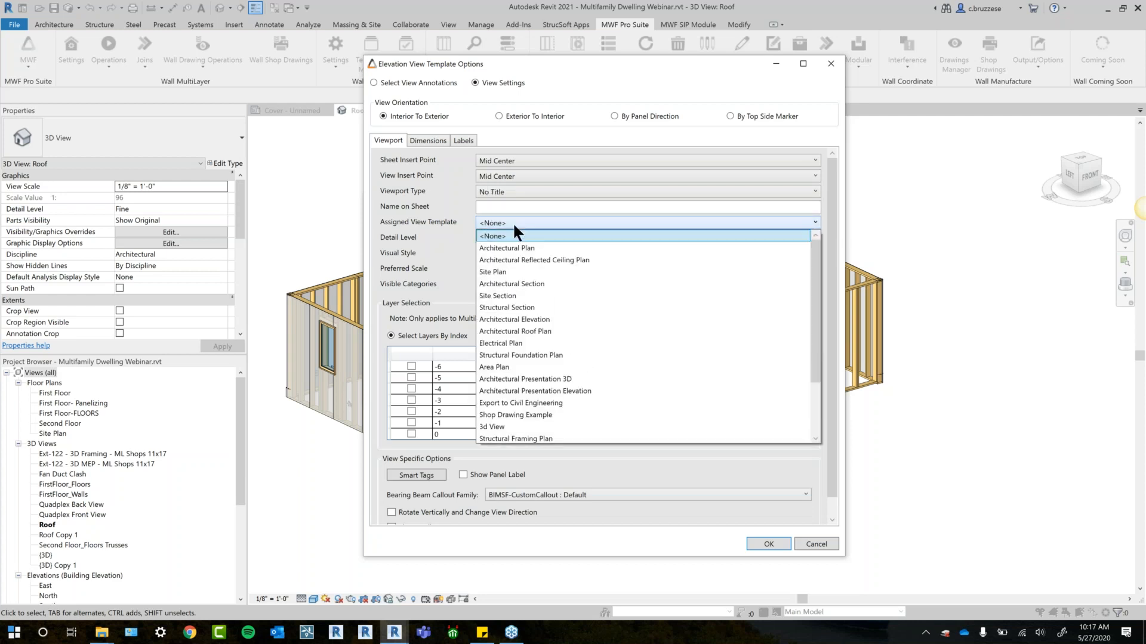
pyautogui.click(512, 229)
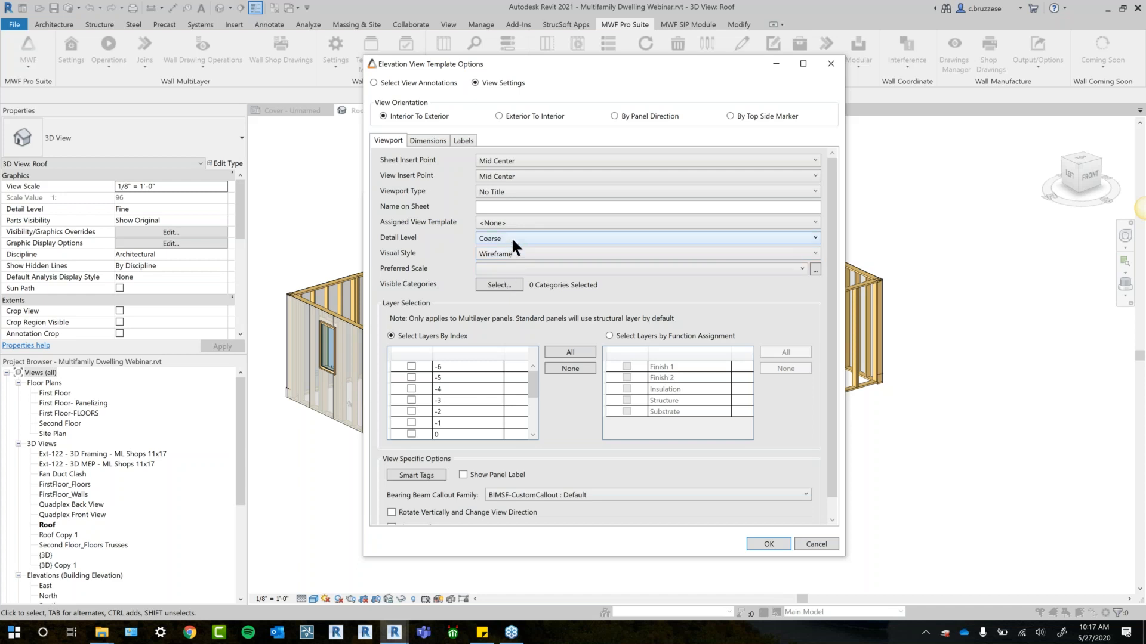
pyautogui.click(499, 285)
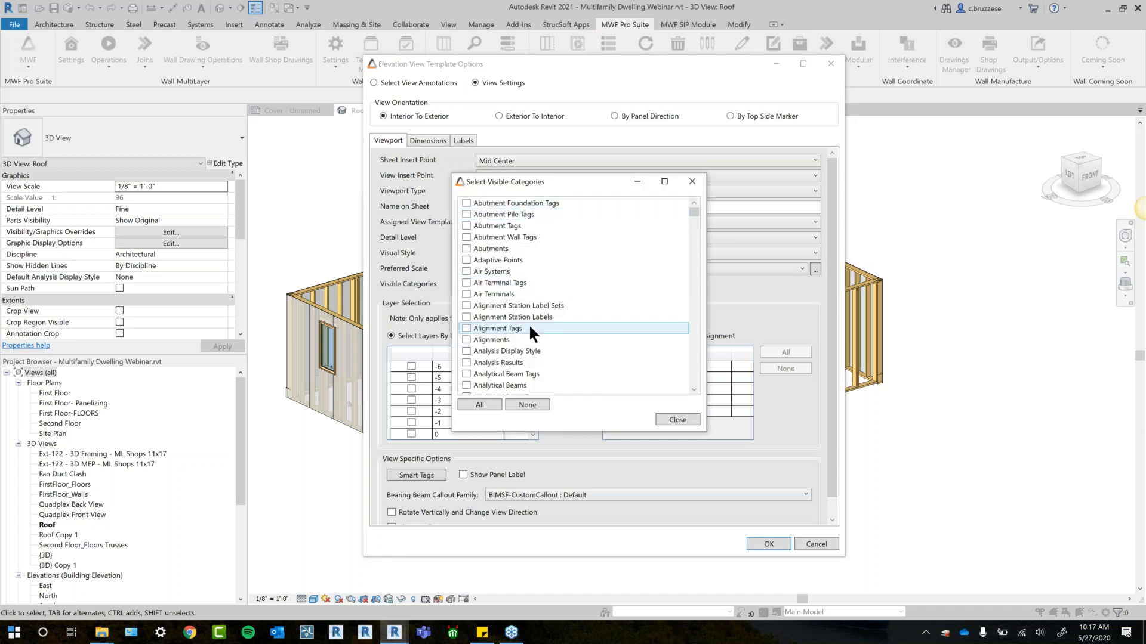
pyautogui.click(677, 419)
pyautogui.click(499, 222)
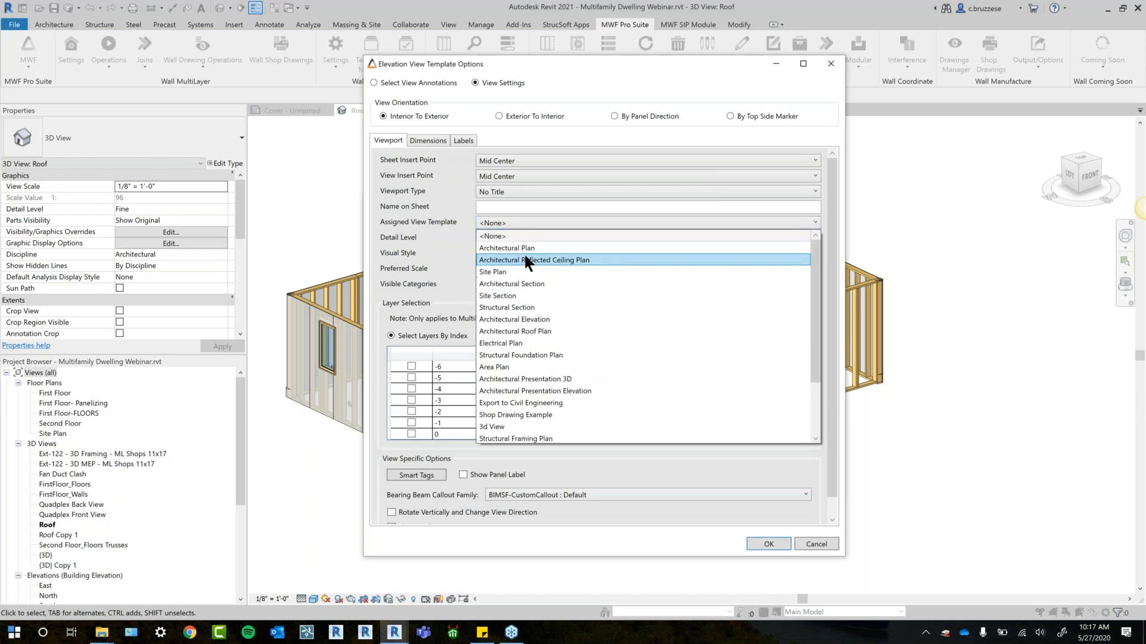
pyautogui.scroll(-2, 549, 382)
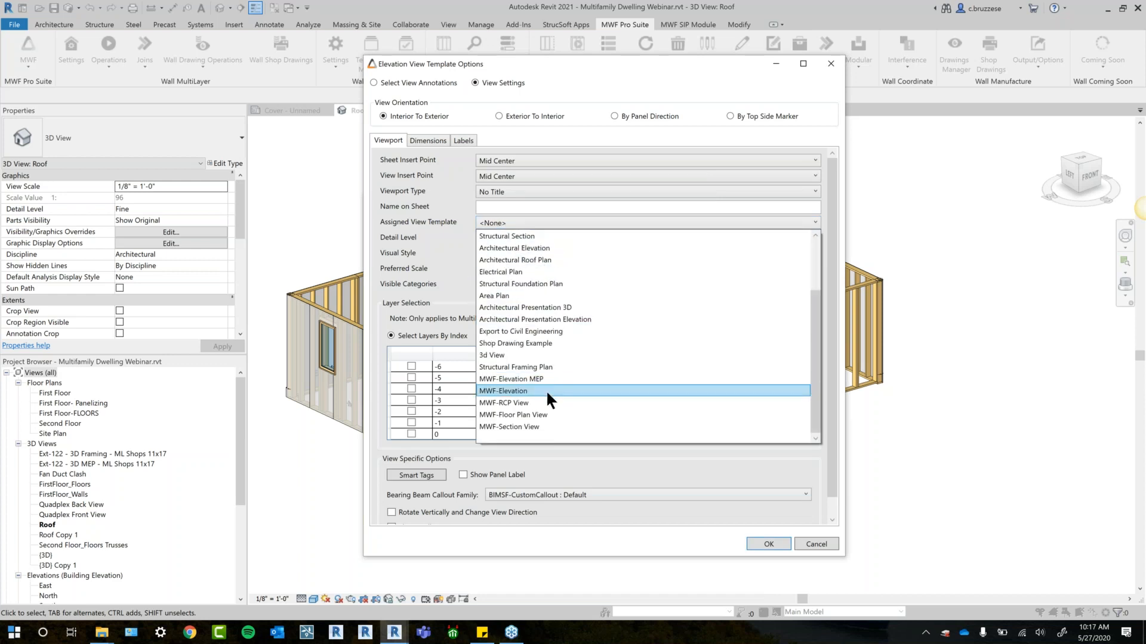
pyautogui.click(504, 390)
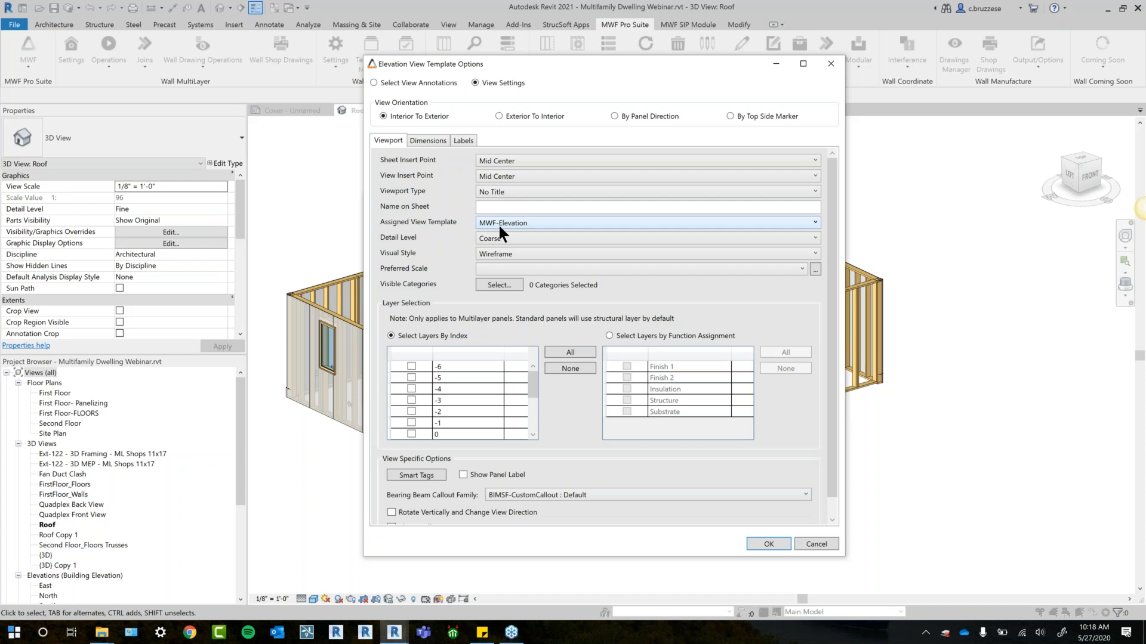
# - Examine how multilayer panel layers can be chosen by index or by function assignment
pyautogui.scroll(-1, 673, 425)
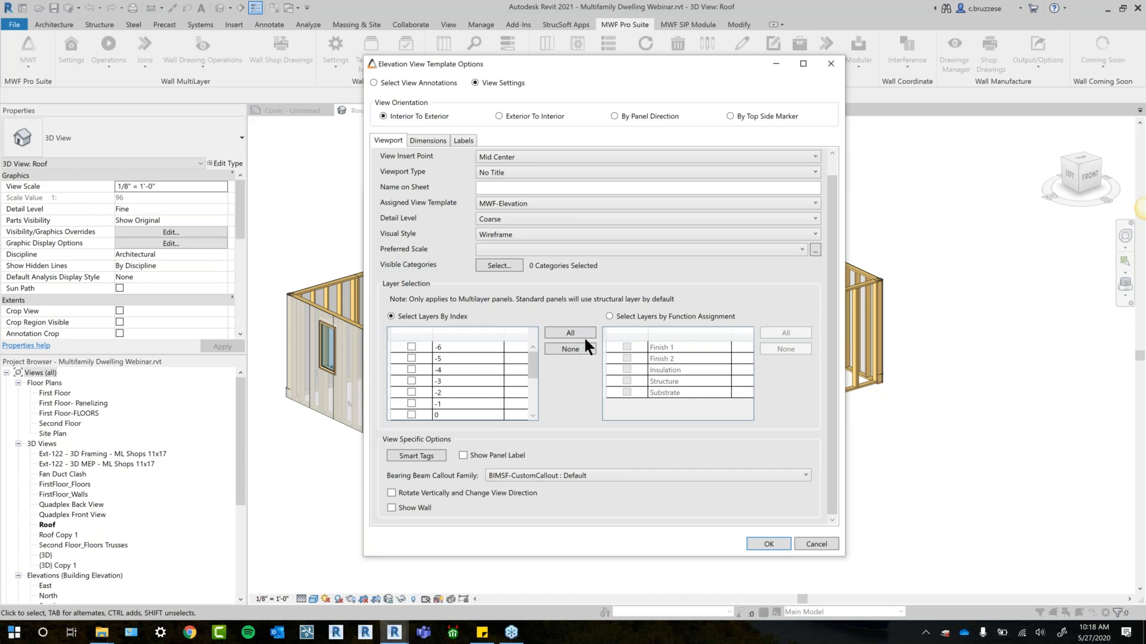
pyautogui.click(619, 318)
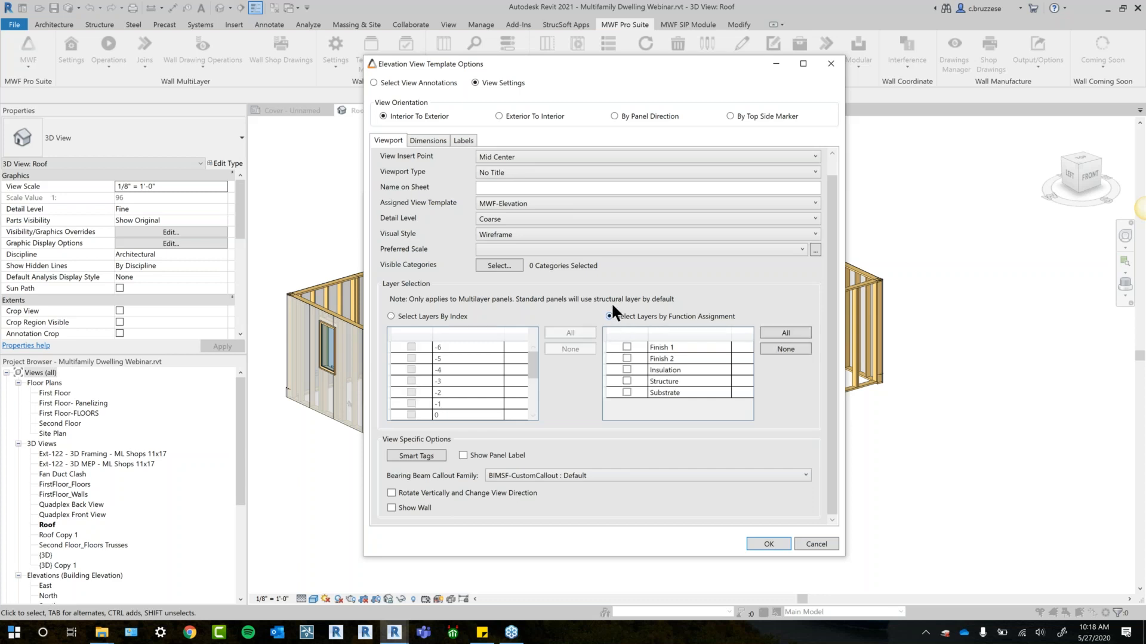
pyautogui.click(391, 317)
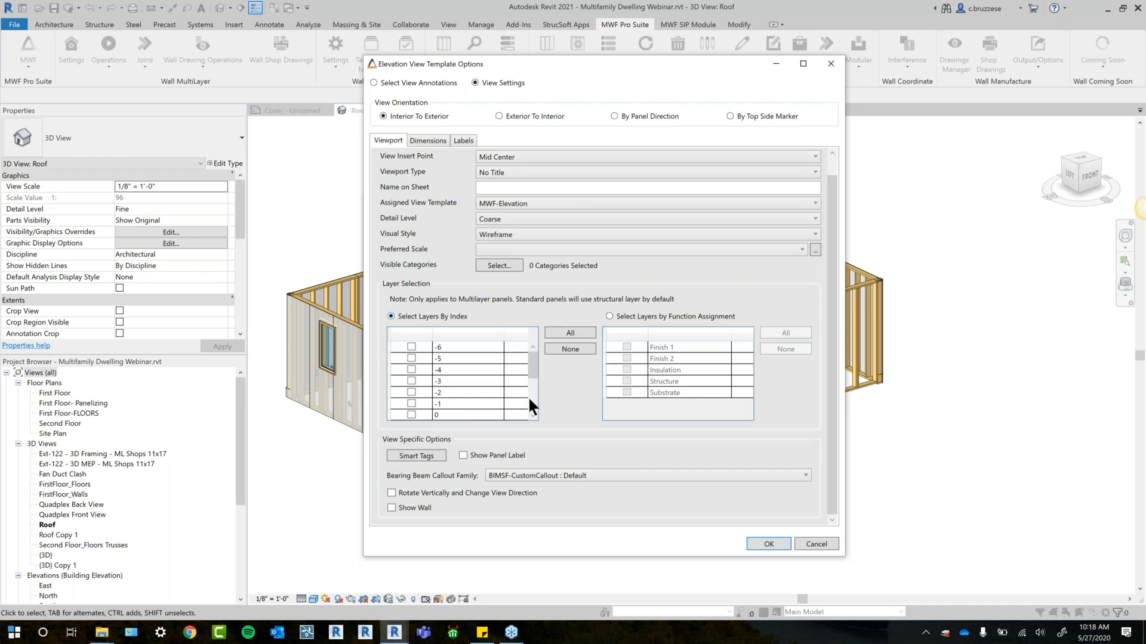
pyautogui.moveTo(536, 360); pyautogui.dragTo(539, 369)
pyautogui.click(635, 317)
pyautogui.click(626, 382)
pyautogui.click(625, 389)
pyautogui.click(626, 381)
pyautogui.click(626, 392)
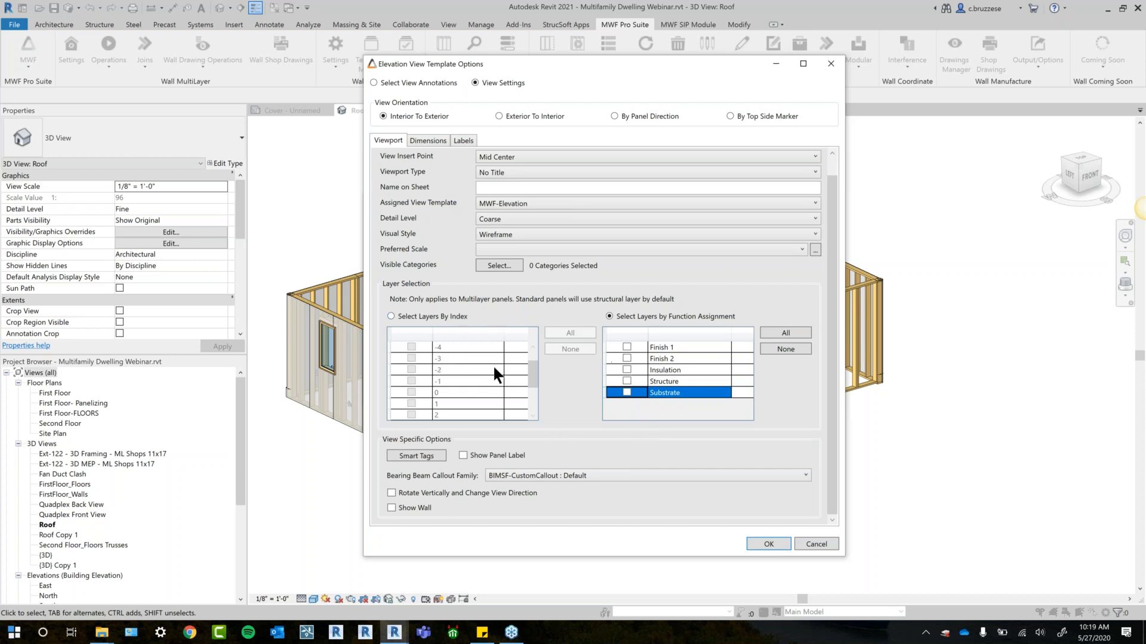
pyautogui.click(434, 315)
pyautogui.scroll(1, 533, 359)
pyautogui.moveTo(535, 373); pyautogui.dragTo(526, 409)
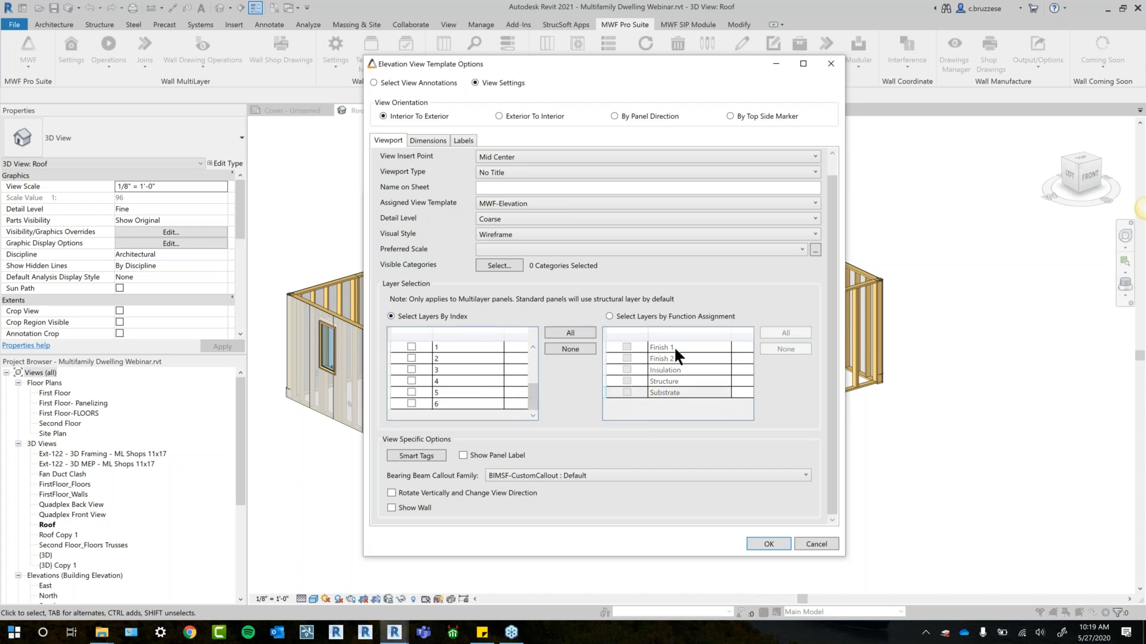
pyautogui.moveTo(535, 389); pyautogui.dragTo(530, 366)
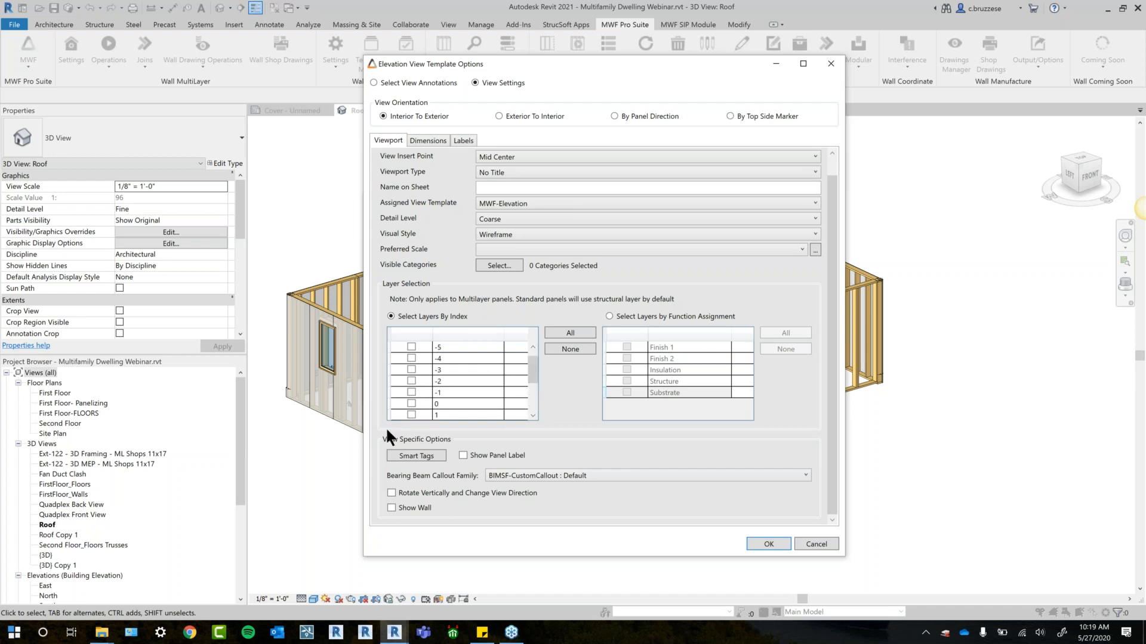
pyautogui.click(393, 403)
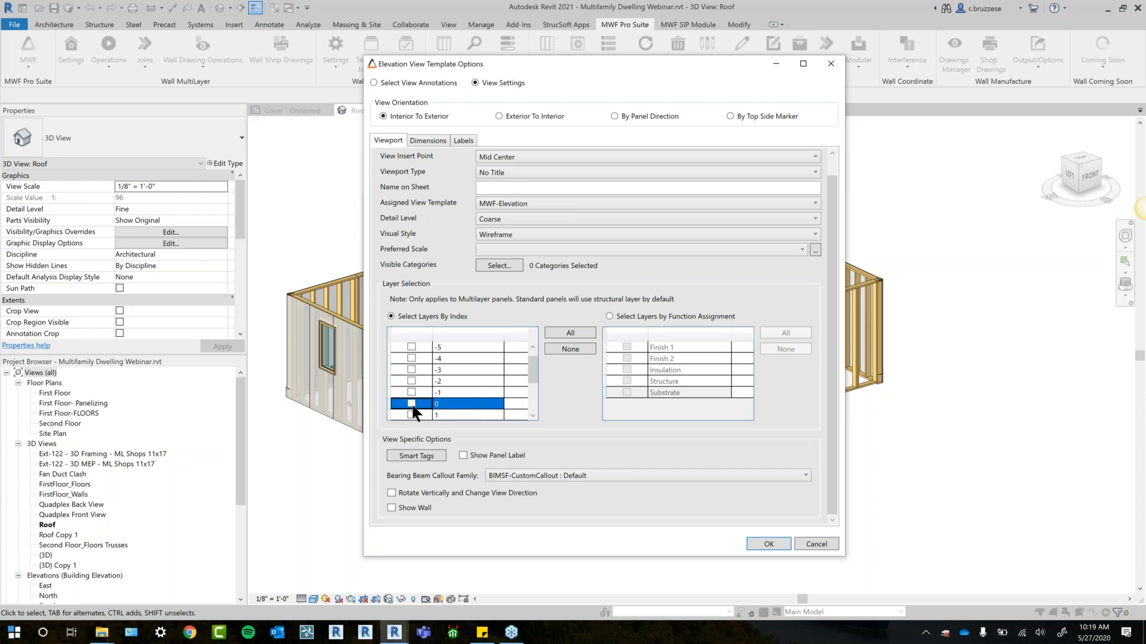
pyautogui.scroll(1, 536, 369)
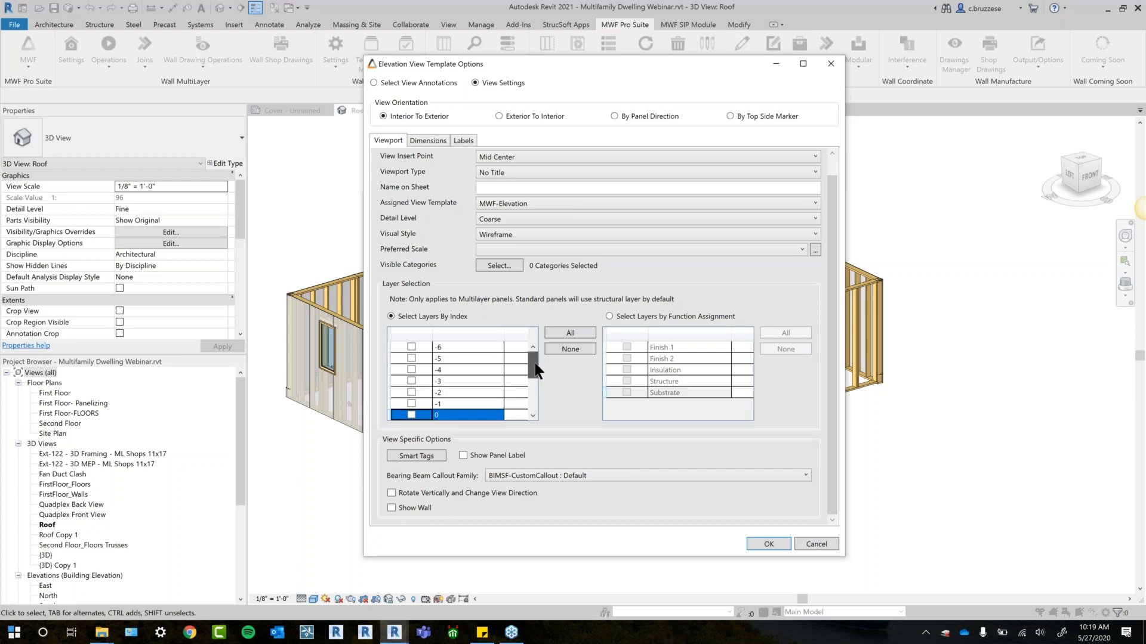
pyautogui.moveTo(538, 366)
pyautogui.mouseDown()
pyautogui.moveTo(531, 407)
pyautogui.moveTo(540, 370)
pyautogui.mouseUp()
# - Select layers by function assignment and include the Structure and Substrate layers
pyautogui.click(608, 317)
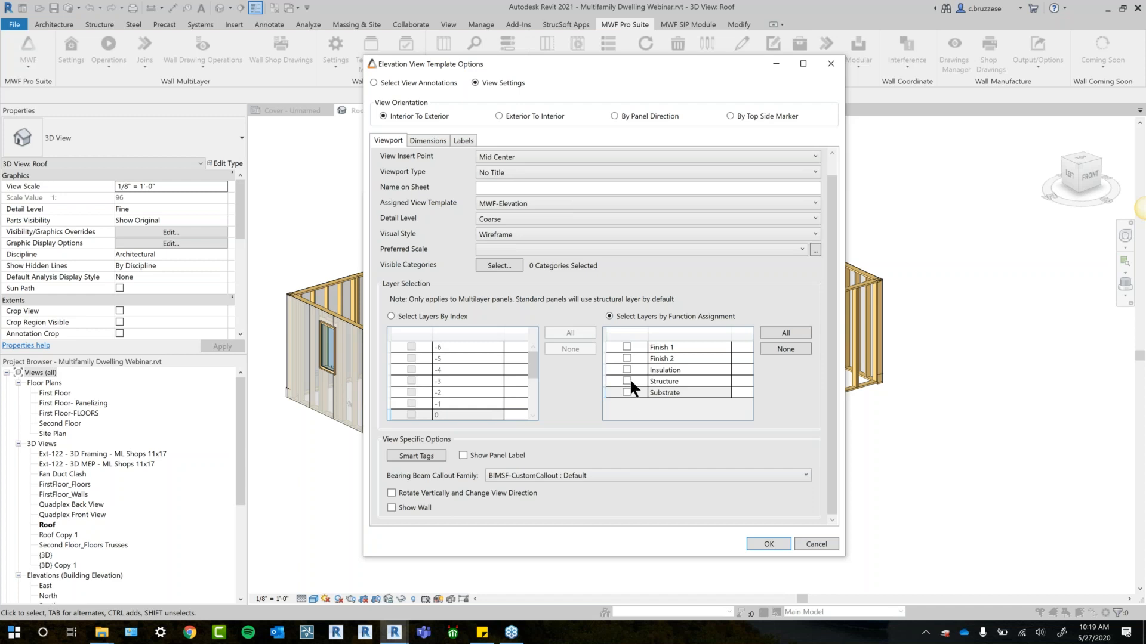
pyautogui.click(627, 381)
pyautogui.click(627, 393)
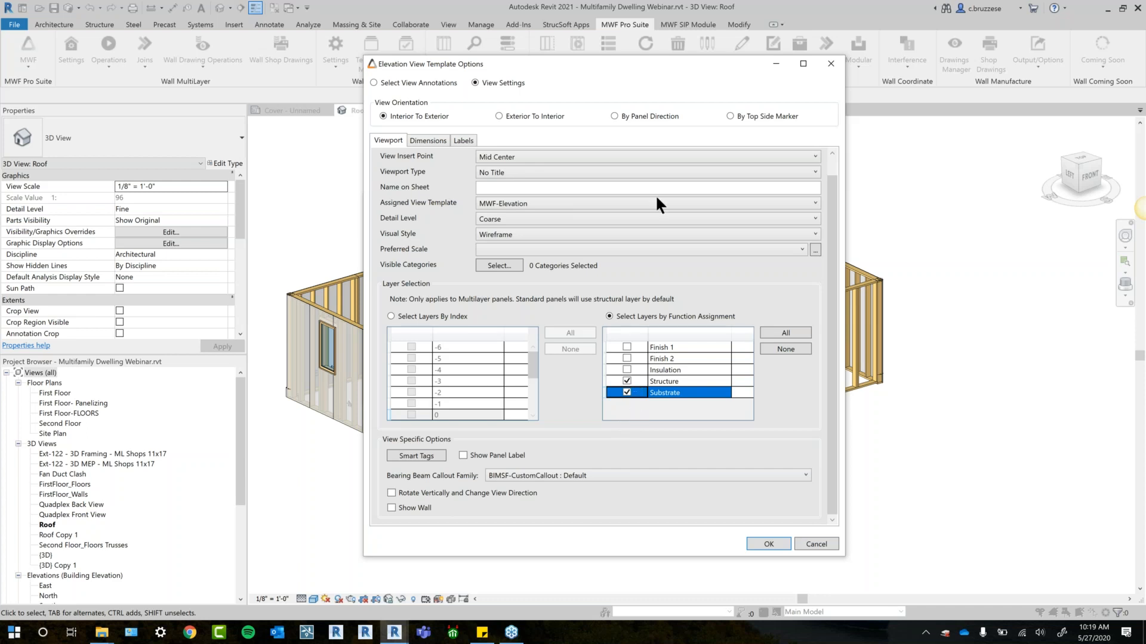
# - Examine the dimension settings for Framing Elevation, including the dimension styles and offset for the right elevation height
pyautogui.moveTo(656, 57); pyautogui.dragTo(641, 50)
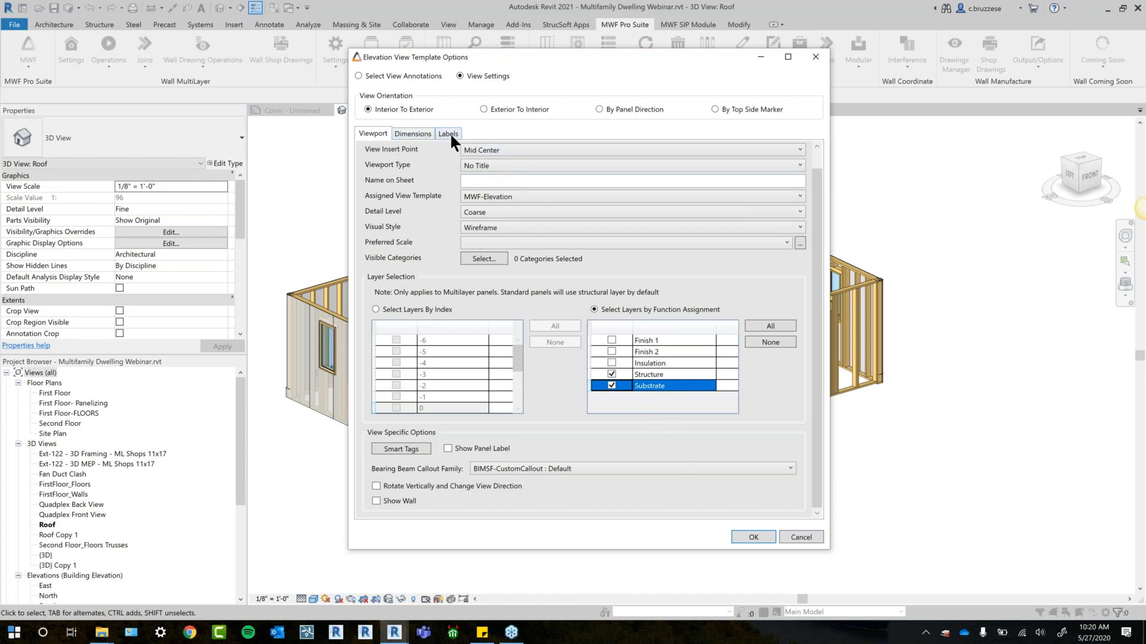
pyautogui.click(404, 134)
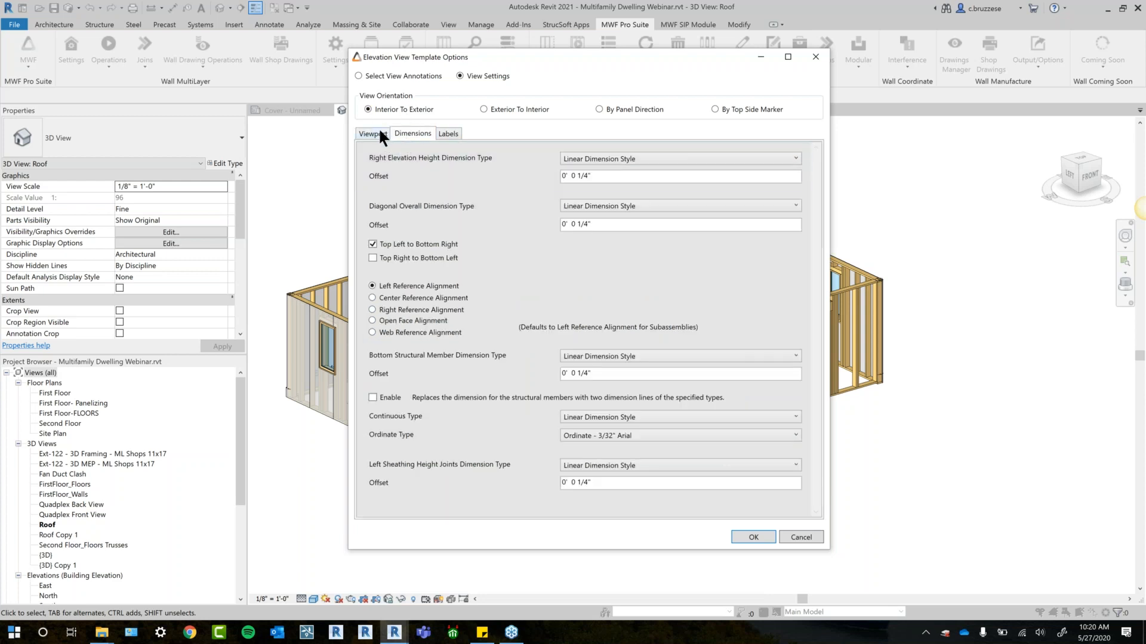
pyautogui.click(380, 133)
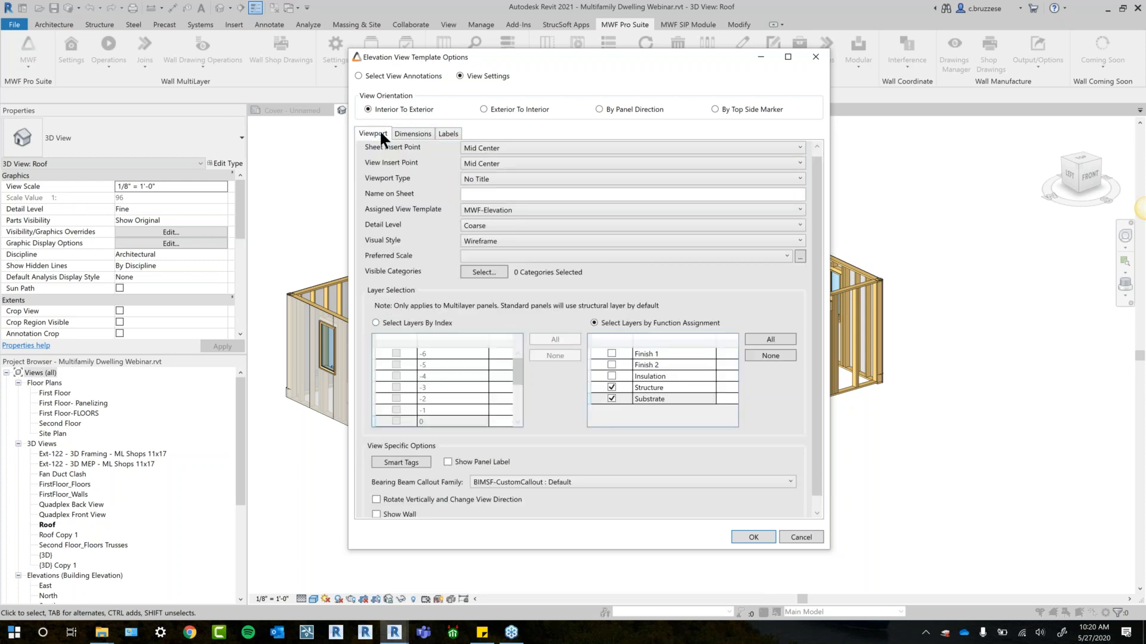
pyautogui.click(424, 134)
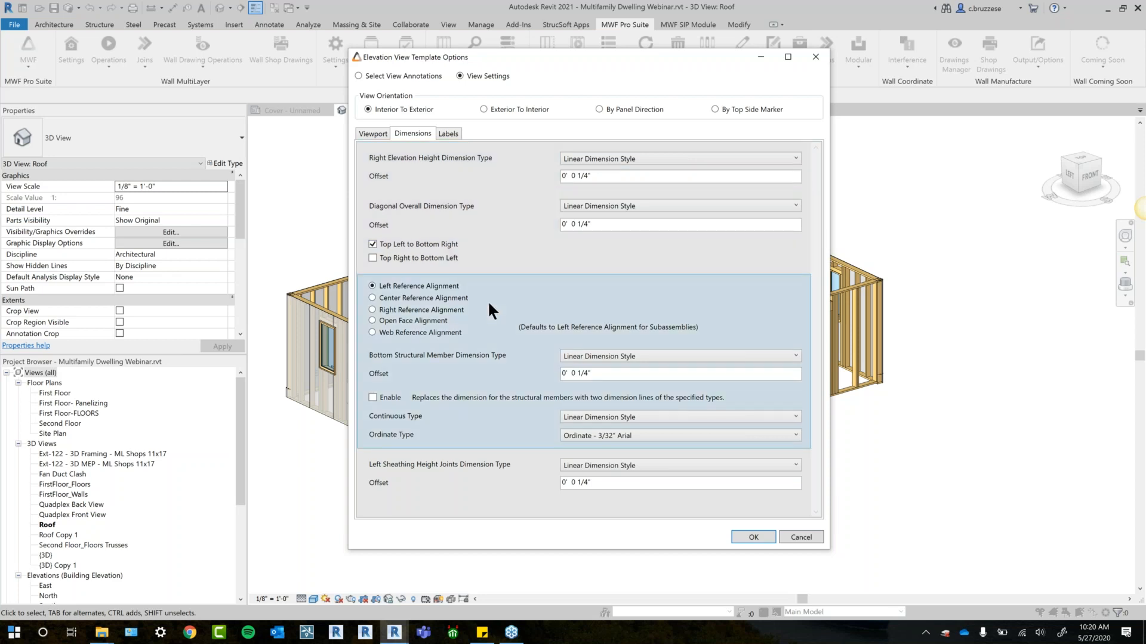
pyautogui.click(655, 158)
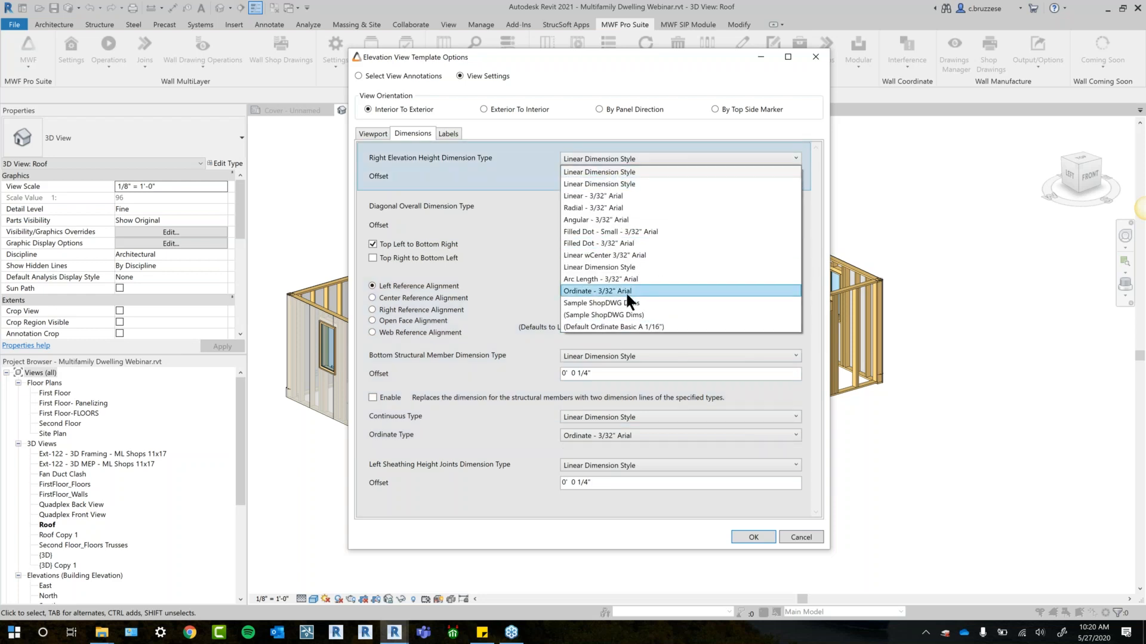
pyautogui.click(458, 226)
pyautogui.moveTo(602, 176); pyautogui.dragTo(548, 191)
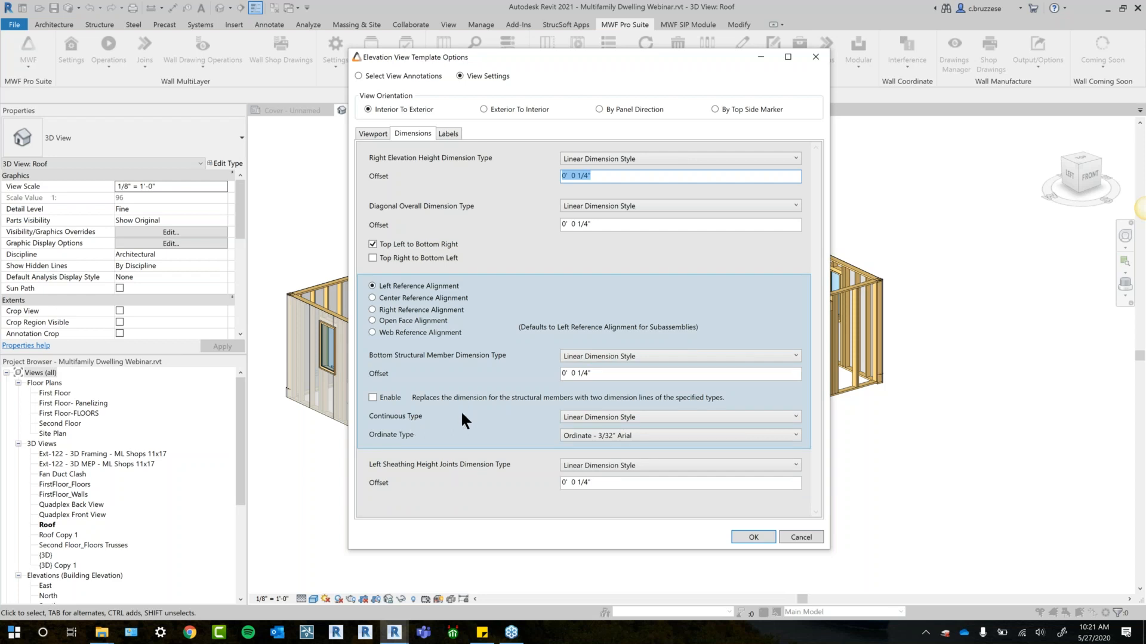
# - Set the label method in Framing Elevation's label properties to By Schedule Label
pyautogui.click(381, 399)
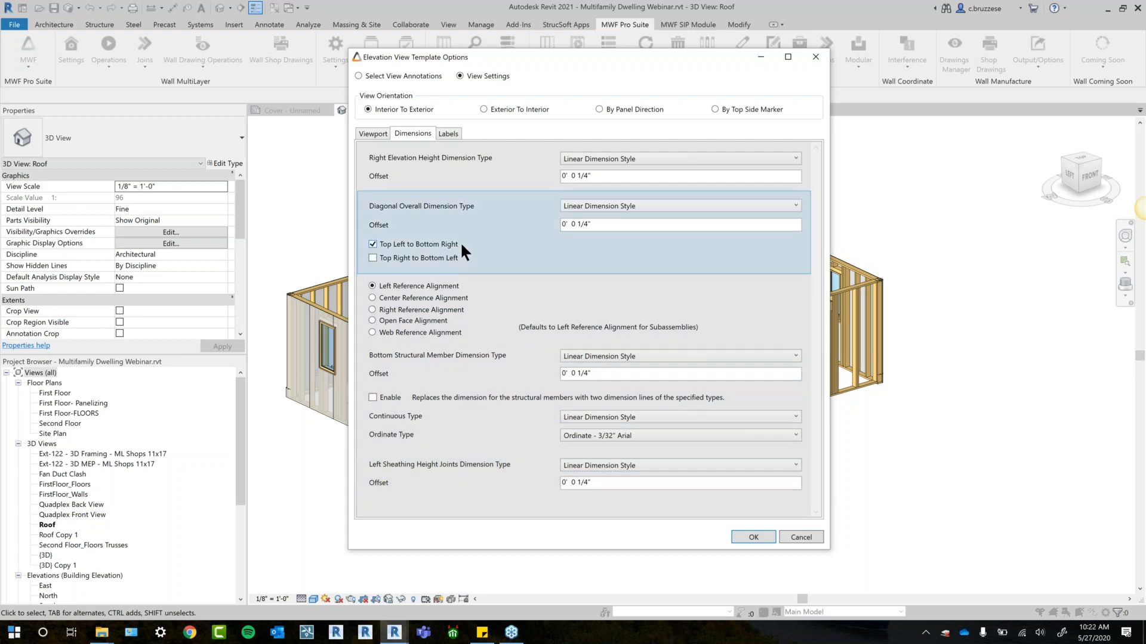
pyautogui.click(451, 134)
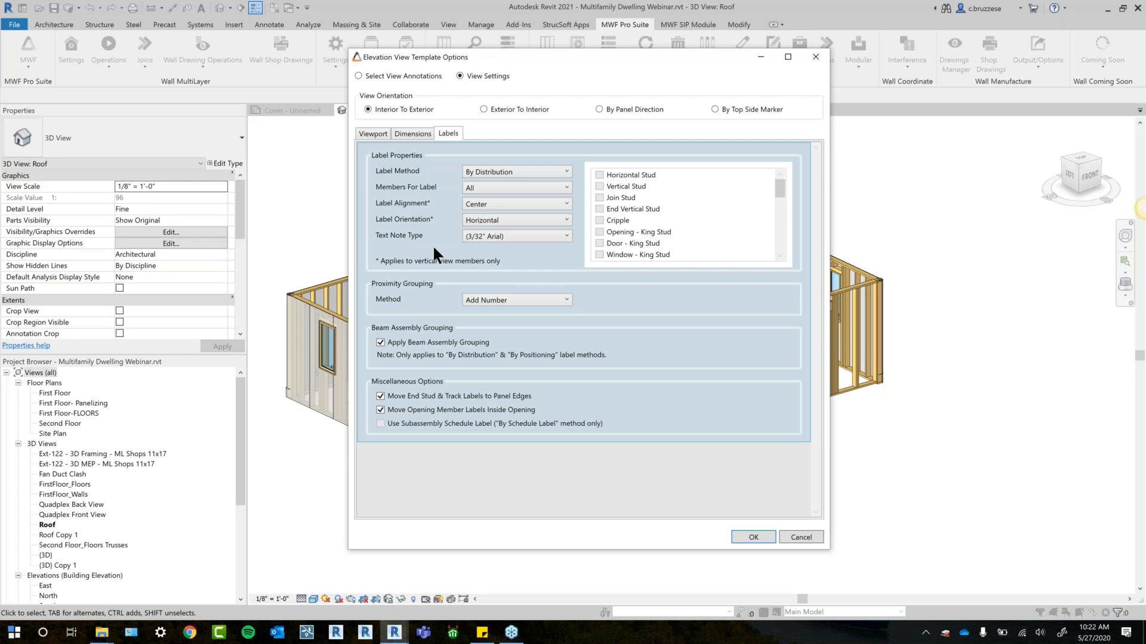
pyautogui.click(519, 169)
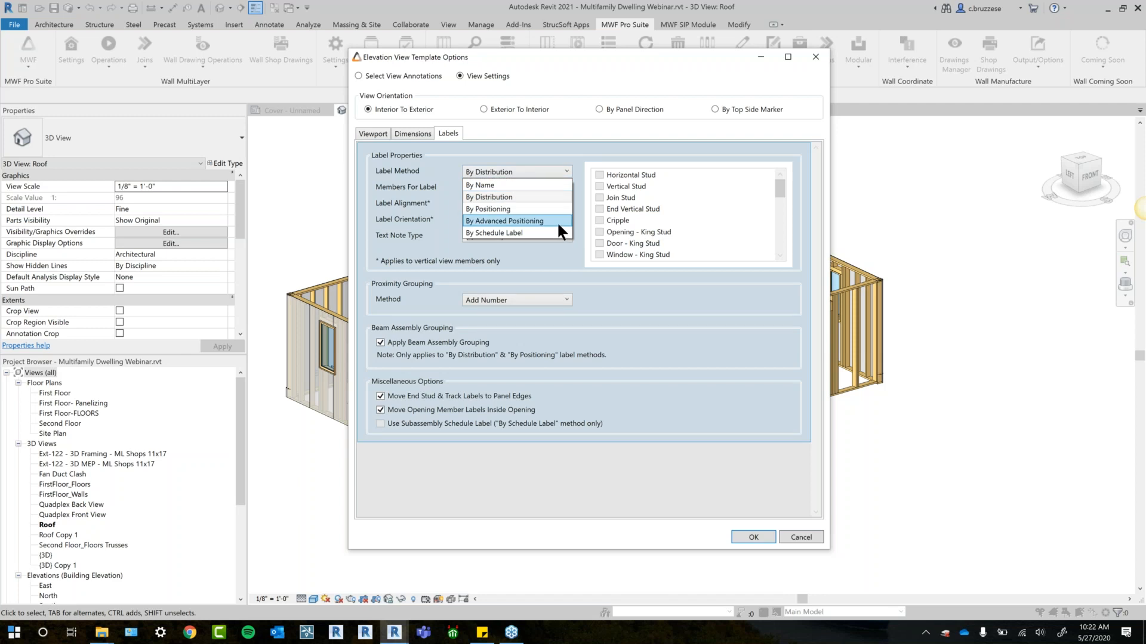
pyautogui.click(501, 233)
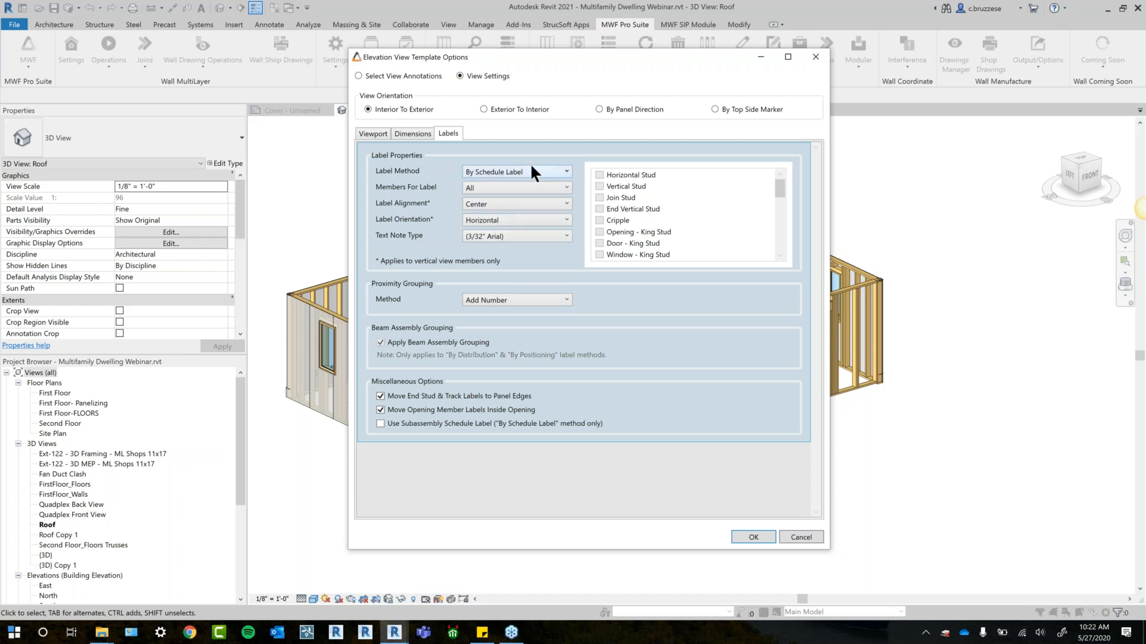
pyautogui.click(532, 175)
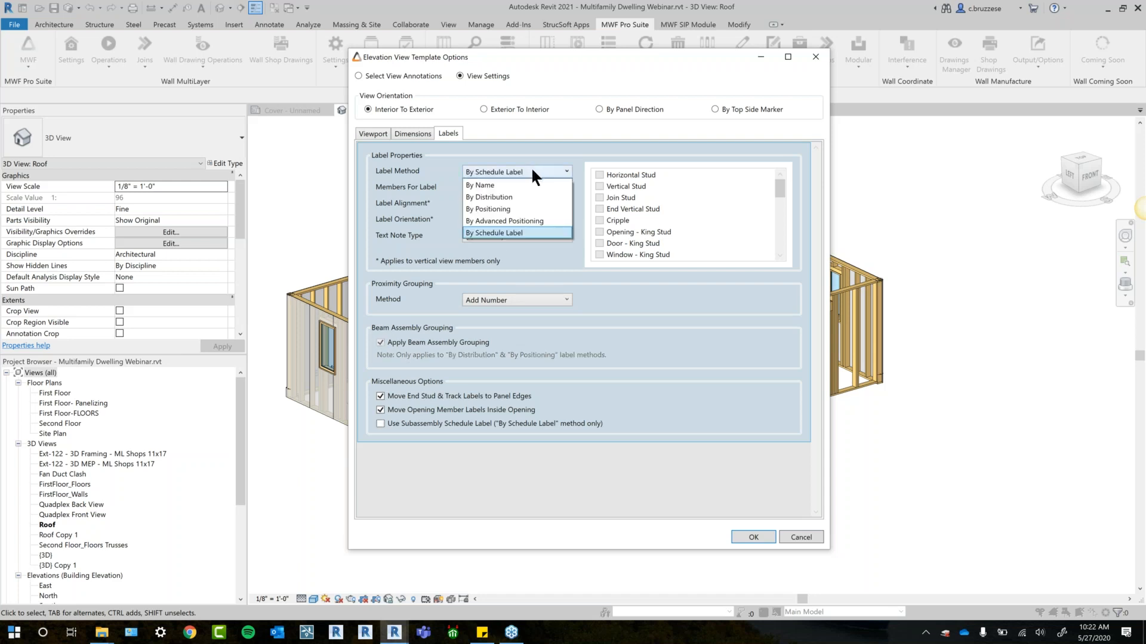
pyautogui.click(518, 232)
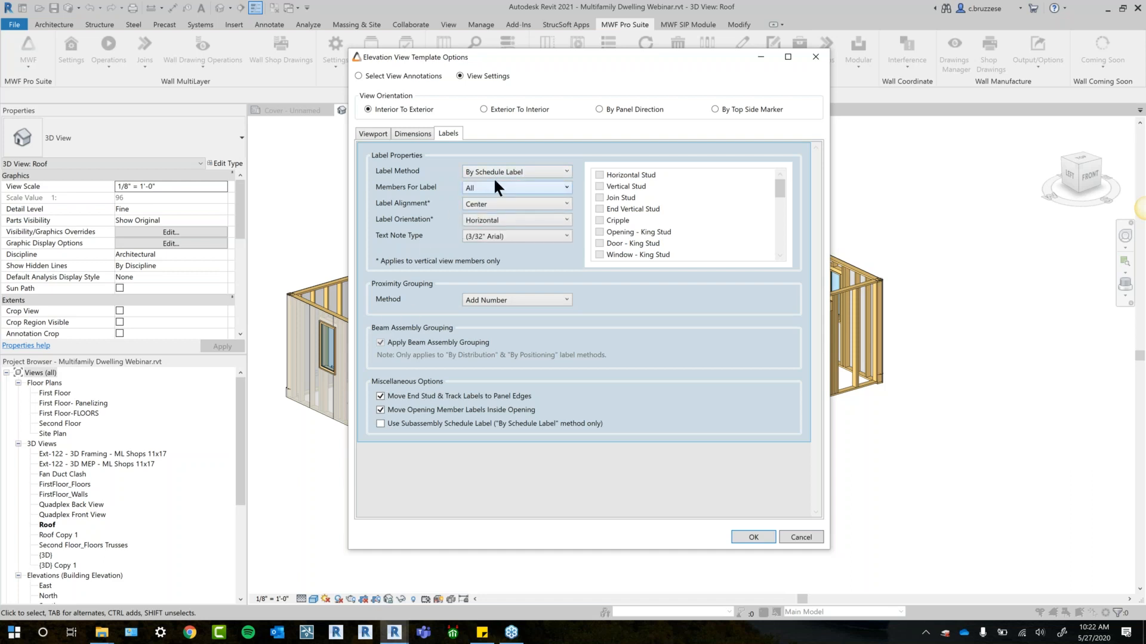
# - Switch to the MWF config folder in File Explorer, open tagmapping.txt, and examine its member tag codes beside the label settings
pyautogui.click(101, 632)
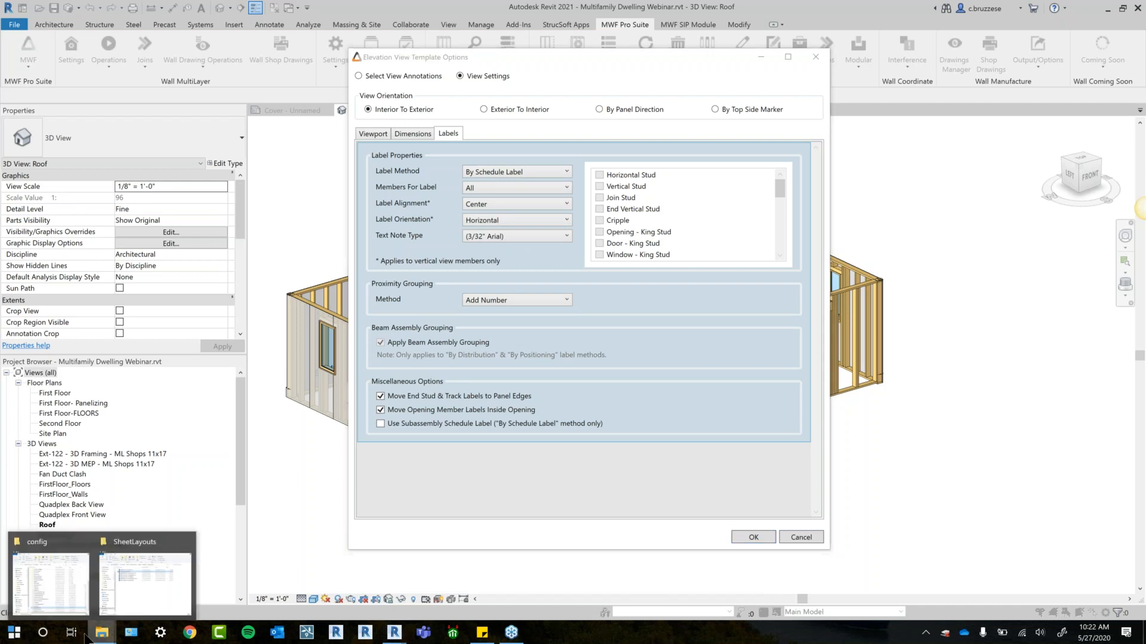
pyautogui.click(85, 587)
pyautogui.moveTo(649, 102); pyautogui.dragTo(920, 89)
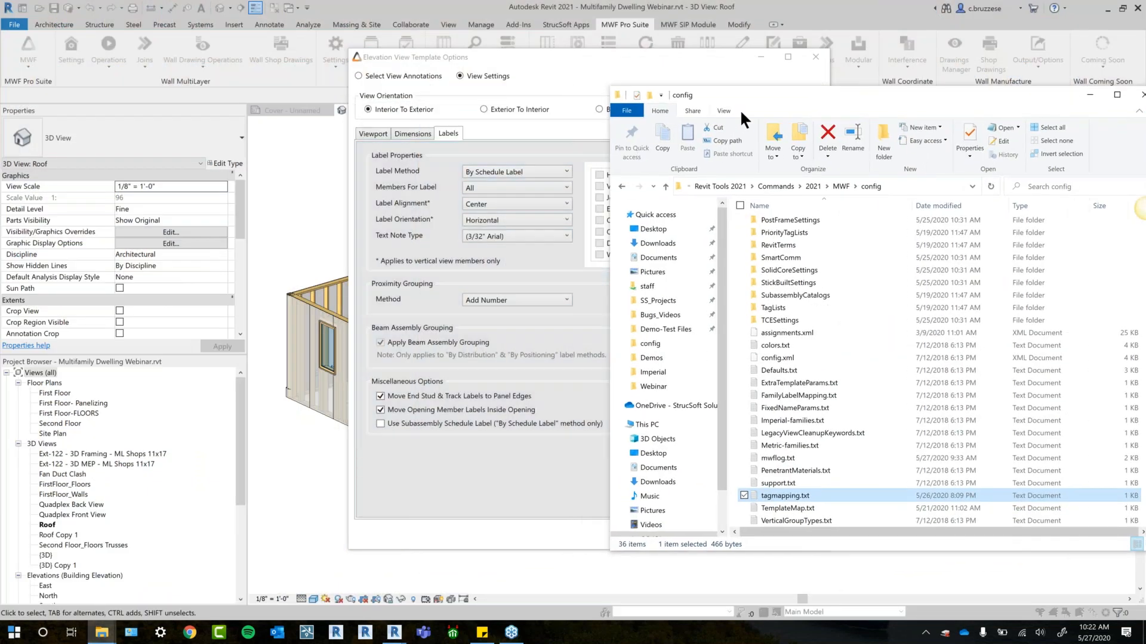
pyautogui.moveTo(750, 88); pyautogui.dragTo(664, 39)
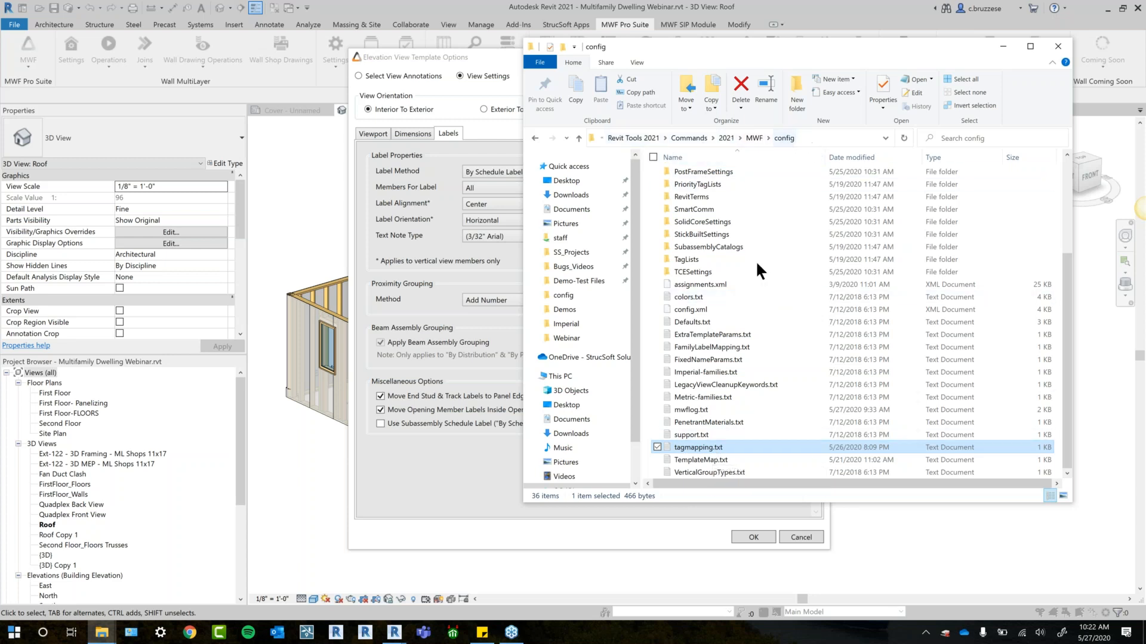
pyautogui.doubleClick(702, 447)
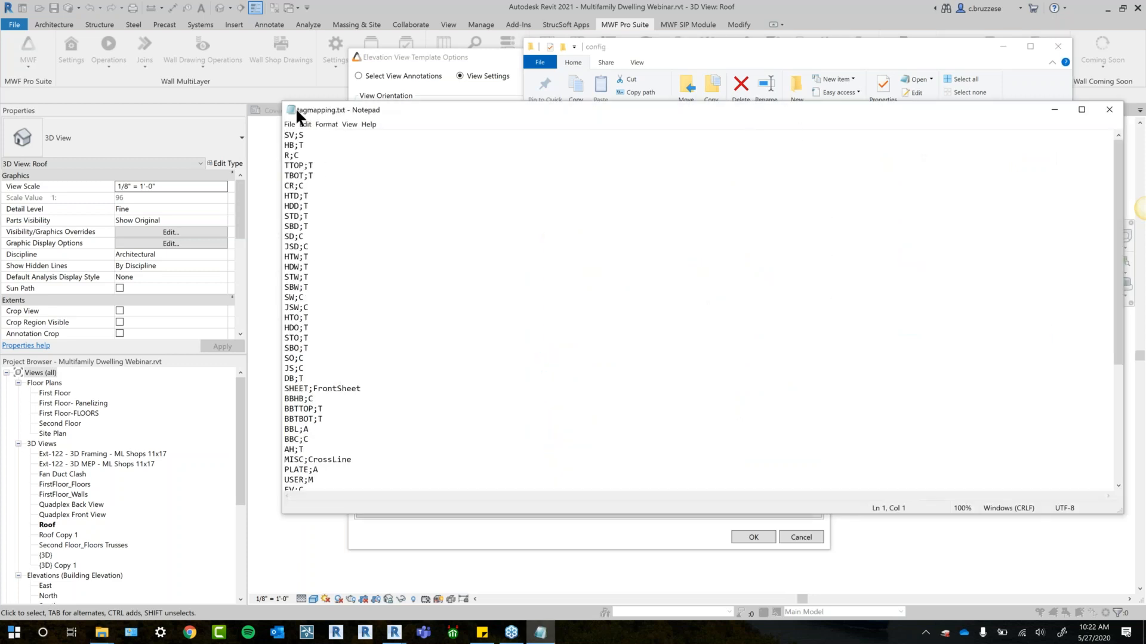
pyautogui.moveTo(281, 105); pyautogui.dragTo(565, 107)
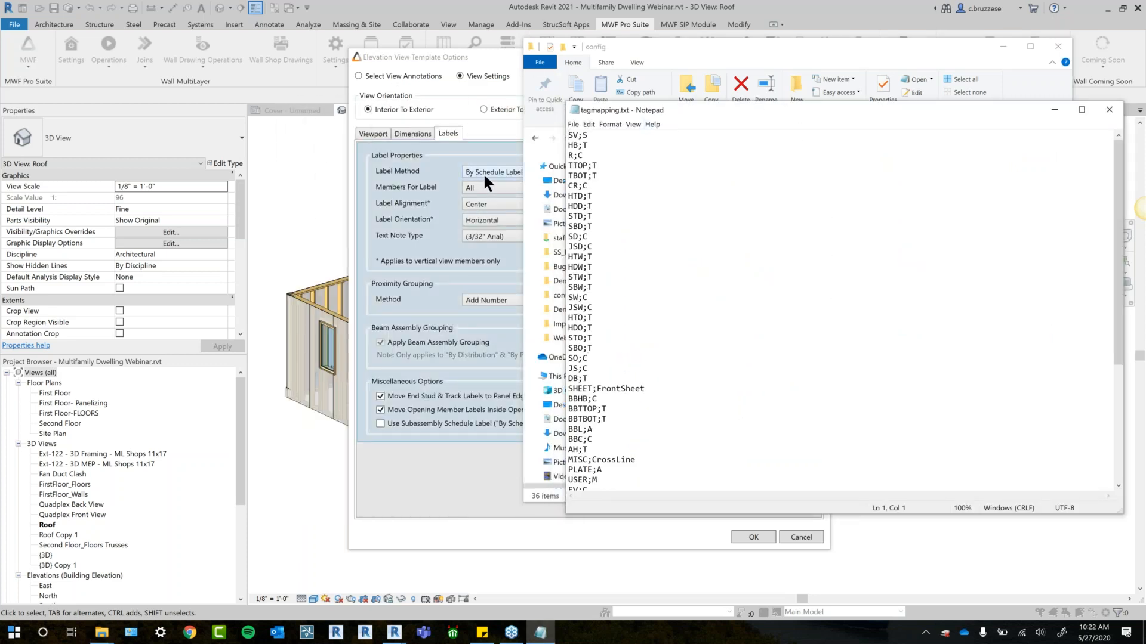
pyautogui.click(616, 145)
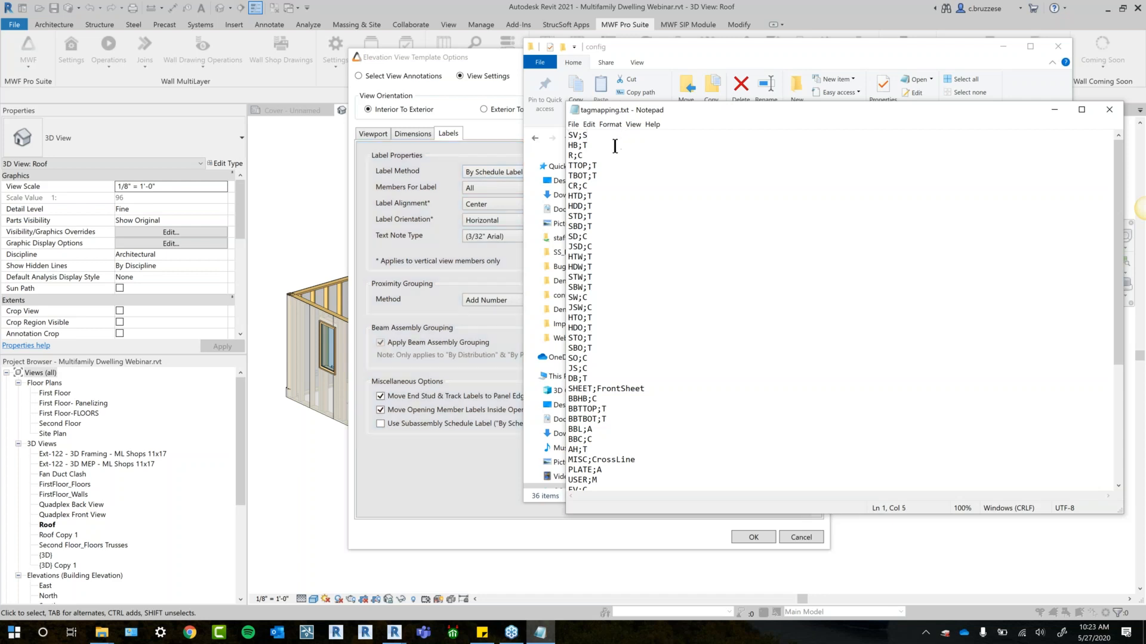
pyautogui.click(599, 186)
pyautogui.click(634, 136)
pyautogui.moveTo(678, 106); pyautogui.dragTo(659, 97)
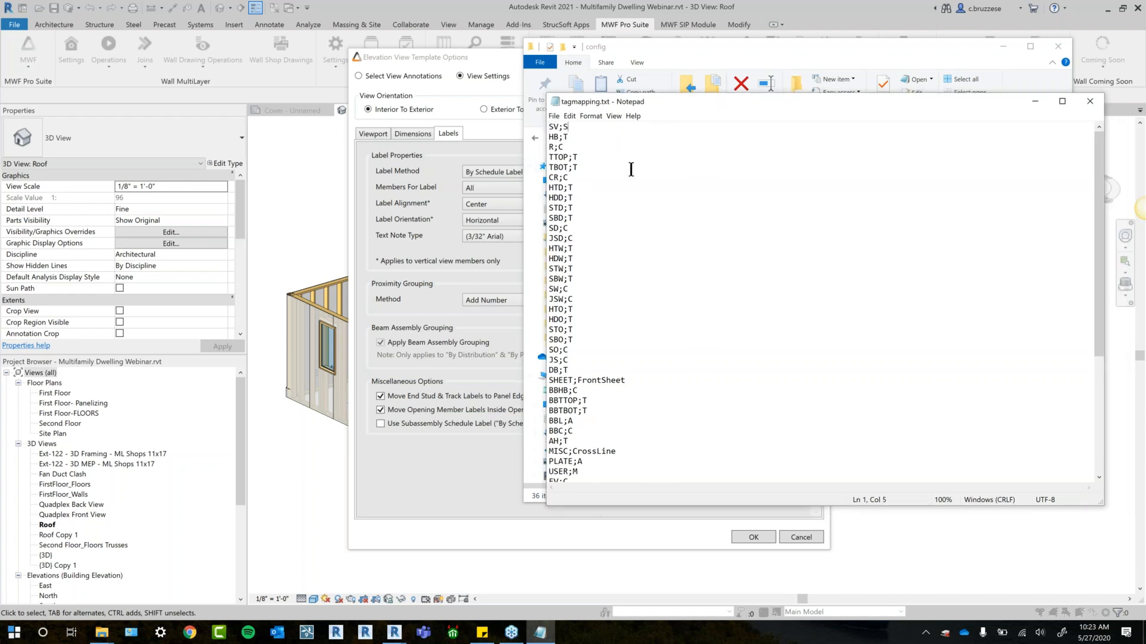
# - Try editing the tag mappings by re-entering S for SV and replacing the HB code with HB
pyautogui.press('BackSpace')
pyautogui.hotkey('shift', 'Down')
pyautogui.hotkey('shift', 'Down')
pyautogui.hotkey('shift', 'Down')
pyautogui.hotkey('shift', 'Down')
pyautogui.hotkey('shift', 'End')
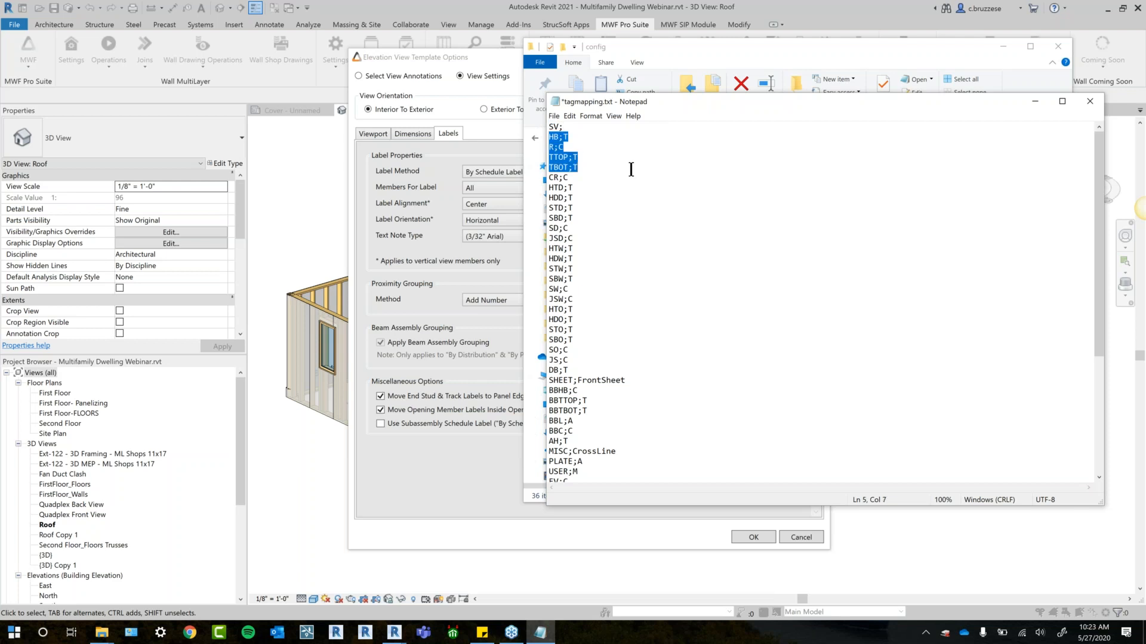
pyautogui.click(589, 127)
pyautogui.write('C')
pyautogui.click(577, 137)
pyautogui.press('BackSpace')
pyautogui.write('H')
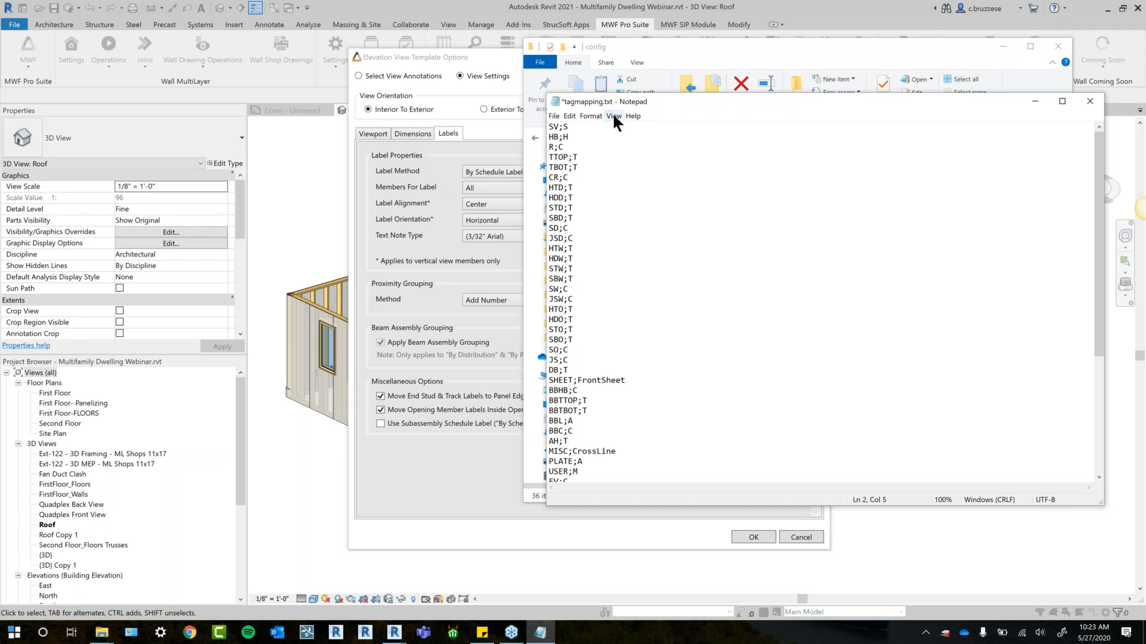
pyautogui.moveTo(606, 98); pyautogui.dragTo(585, 92)
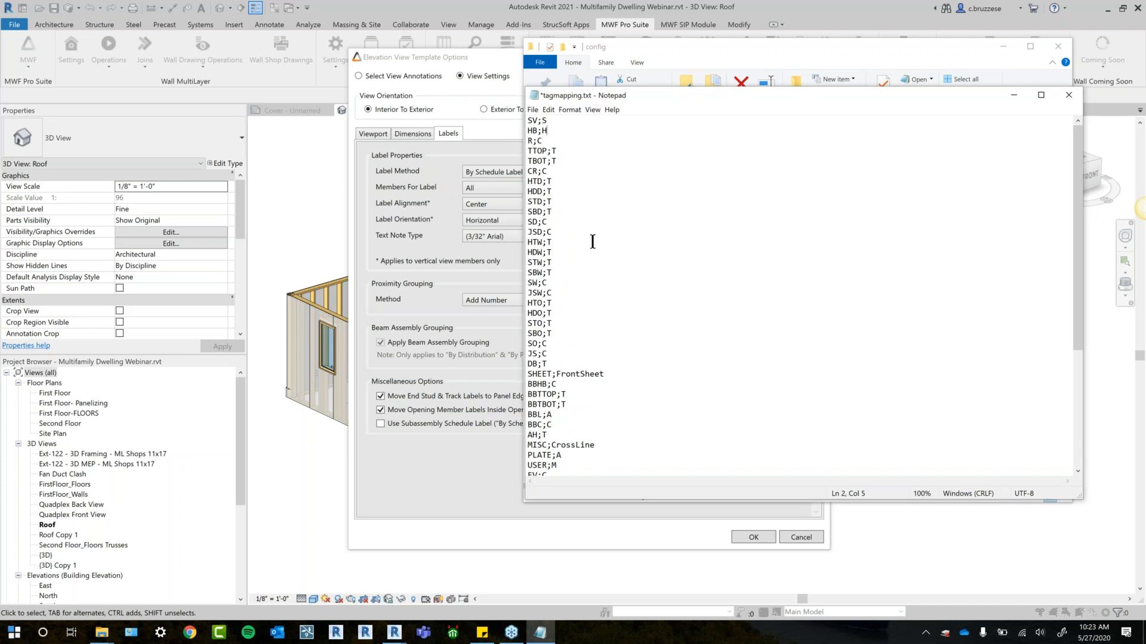
pyautogui.write('B')
# - Close tagmapping.txt without saving the edits, and close the config folder window to return to the label settings
pyautogui.moveTo(679, 92); pyautogui.dragTo(657, 197)
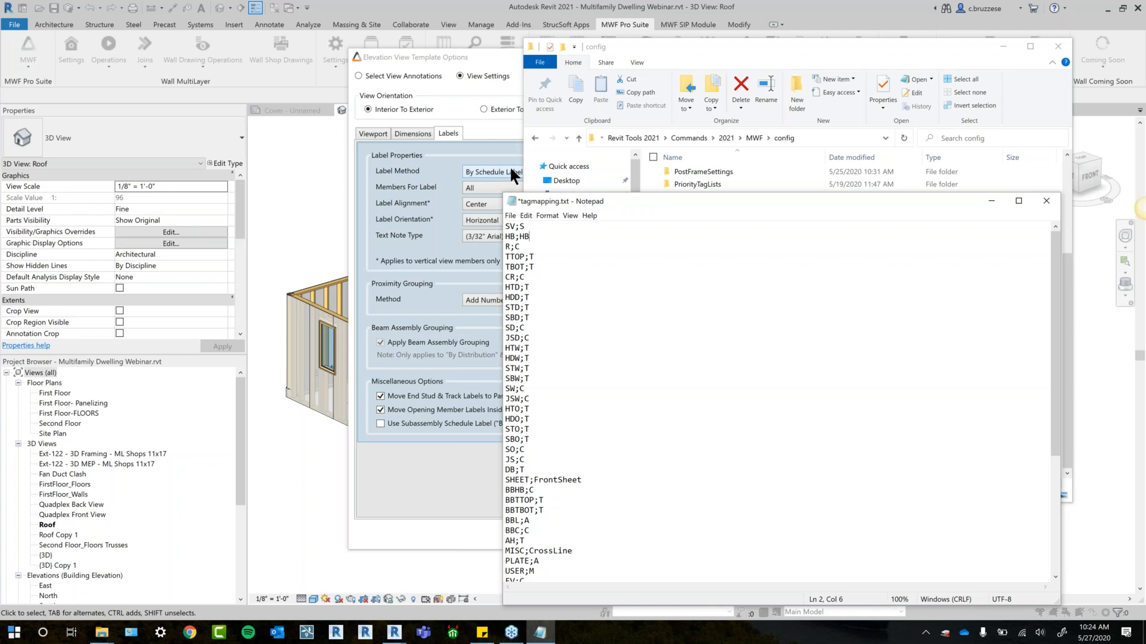
pyautogui.moveTo(675, 197); pyautogui.dragTo(670, 96)
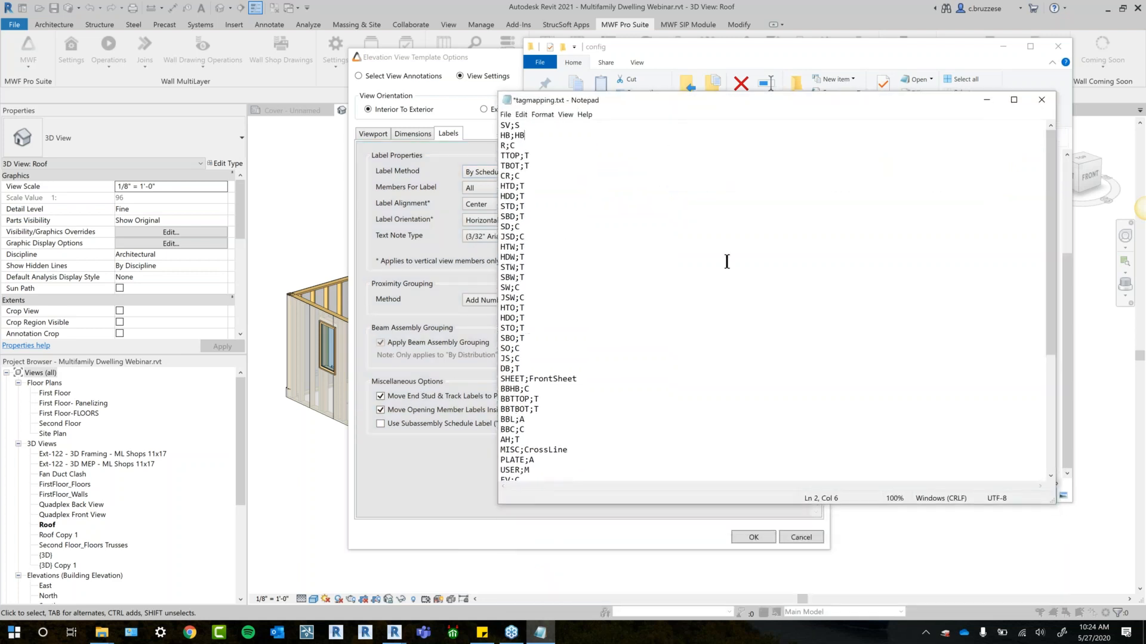
pyautogui.click(1041, 101)
pyautogui.click(596, 331)
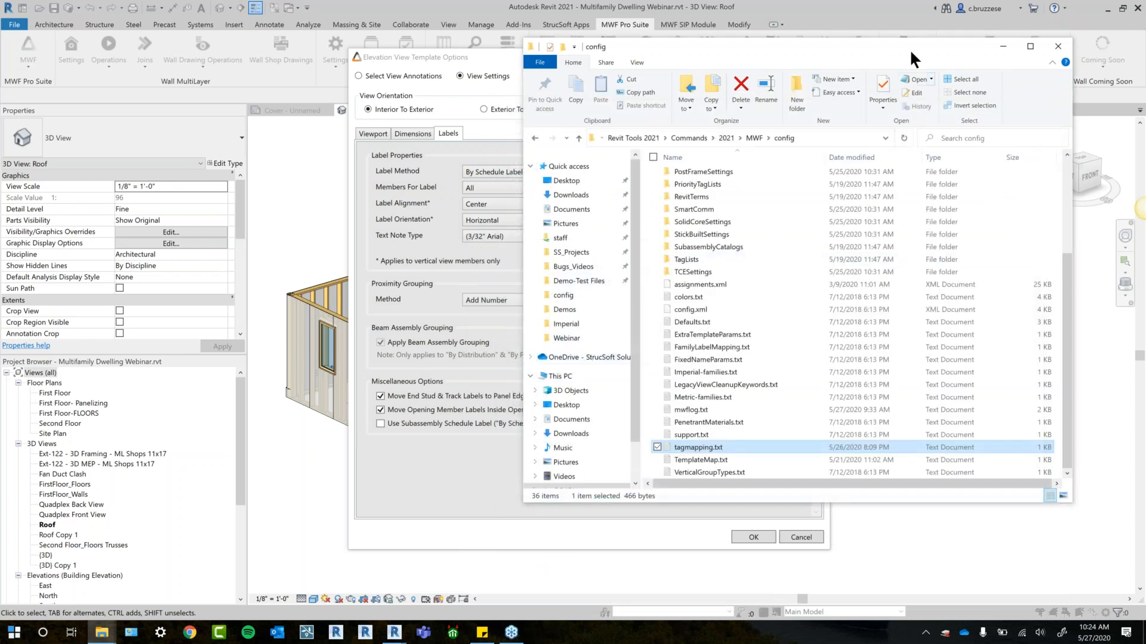
pyautogui.moveTo(880, 47); pyautogui.dragTo(840, 56)
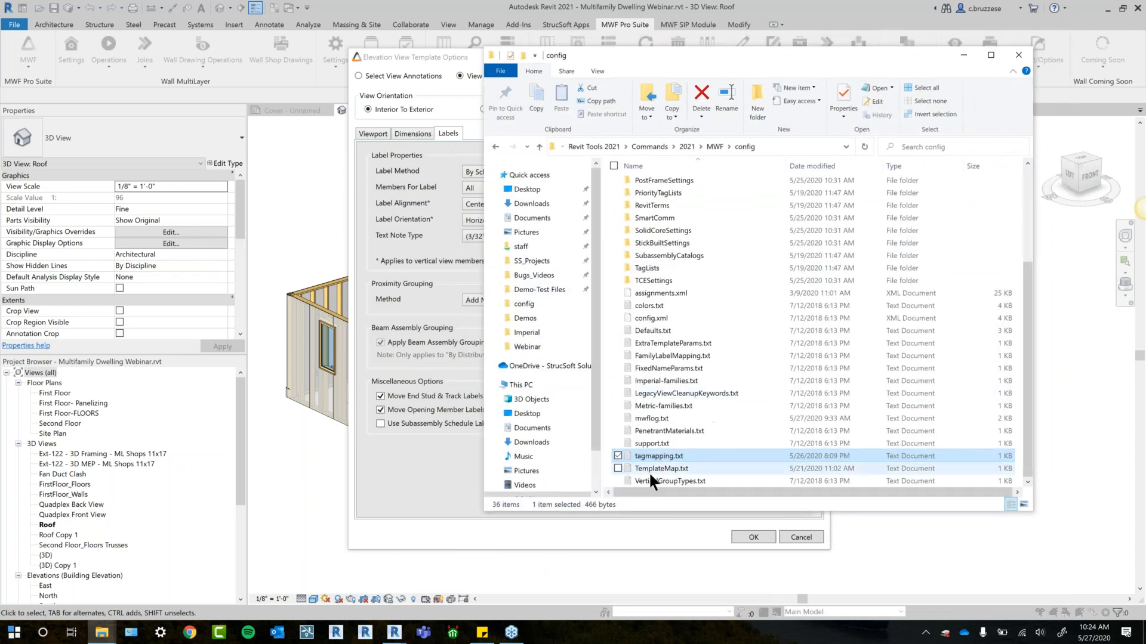
pyautogui.click(1018, 55)
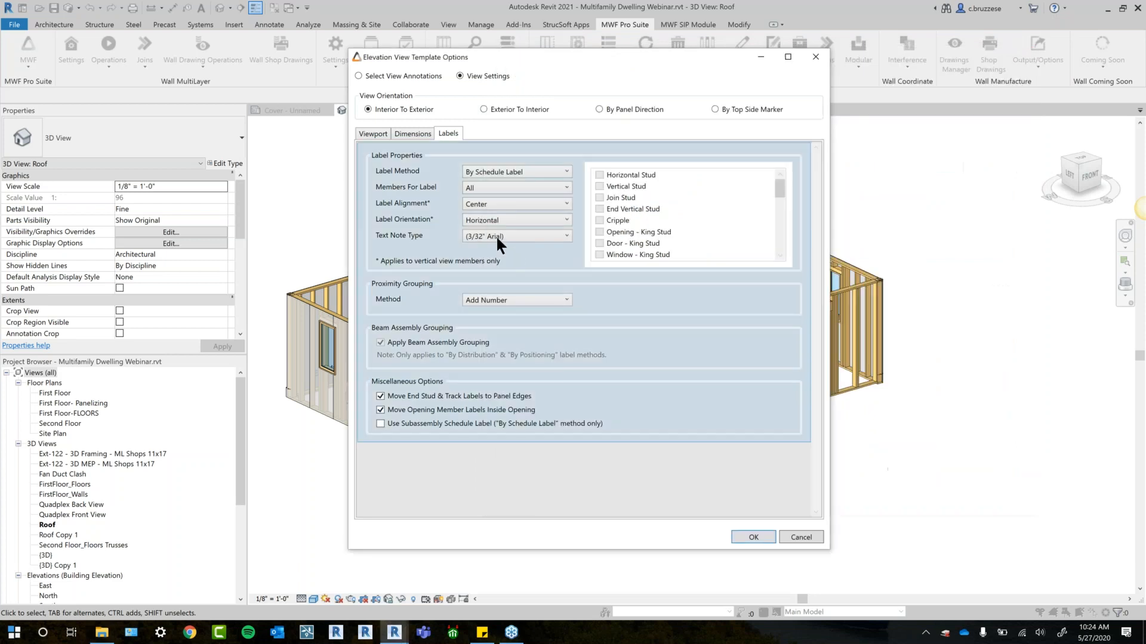
# - Try the By Name label method and restore By Schedule Label
pyautogui.scroll(2, 528, 170)
pyautogui.click(528, 170)
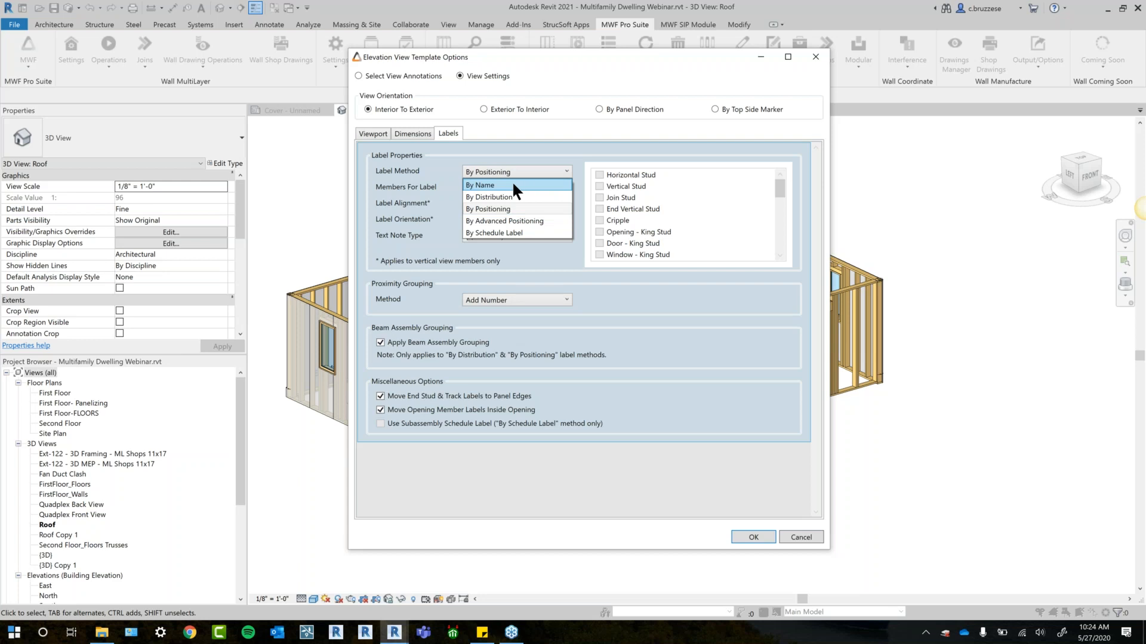
pyautogui.click(512, 187)
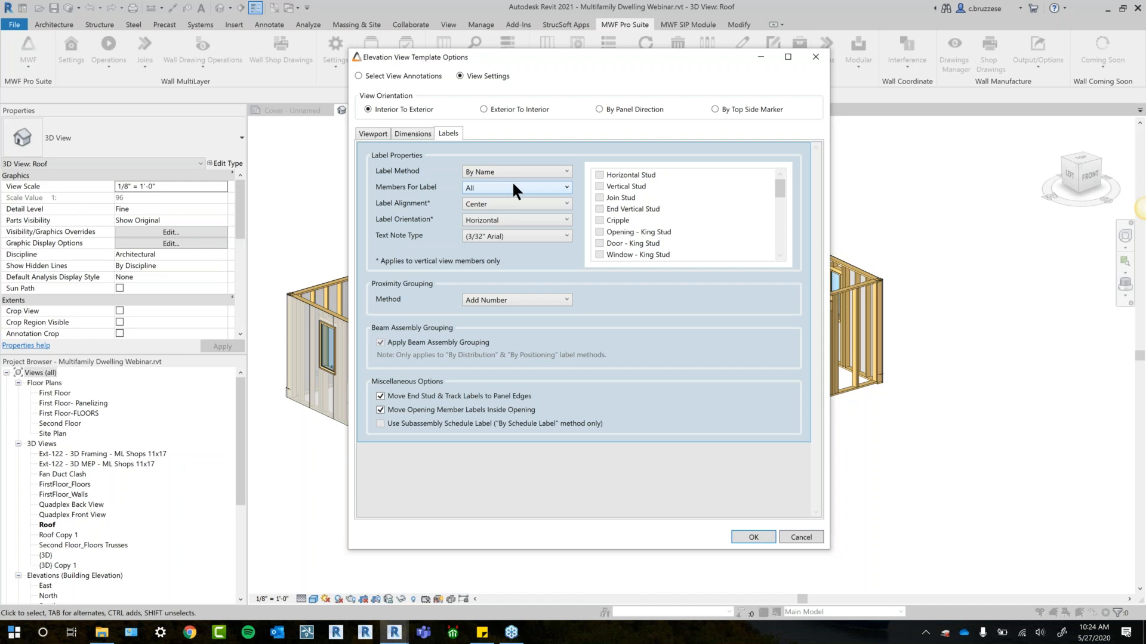
pyautogui.click(518, 172)
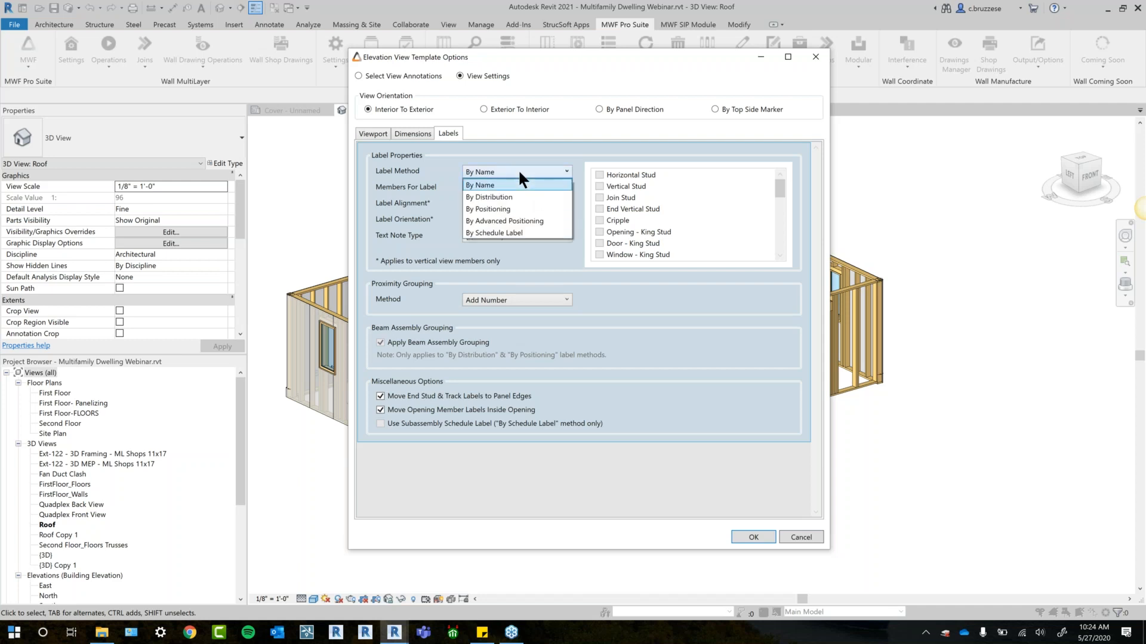
pyautogui.click(543, 232)
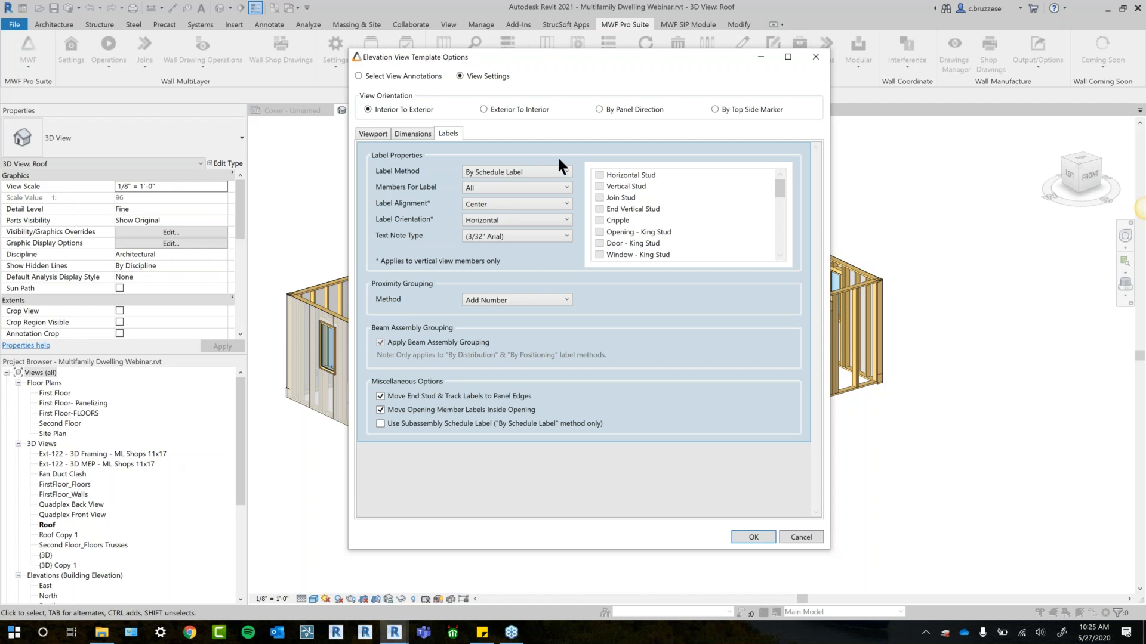
# - Set the members for label to Selection to view the selectable member types, and restore All
pyautogui.click(517, 189)
pyautogui.click(508, 212)
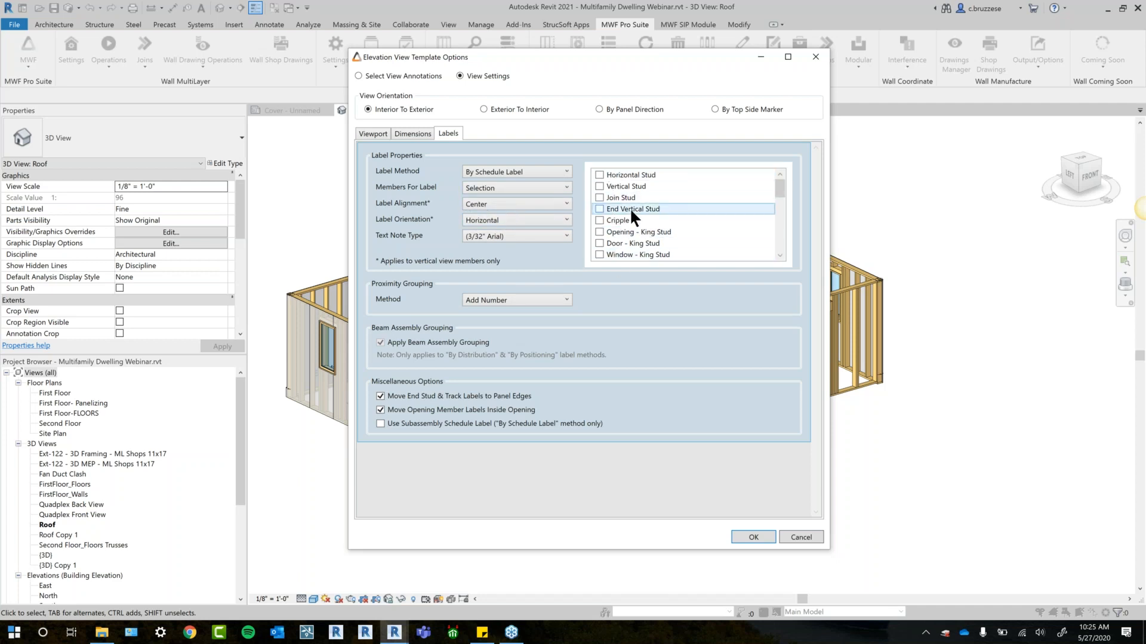
pyautogui.click(517, 188)
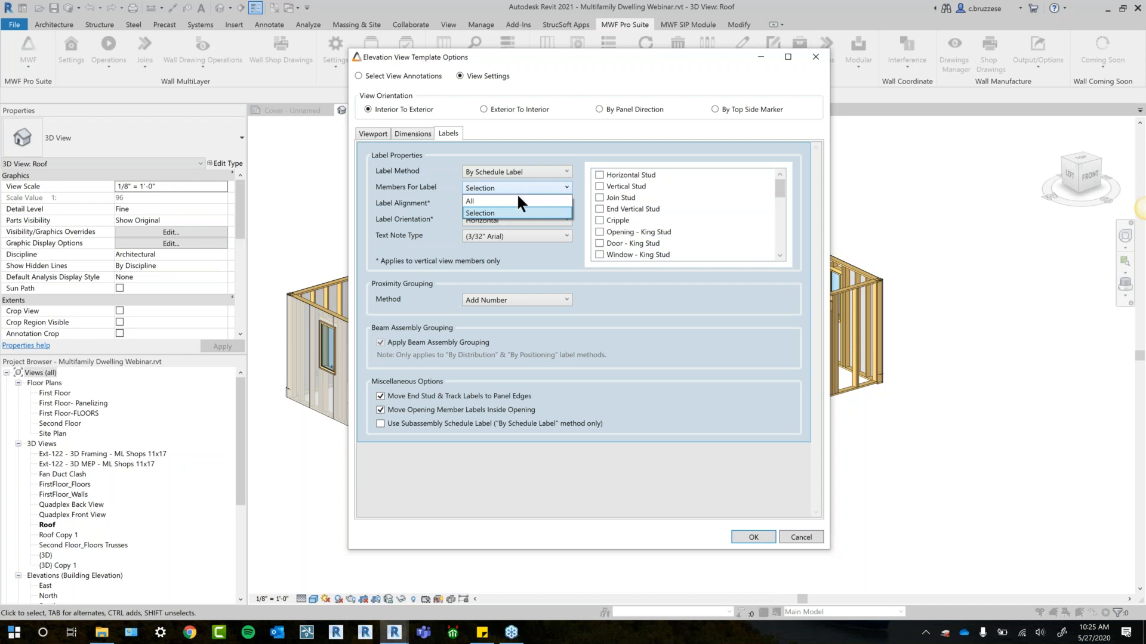
pyautogui.click(518, 201)
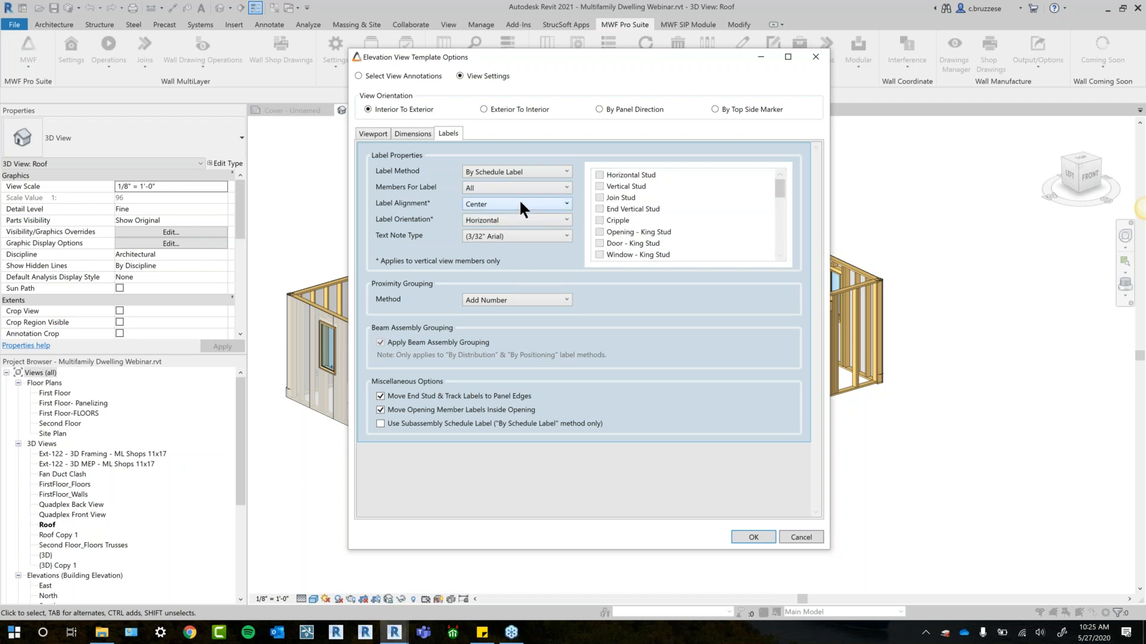
# - Examine the proximity grouping methods and Framing Elevation's label annotations, and return to the view settings
pyautogui.click(511, 301)
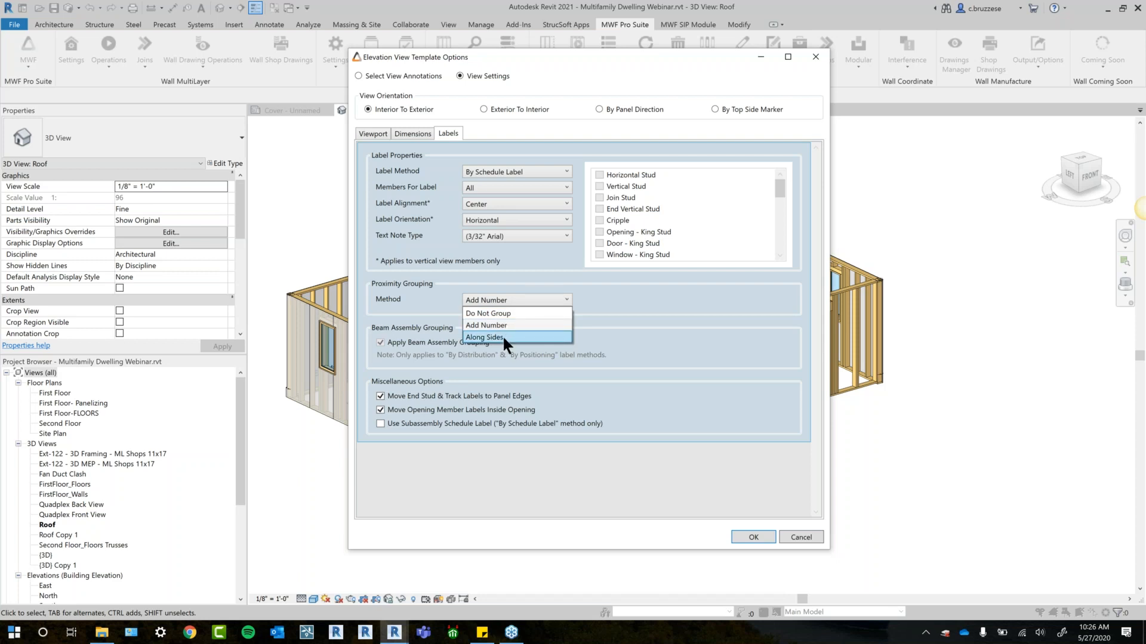
pyautogui.click(658, 315)
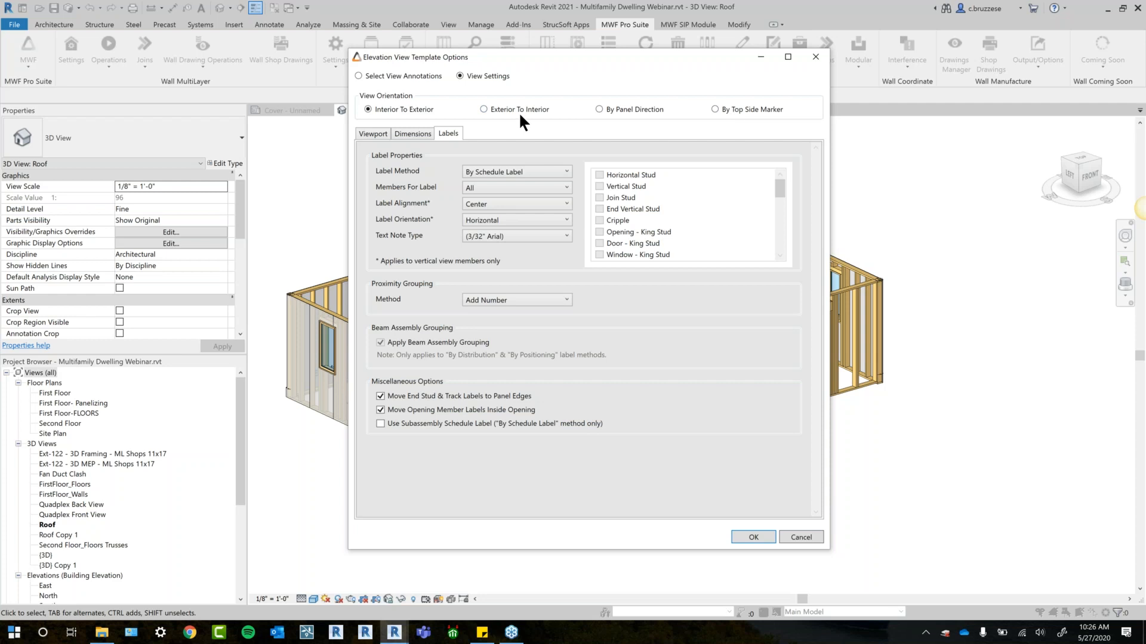
pyautogui.click(415, 82)
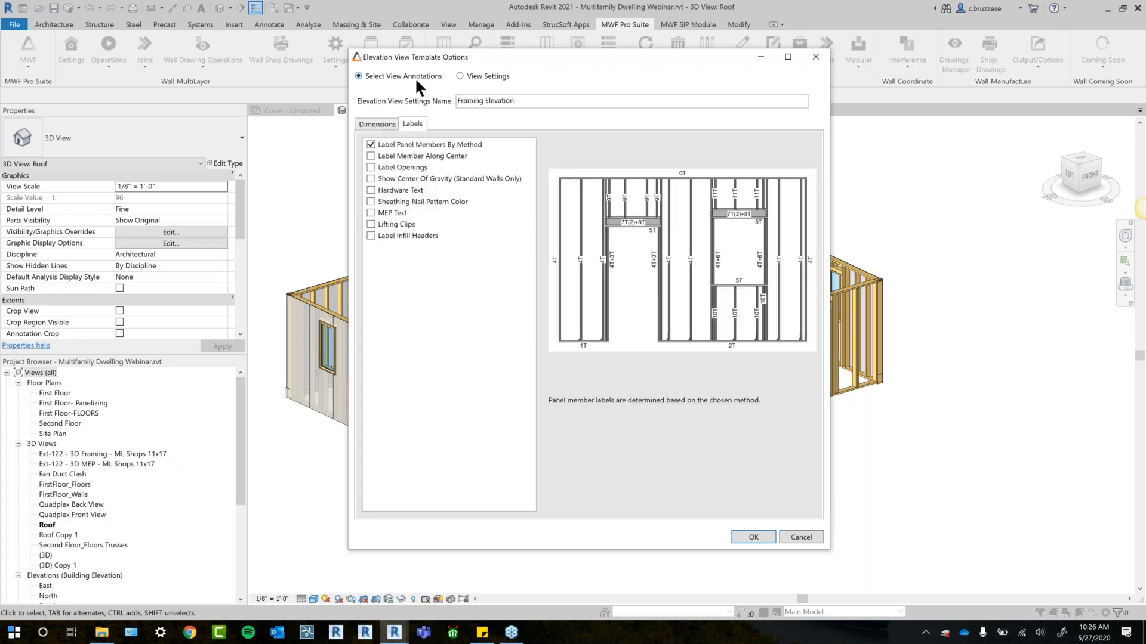
pyautogui.click(469, 75)
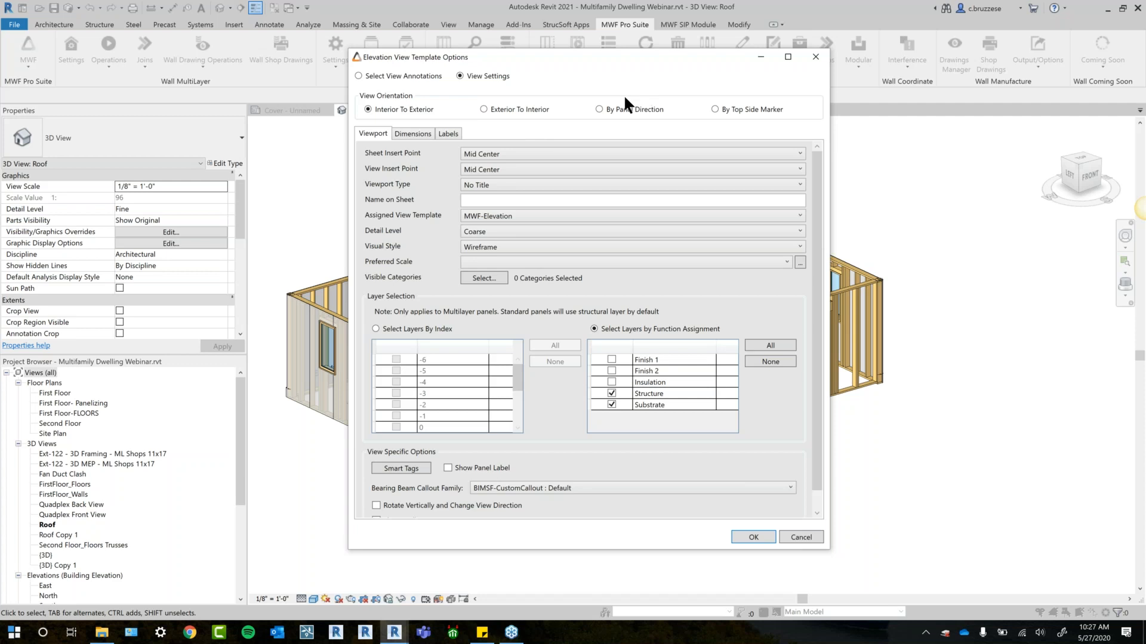
# - Set Framing Elevation's view orientation to Exterior To Interior and accept the elevation view template options
pyautogui.moveTo(605, 63); pyautogui.dragTo(652, 58)
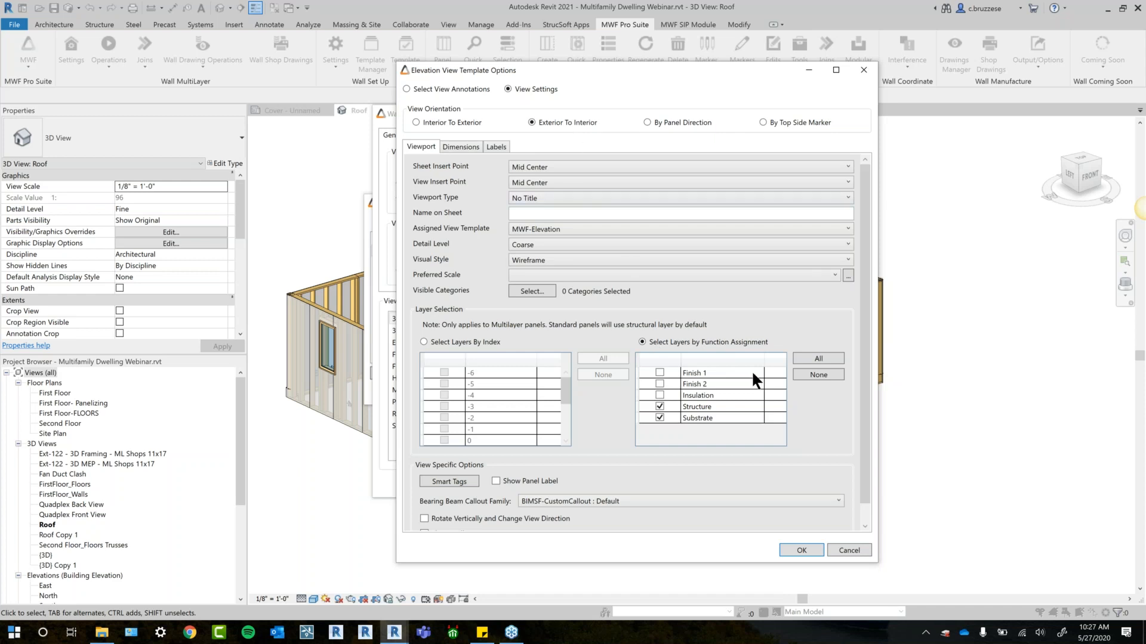
pyautogui.click(802, 550)
pyautogui.click(476, 354)
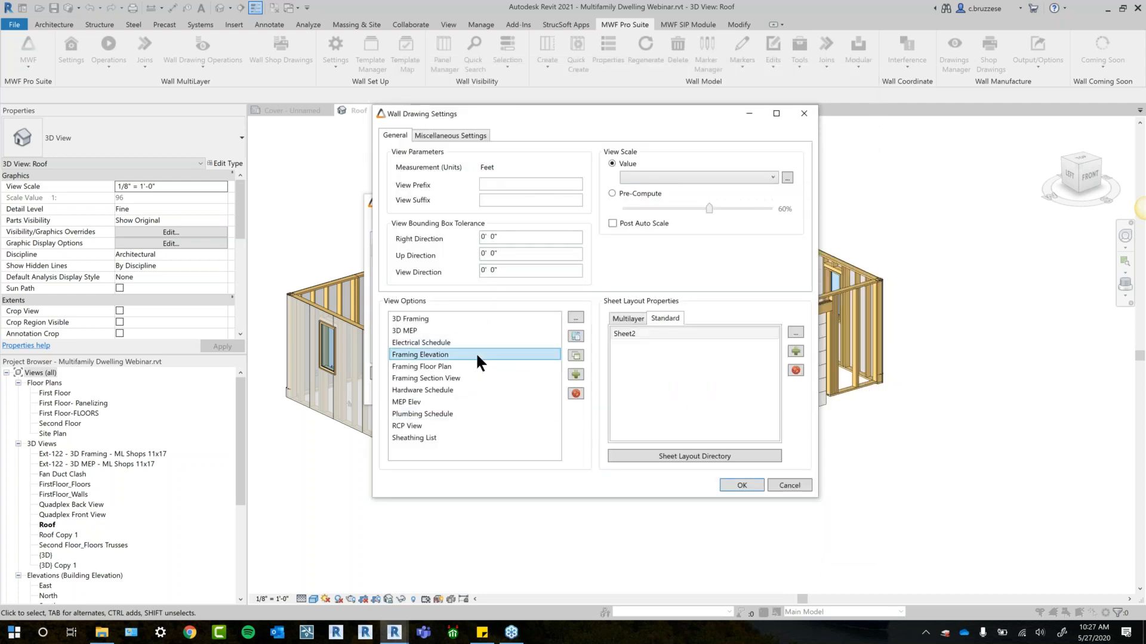
# - Add a new view type template of the Custom Schedule type to the view options
pyautogui.click(577, 375)
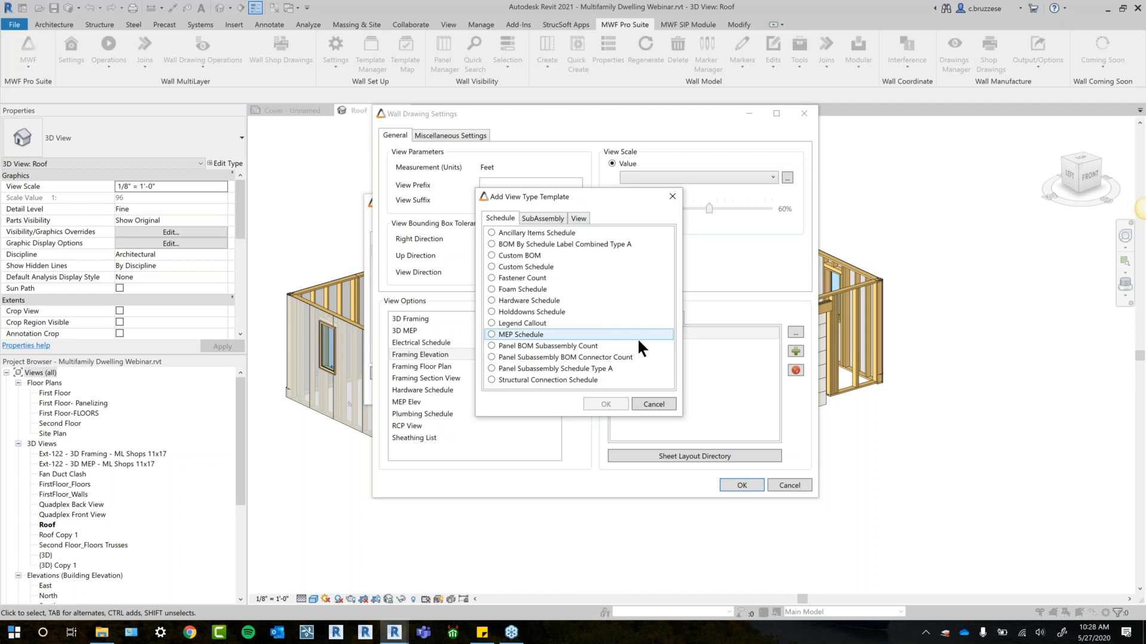
pyautogui.moveTo(629, 194); pyautogui.dragTo(695, 183)
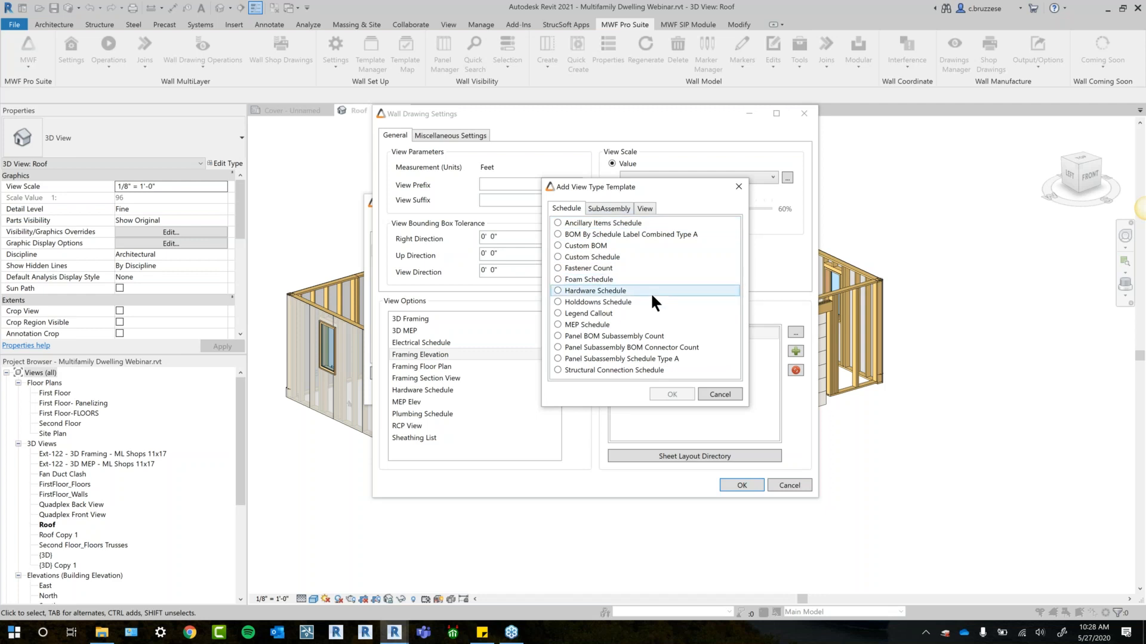
pyautogui.moveTo(659, 183); pyautogui.dragTo(723, 187)
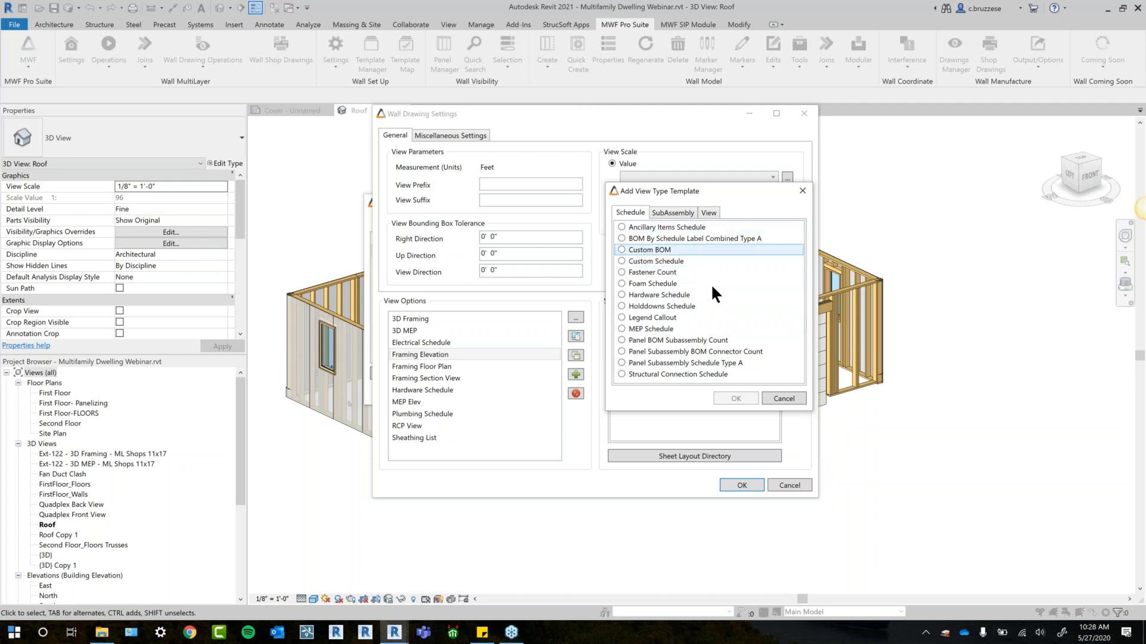
pyautogui.click(676, 262)
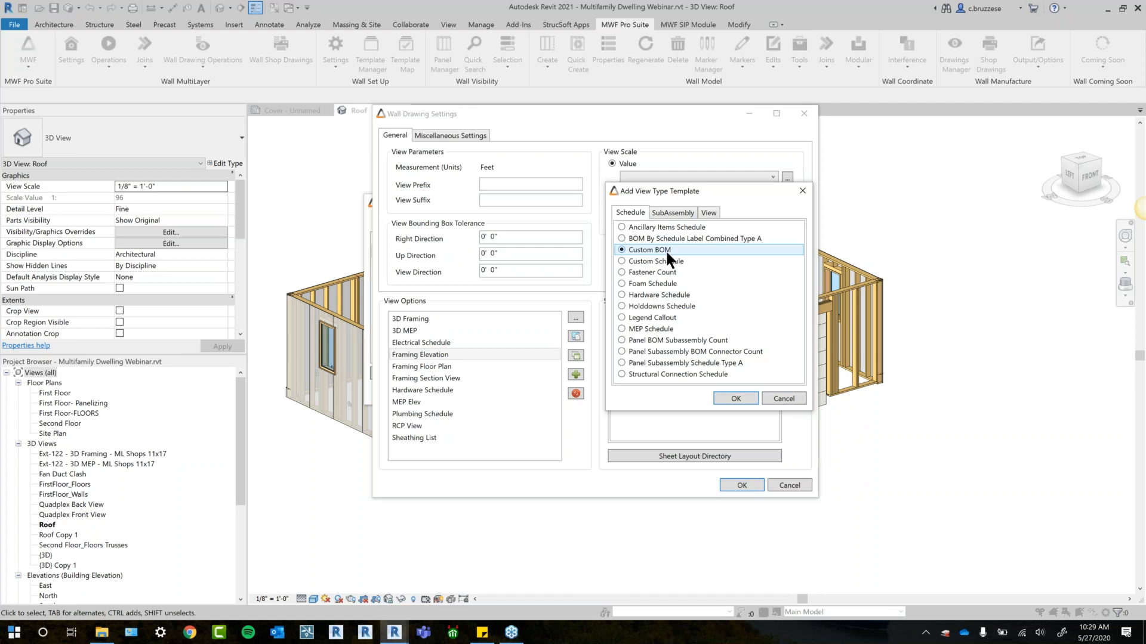
pyautogui.click(667, 260)
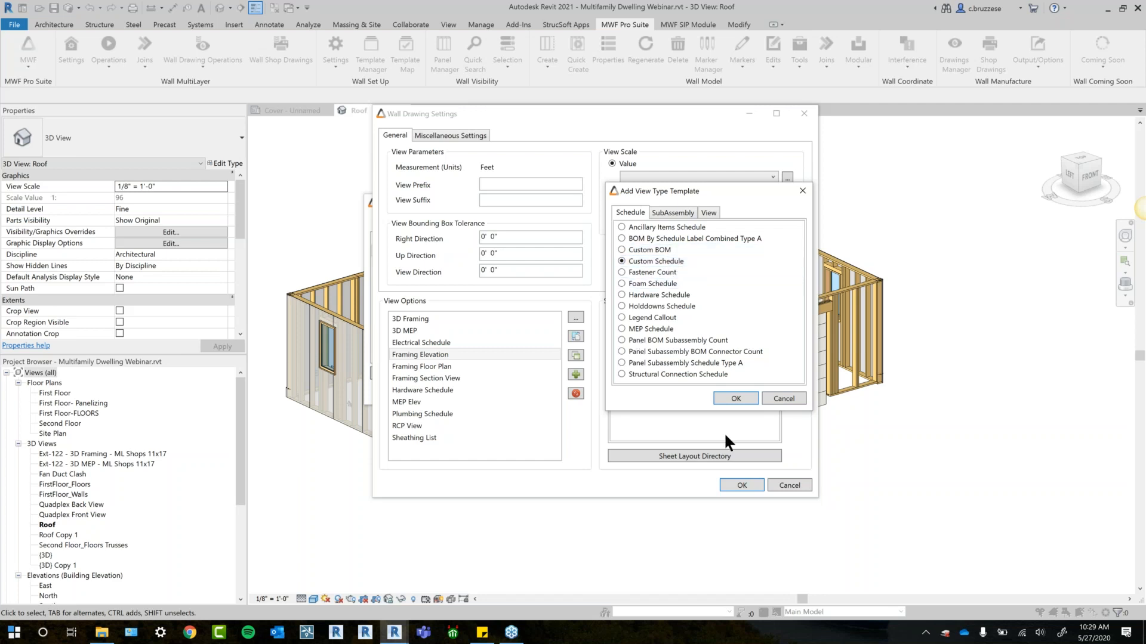
pyautogui.click(748, 400)
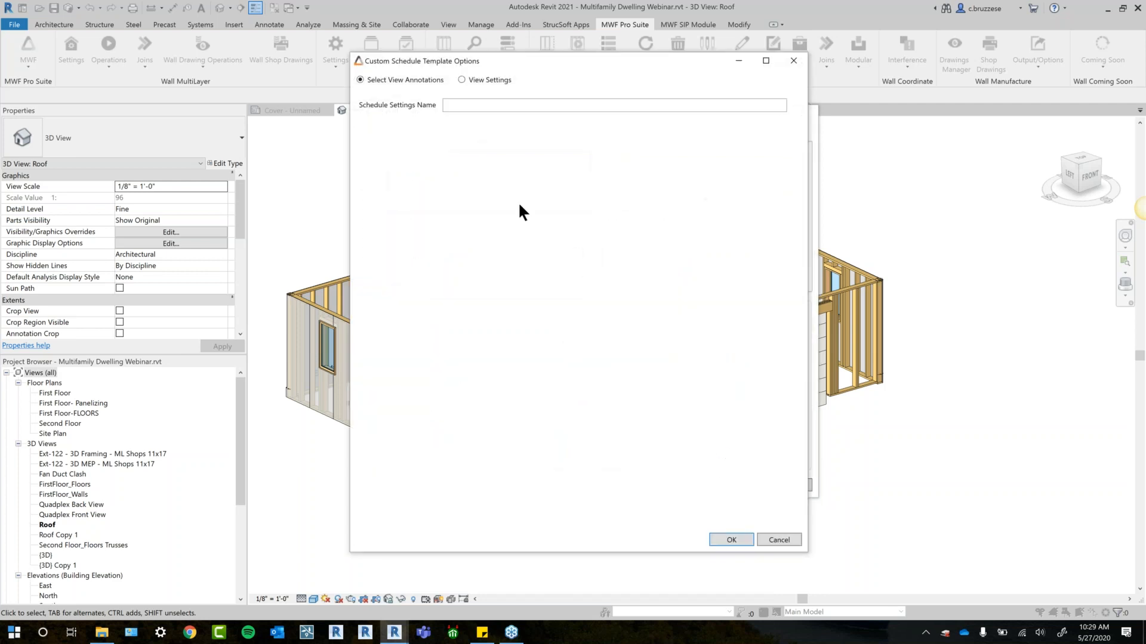
# - Name the schedule settings Framing Cut List
pyautogui.click(466, 108)
pyautogui.write('Farmi')
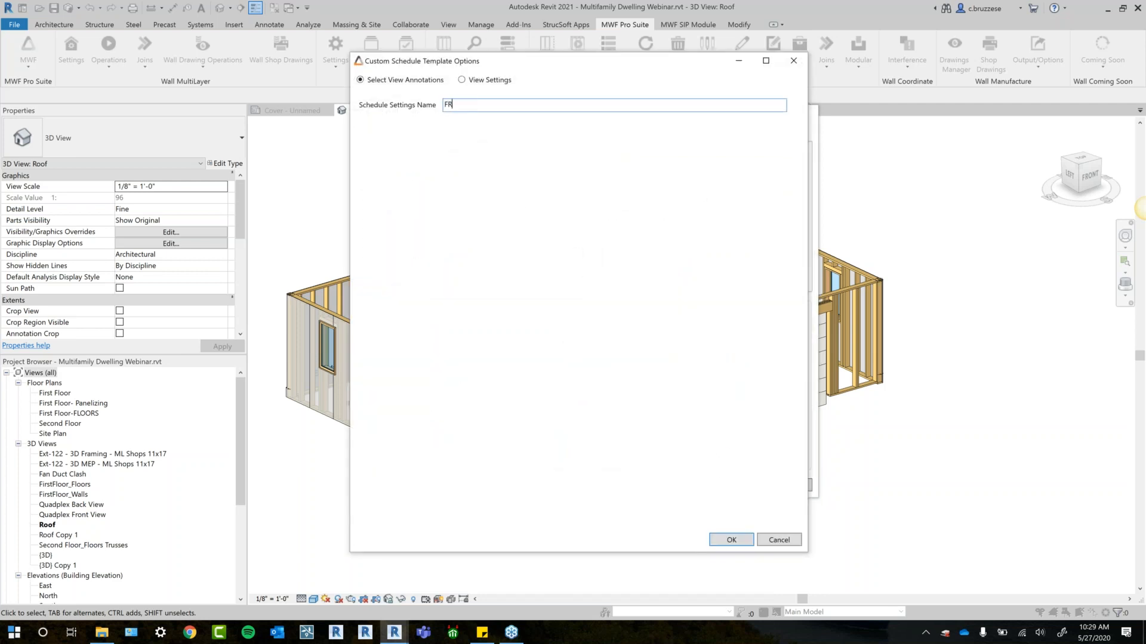
pyautogui.press('BackSpace')
pyautogui.press('BackSpace')
pyautogui.press('BackSpace')
pyautogui.press('BackSpace')
pyautogui.write('raming Cut List')
# - Use Bottom Left for the schedule's sheet and view insert points, and select layers by function assignment with only Structure included
pyautogui.click(464, 78)
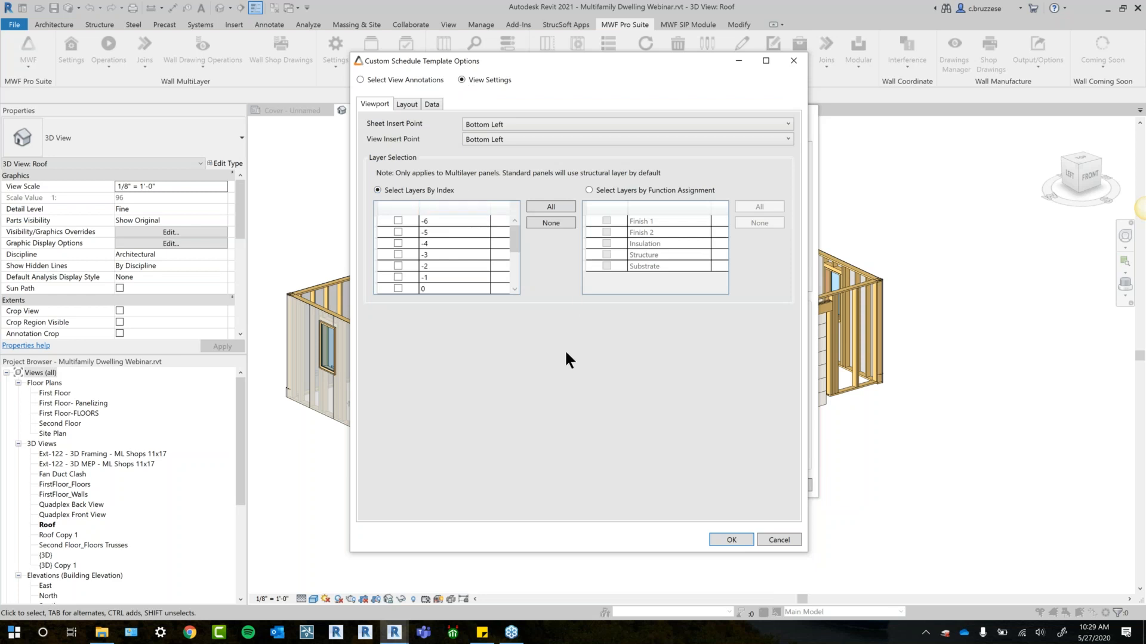
pyautogui.click(498, 124)
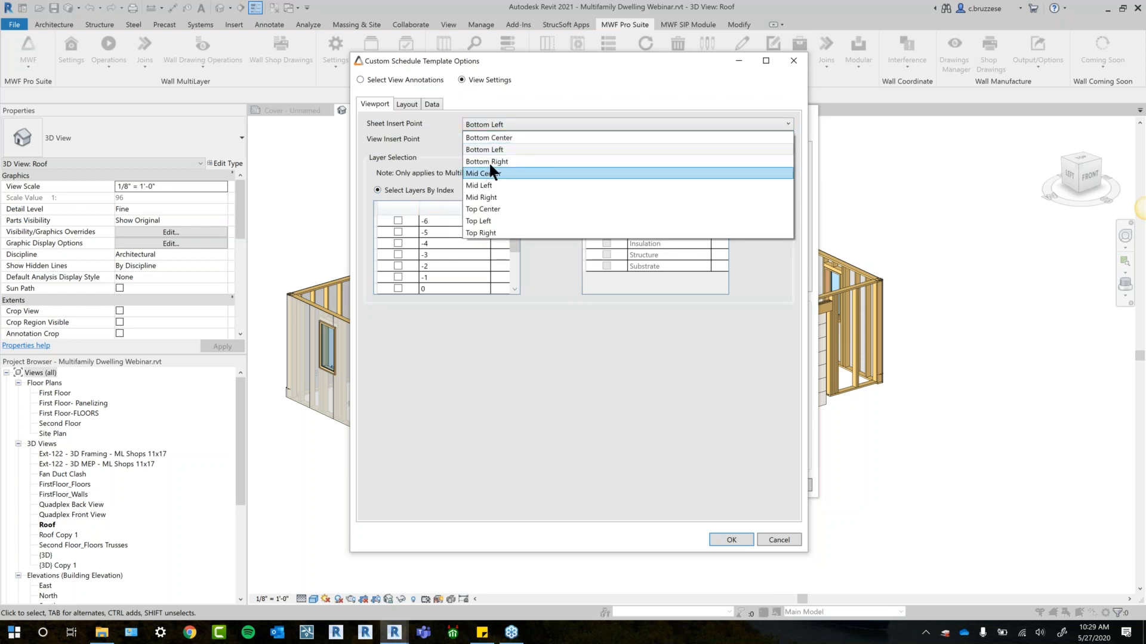
pyautogui.click(515, 147)
pyautogui.click(510, 138)
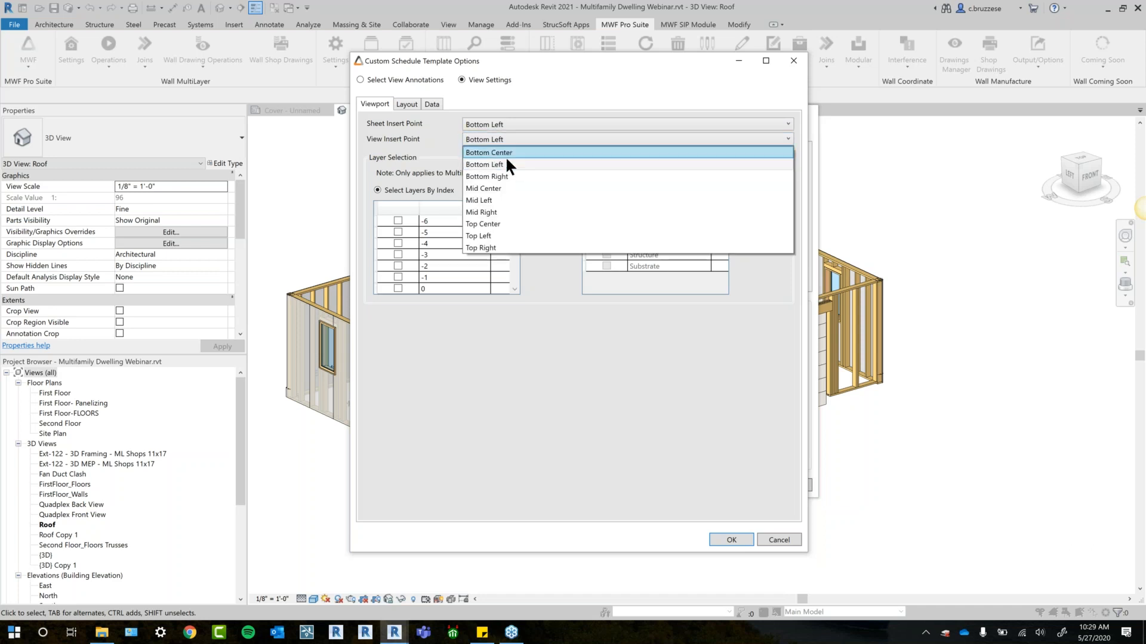
pyautogui.click(499, 158)
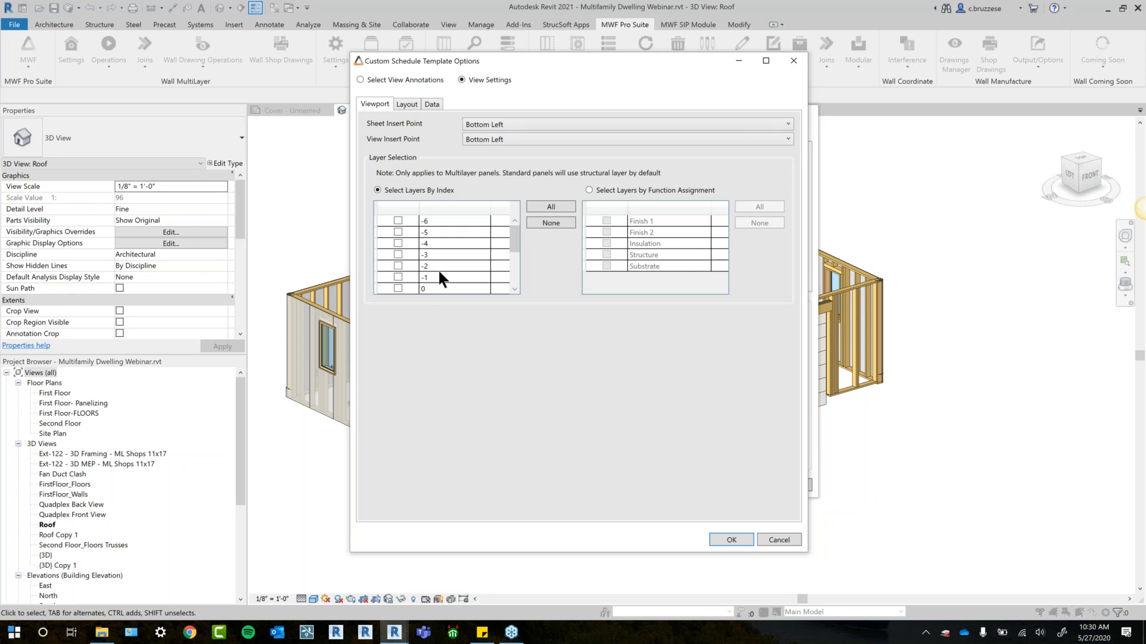
pyautogui.click(594, 190)
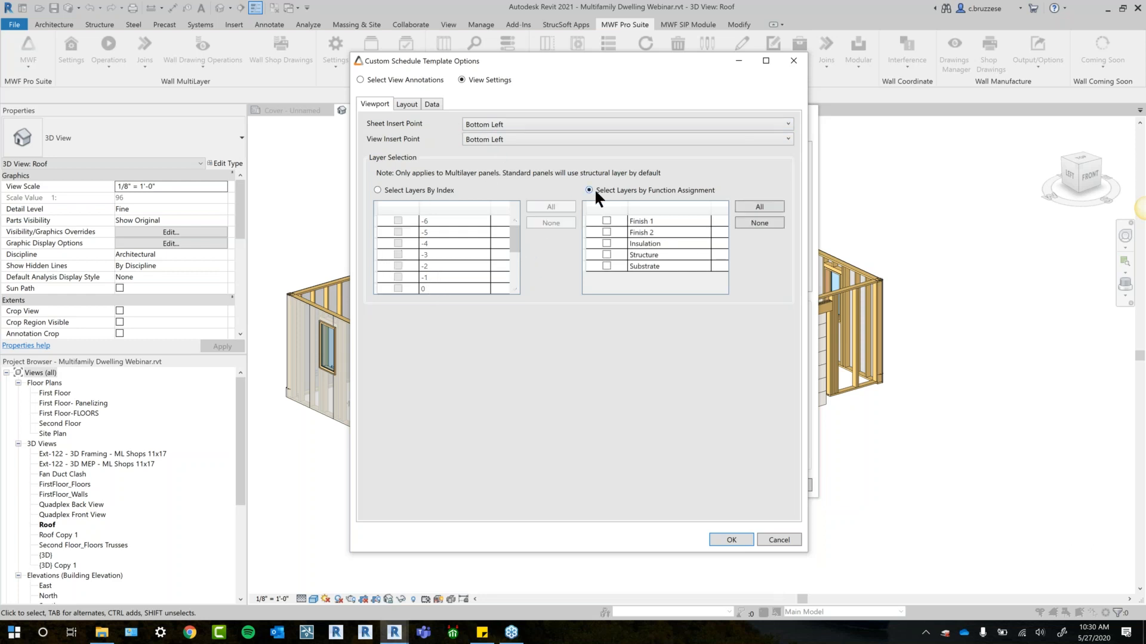
pyautogui.click(605, 255)
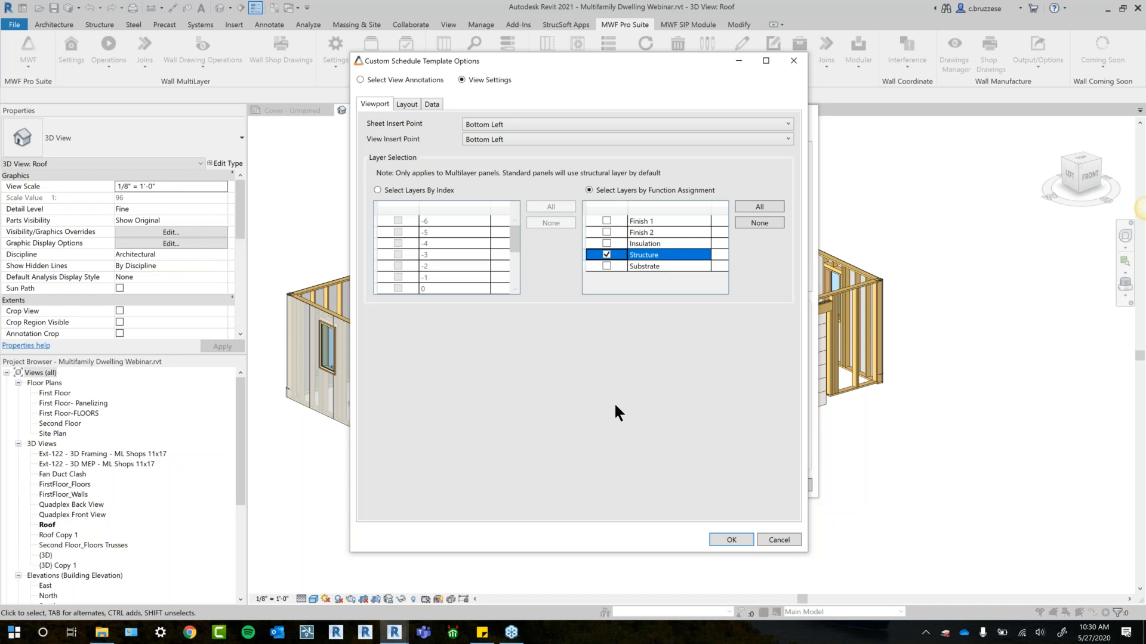
# - Turn off Show Title and Itemize Every Instance in the schedule's layout settings
pyautogui.click(404, 106)
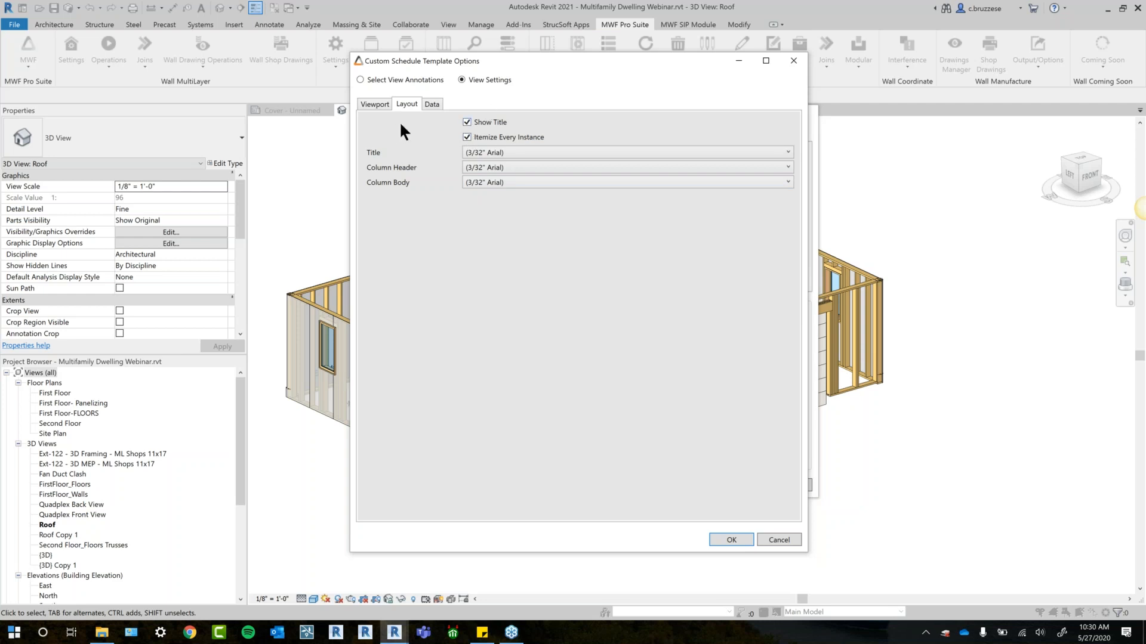
pyautogui.click(487, 150)
pyautogui.click(386, 255)
pyautogui.click(518, 136)
pyautogui.click(490, 124)
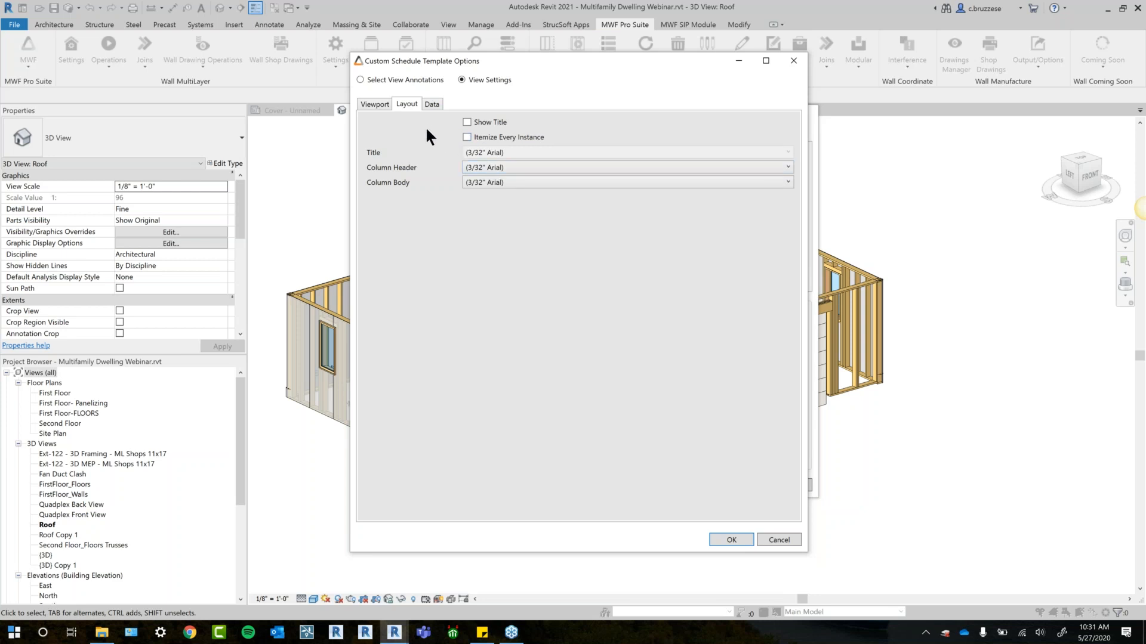
# - Try duplicating the existing Framing Cut List- Schedule Label schedule for the data, and turn Duplicate Existing Schedule back off
pyautogui.click(431, 105)
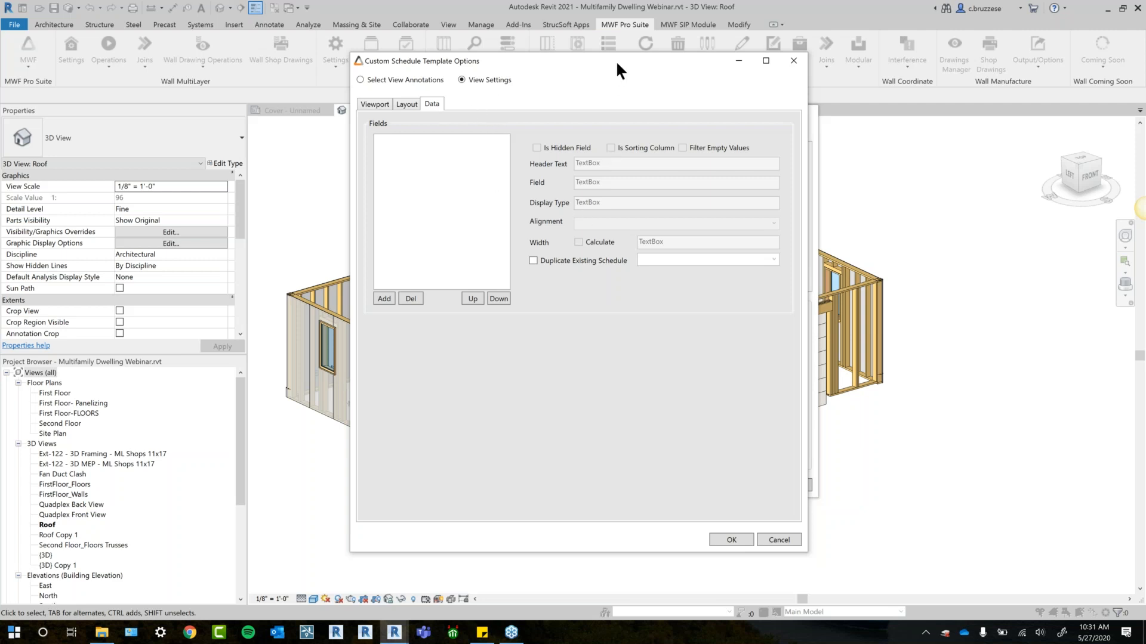
pyautogui.moveTo(615, 60); pyautogui.dragTo(616, 67)
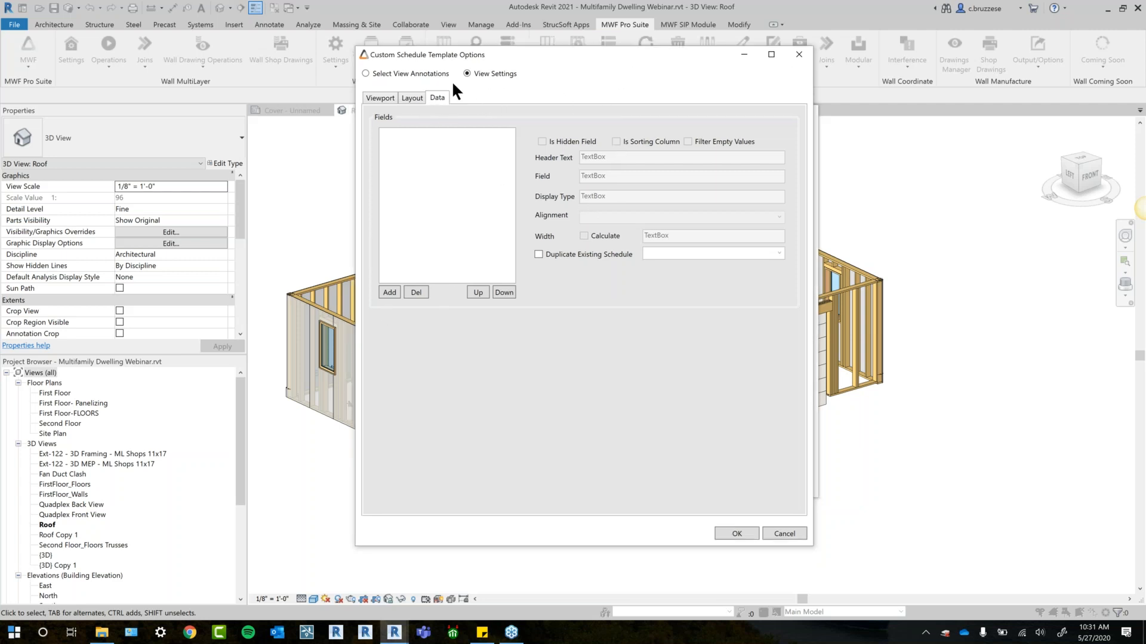
pyautogui.click(596, 253)
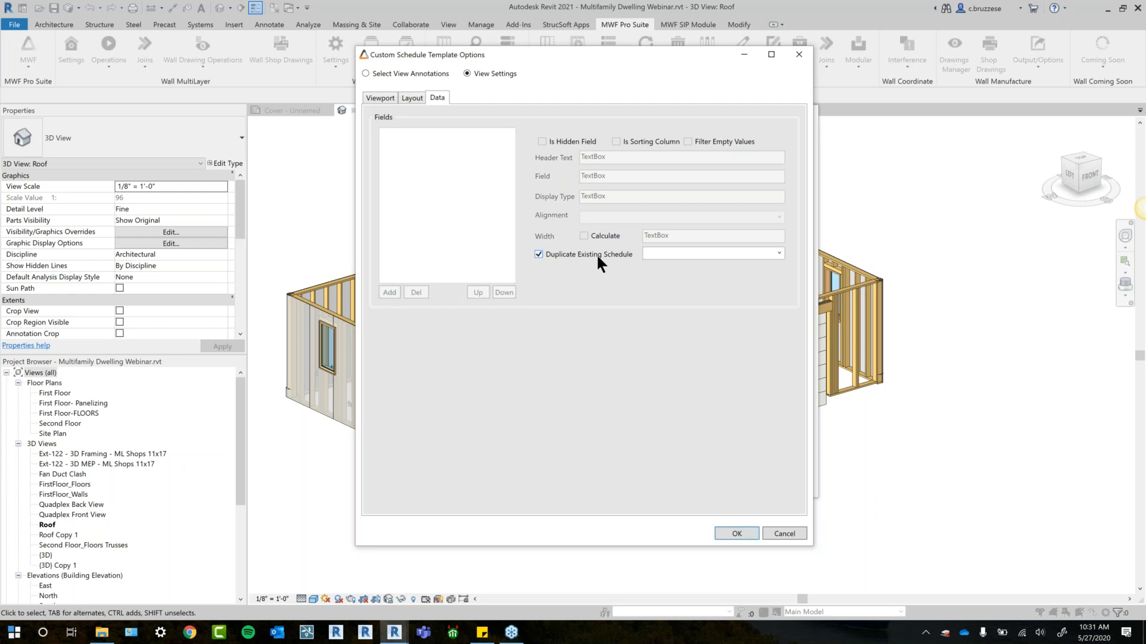
pyautogui.click(778, 254)
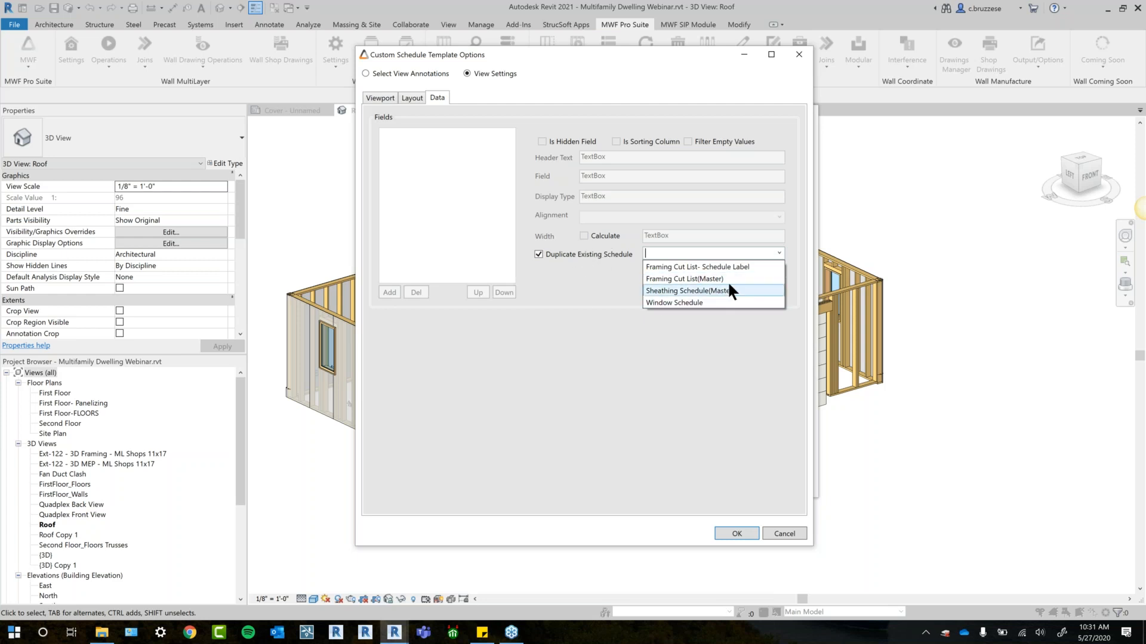
pyautogui.click(740, 267)
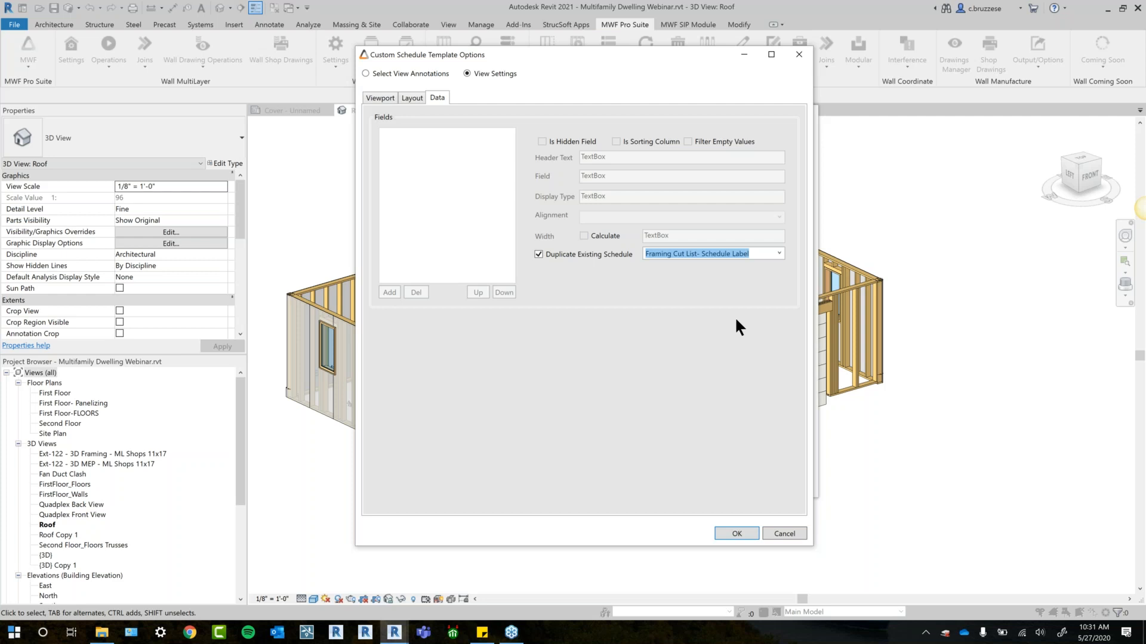
pyautogui.click(537, 253)
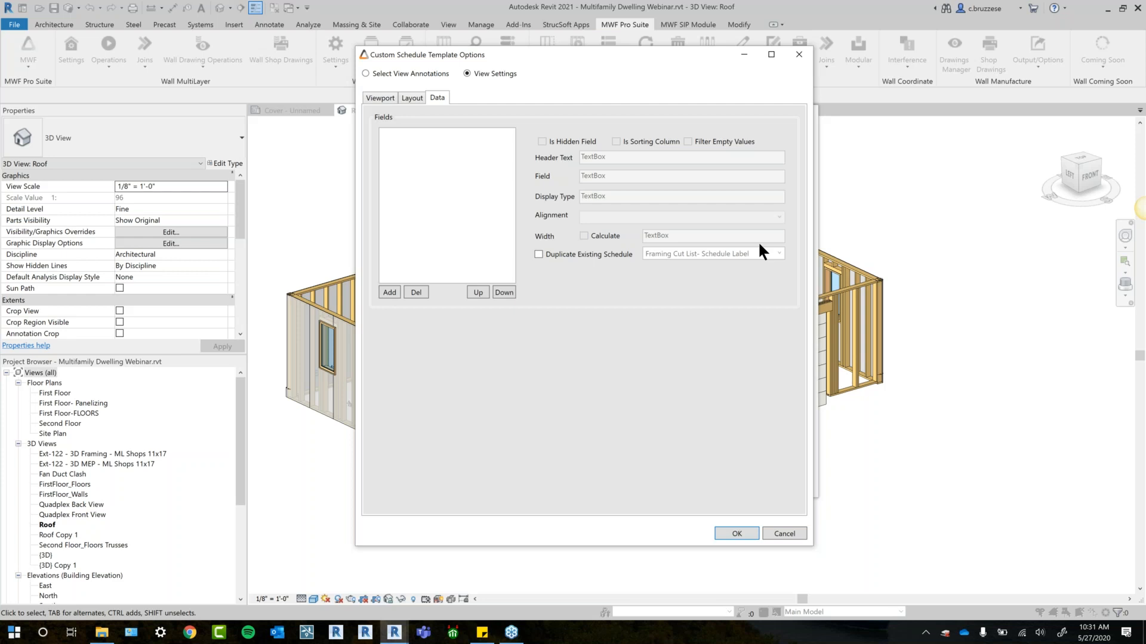
# - Add the BIMSF_ScheduleLabel field to the custom schedule's data fields
pyautogui.click(389, 292)
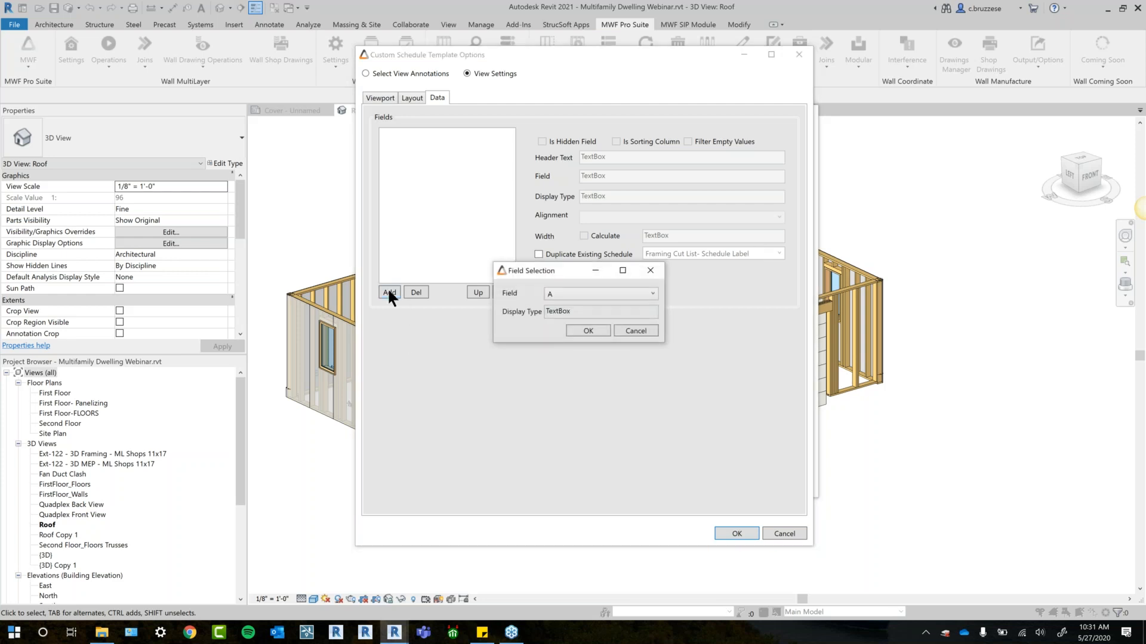
pyautogui.click(544, 292)
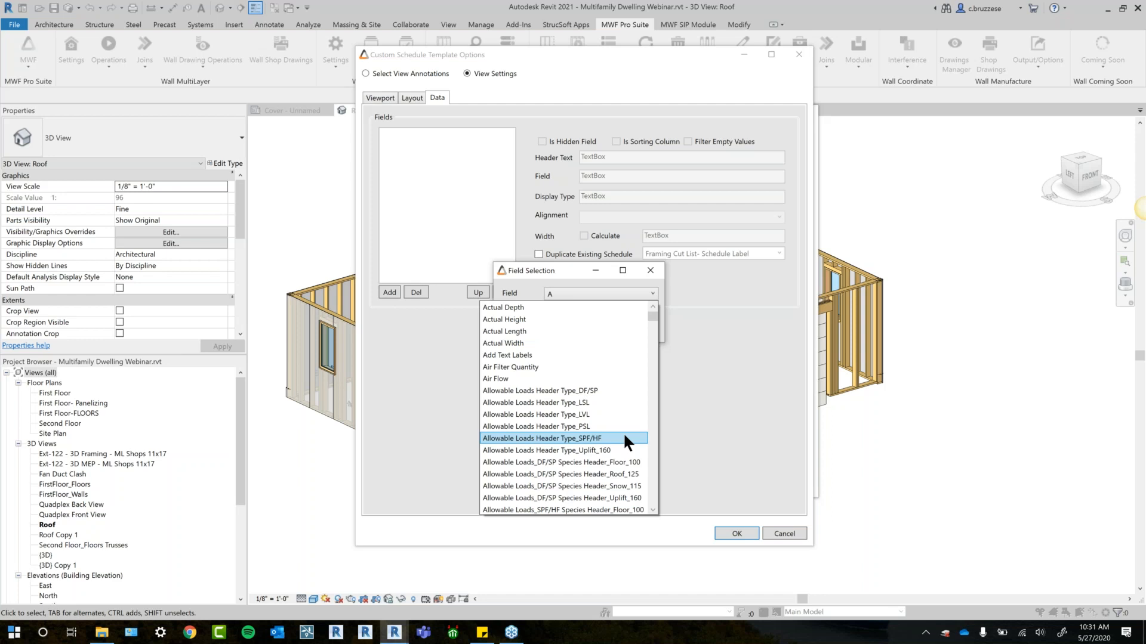
pyautogui.moveTo(654, 315)
pyautogui.mouseDown()
pyautogui.moveTo(655, 358)
pyautogui.moveTo(658, 303)
pyautogui.mouseUp()
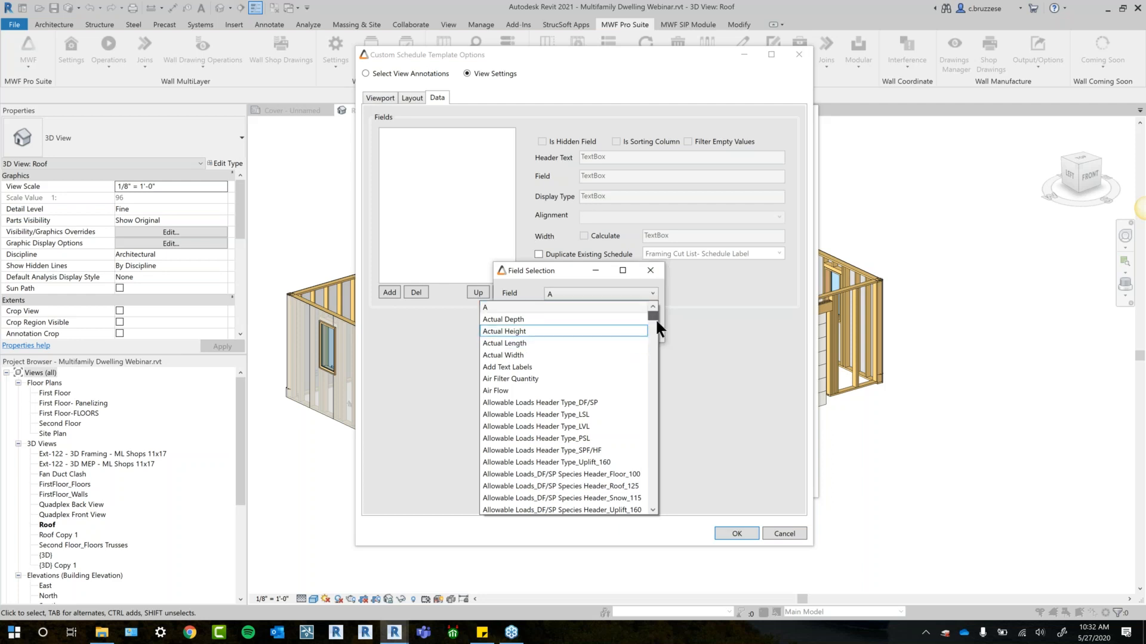
pyautogui.moveTo(653, 318); pyautogui.dragTo(653, 352)
pyautogui.scroll(-5, 653, 352)
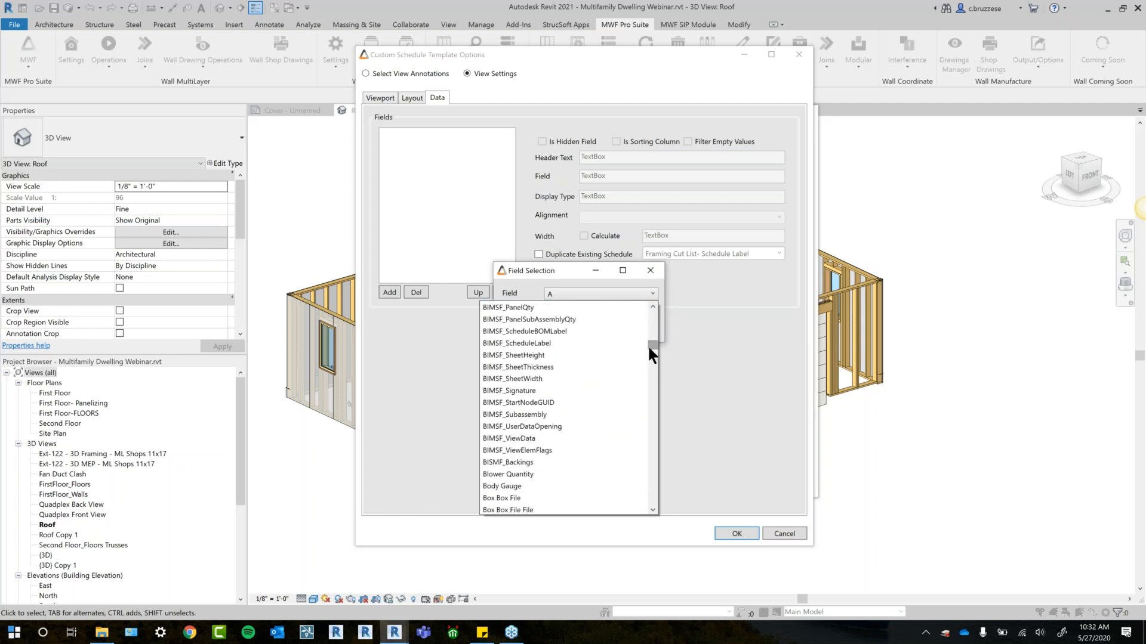
pyautogui.click(579, 345)
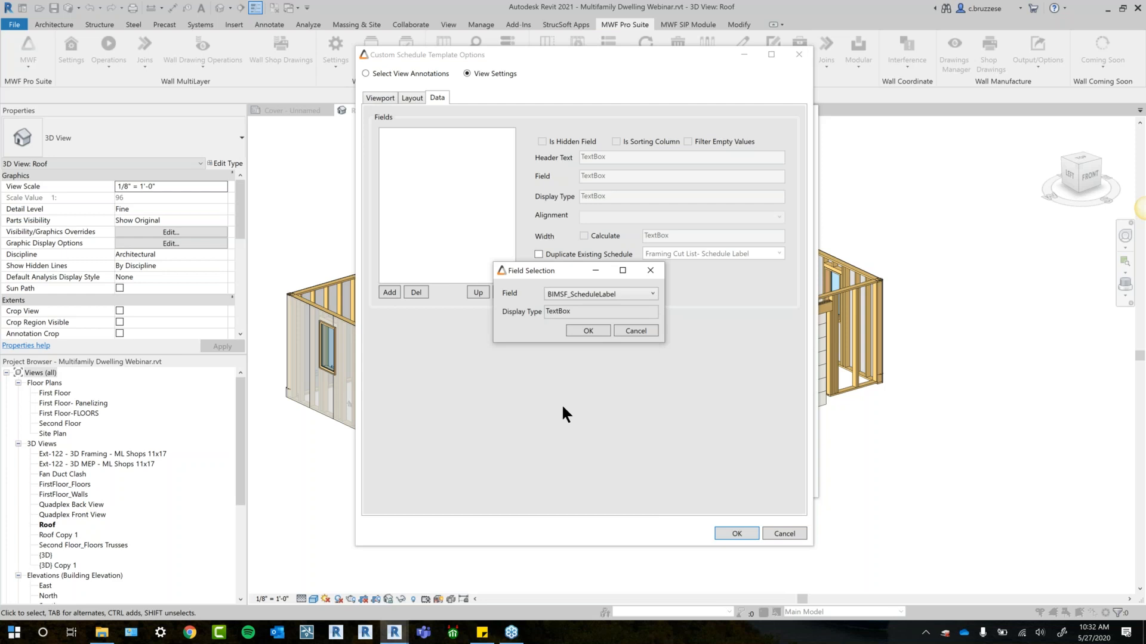
pyautogui.click(598, 331)
# - Add Reported Length as the second data field of the custom schedule
pyautogui.click(389, 292)
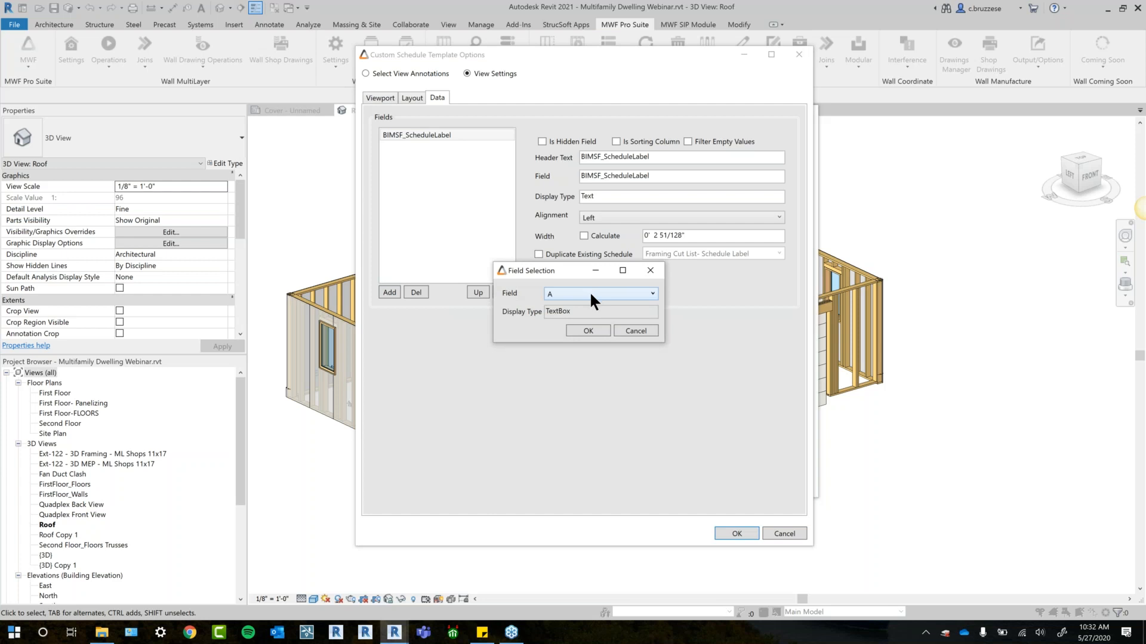
pyautogui.click(589, 291)
pyautogui.moveTo(652, 315); pyautogui.dragTo(649, 458)
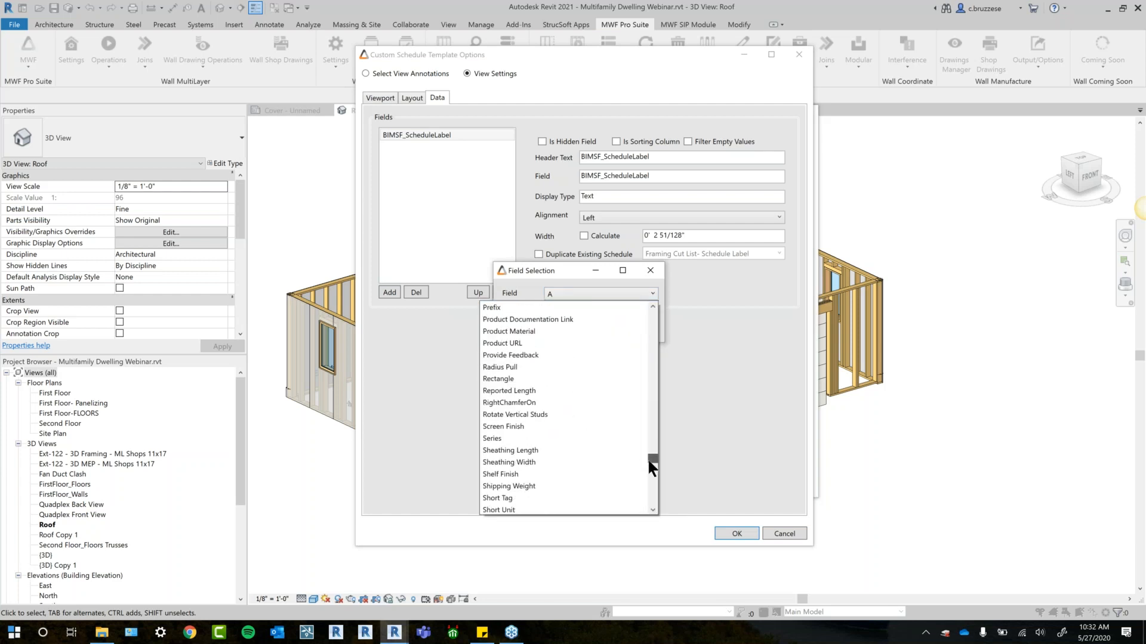
pyautogui.press('m')
pyautogui.press('w')
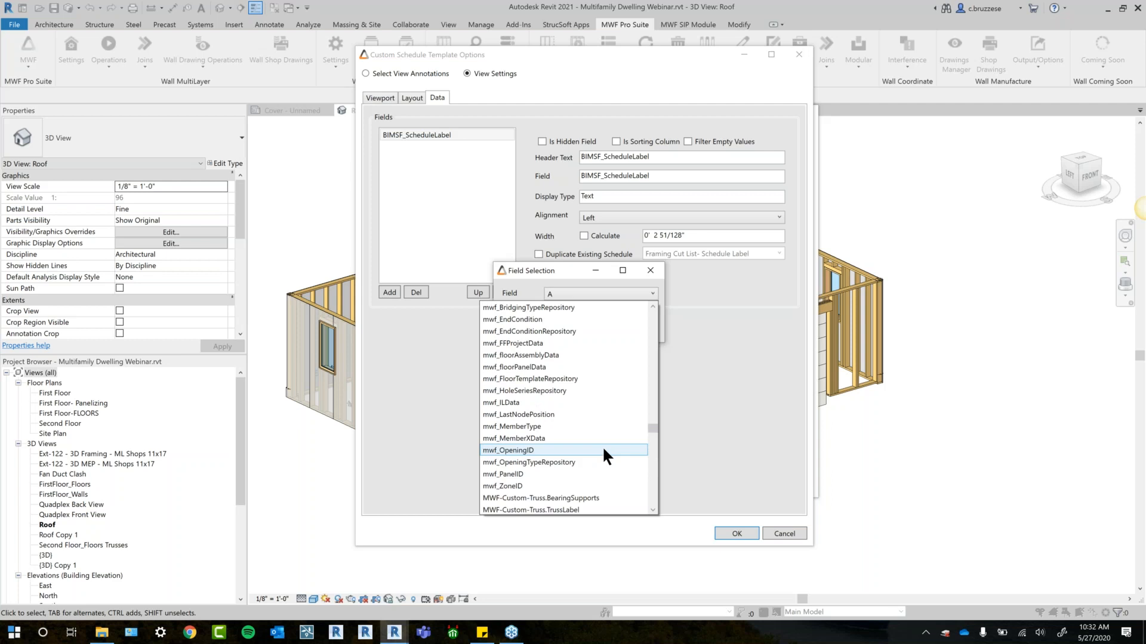
pyautogui.press('r')
pyautogui.press('s')
pyautogui.scroll(-1, 597, 450)
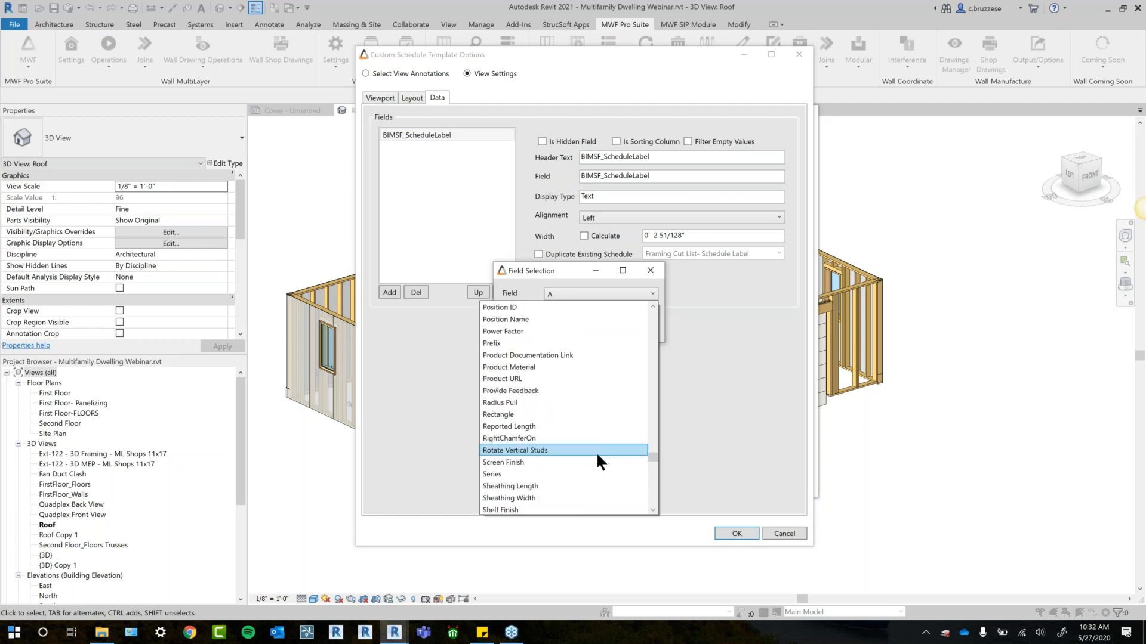
pyautogui.scroll(-3, 550, 512)
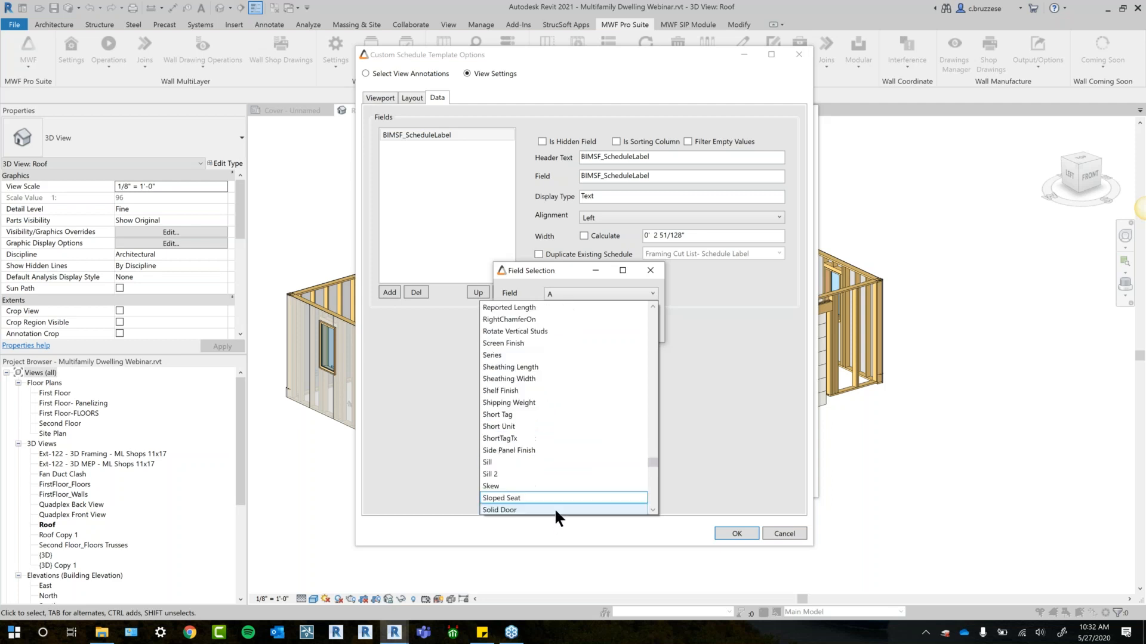
pyautogui.click(523, 307)
pyautogui.click(609, 294)
pyautogui.scroll(3, 566, 349)
pyautogui.click(521, 414)
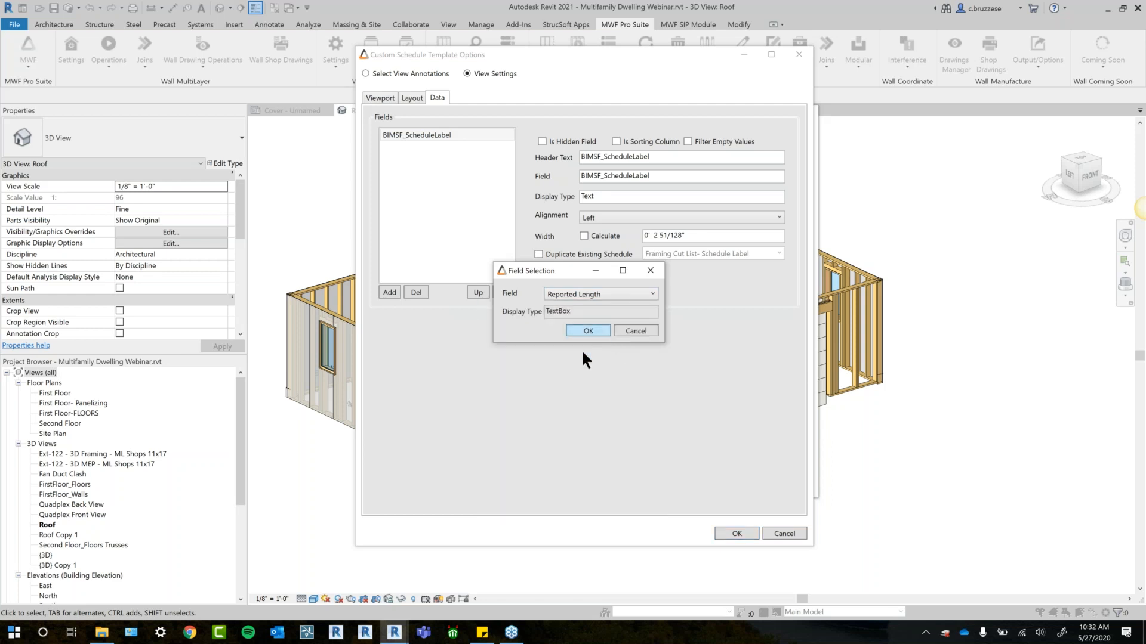
pyautogui.click(588, 330)
# - Add Type as the third data field of the custom schedule
pyautogui.click(391, 293)
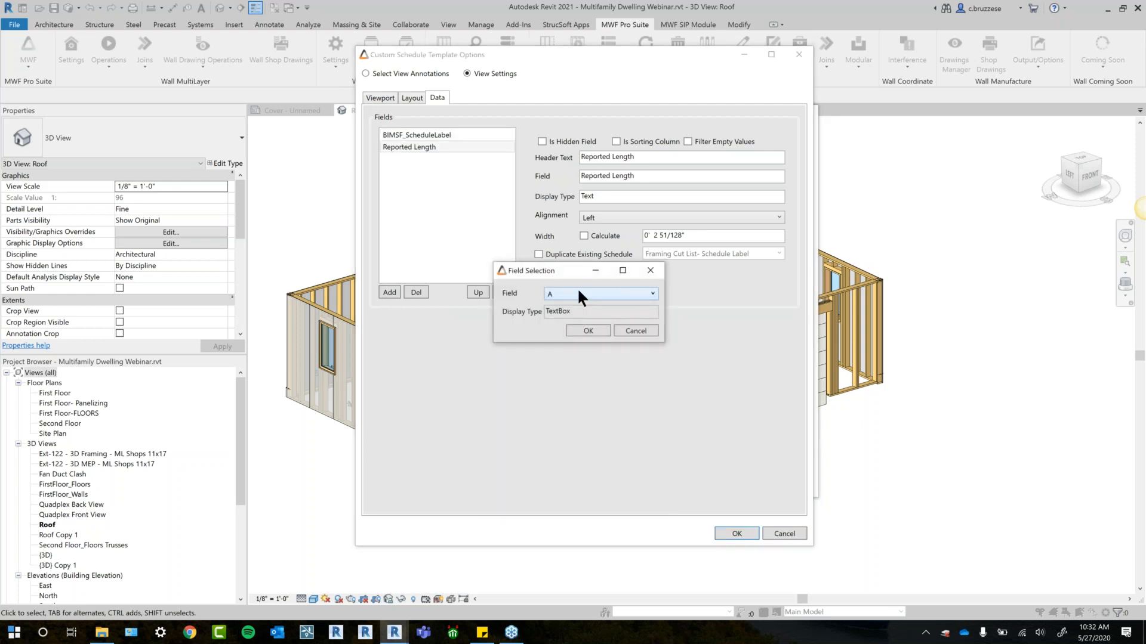
pyautogui.click(578, 294)
pyautogui.scroll(3, 521, 446)
pyautogui.moveTo(654, 312); pyautogui.dragTo(620, 494)
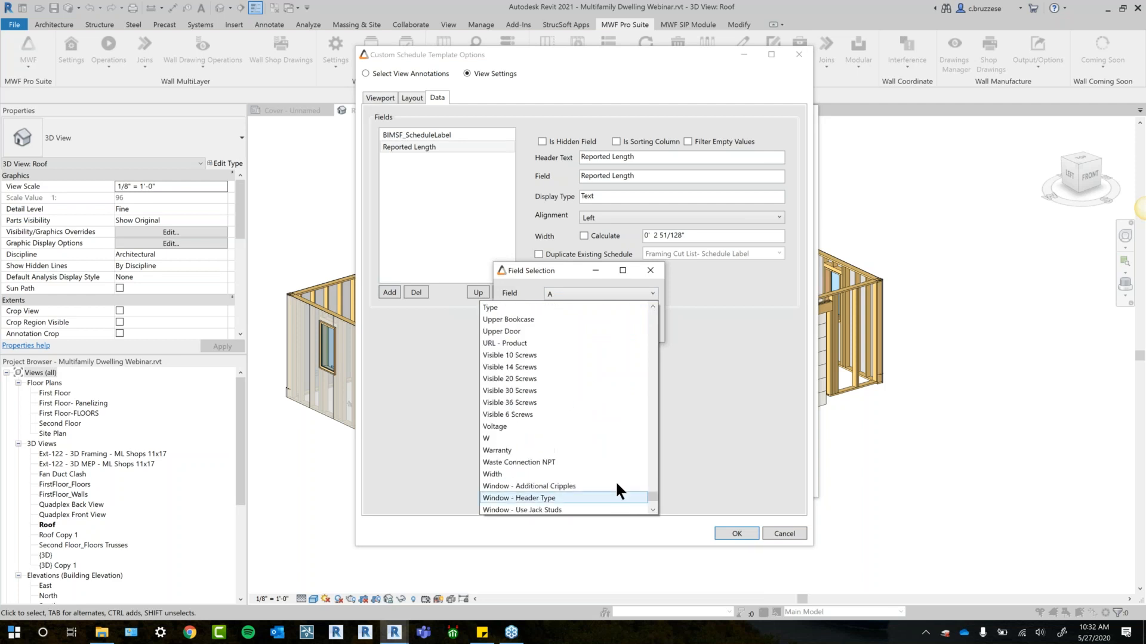
pyautogui.click(499, 309)
pyautogui.click(588, 330)
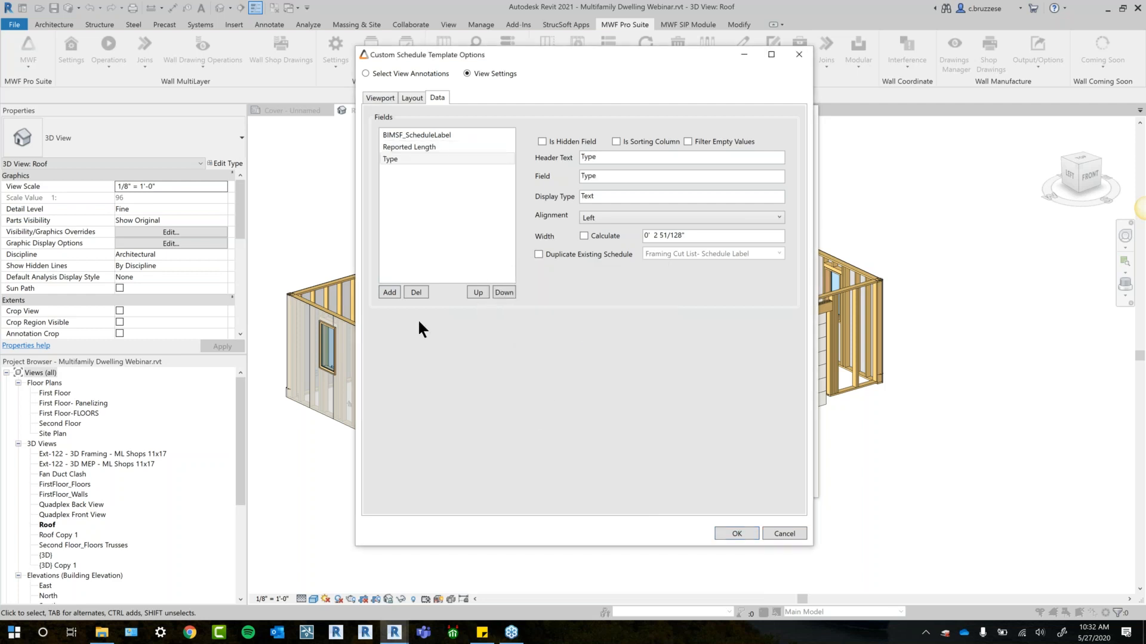
# - Add Count as the fourth data field of the custom schedule
pyautogui.click(390, 292)
pyautogui.click(615, 295)
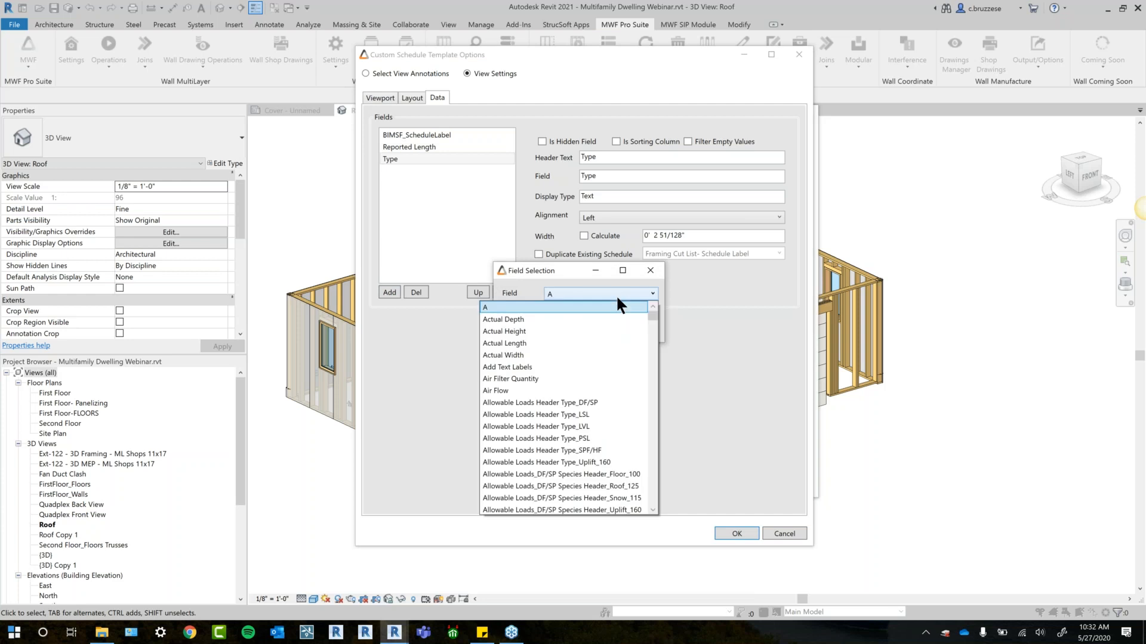
pyautogui.scroll(-5, 616, 295)
pyautogui.scroll(-3, 580, 390)
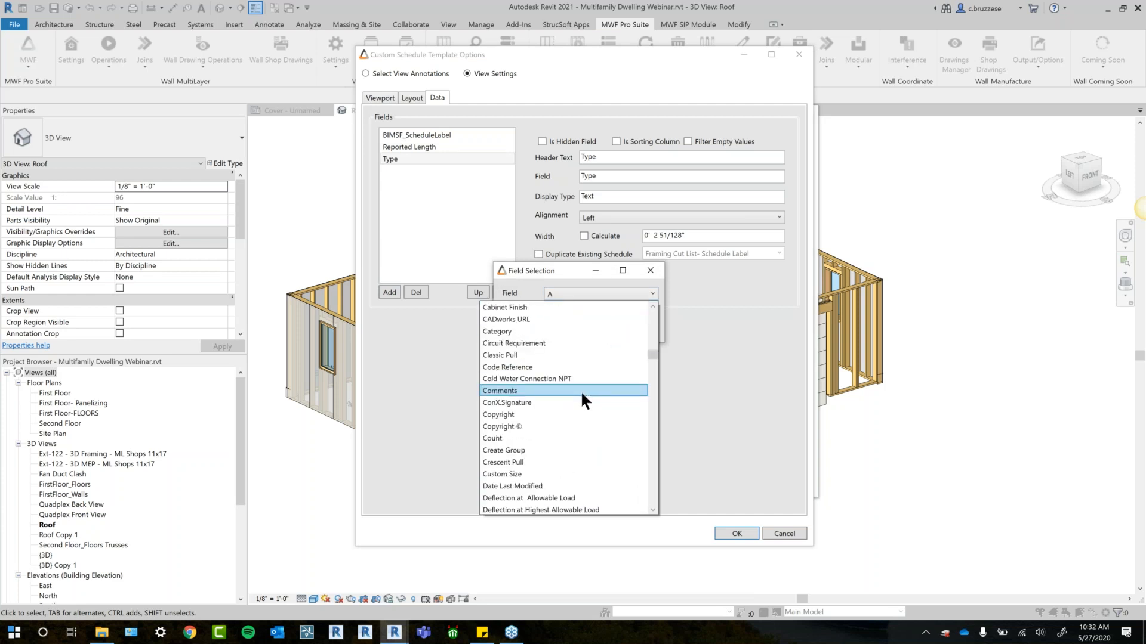
pyautogui.click(491, 439)
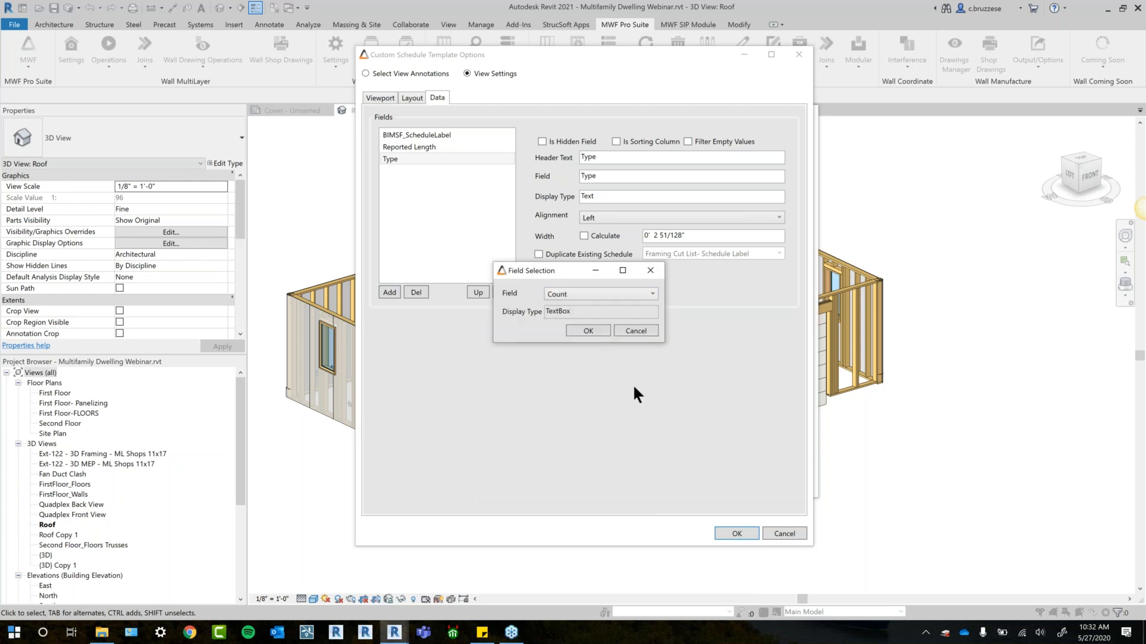
pyautogui.click(591, 331)
# - Move the Type field up to the first place in the schedule's field order
pyautogui.click(412, 159)
pyautogui.click(477, 292)
pyautogui.click(477, 292)
# - Set the header text of the BIMSF_ScheduleLabel field to Label
pyautogui.click(407, 147)
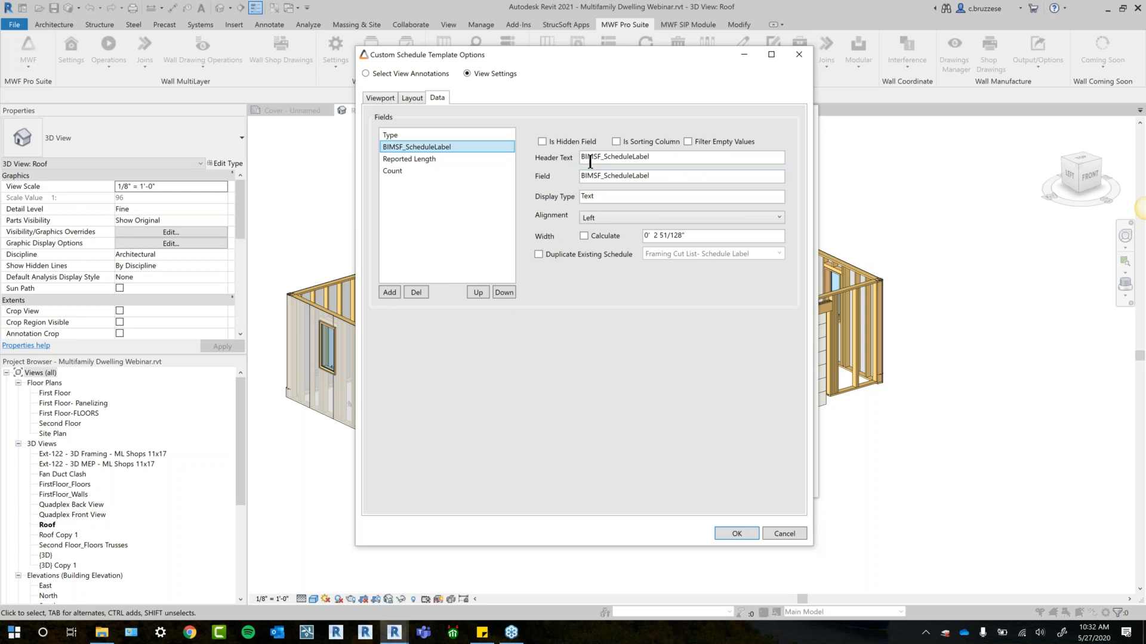
pyautogui.click(425, 134)
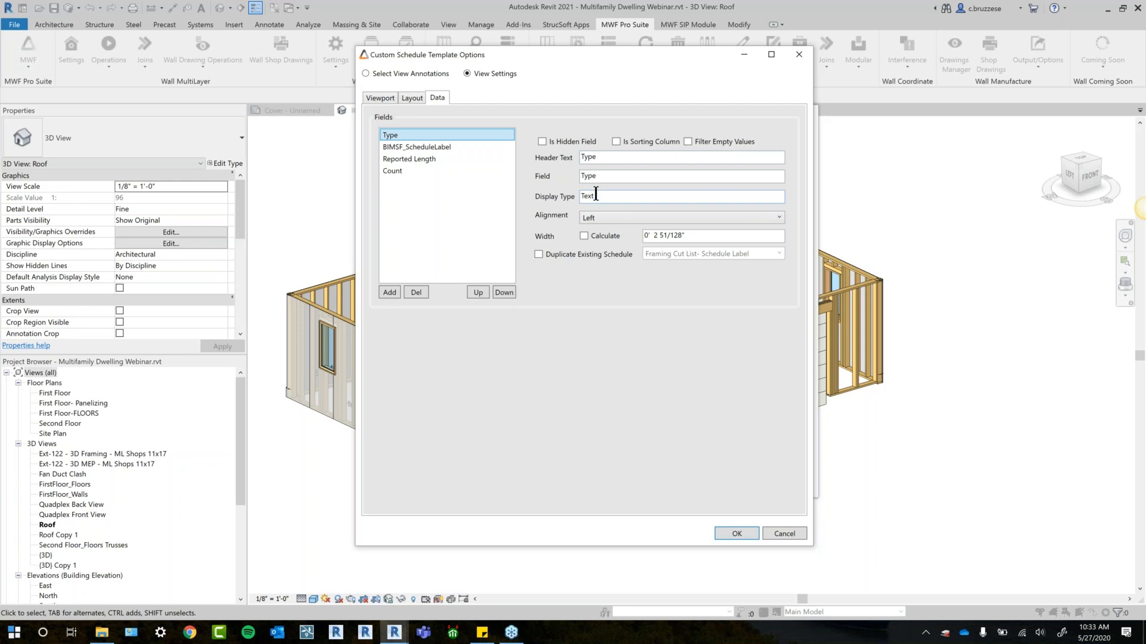
pyautogui.click(439, 147)
pyautogui.click(408, 135)
pyautogui.click(442, 148)
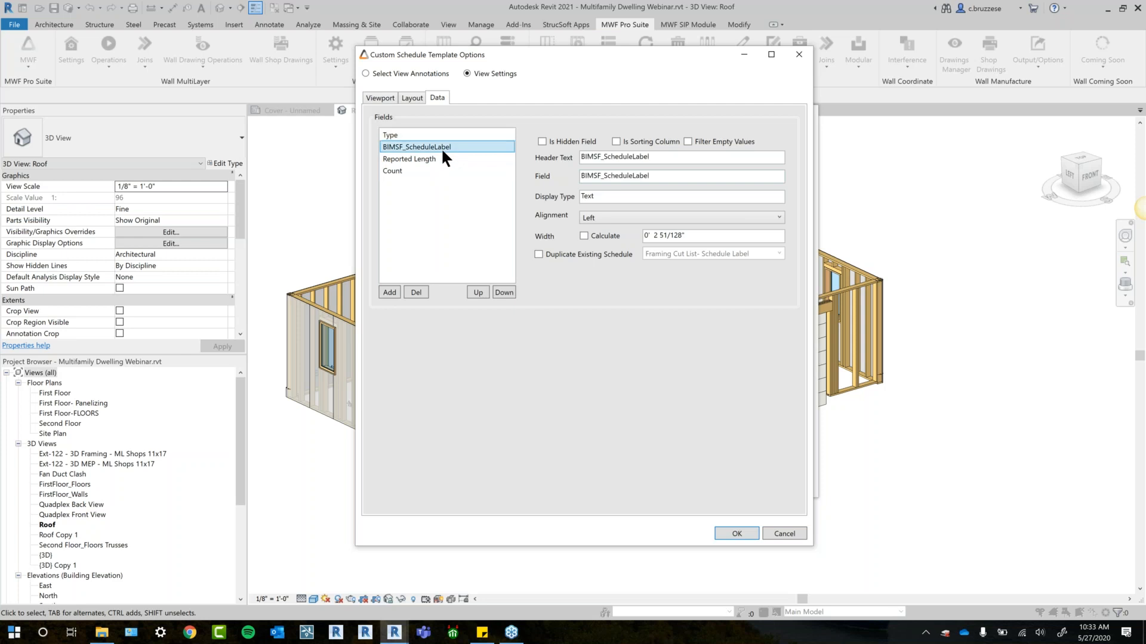
pyautogui.moveTo(664, 154); pyautogui.dragTo(550, 174)
pyautogui.write('Label')
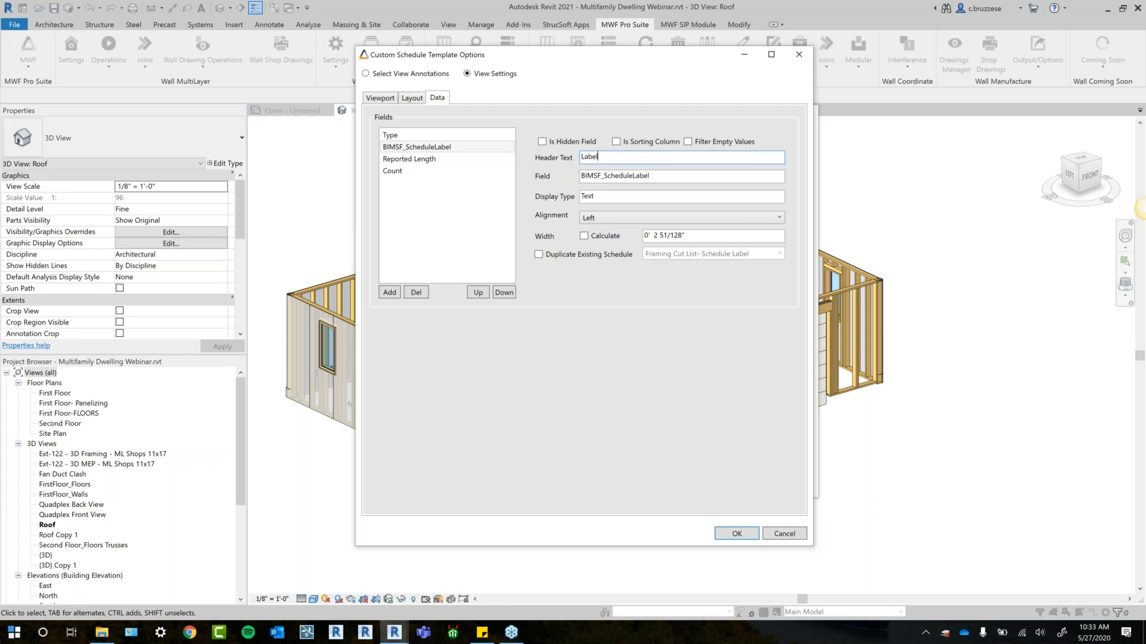
# - Set the BIMSF_ScheduleLabel field's alignment to Center and have its width calculated
pyautogui.moveTo(662, 173); pyautogui.dragTo(562, 189)
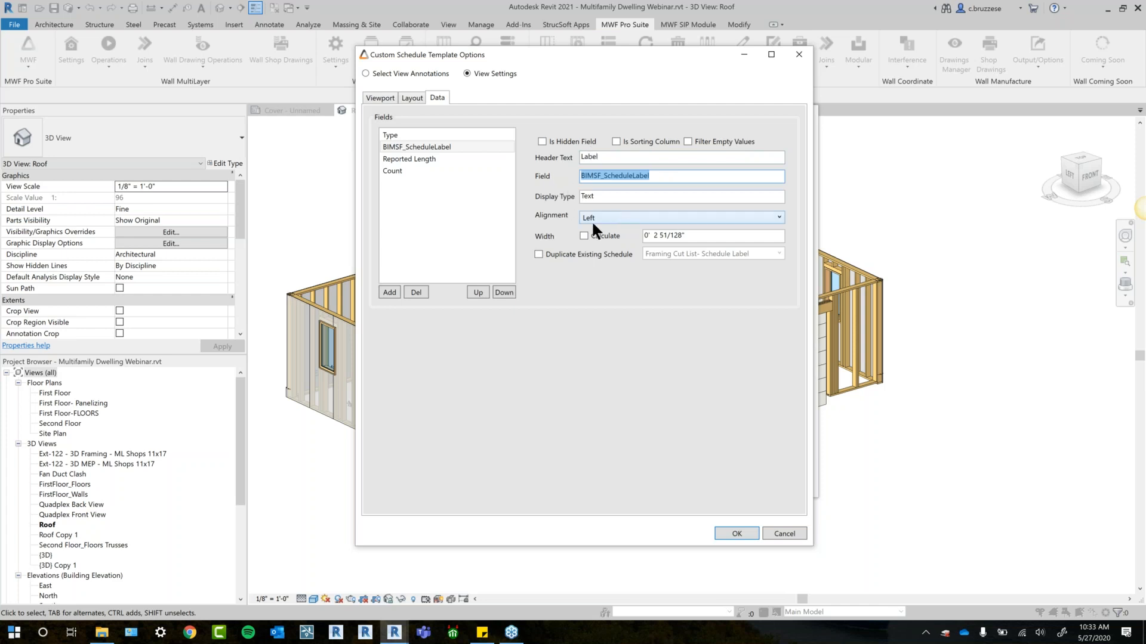
pyautogui.click(614, 216)
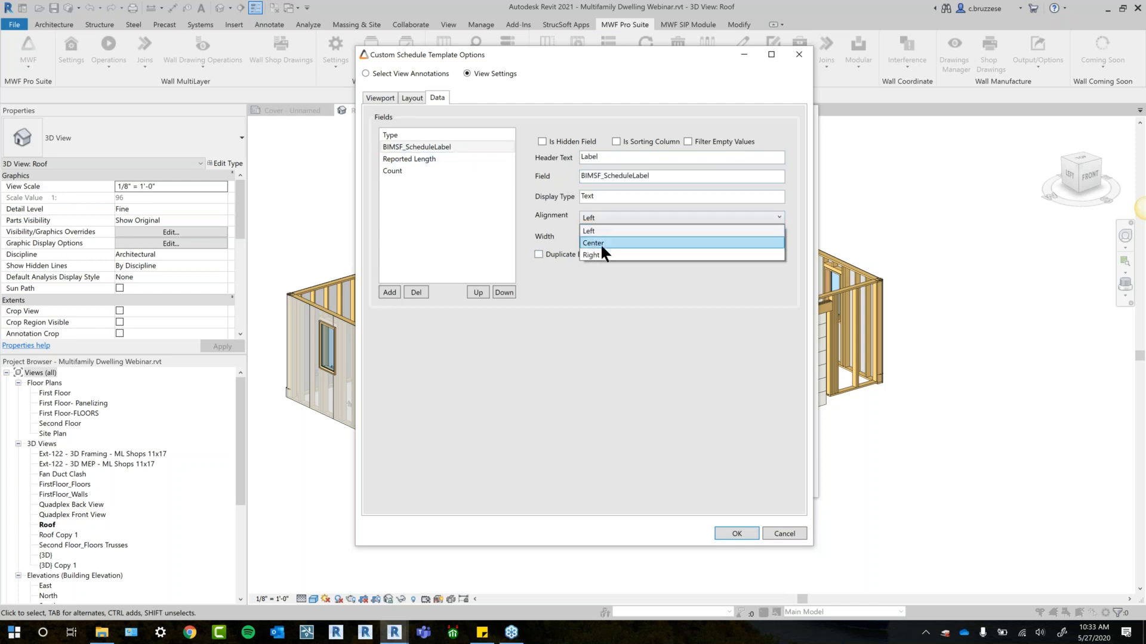
pyautogui.click(600, 242)
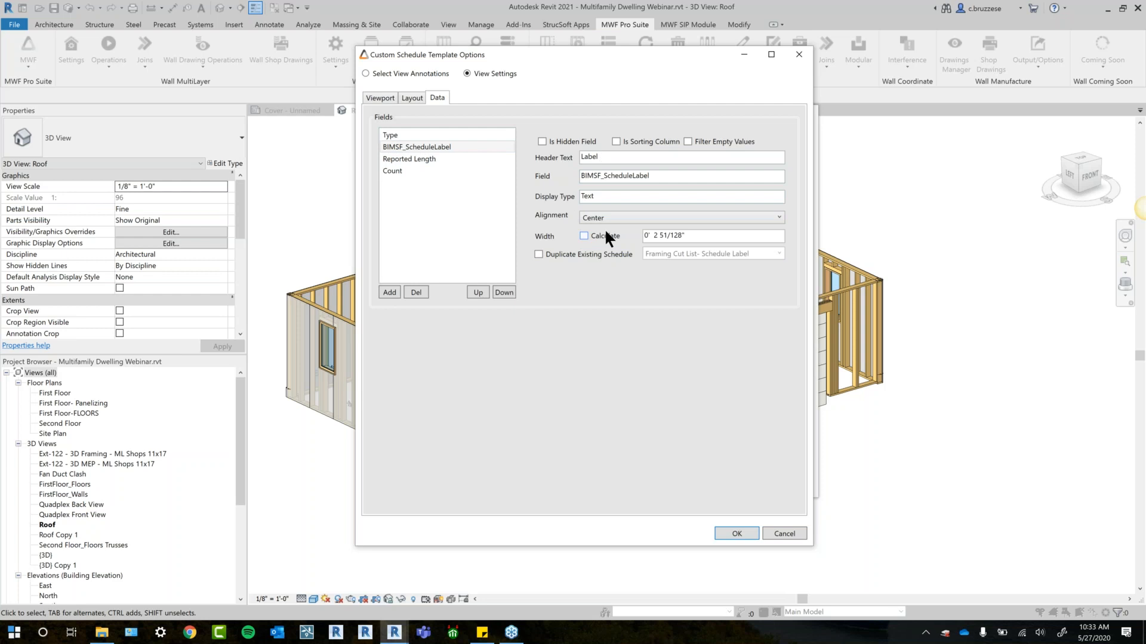
pyautogui.click(603, 237)
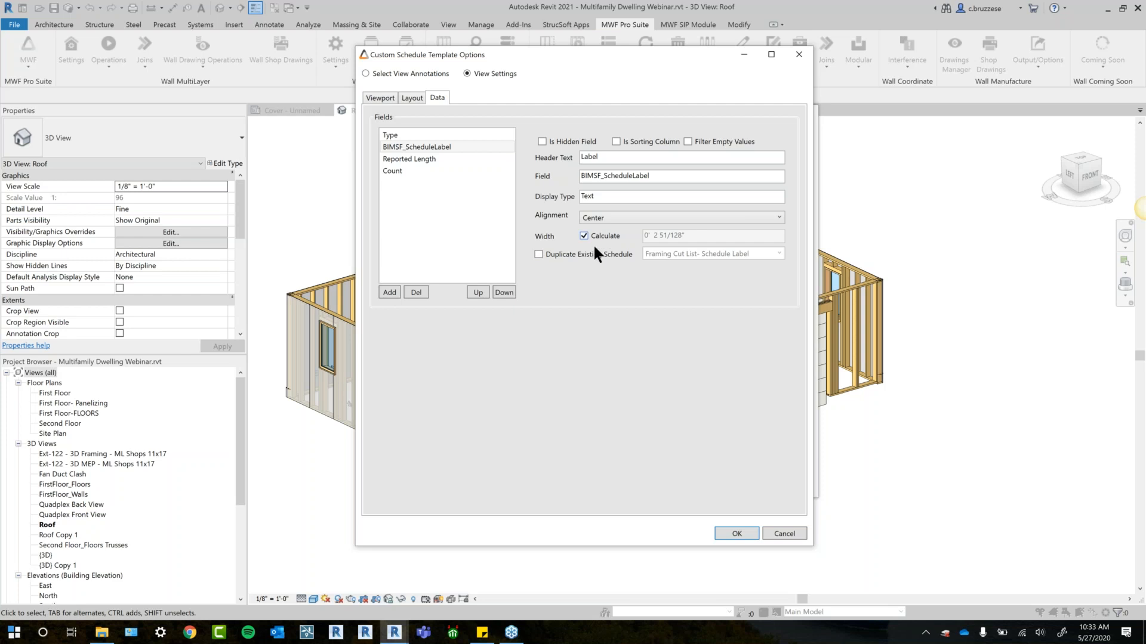
# - Make the BIMSF_ScheduleLabel field a sorting column of the schedule
pyautogui.click(435, 134)
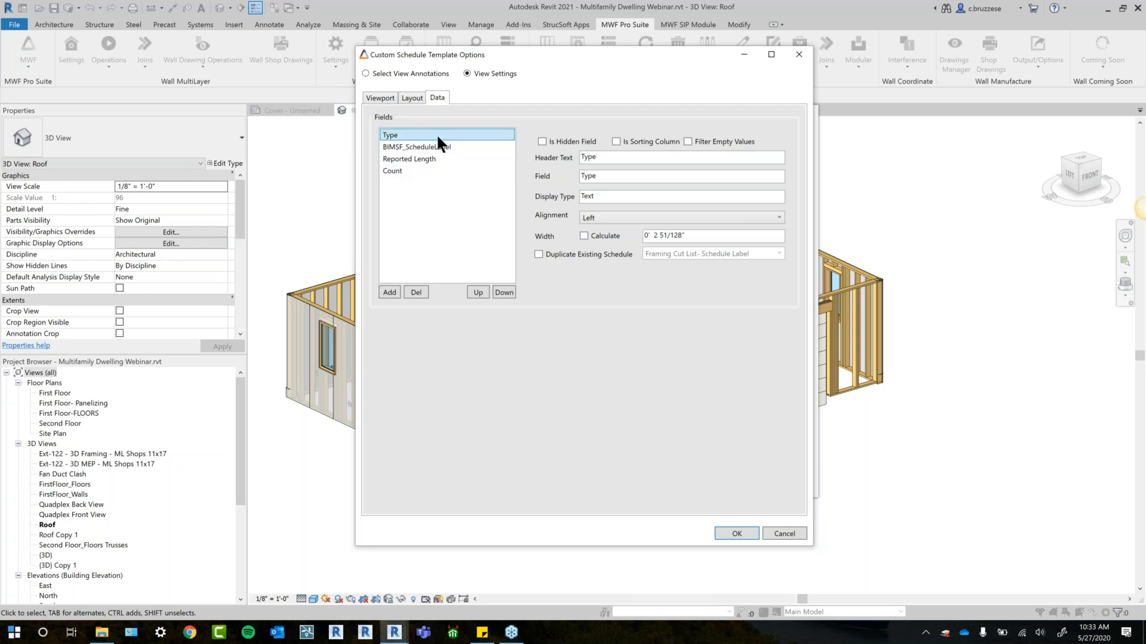
pyautogui.click(432, 146)
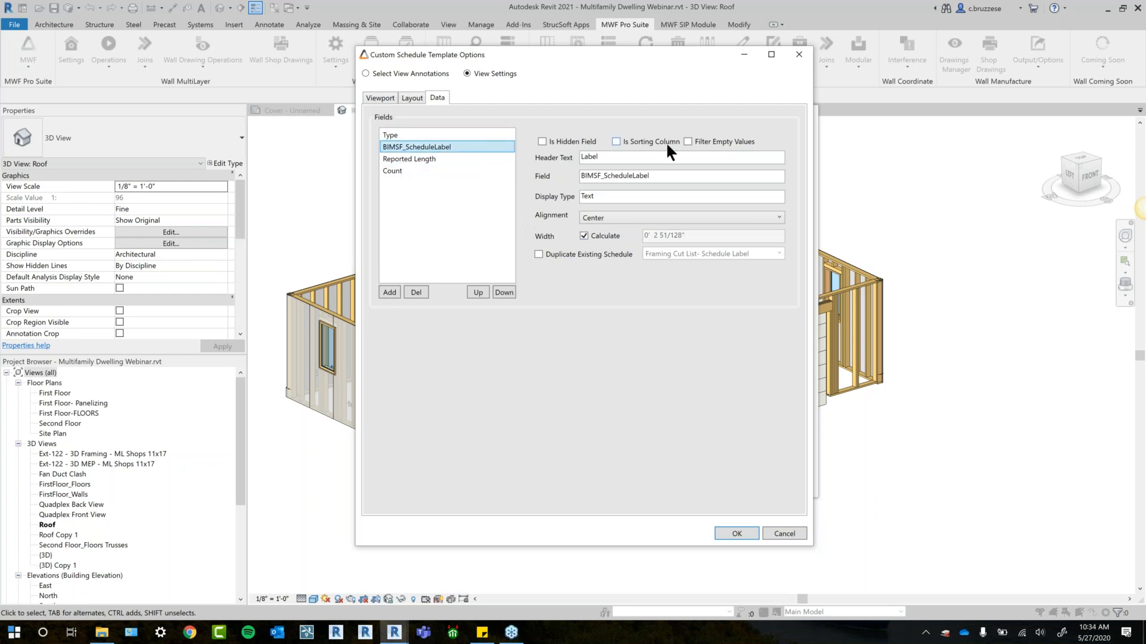
pyautogui.click(660, 142)
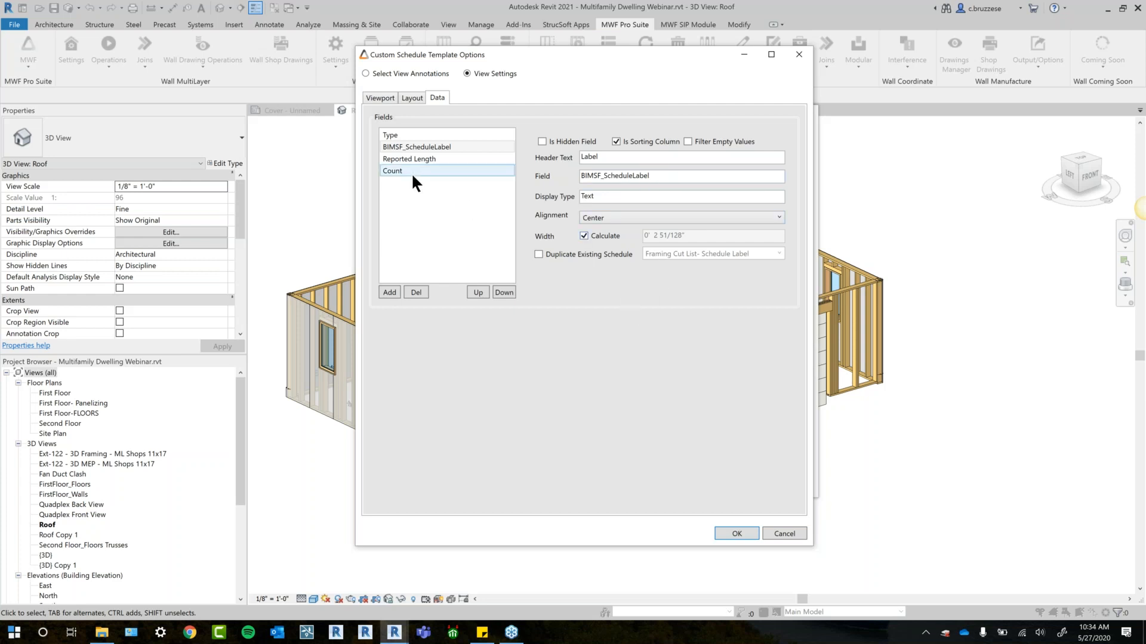
# - Set the Type field's alignment to Center
pyautogui.click(430, 135)
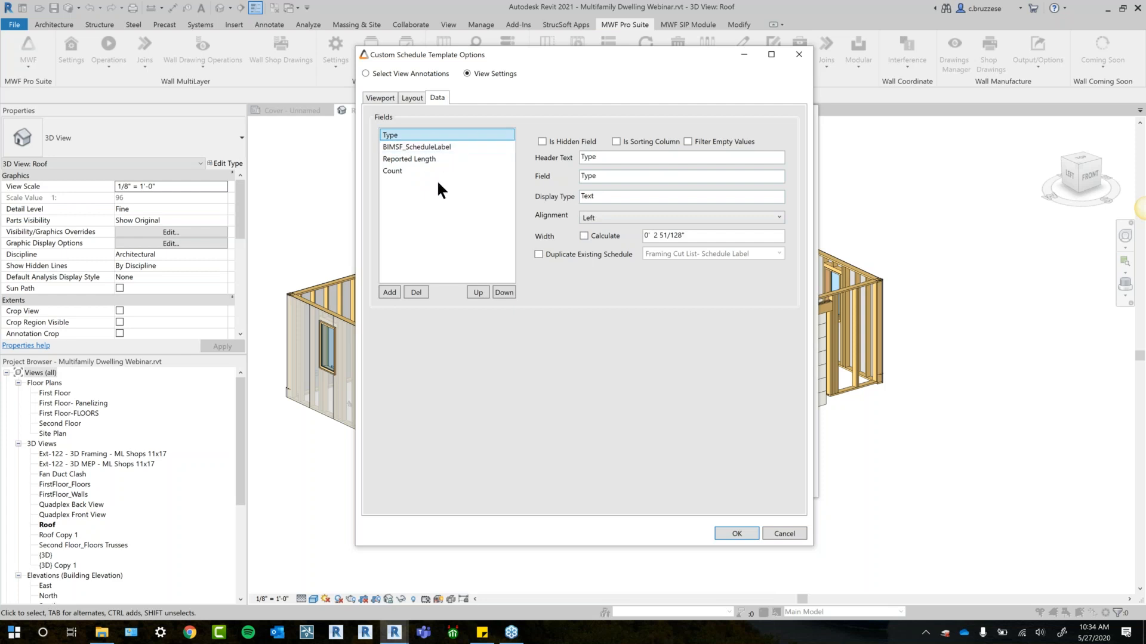
pyautogui.click(600, 218)
pyautogui.click(588, 239)
# - Configure the Reported Length field with Center alignment, calculated width and the header text Length
pyautogui.click(422, 148)
pyautogui.click(429, 159)
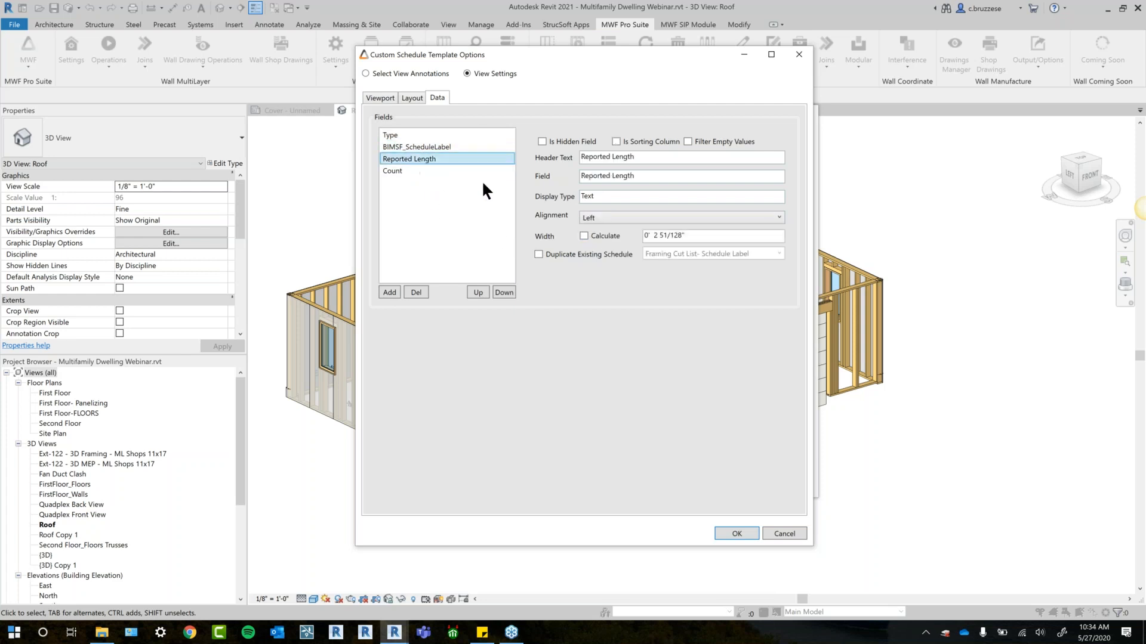
pyautogui.click(596, 218)
pyautogui.click(595, 238)
pyautogui.click(585, 236)
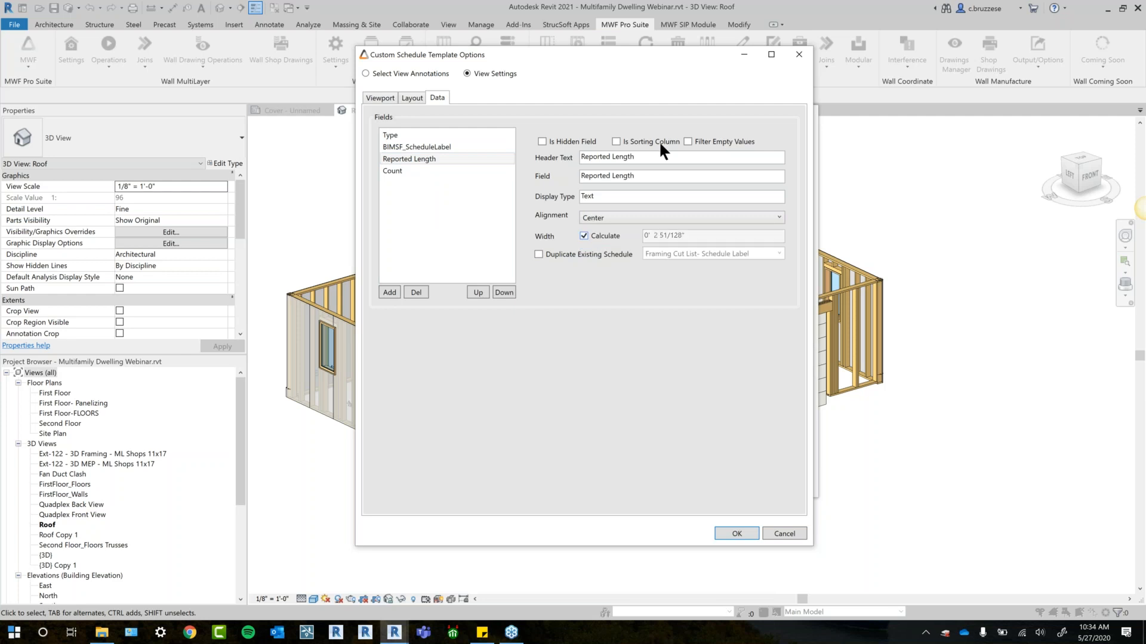
pyautogui.moveTo(642, 160); pyautogui.dragTo(556, 183)
pyautogui.write('Length')
# - Set the Count field's alignment to Center and have its width calculated
pyautogui.click(399, 170)
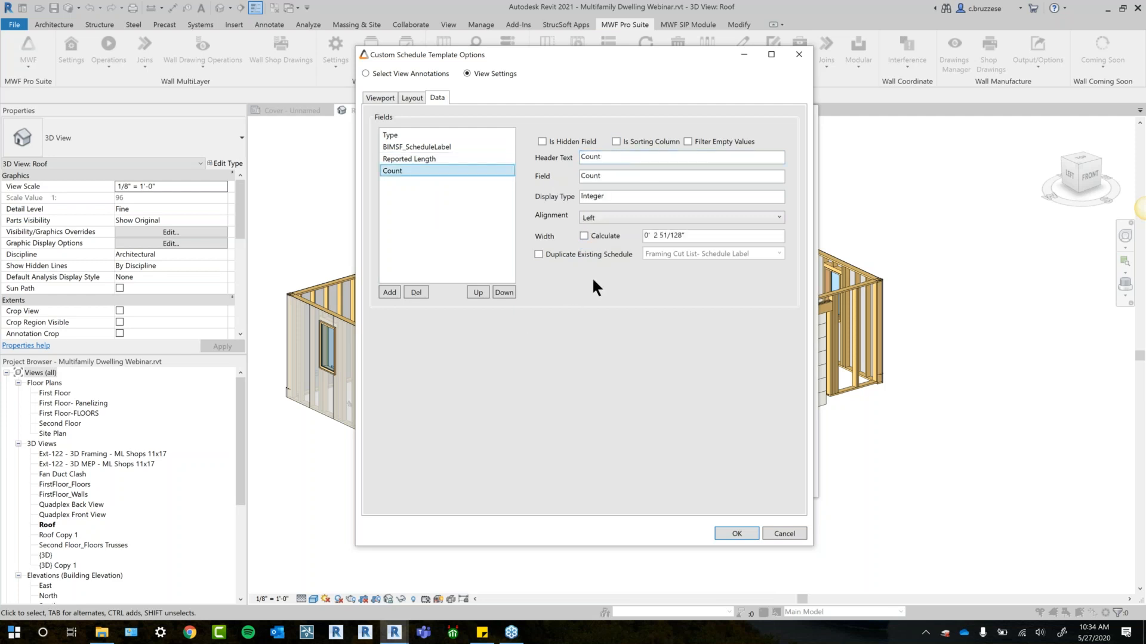
pyautogui.click(610, 218)
pyautogui.click(602, 240)
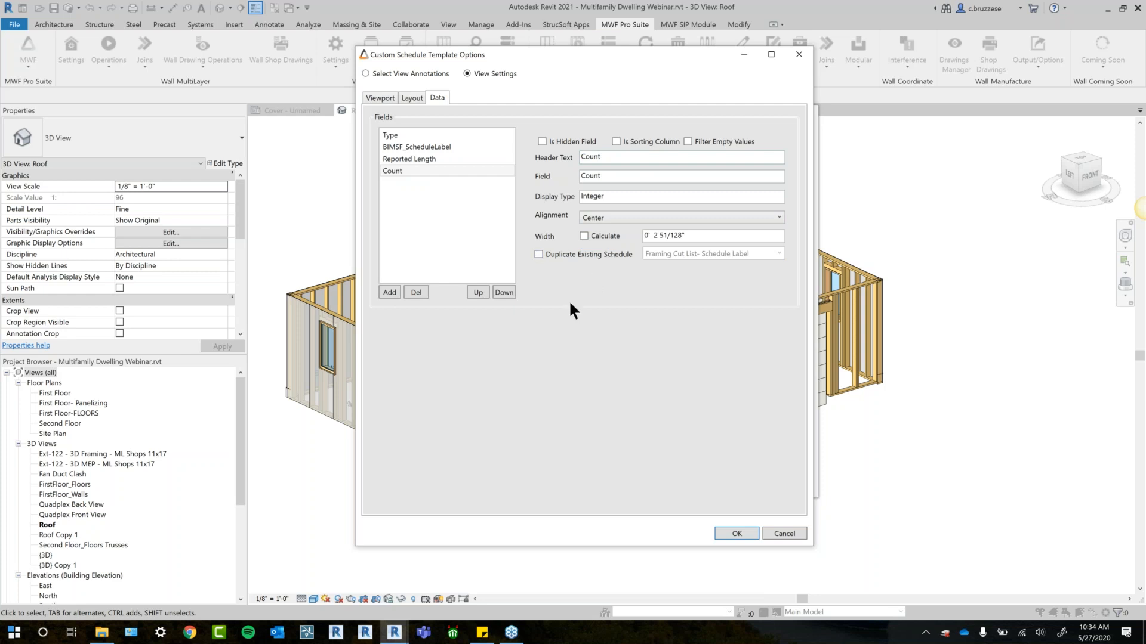
pyautogui.click(584, 236)
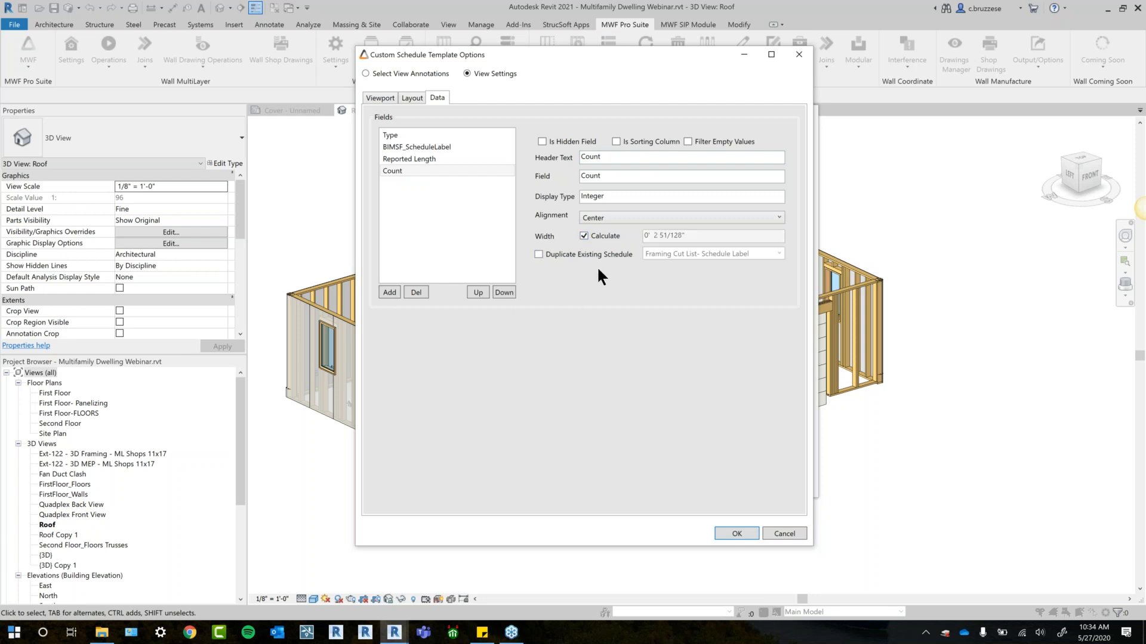
# - Review the settings of all four data fields and accept the custom schedule template options
pyautogui.click(423, 136)
pyautogui.click(420, 146)
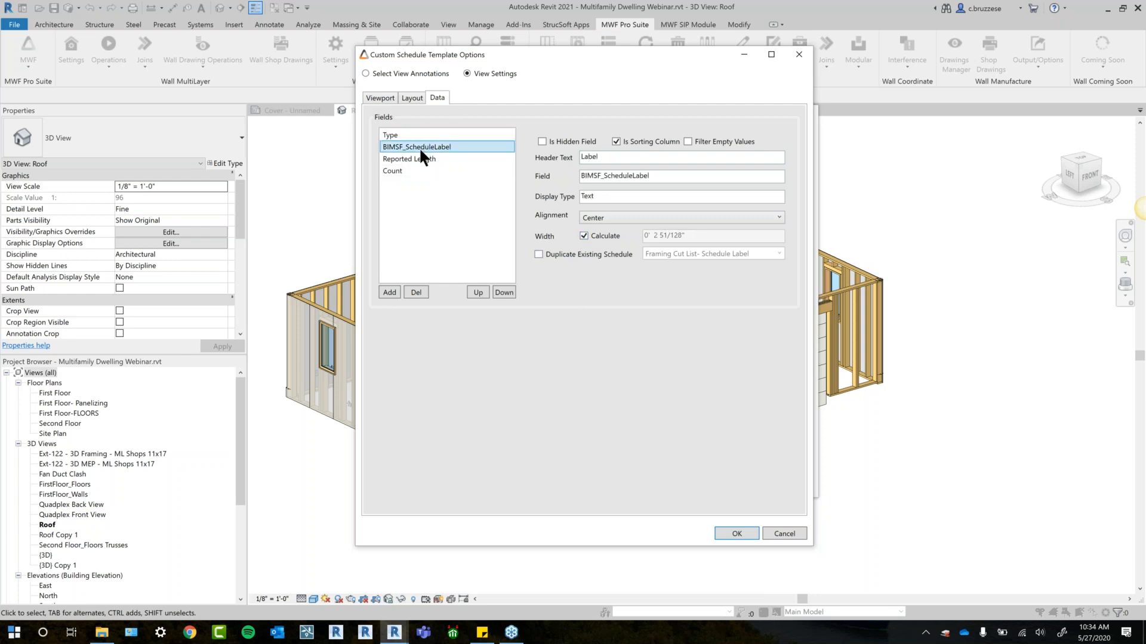
pyautogui.click(416, 158)
pyautogui.click(412, 170)
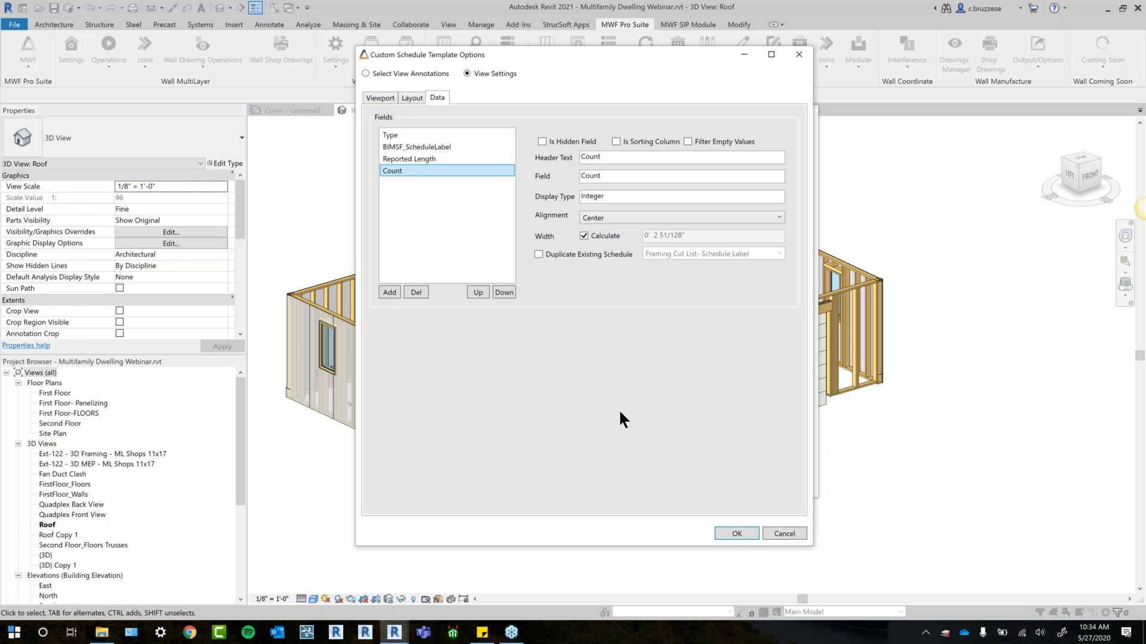
pyautogui.click(735, 535)
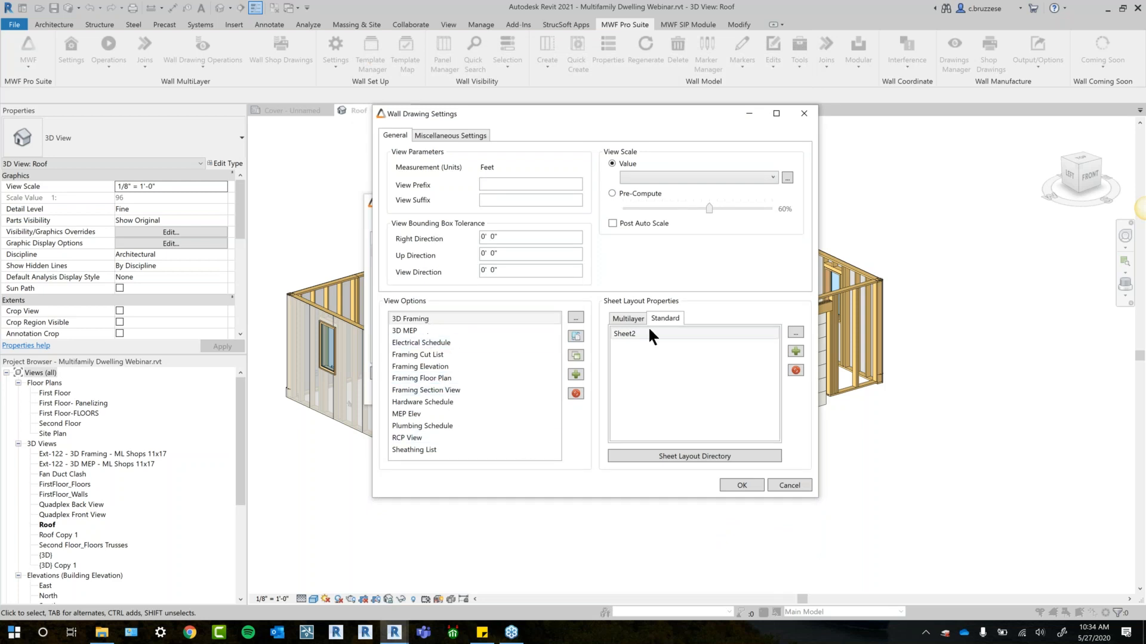
# - Open the properties of the Standard layout's Sheet2 and assign Framing Cut List to the Lower Left Zone
pyautogui.click(792, 331)
pyautogui.moveTo(555, 148); pyautogui.dragTo(688, 151)
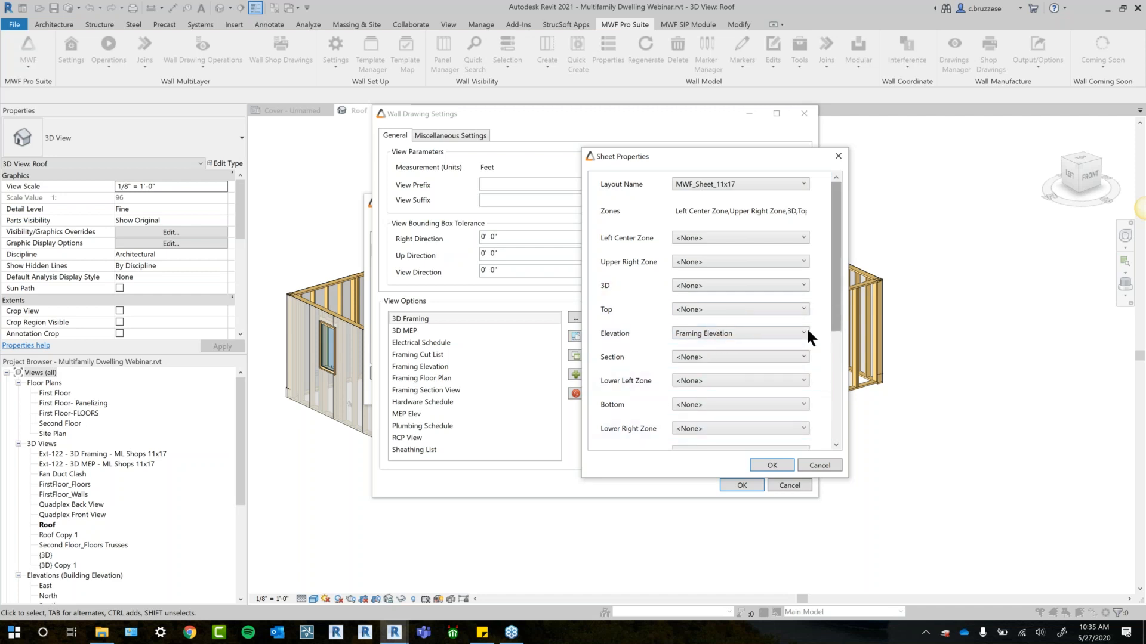
pyautogui.moveTo(833, 324)
pyautogui.mouseDown()
pyautogui.moveTo(811, 395)
pyautogui.moveTo(834, 327)
pyautogui.moveTo(832, 342)
pyautogui.mouseUp()
pyautogui.click(722, 356)
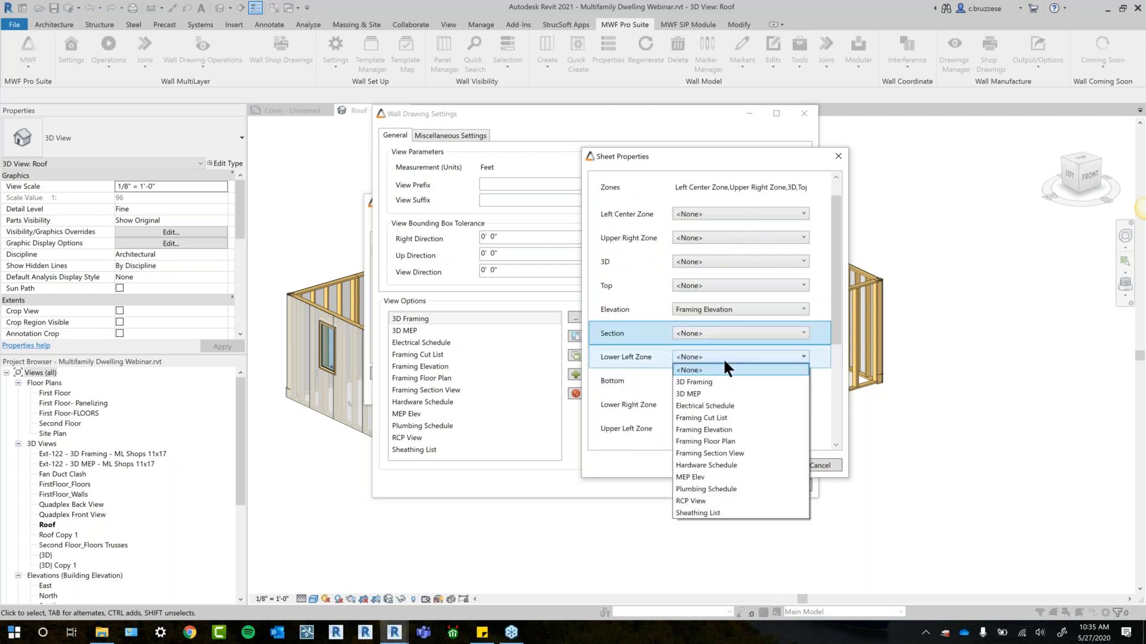
pyautogui.click(707, 417)
# - Assign RCP View to the sheet's Top zone and Framing Floor Plan to its Bottom zone
pyautogui.click(717, 285)
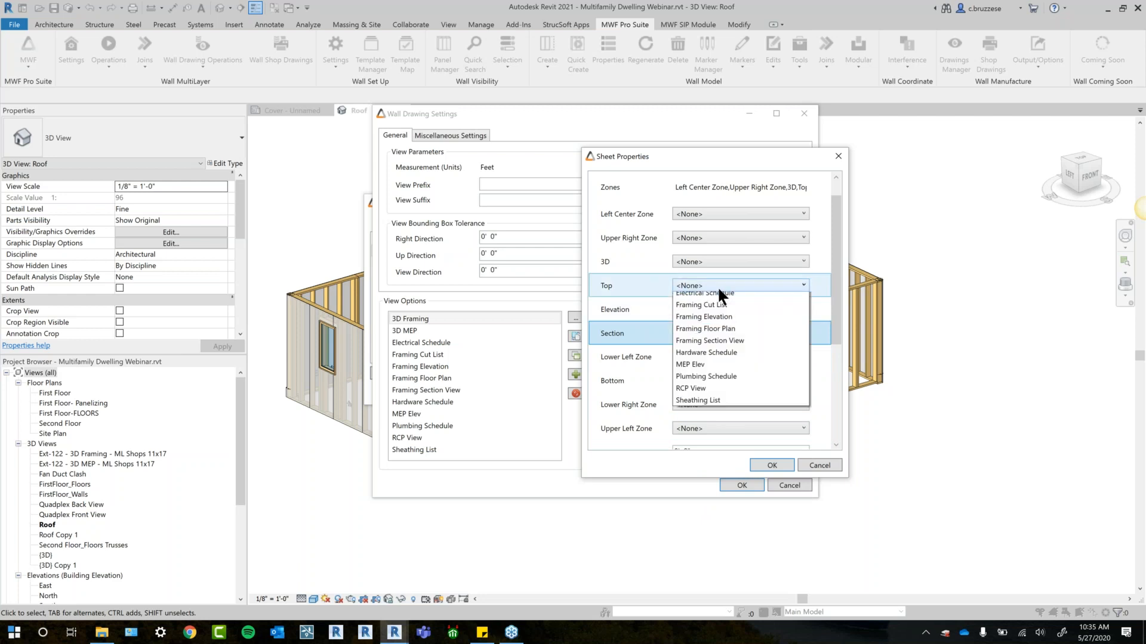
pyautogui.click(688, 429)
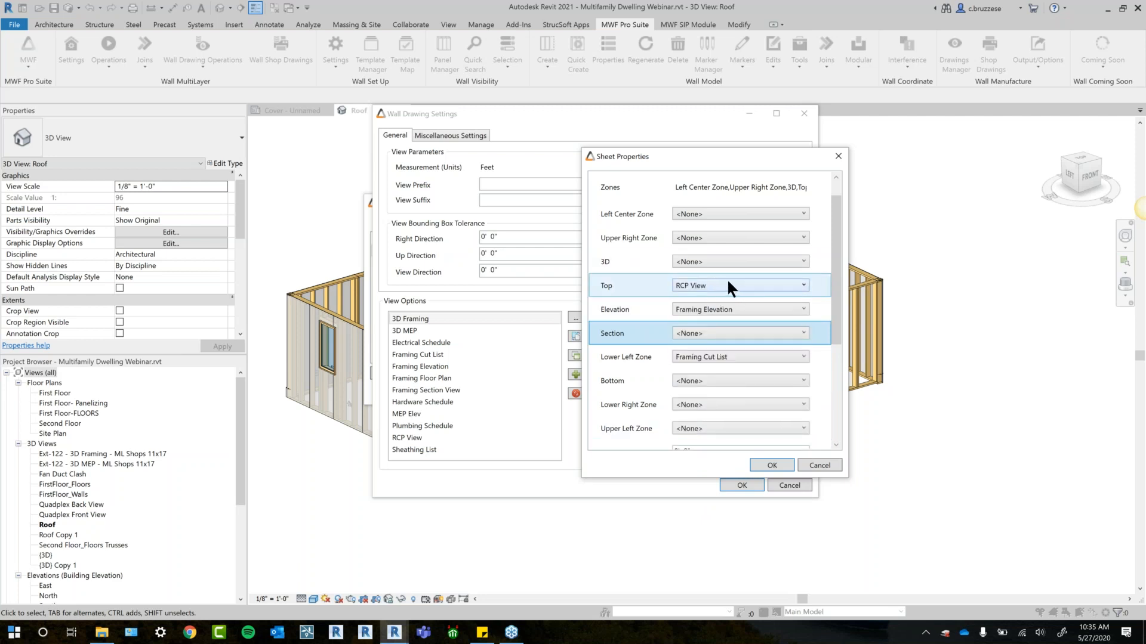
pyautogui.click(706, 381)
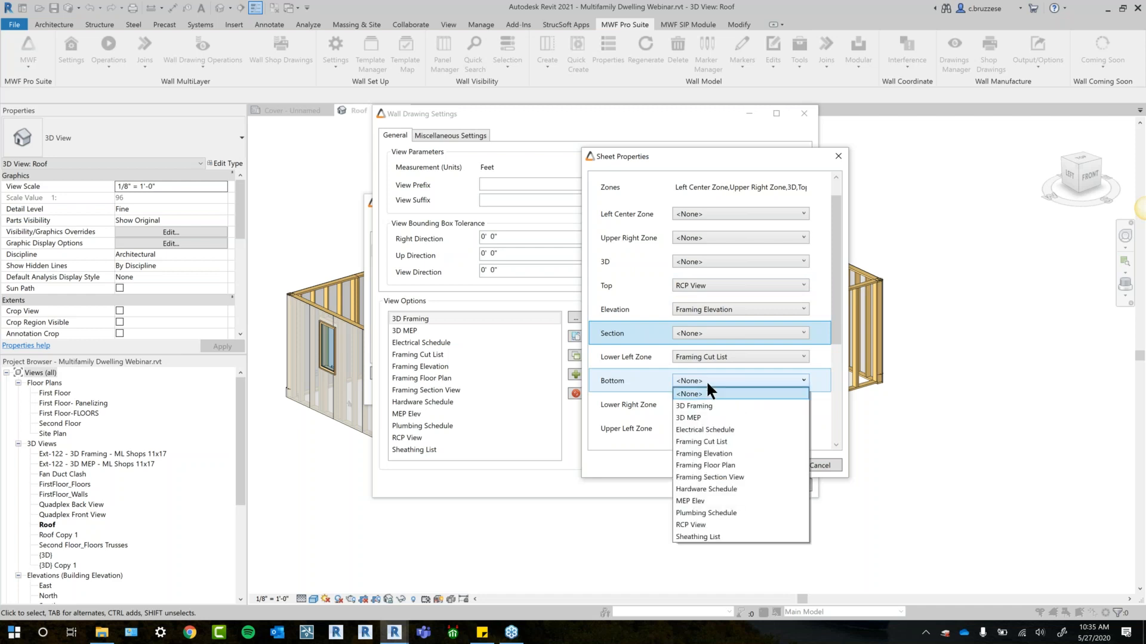
pyautogui.click(719, 468)
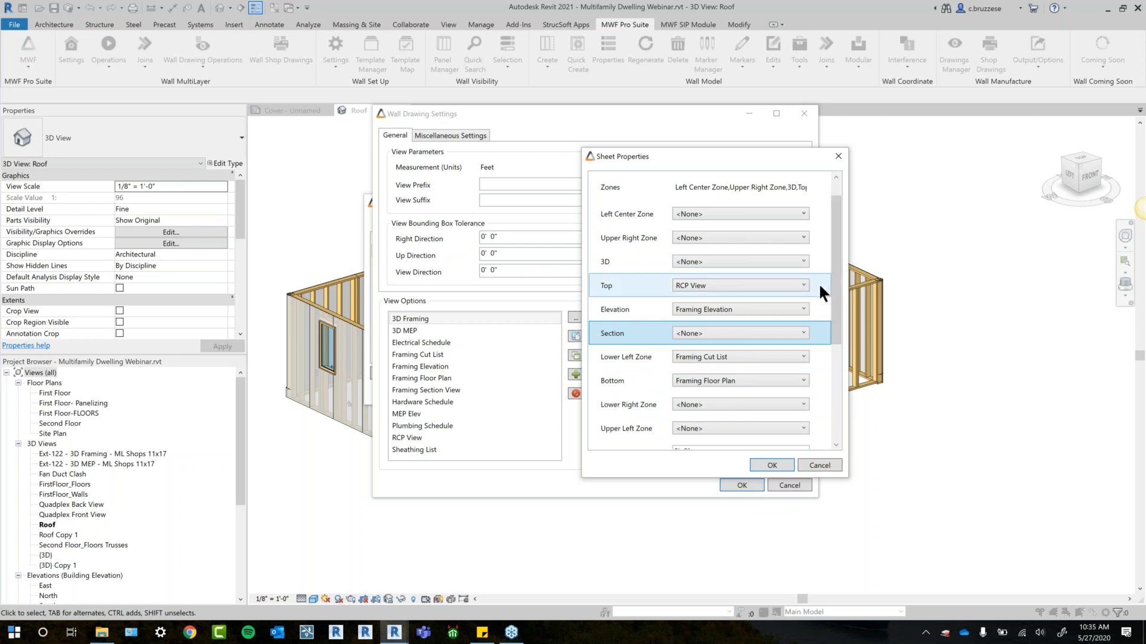
# - Assign 3D Framing to the sheet's 3D zone and accept the sheet properties
pyautogui.click(788, 261)
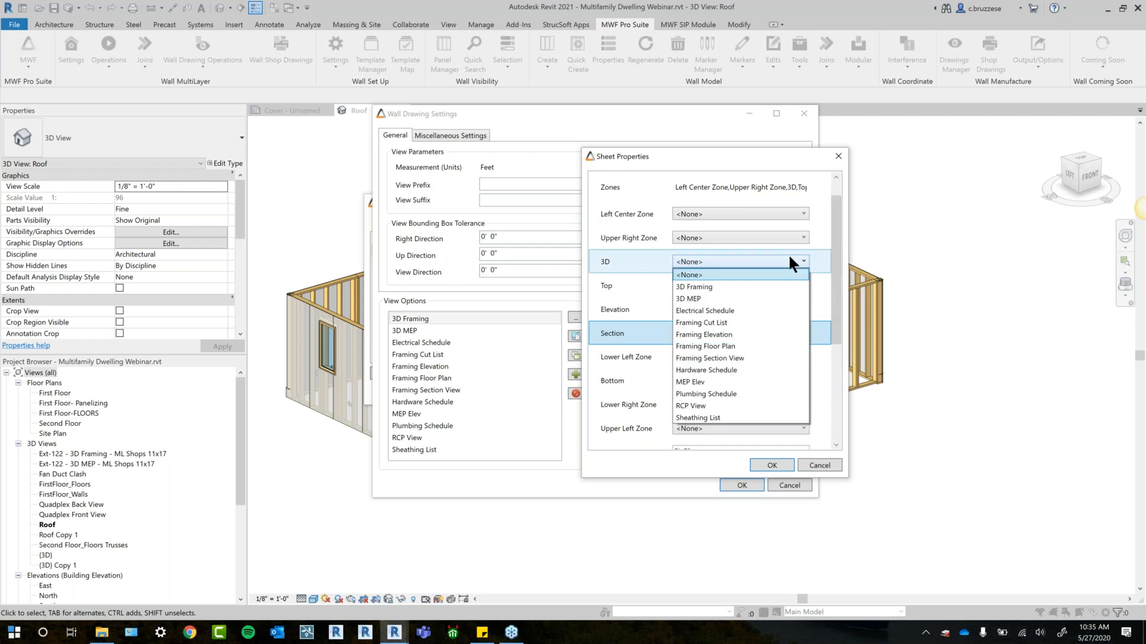
pyautogui.click(718, 287)
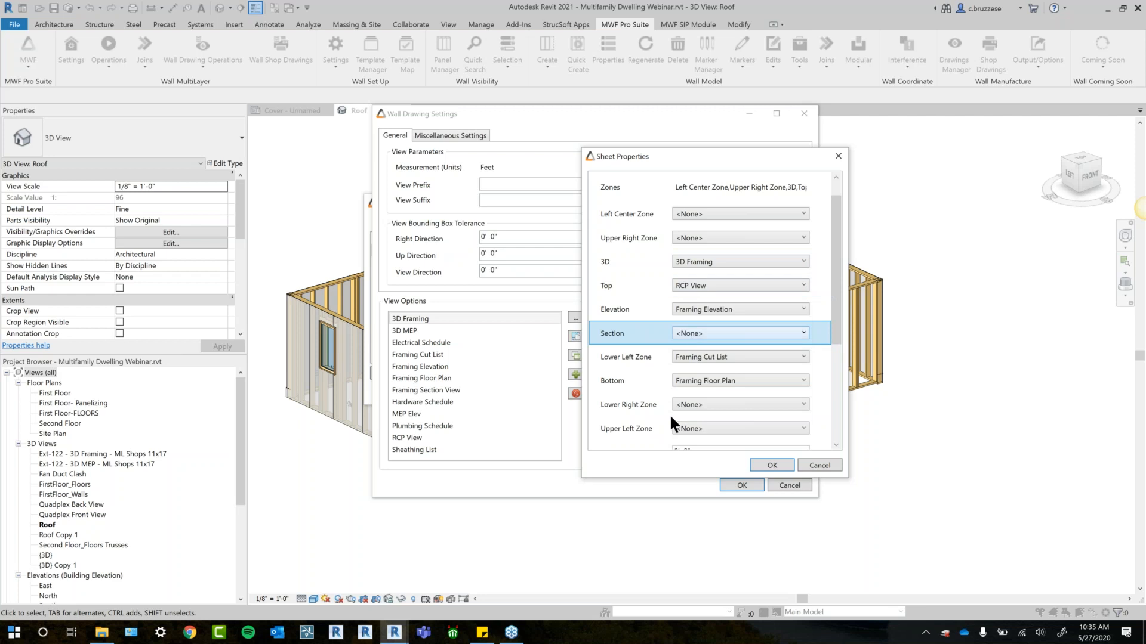
pyautogui.click(770, 466)
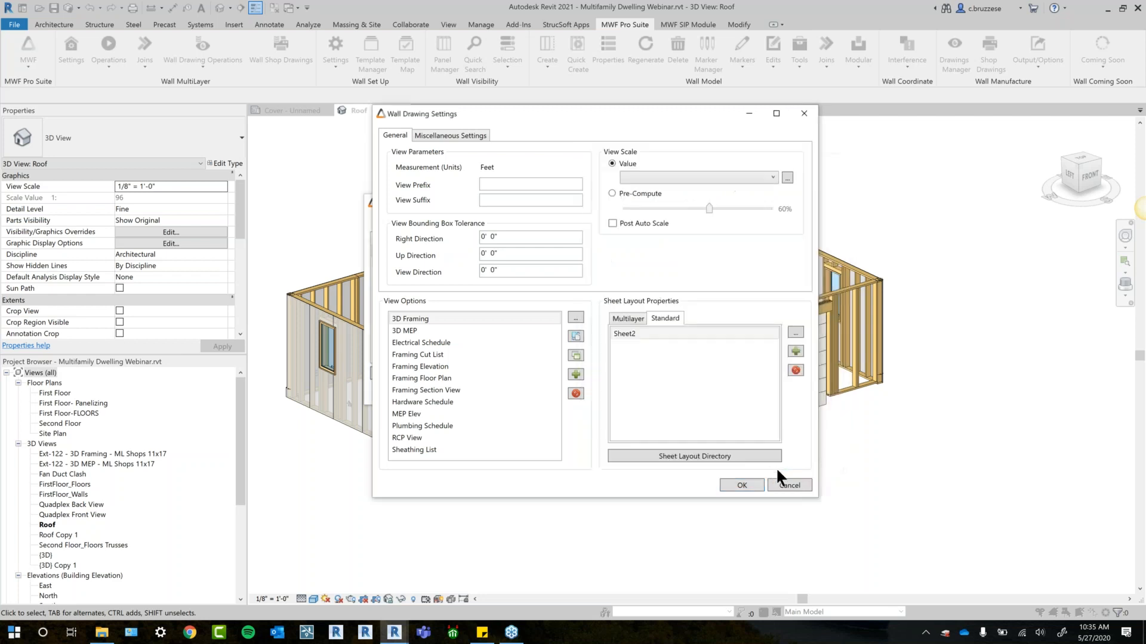
# - Review the zone assignments in the Multilayer layout's Sheet1 properties and close them without changes
pyautogui.click(675, 334)
pyautogui.click(631, 318)
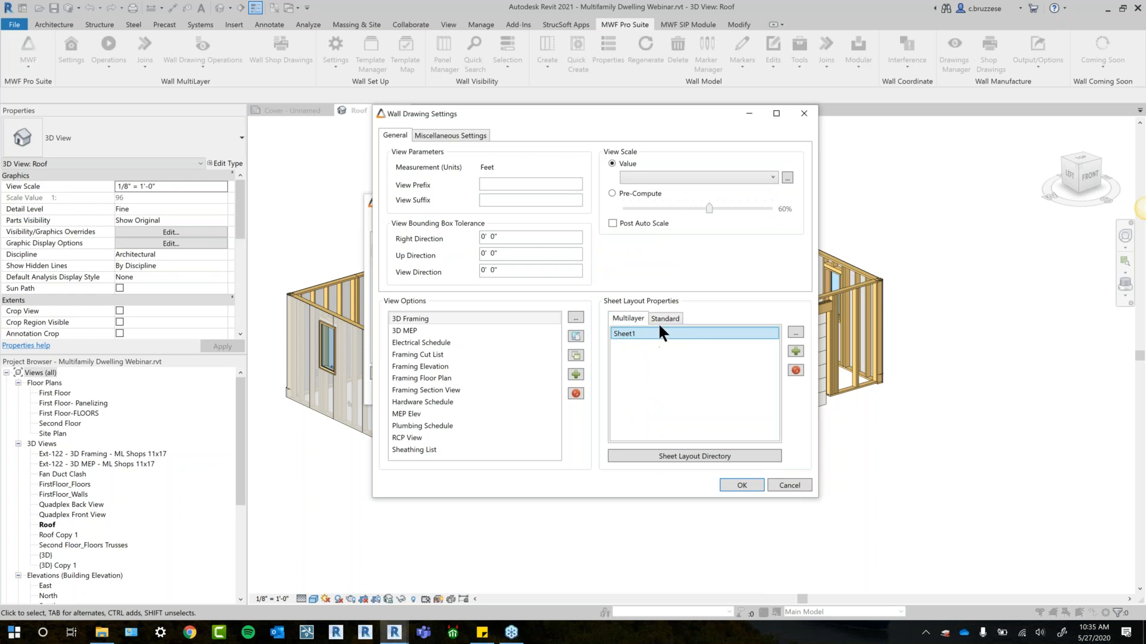
pyautogui.click(797, 332)
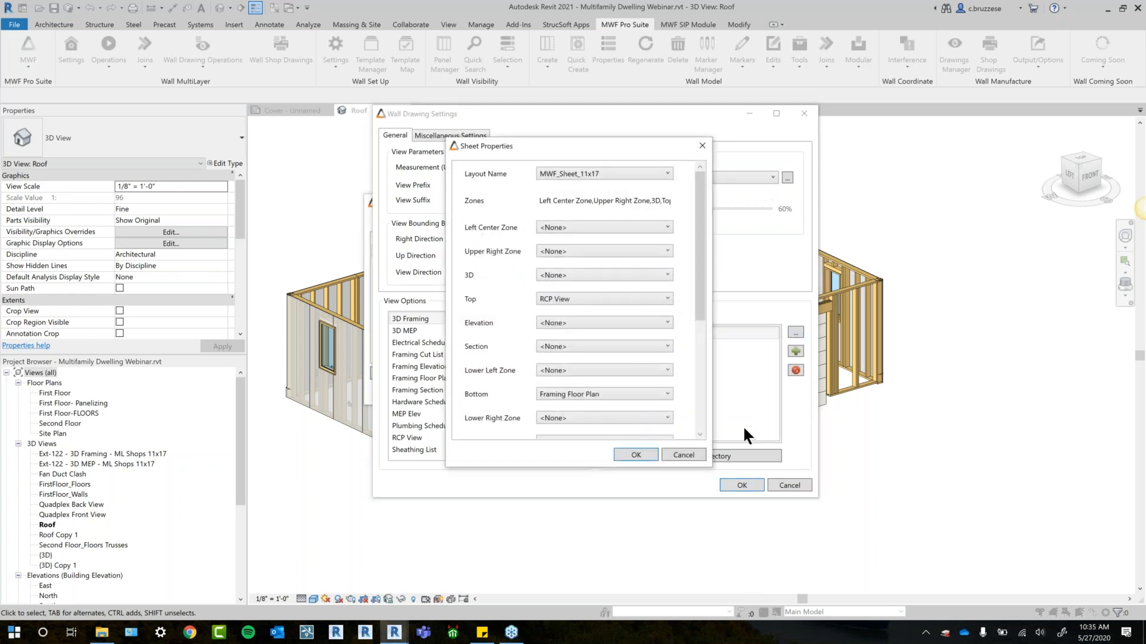
pyautogui.click(703, 146)
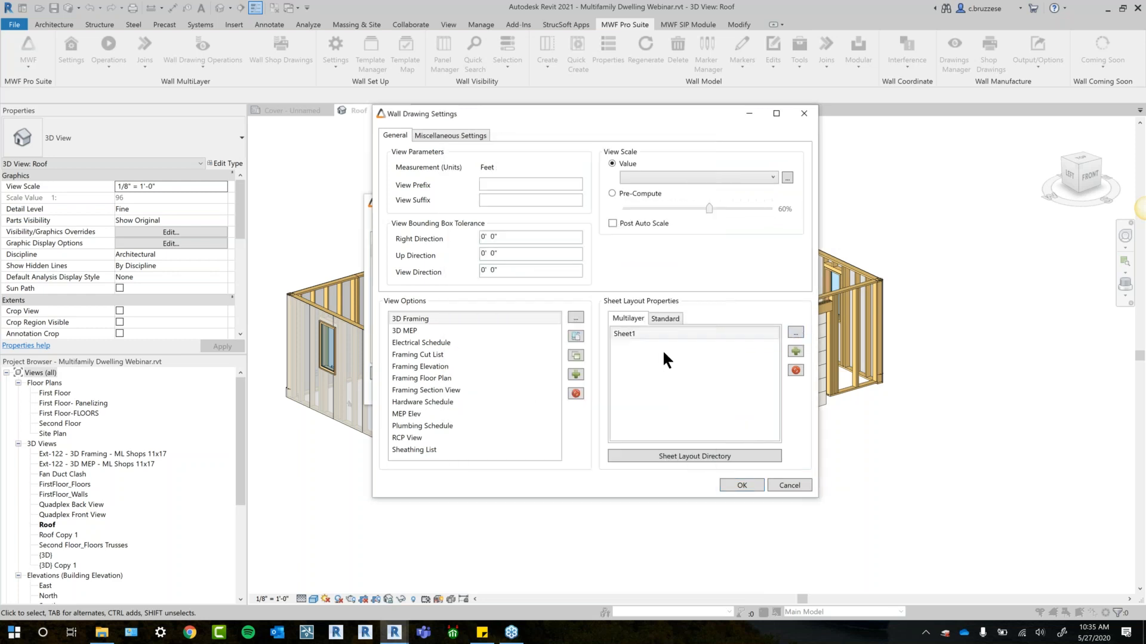
# - Check the zone assignments of the Standard layout's Sheet2 and accept the Wall Drawing Settings
pyautogui.click(673, 319)
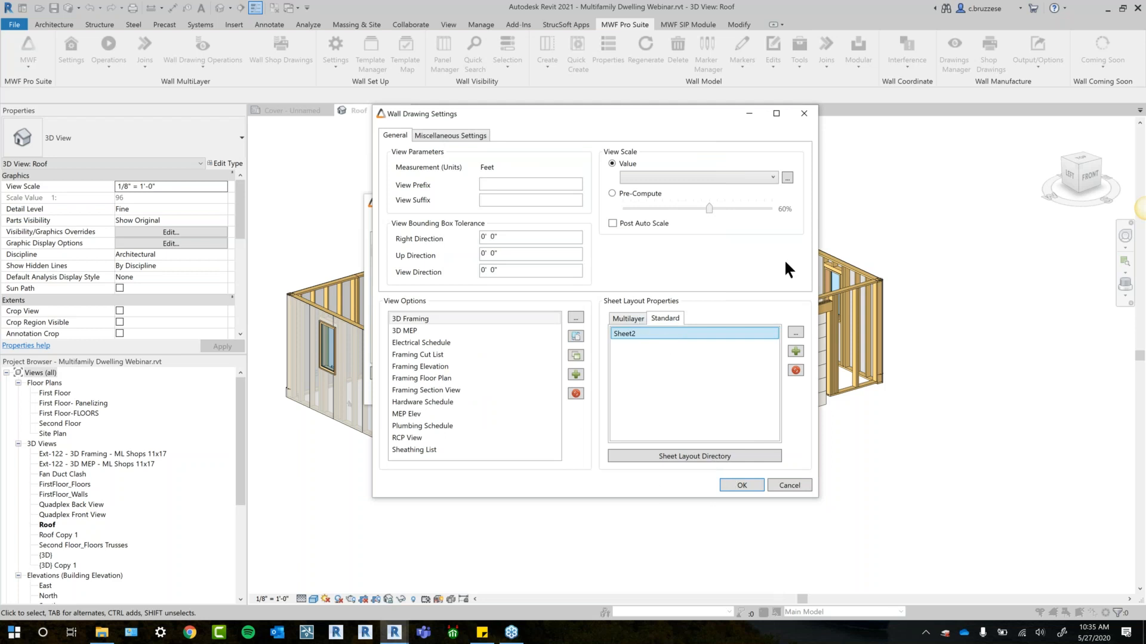
pyautogui.moveTo(682, 118)
pyautogui.mouseDown()
pyautogui.moveTo(508, 133)
pyautogui.moveTo(603, 129)
pyautogui.mouseUp()
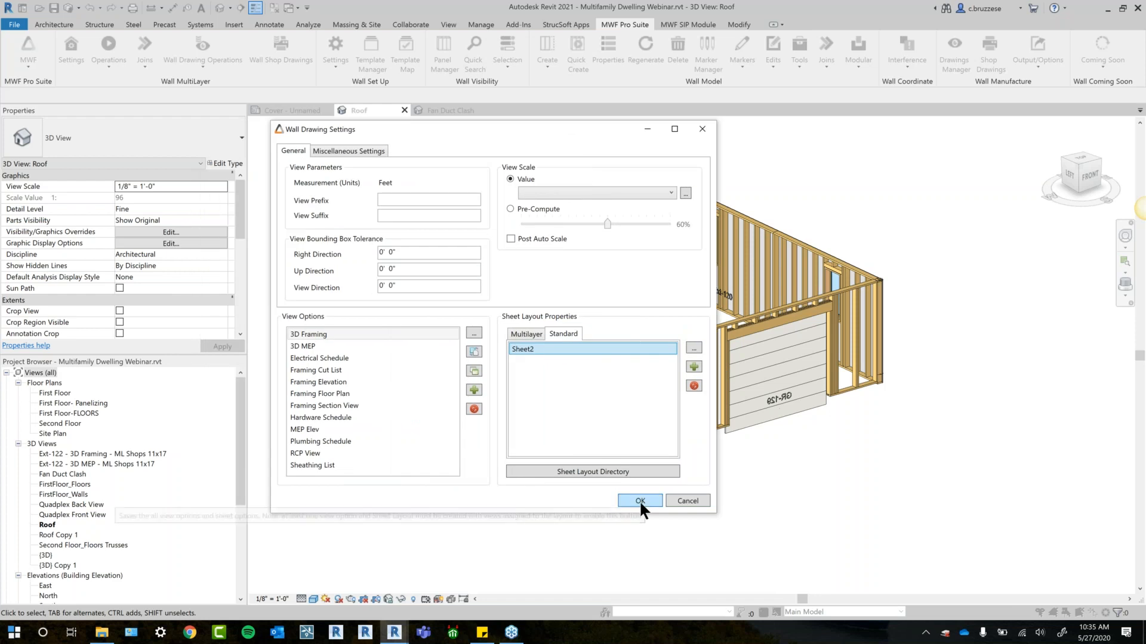
pyautogui.click(696, 347)
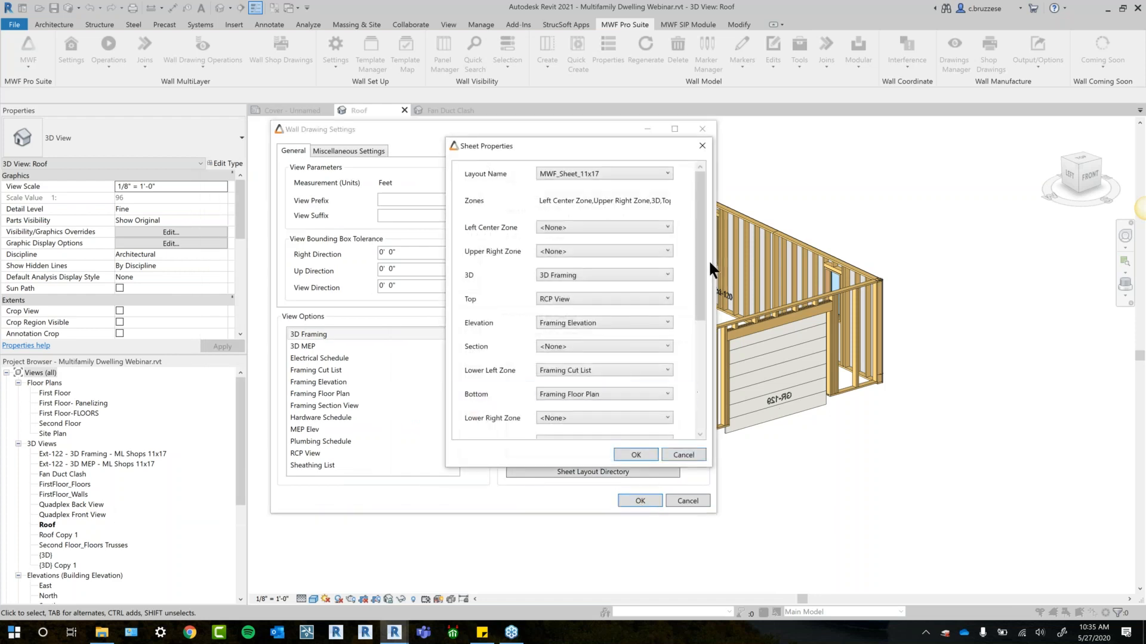
pyautogui.click(636, 455)
pyautogui.click(639, 501)
pyautogui.click(566, 392)
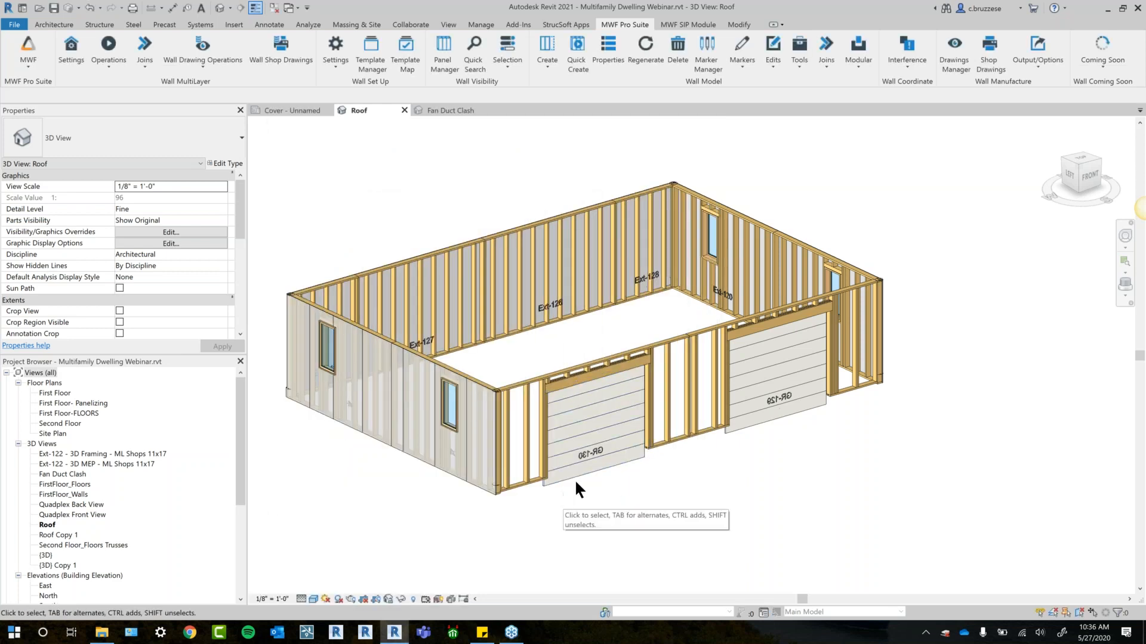
# - Select a stud in panels GR-130 and GR-129 and generate Wall Shop Drawings using the ML Shops 11x17 - Webinar settings
pyautogui.scroll(4, 523, 392)
pyautogui.click(502, 383)
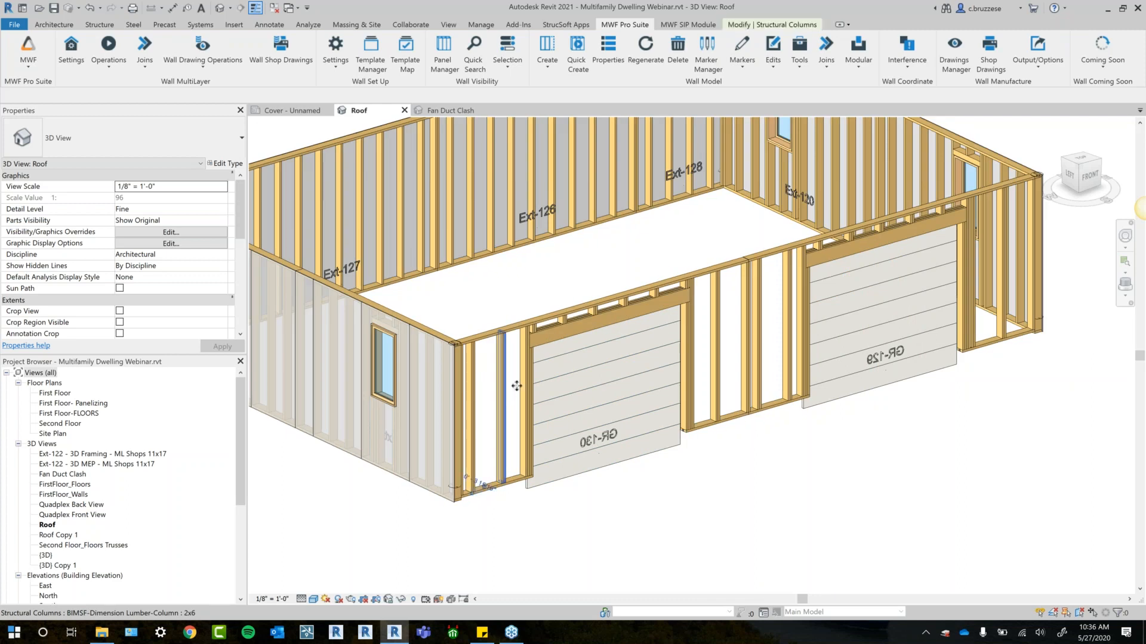
pyautogui.keyDown('ctrl'); pyautogui.click(789, 331); pyautogui.keyUp('ctrl')
pyautogui.click(281, 51)
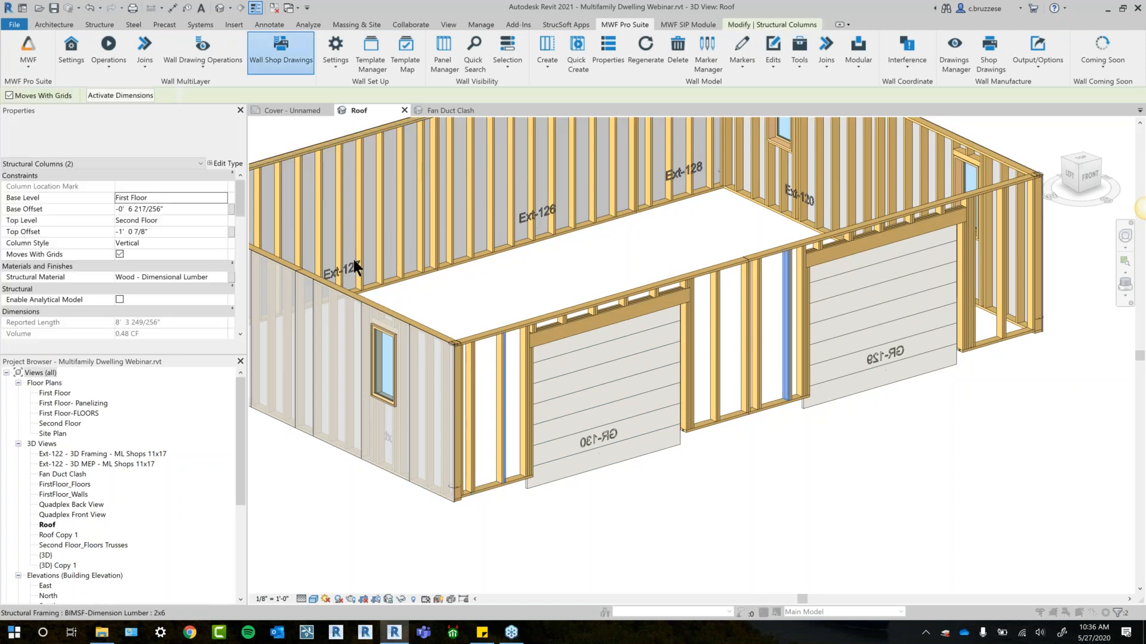
pyautogui.click(536, 298)
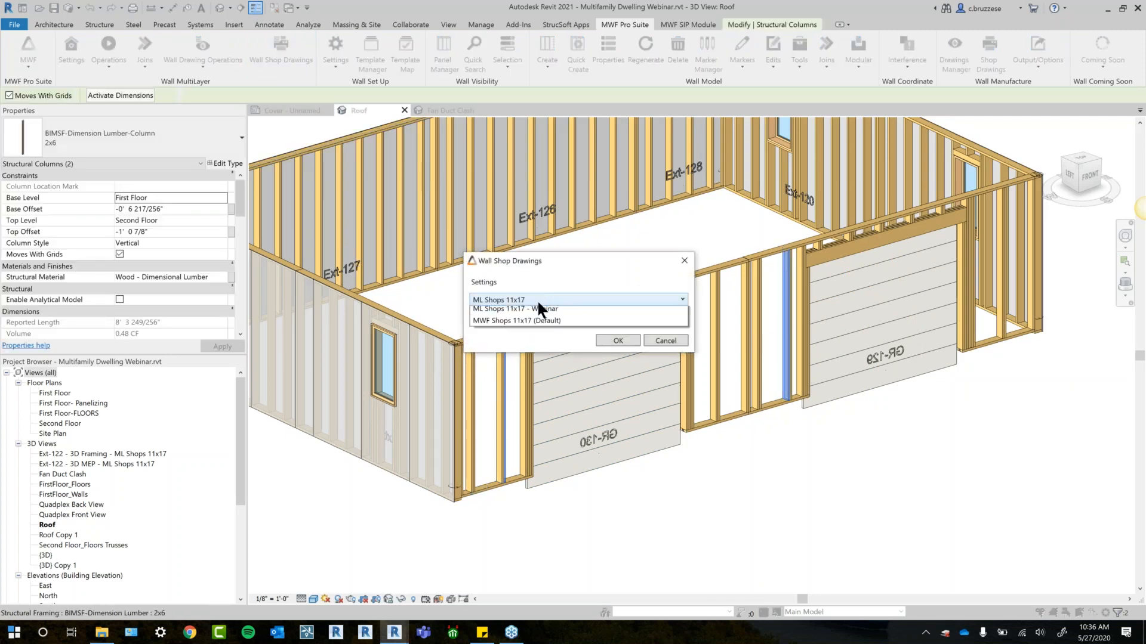
pyautogui.click(537, 324)
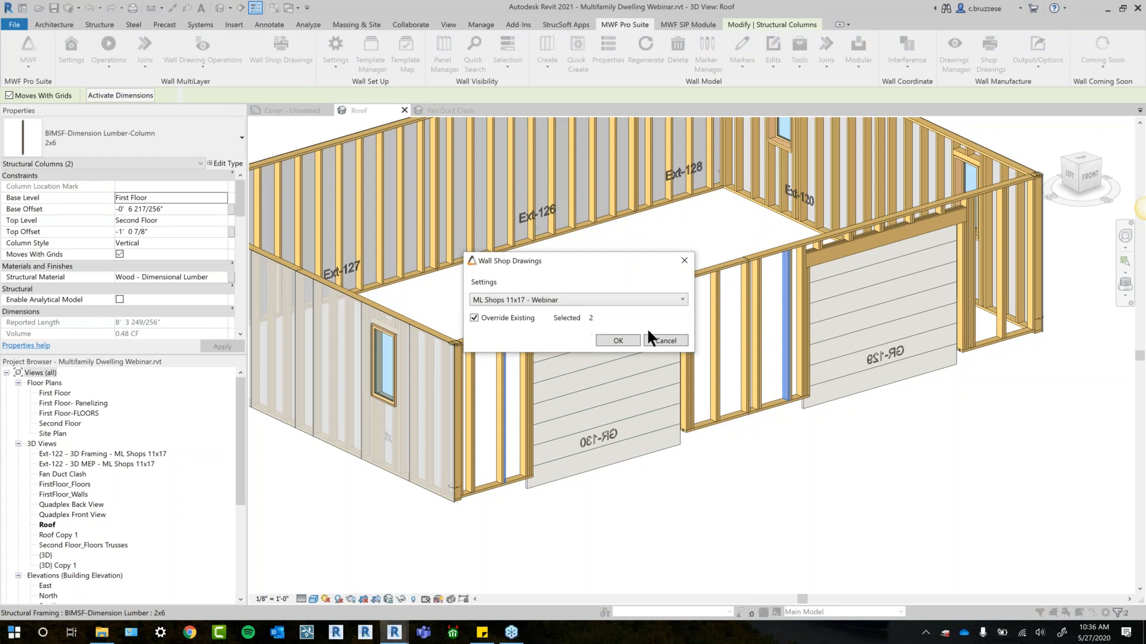
pyautogui.click(618, 340)
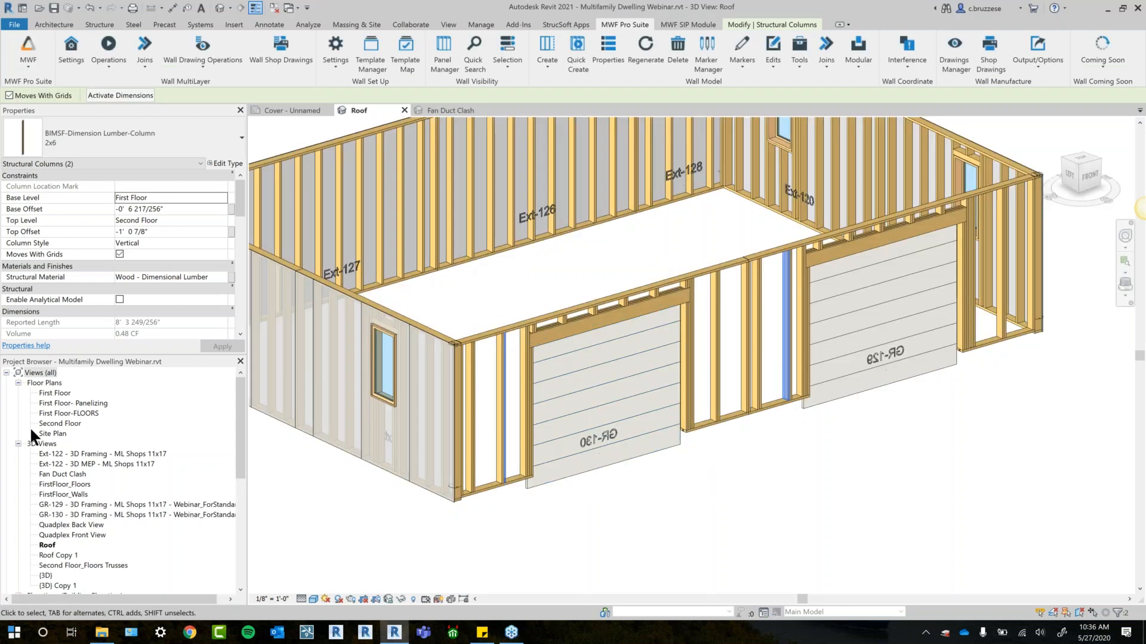
# - Open the GR-129 sheet and examine its framing elevation, plan views and cut list
pyautogui.click(18, 444)
pyautogui.scroll(-3, 51, 537)
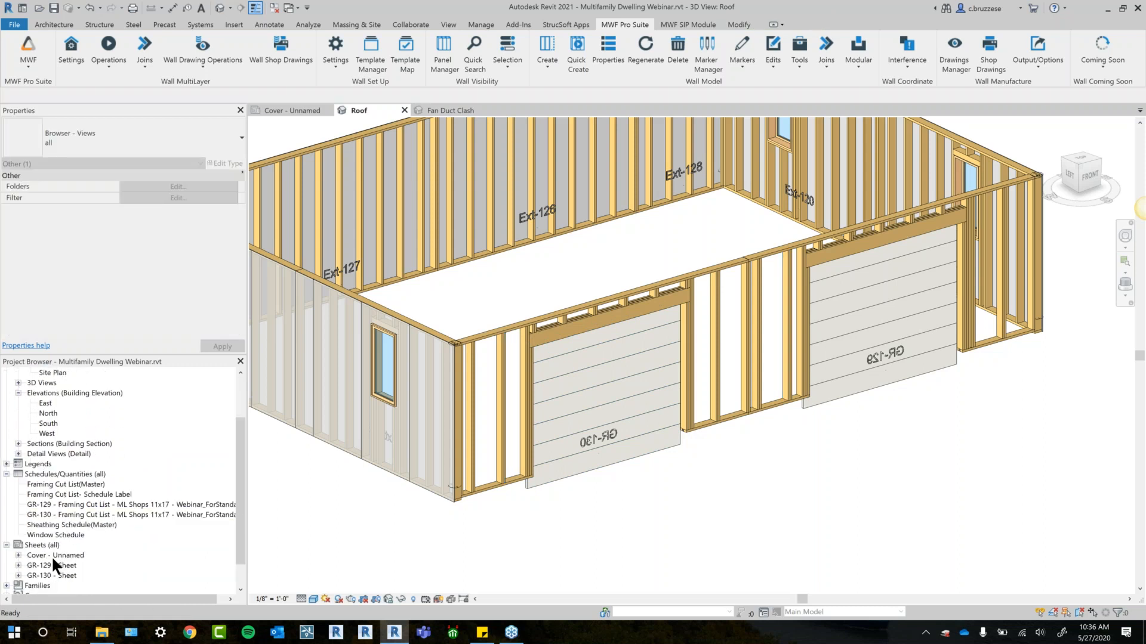
pyautogui.doubleClick(66, 535)
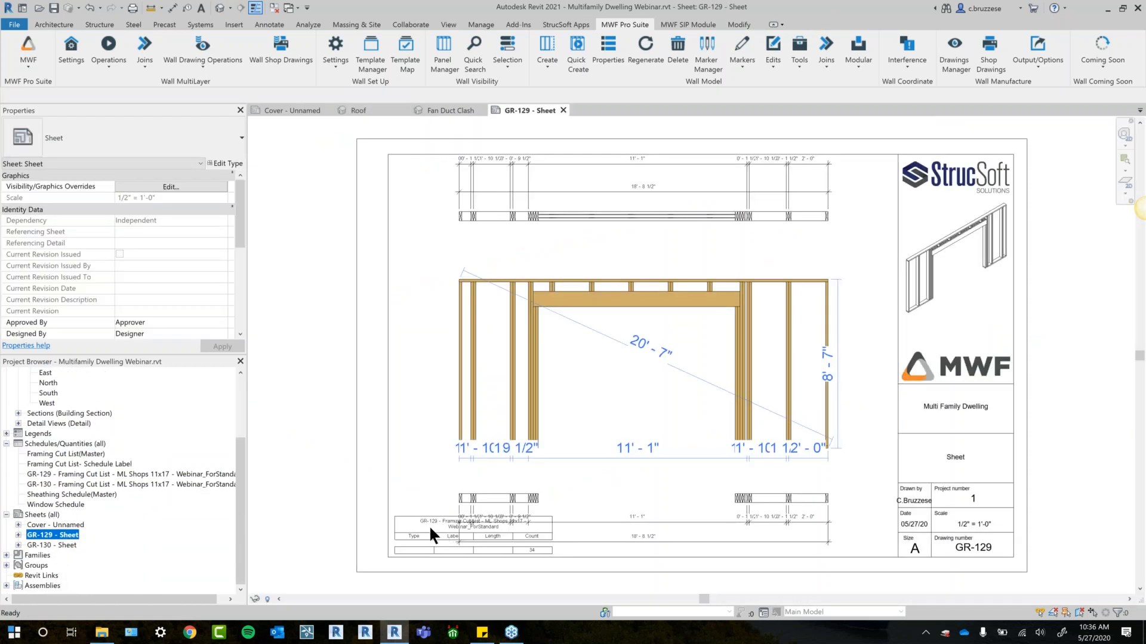
pyautogui.scroll(3, 661, 388)
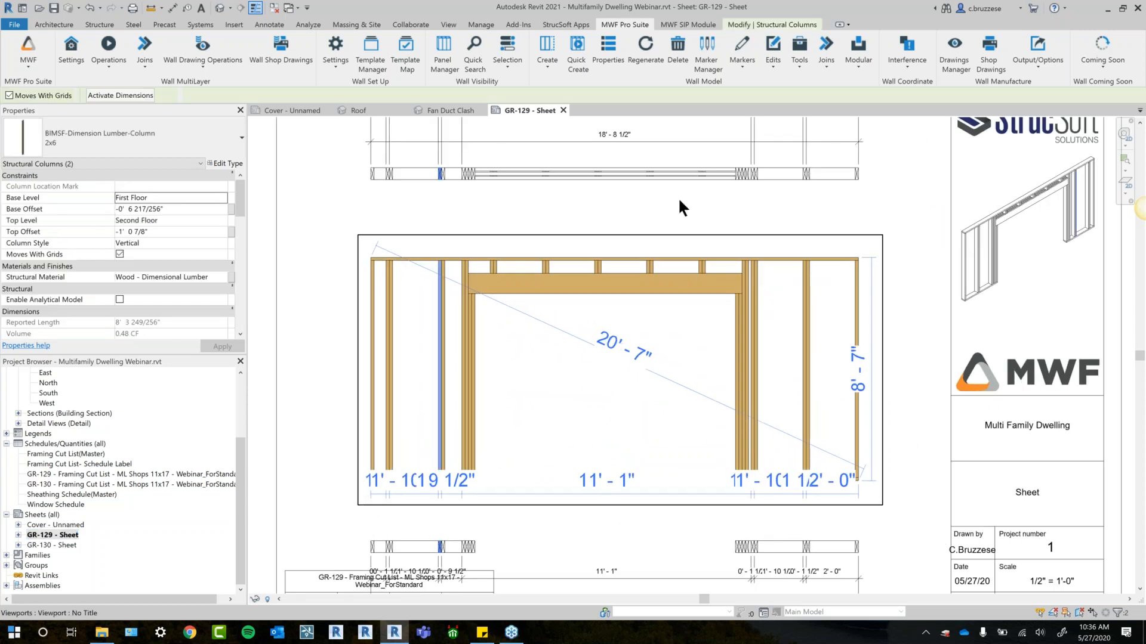
pyautogui.moveTo(805, 207); pyautogui.dragTo(802, 232, button='middle')
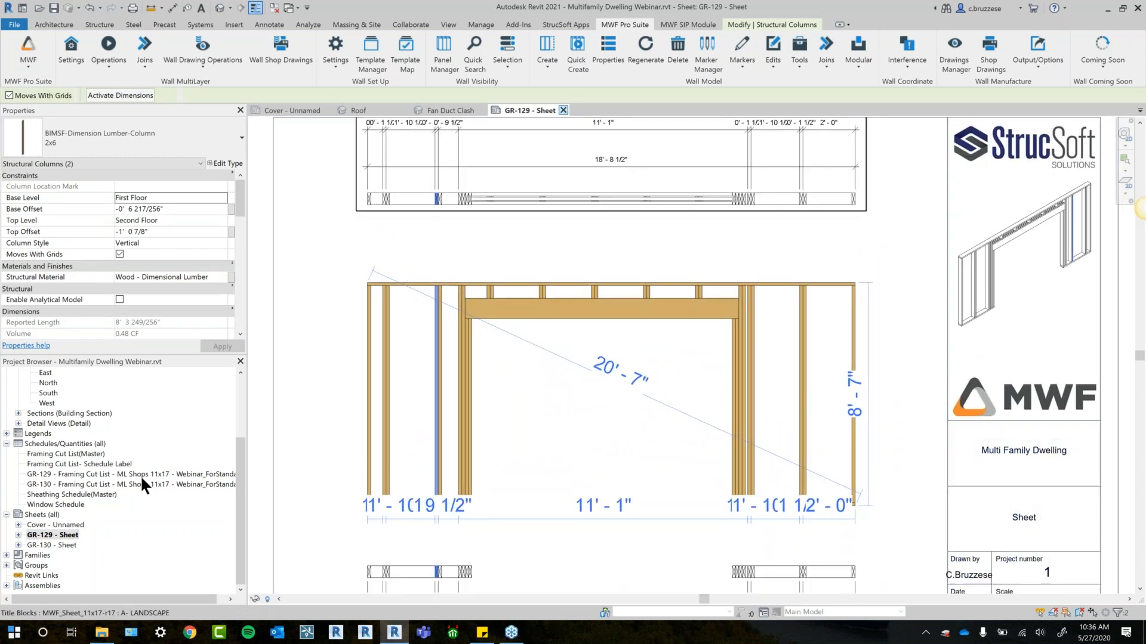
# - Open the GR-130 sheet and move its Framing Cut List schedule to the left of the title block, beside the framing elevation
pyautogui.doubleClick(52, 544)
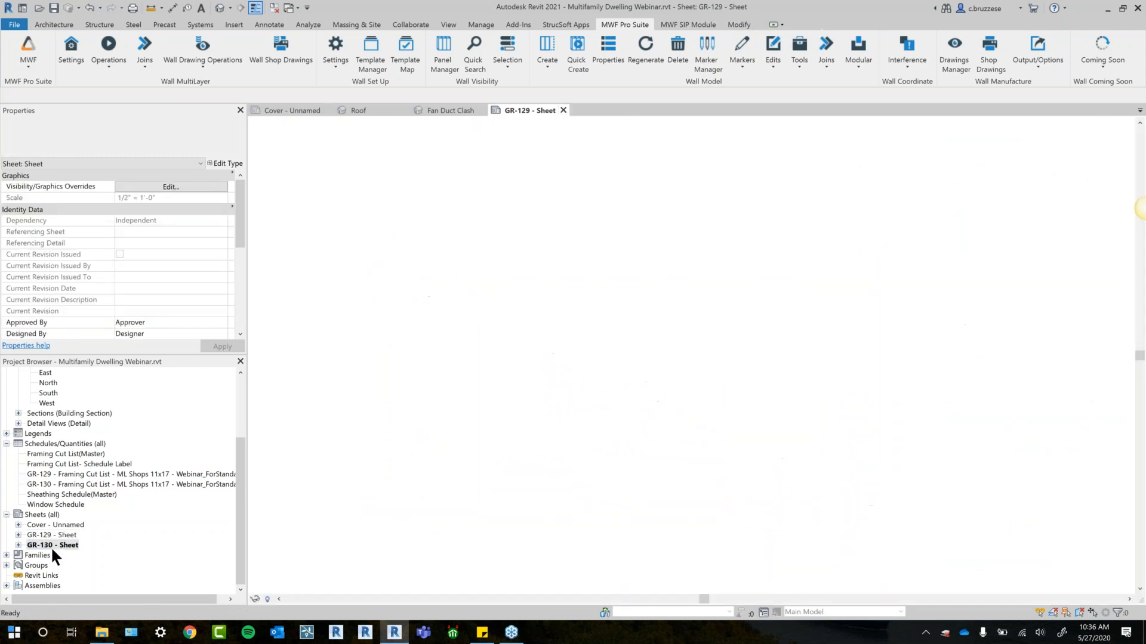
pyautogui.click(399, 463)
pyautogui.moveTo(409, 486); pyautogui.dragTo(290, 359)
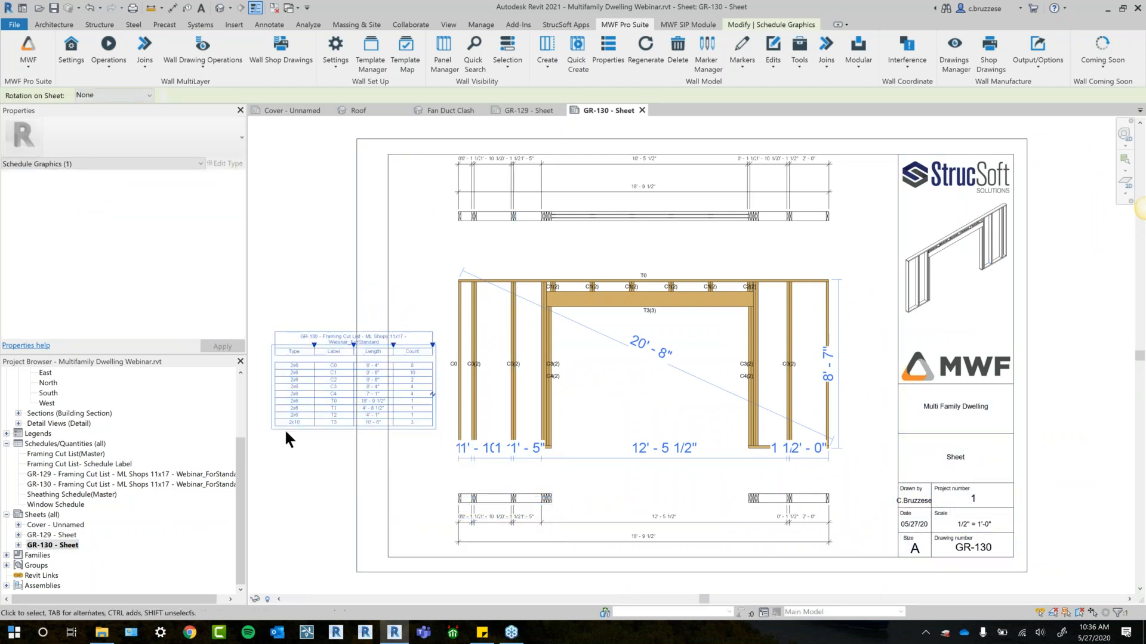
pyautogui.scroll(1, 577, 499)
pyautogui.click(641, 488)
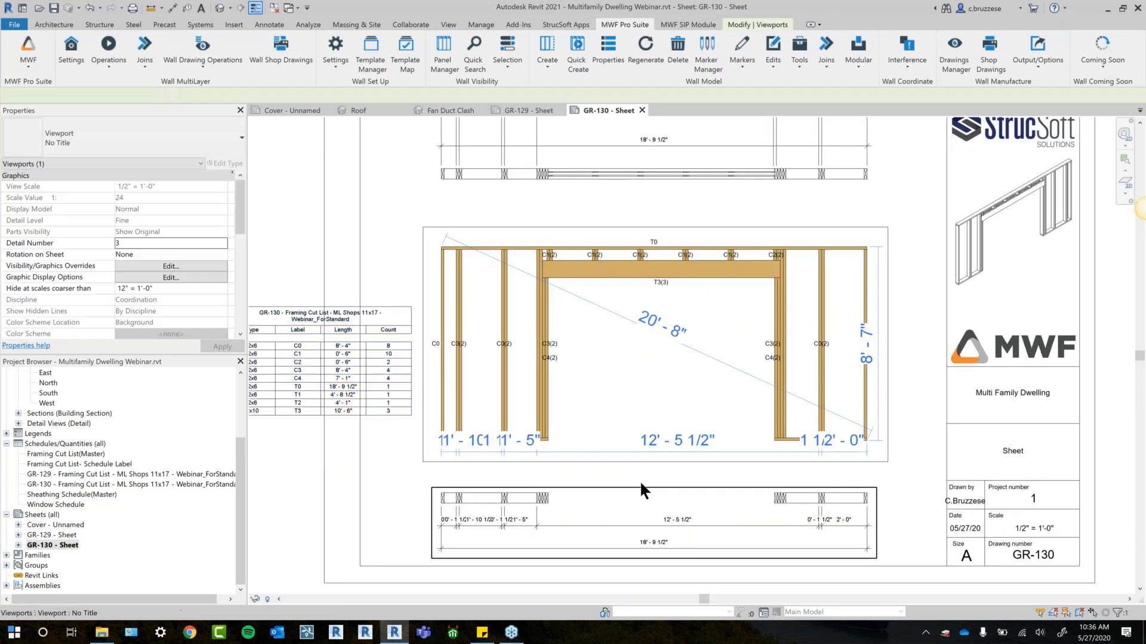
pyautogui.moveTo(390, 523); pyautogui.dragTo(481, 494, button='middle')
pyautogui.moveTo(475, 360); pyautogui.dragTo(460, 308)
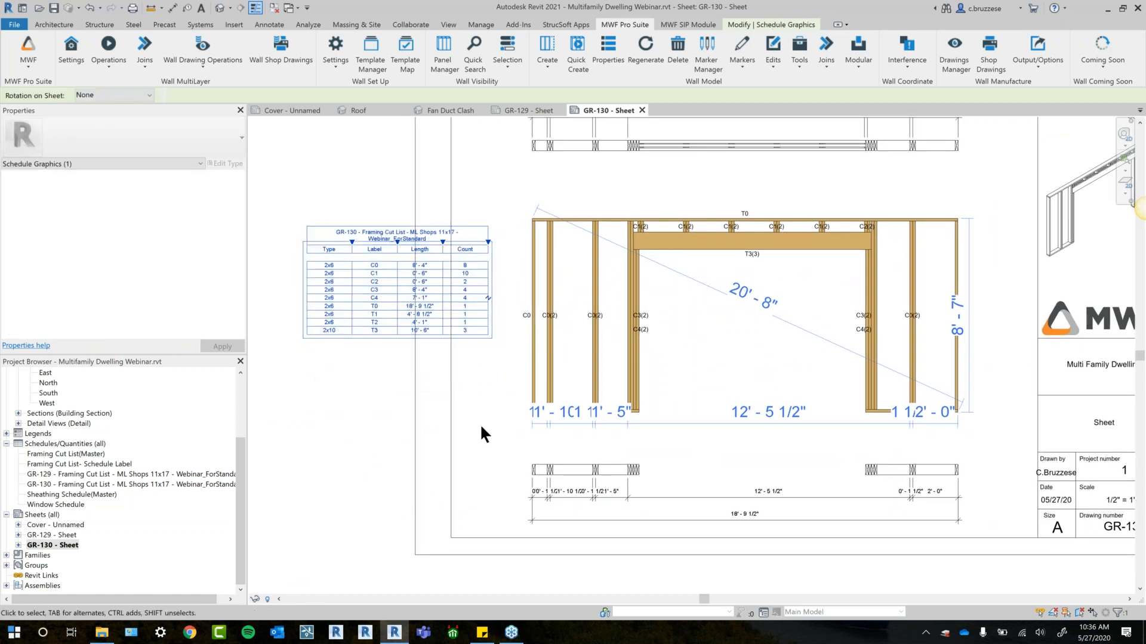
# - Activate the framing elevation on the GR-130 sheet, inspect the diagonal dimension's properties and deactivate the view
pyautogui.moveTo(855, 281); pyautogui.dragTo(811, 330, button='middle')
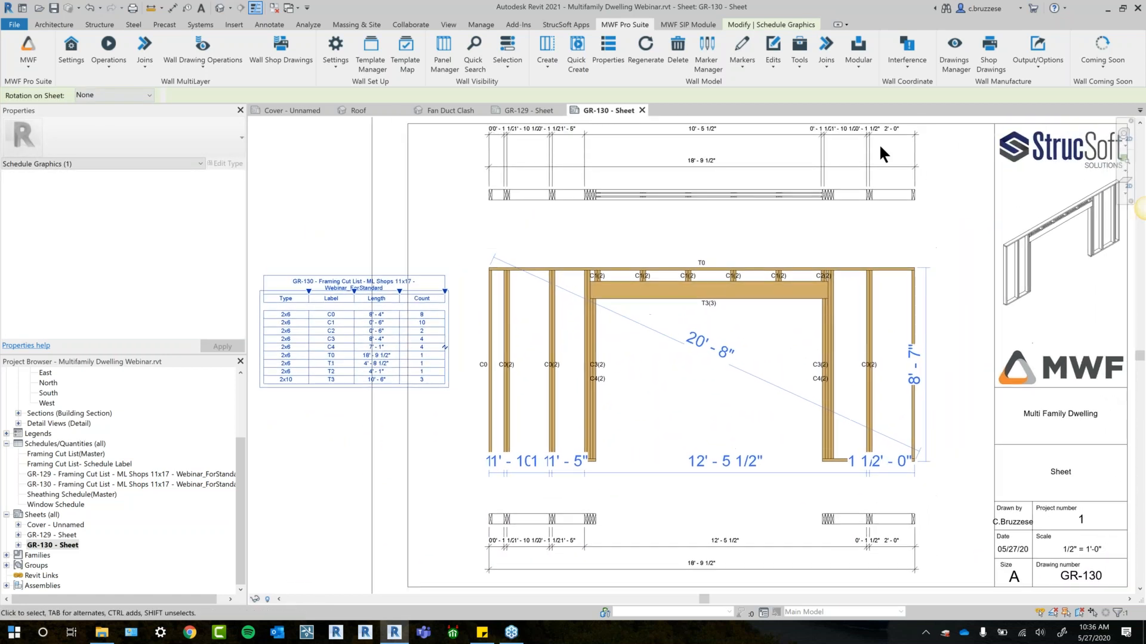
pyautogui.moveTo(930, 272); pyautogui.dragTo(925, 294, button='middle')
pyautogui.moveTo(754, 244); pyautogui.dragTo(755, 205, button='middle')
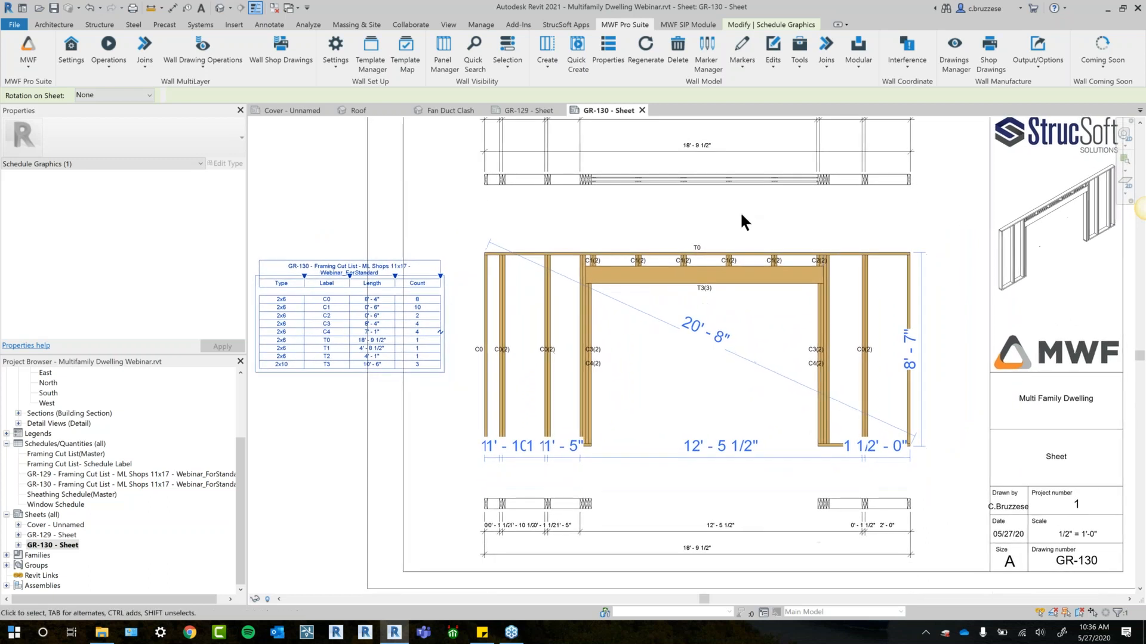
pyautogui.click(703, 346)
pyautogui.doubleClick(704, 344)
pyautogui.click(704, 344)
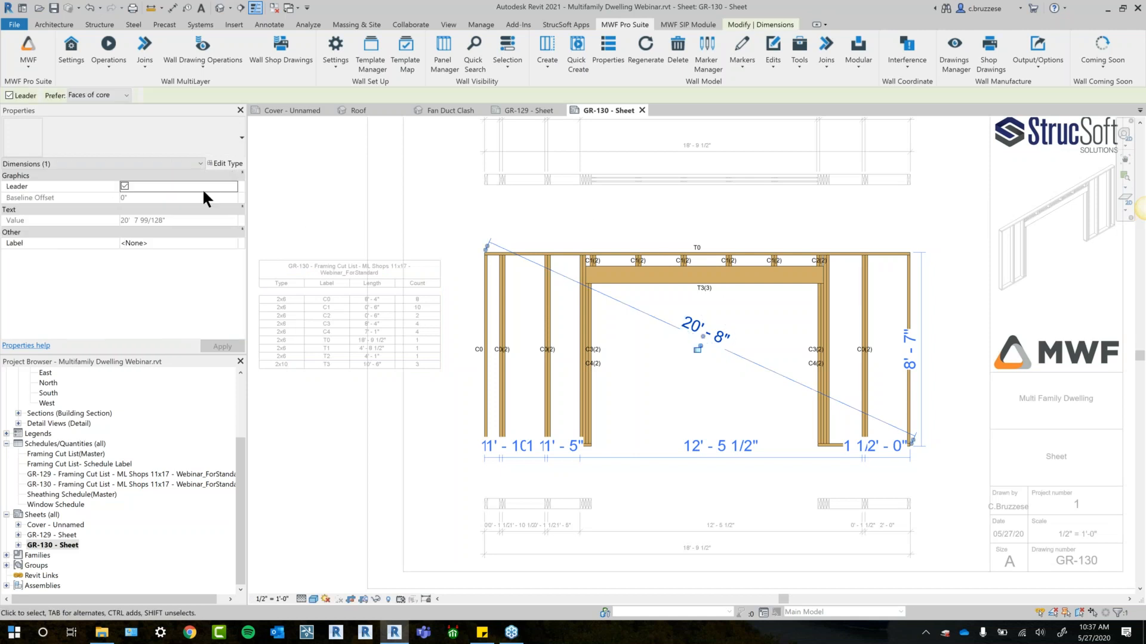
pyautogui.click(194, 146)
pyautogui.click(90, 193)
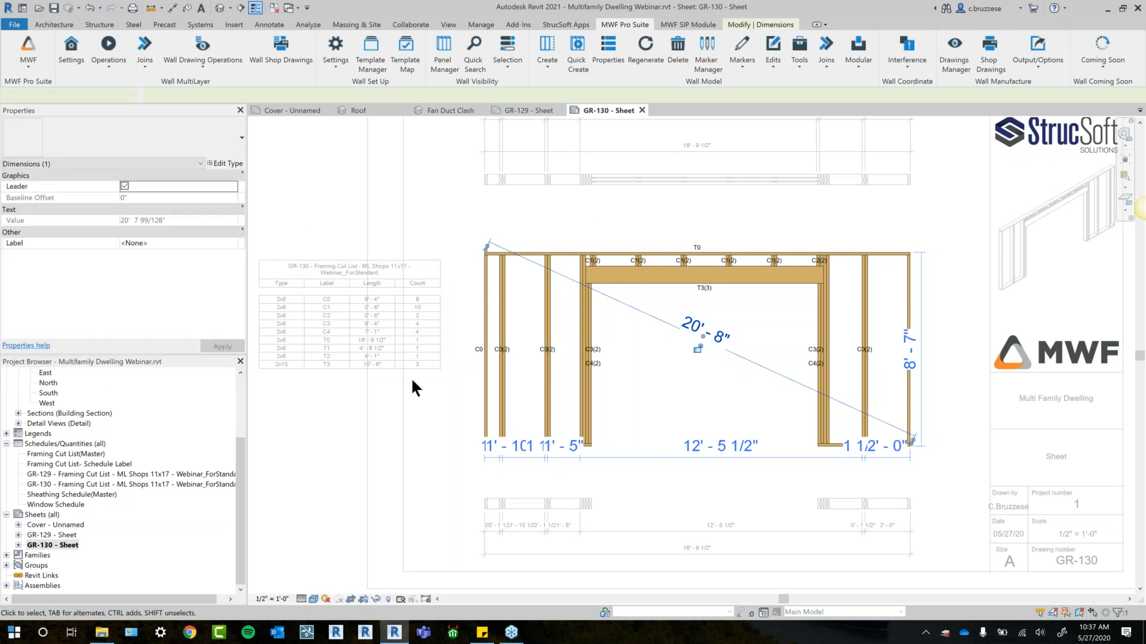
pyautogui.click(667, 371)
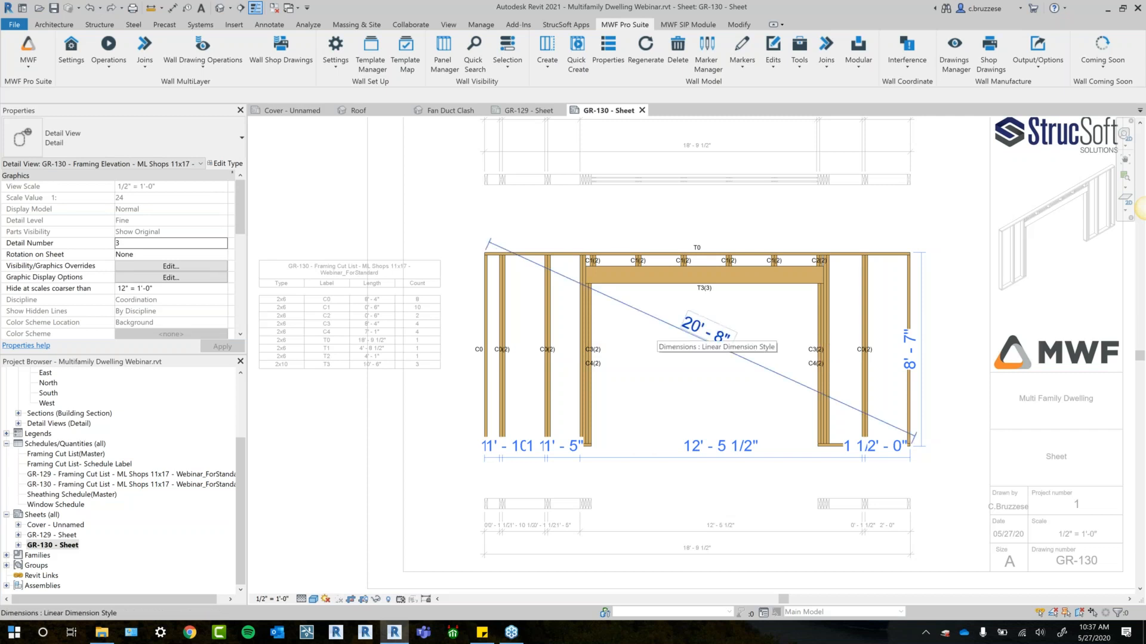
pyautogui.doubleClick(805, 213)
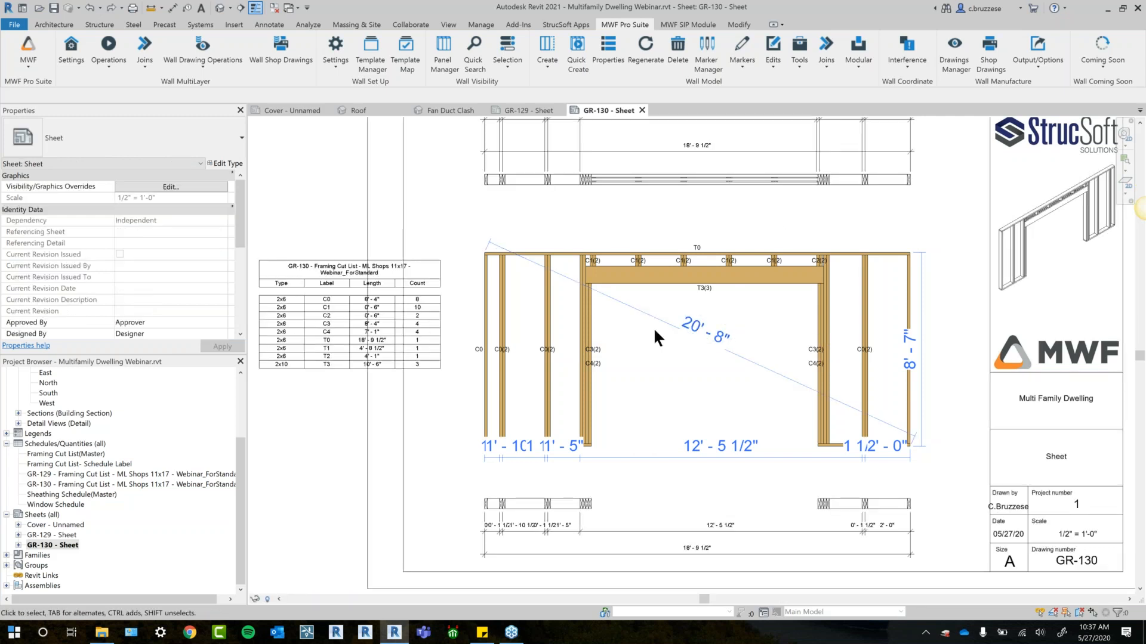
# - Examine the member labels and dimensions on the GR-130 framing elevation and the plan view below it
pyautogui.scroll(2, 627, 349)
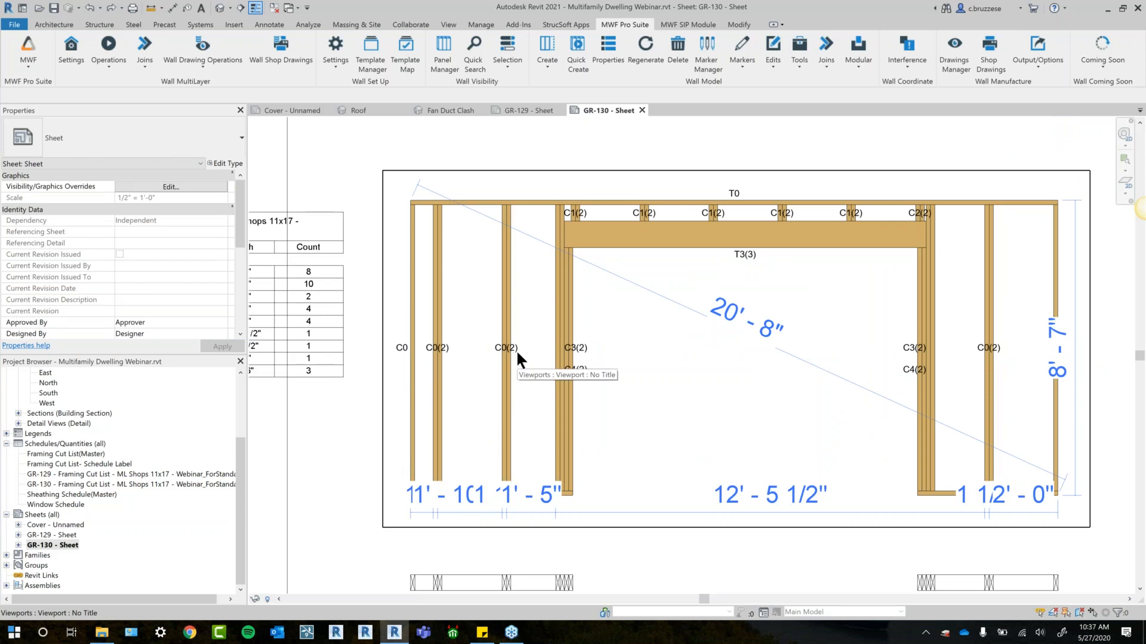
pyautogui.moveTo(826, 327); pyautogui.dragTo(720, 292, button='middle')
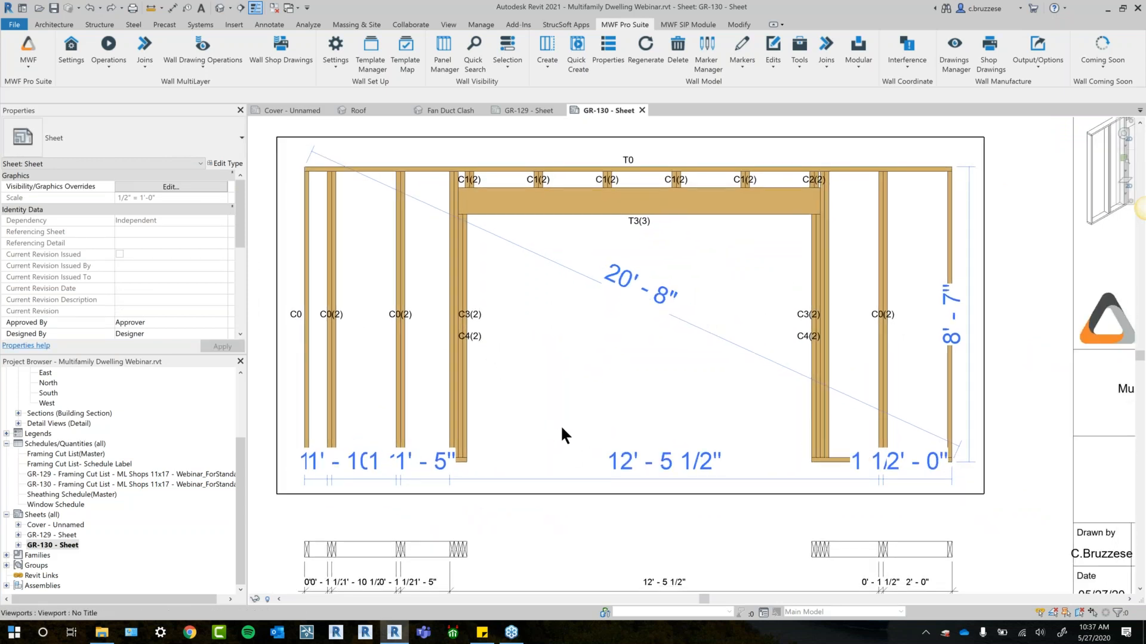
pyautogui.moveTo(562, 429); pyautogui.dragTo(672, 375, button='middle')
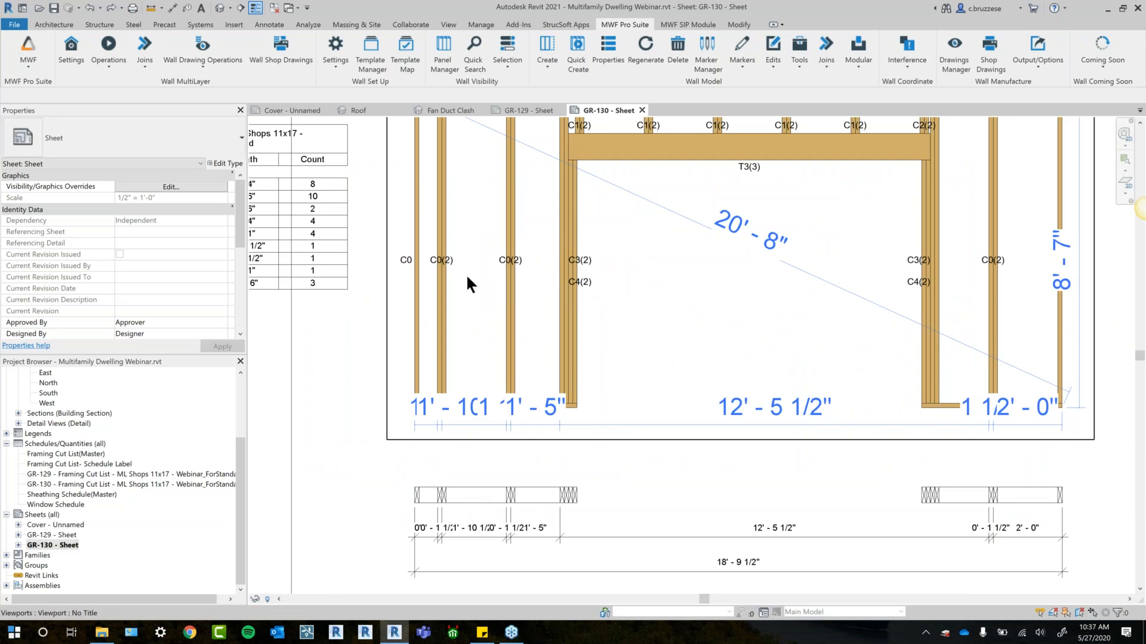
pyautogui.scroll(-1, 515, 230)
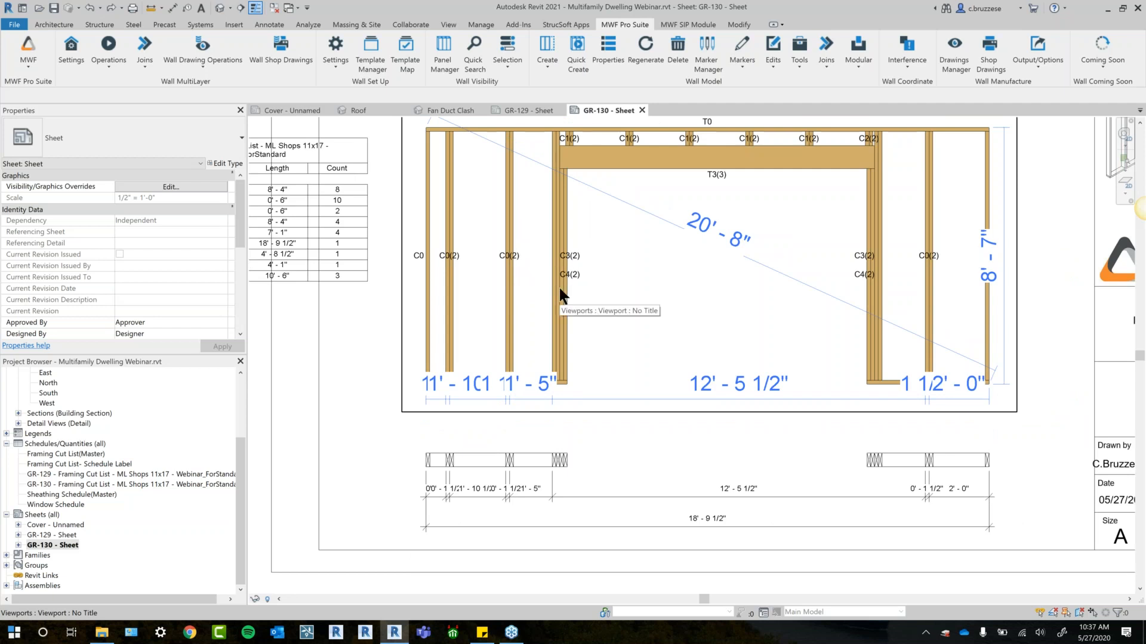
pyautogui.scroll(-1, 428, 317)
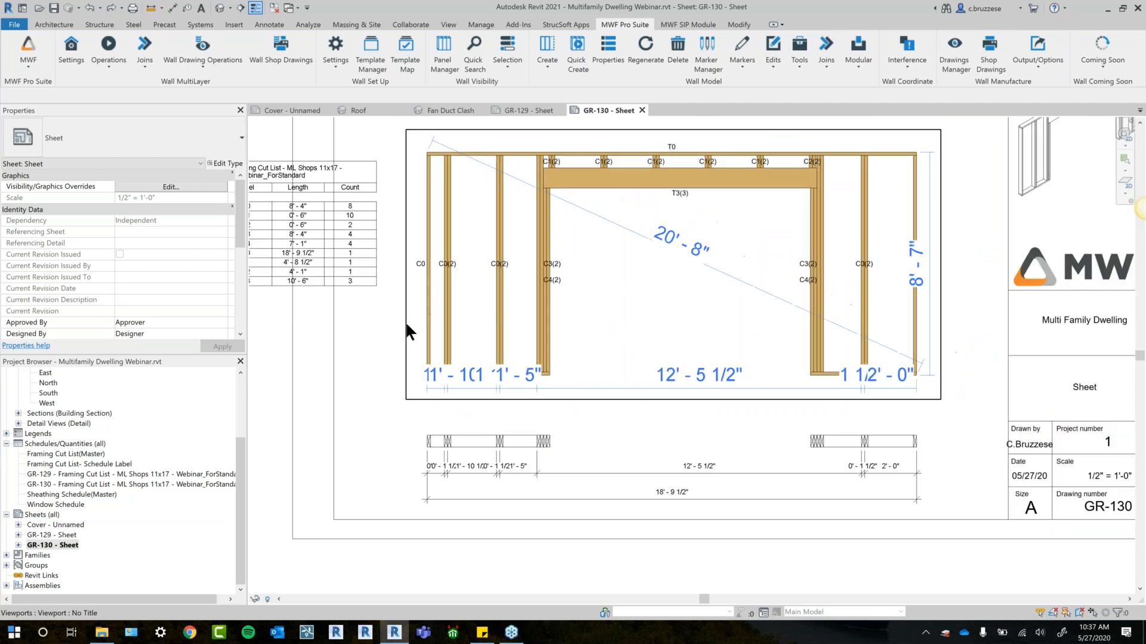
# - Move the Framing Cut List schedule farther left on the GR-130 sheet, clear of the sheet border
pyautogui.moveTo(403, 342); pyautogui.dragTo(584, 350, button='middle')
pyautogui.moveTo(455, 282); pyautogui.dragTo(371, 308)
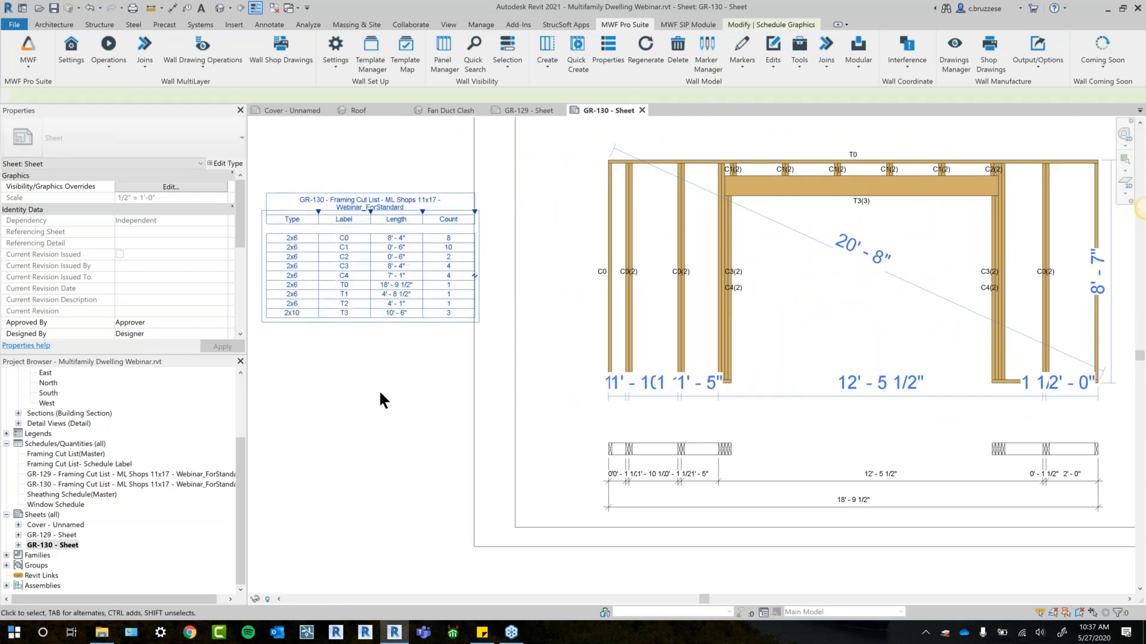
pyautogui.click(377, 280)
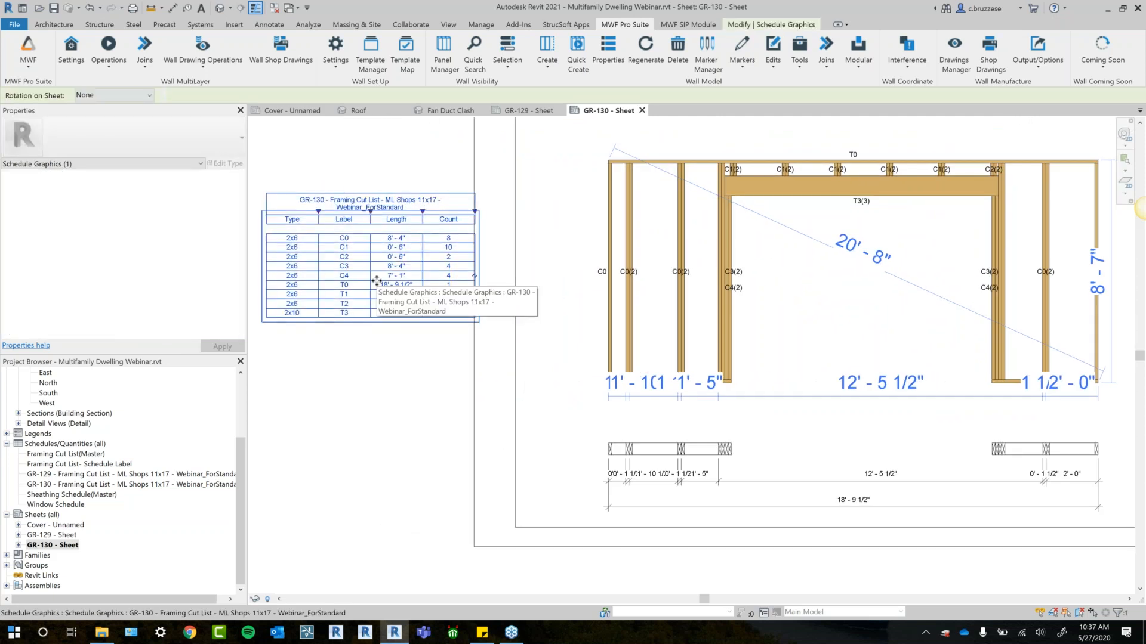
pyautogui.press('Escape')
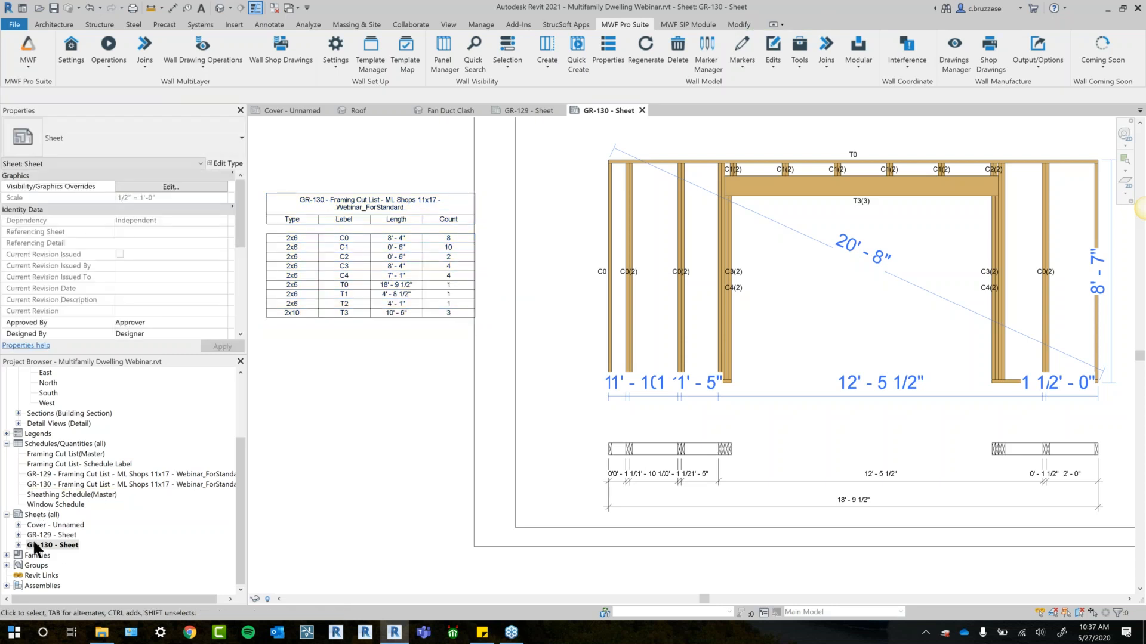
pyautogui.scroll(1, 35, 542)
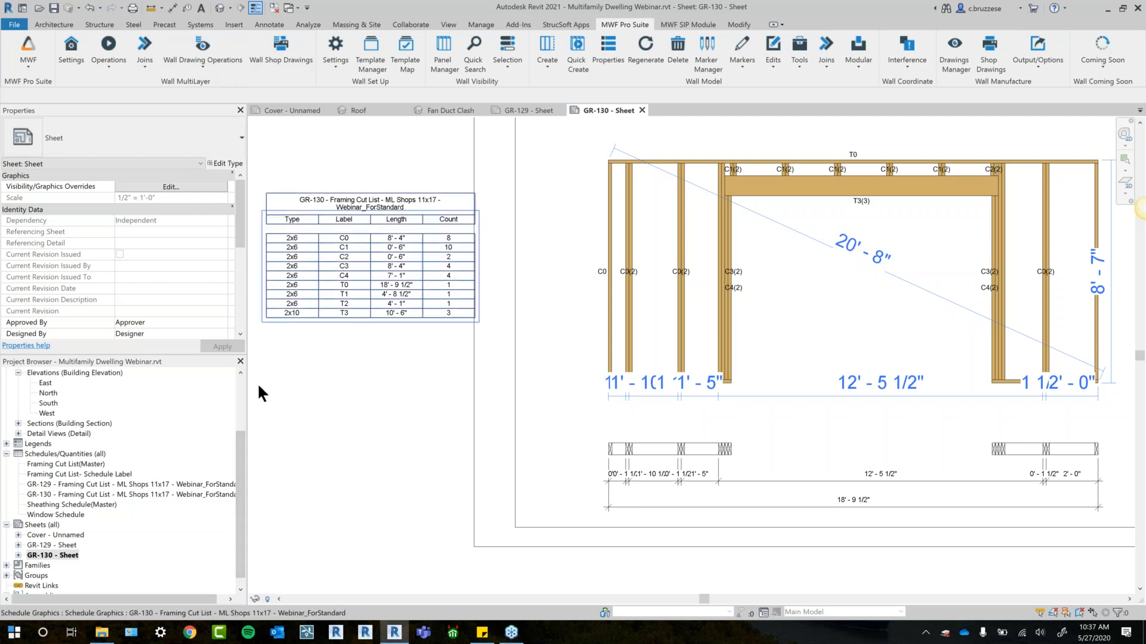
# - Open the GR-130 Framing Cut List schedule and duplicate it
pyautogui.click(67, 494)
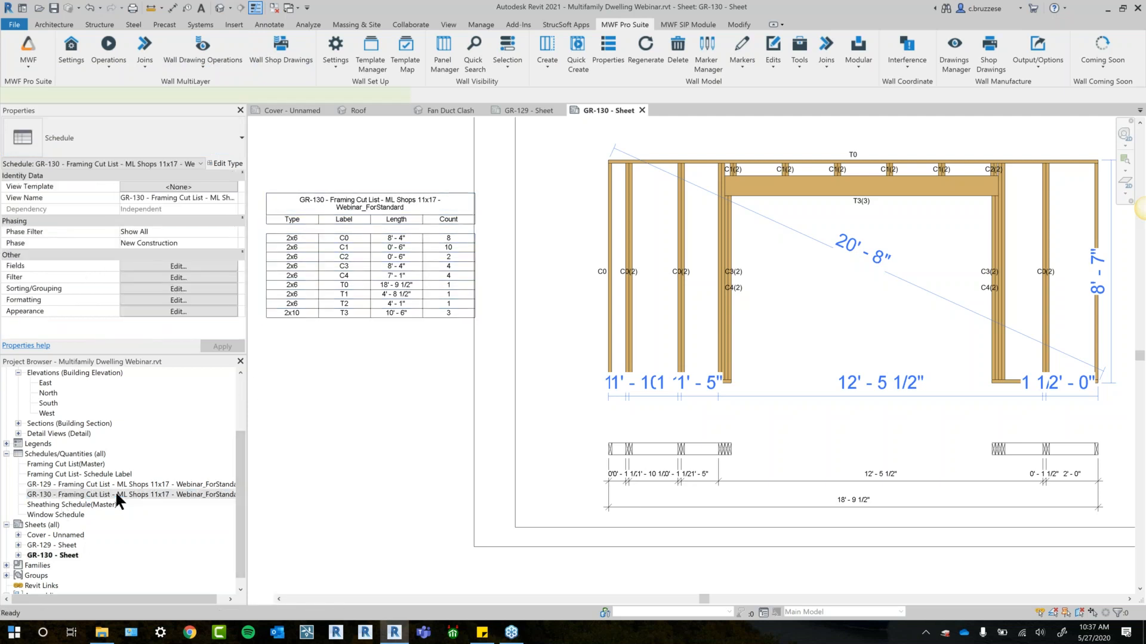
pyautogui.doubleClick(117, 496)
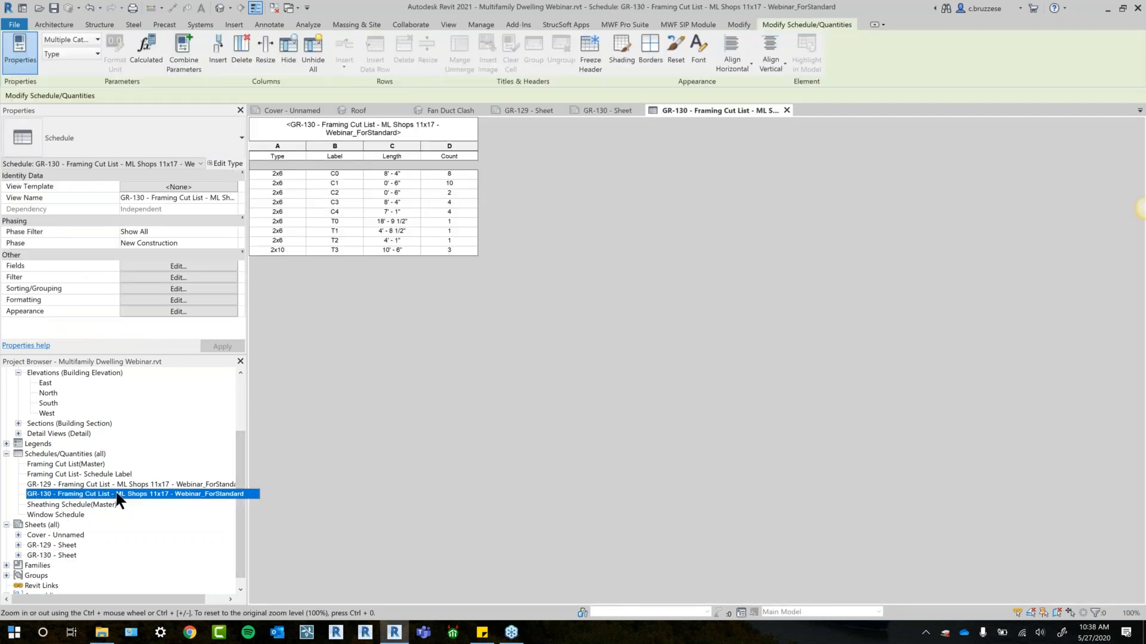
pyautogui.rightClick(119, 494)
pyautogui.moveTo(169, 341)
pyautogui.click(290, 341)
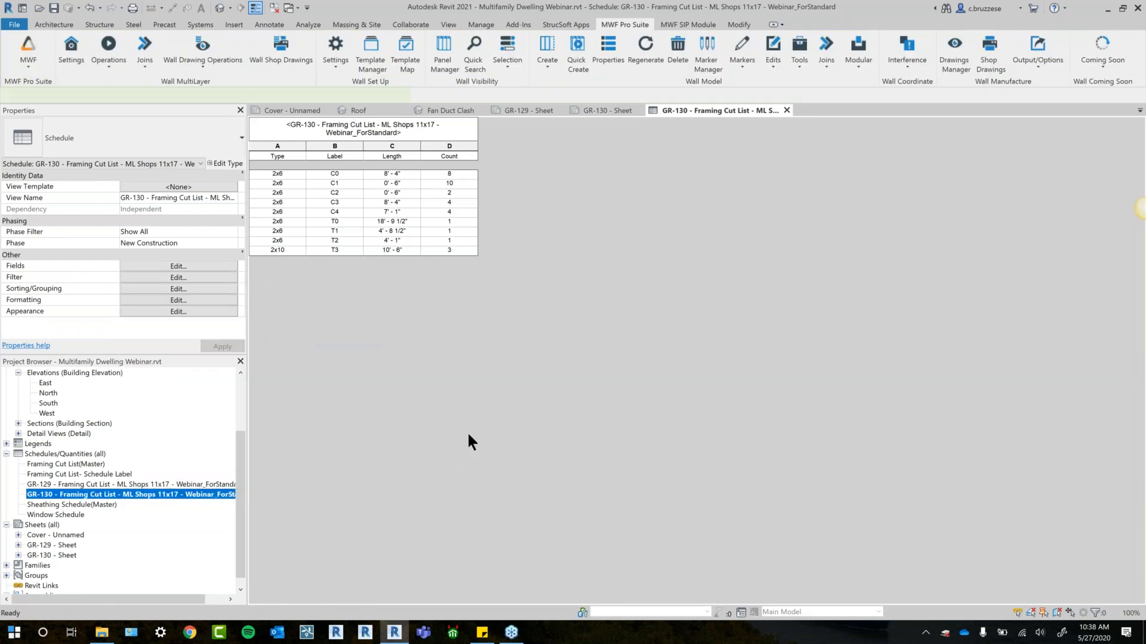
# - Rename the duplicated GR-130 Framing Cut List schedule as MASTER LIST
pyautogui.click(152, 505)
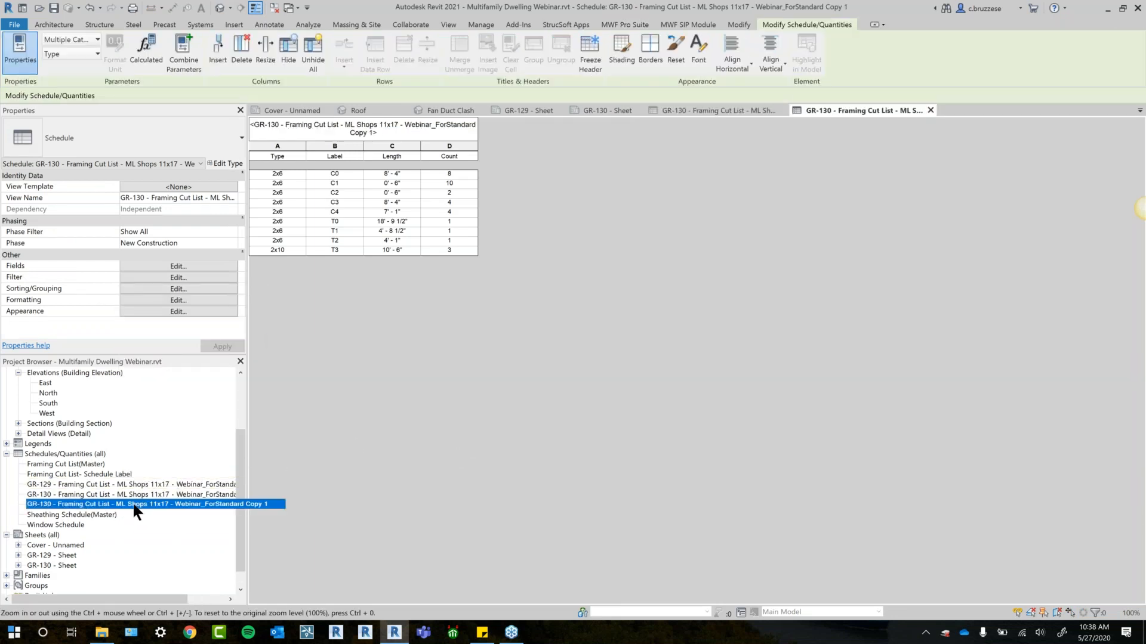
pyautogui.rightClick(198, 508)
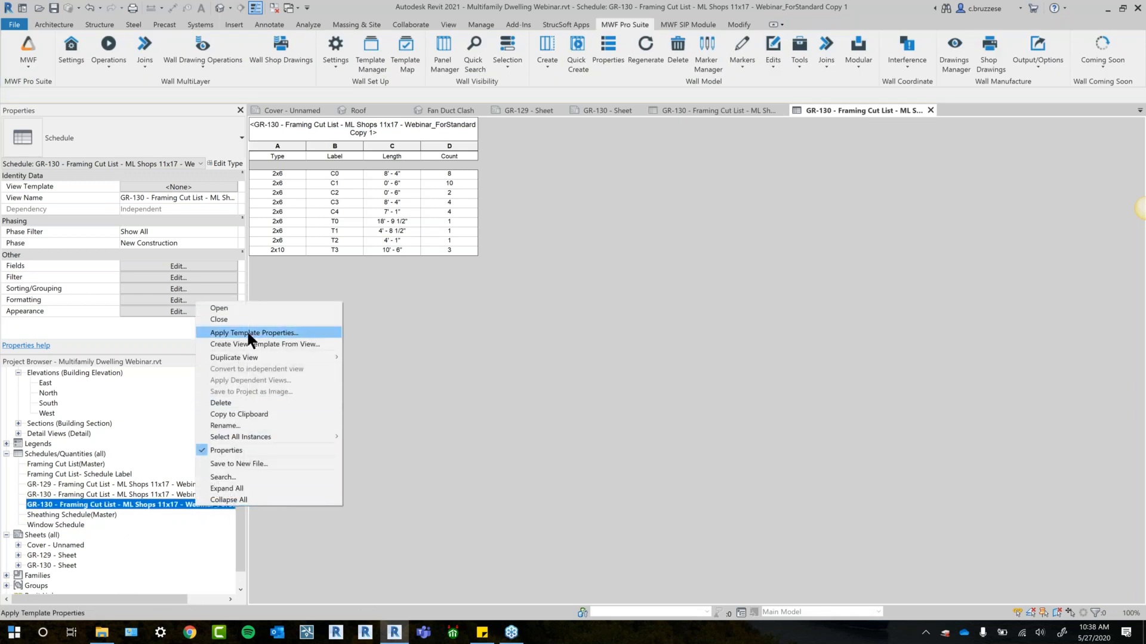
pyautogui.click(225, 426)
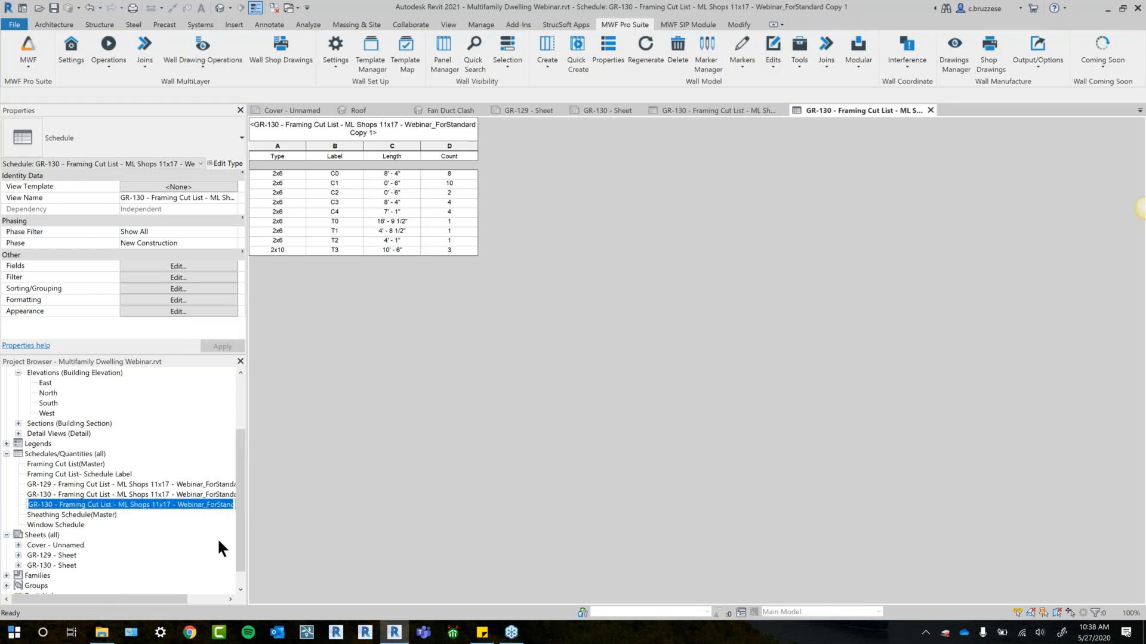
pyautogui.write('MASTER LIST')
pyautogui.press('Return')
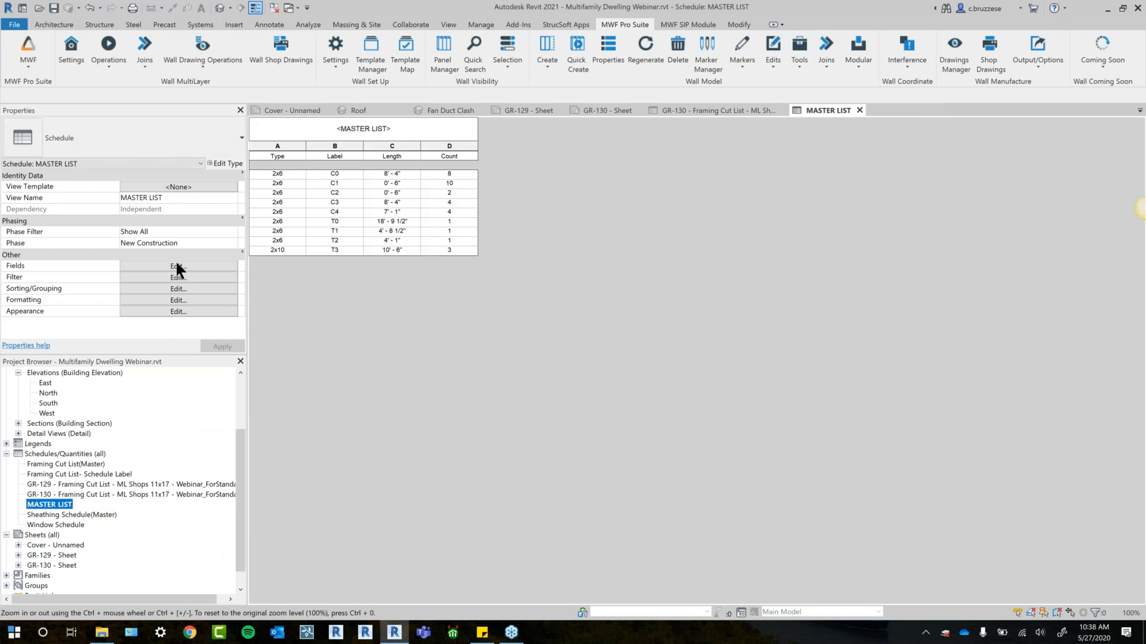
# - Remove all filters from the MASTER LIST schedule by setting its first filter field to none, and check its sorting and fields
pyautogui.click(178, 267)
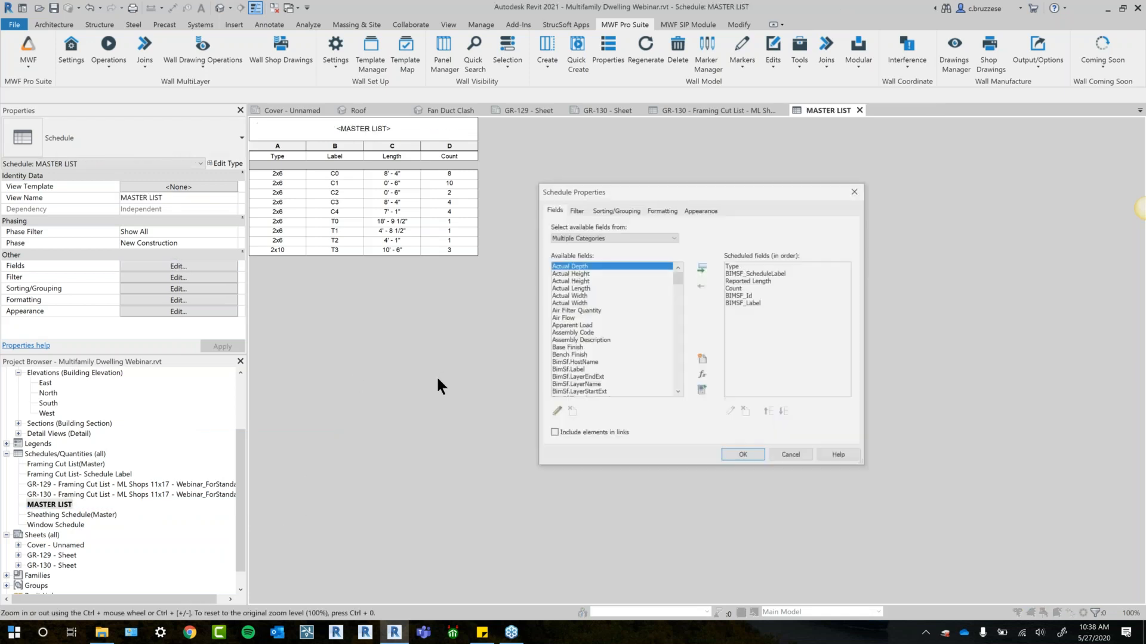
pyautogui.click(575, 210)
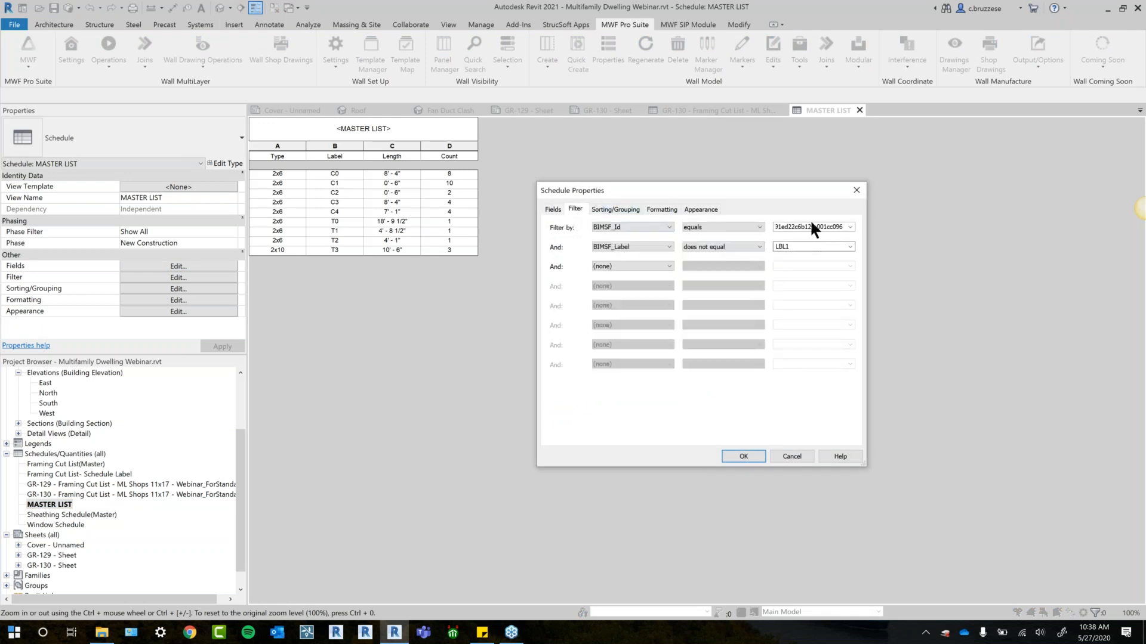
pyautogui.click(637, 230)
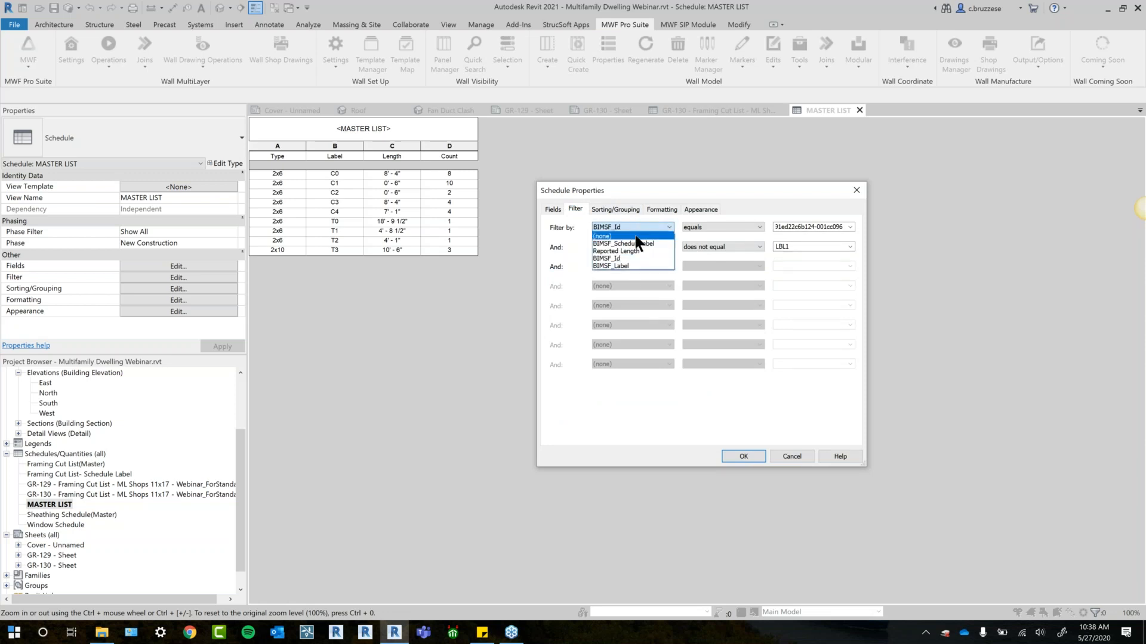
pyautogui.click(633, 236)
pyautogui.click(631, 216)
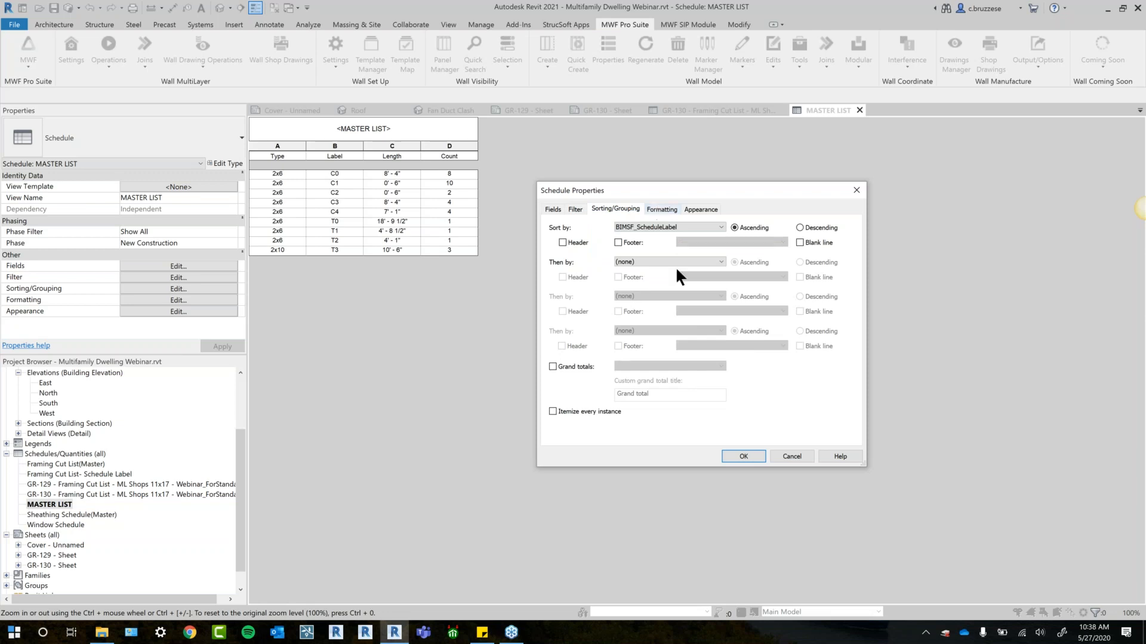
pyautogui.click(574, 214)
pyautogui.click(554, 210)
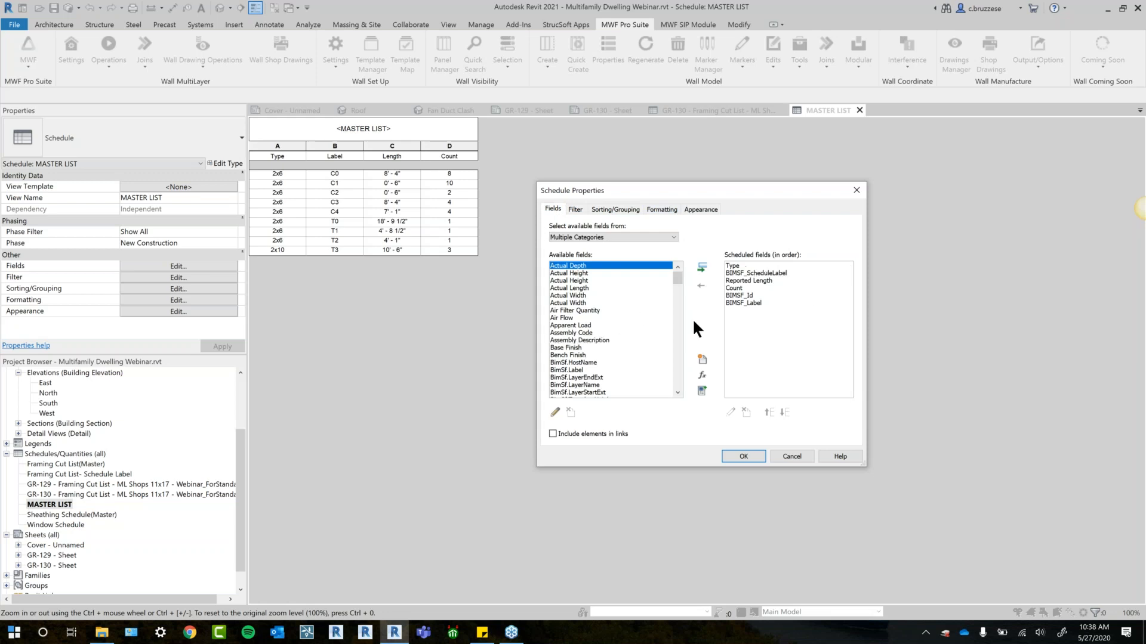
pyautogui.click(591, 213)
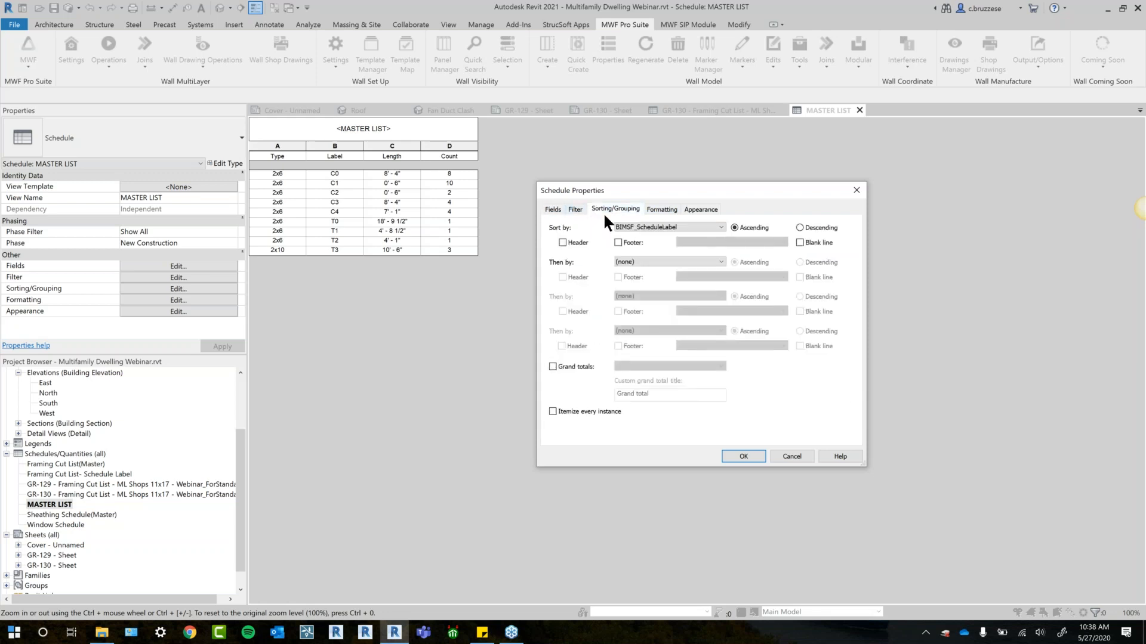
pyautogui.click(579, 210)
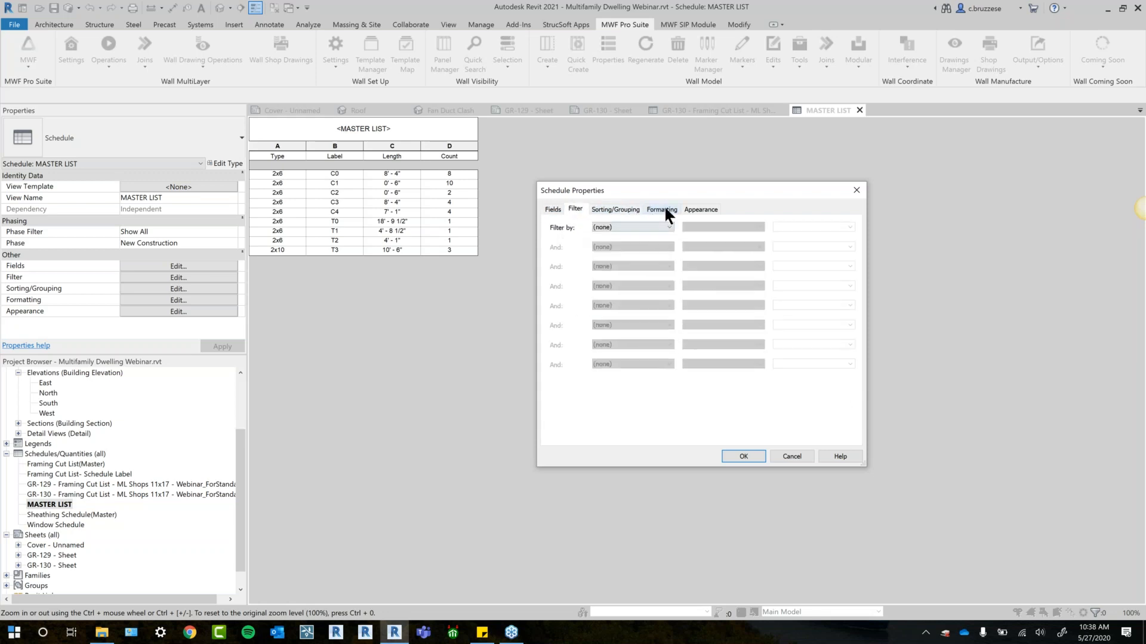
pyautogui.click(742, 457)
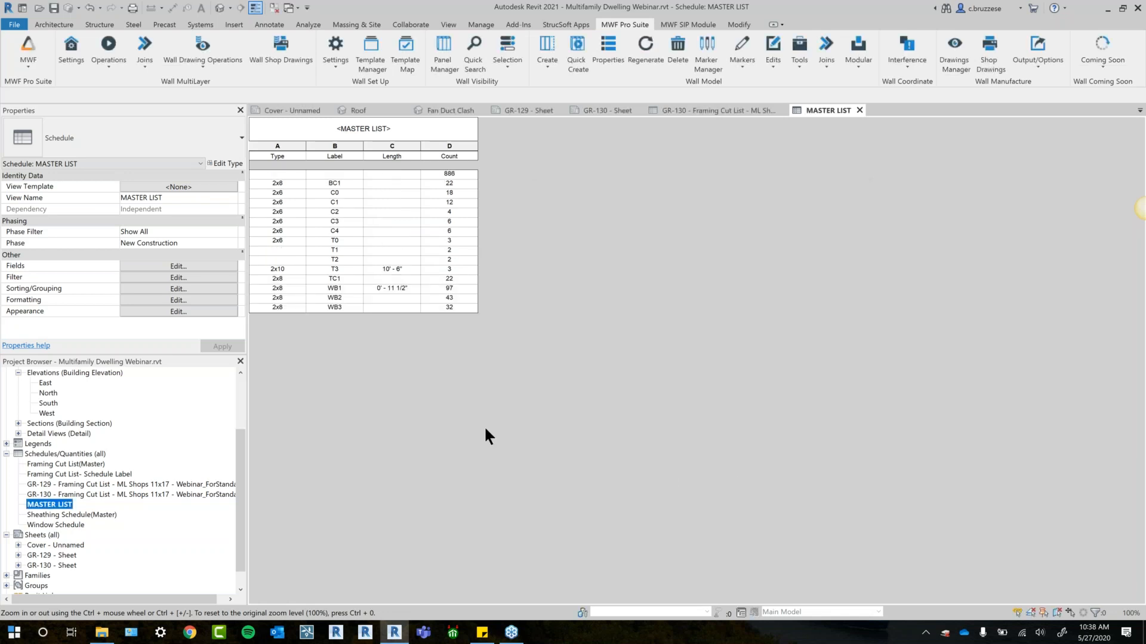
# - Set the Framing Cut List in the ML Shops 11x17 - Webinar drawing settings to duplicate the existing MASTER LIST schedule
pyautogui.click(203, 52)
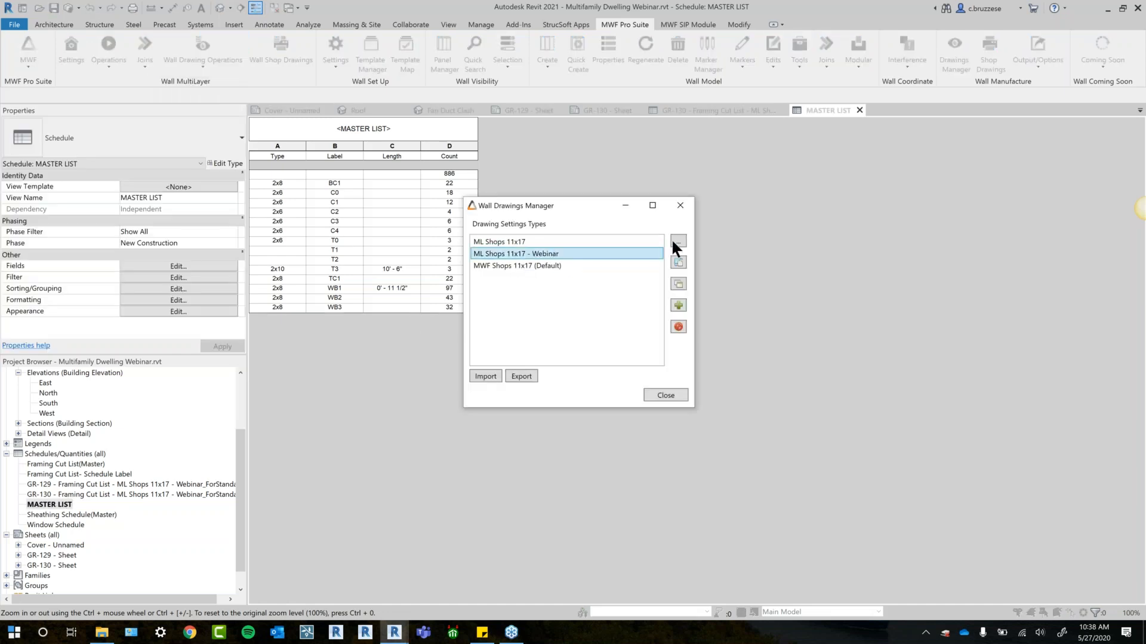
pyautogui.click(678, 241)
pyautogui.click(428, 356)
pyautogui.click(559, 318)
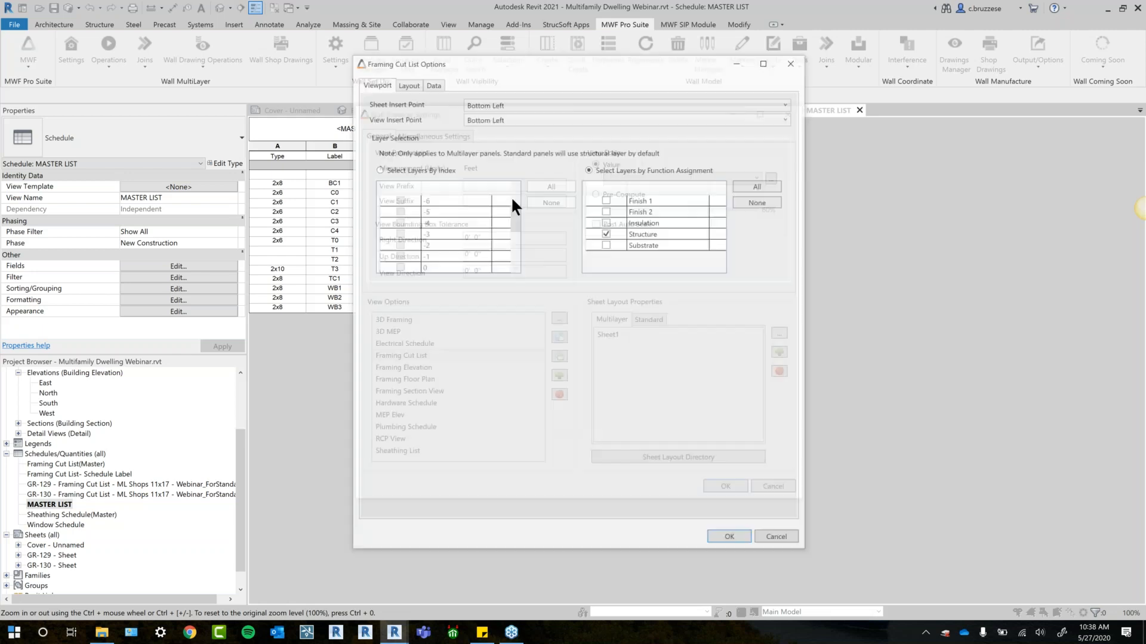
pyautogui.click(433, 80)
pyautogui.click(555, 239)
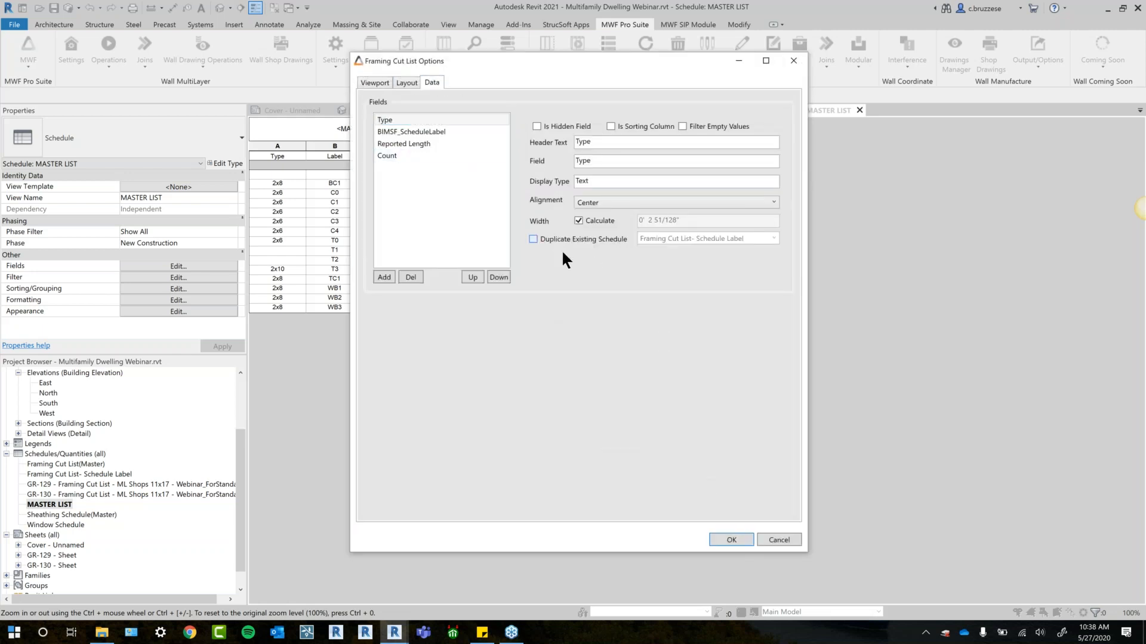
pyautogui.click(773, 238)
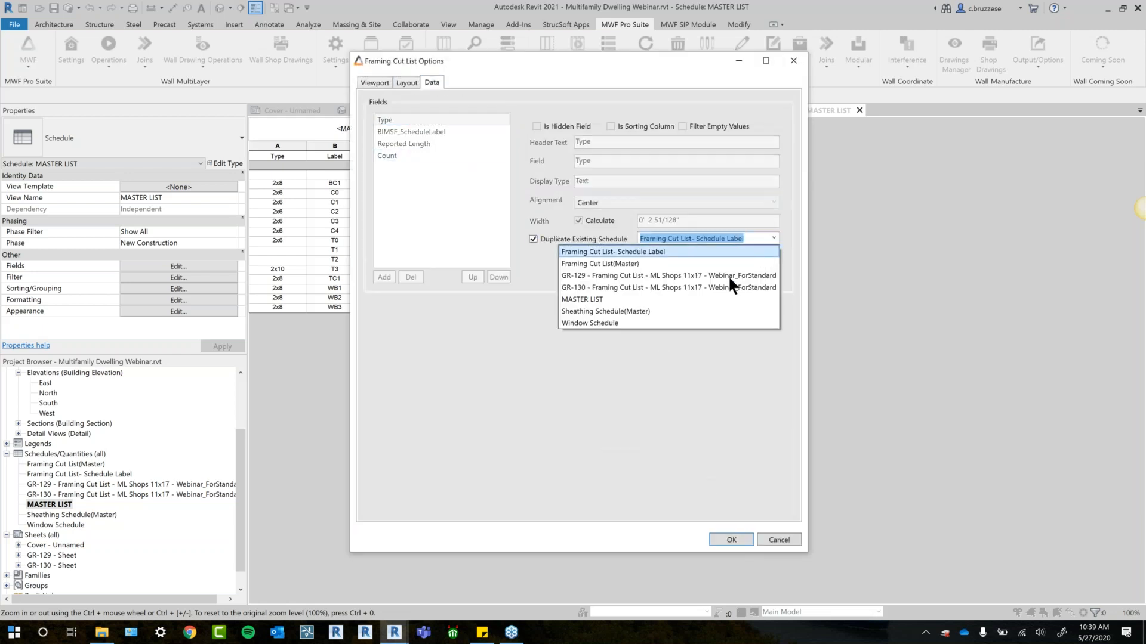
pyautogui.click(689, 300)
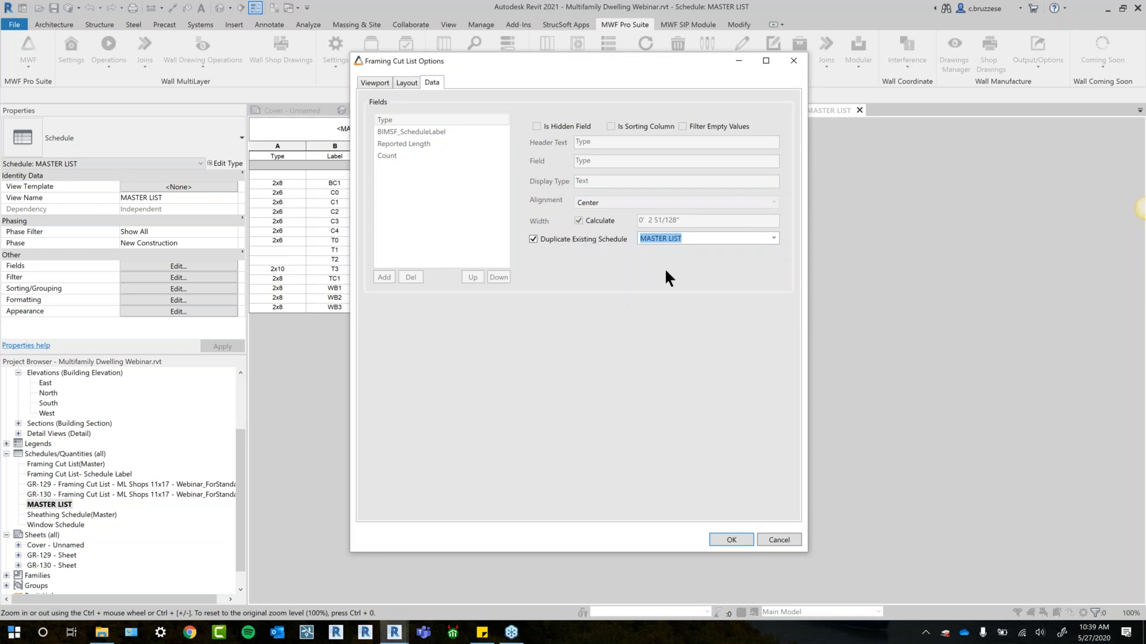
pyautogui.click(725, 541)
pyautogui.click(724, 490)
pyautogui.click(678, 398)
# - Close the MASTER LIST and GR-130 Framing Cut List schedules and the GR-130 and GR-129 sheets
pyautogui.click(859, 110)
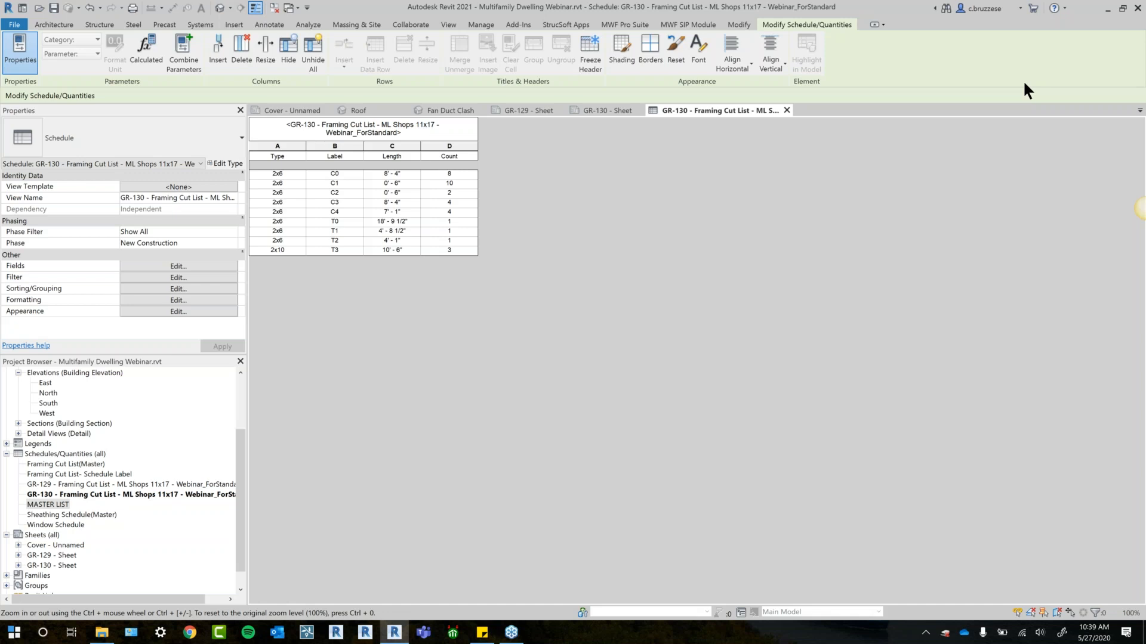
pyautogui.click(787, 110)
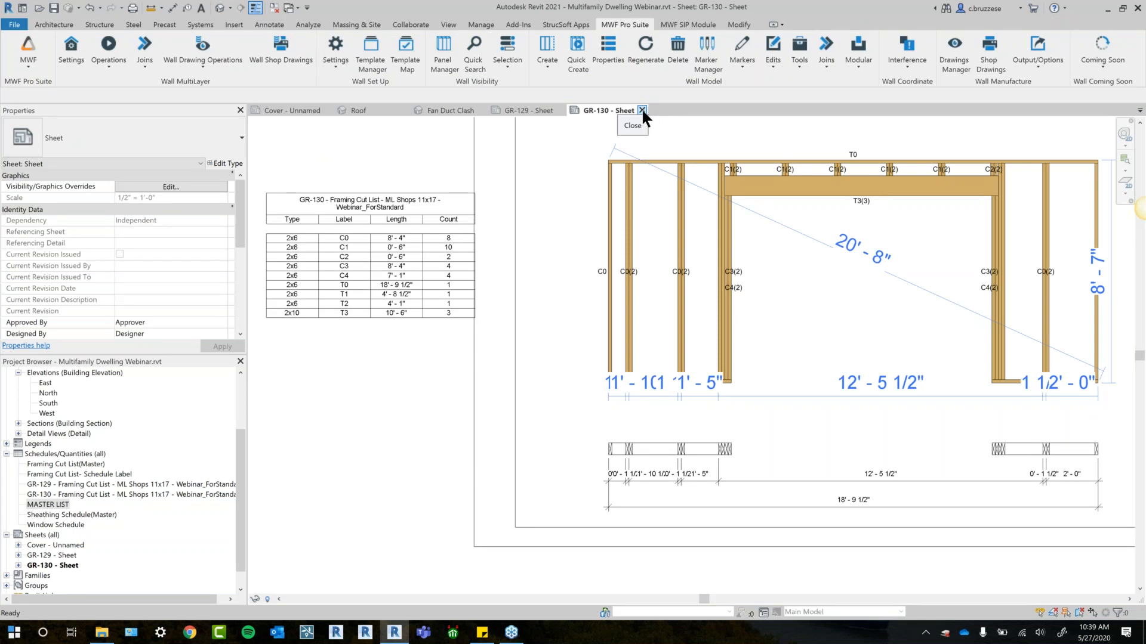
pyautogui.click(642, 110)
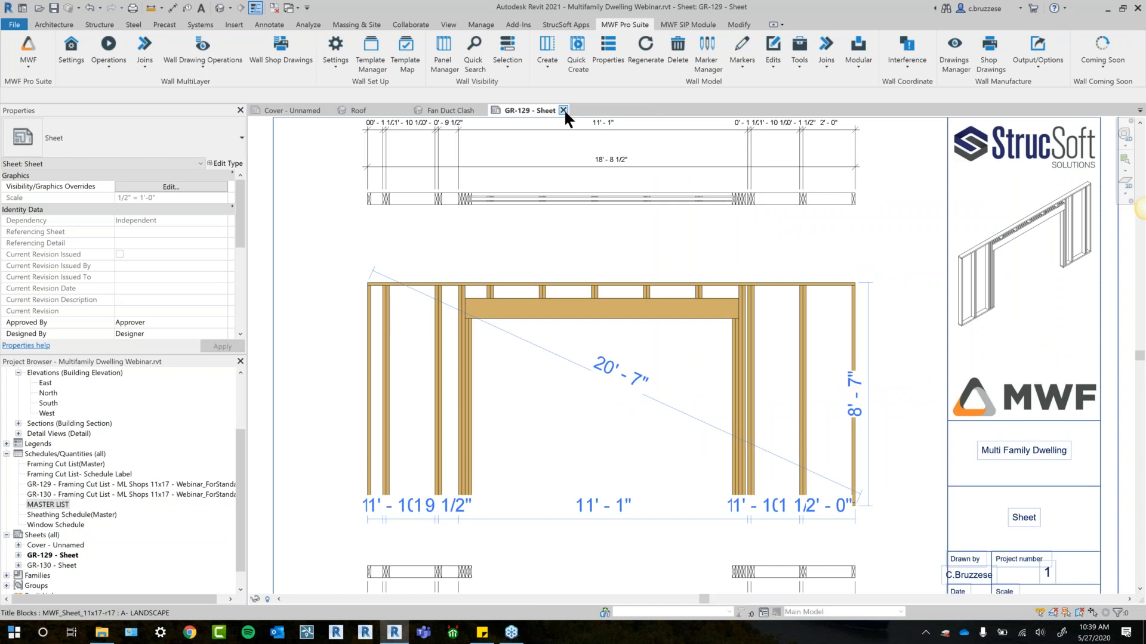
pyautogui.click(563, 110)
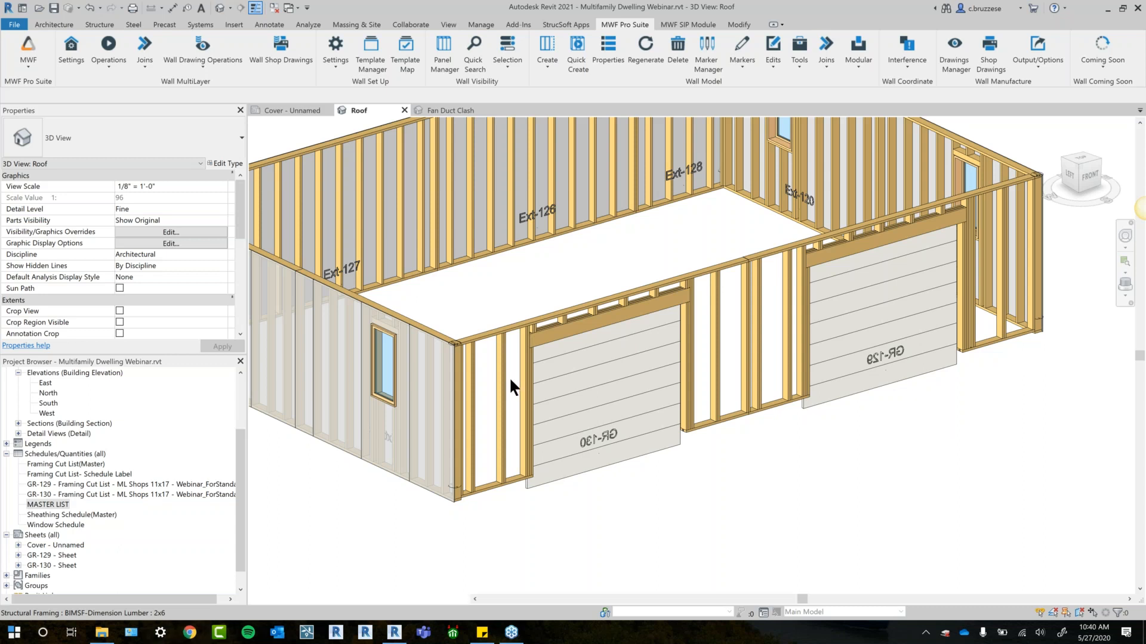
# - Open the GR-130 sheet and move its Framing Cut List schedule up and over the sheet border beside the framing elevation
pyautogui.doubleClick(66, 566)
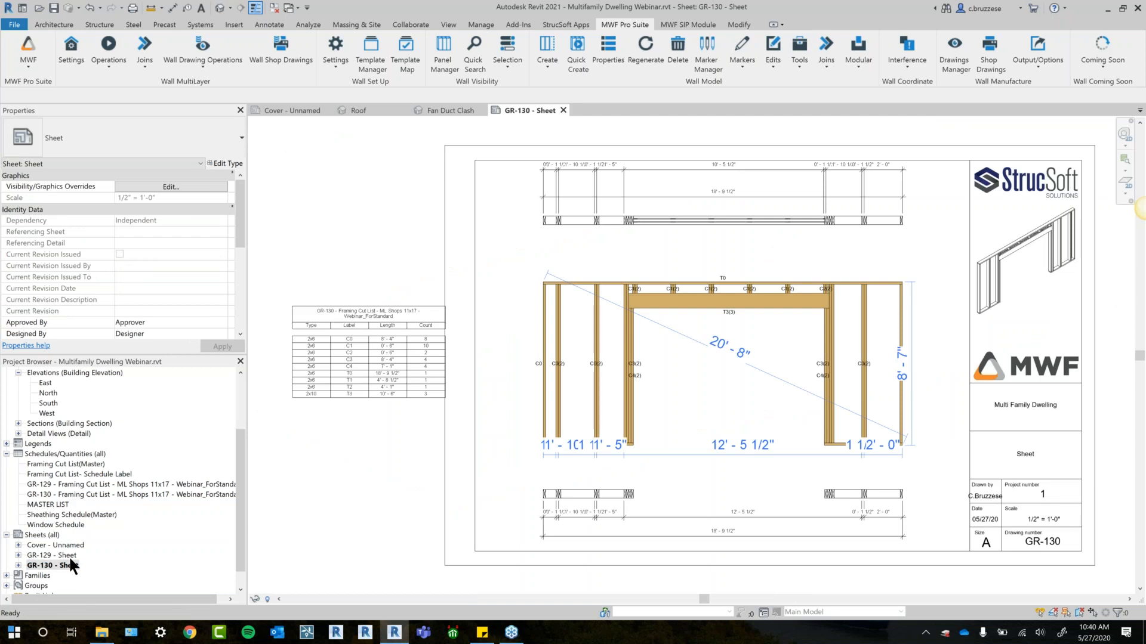
pyautogui.scroll(-1, 490, 425)
pyautogui.moveTo(421, 367); pyautogui.dragTo(505, 288)
pyautogui.moveTo(456, 417); pyautogui.dragTo(373, 396, button='middle')
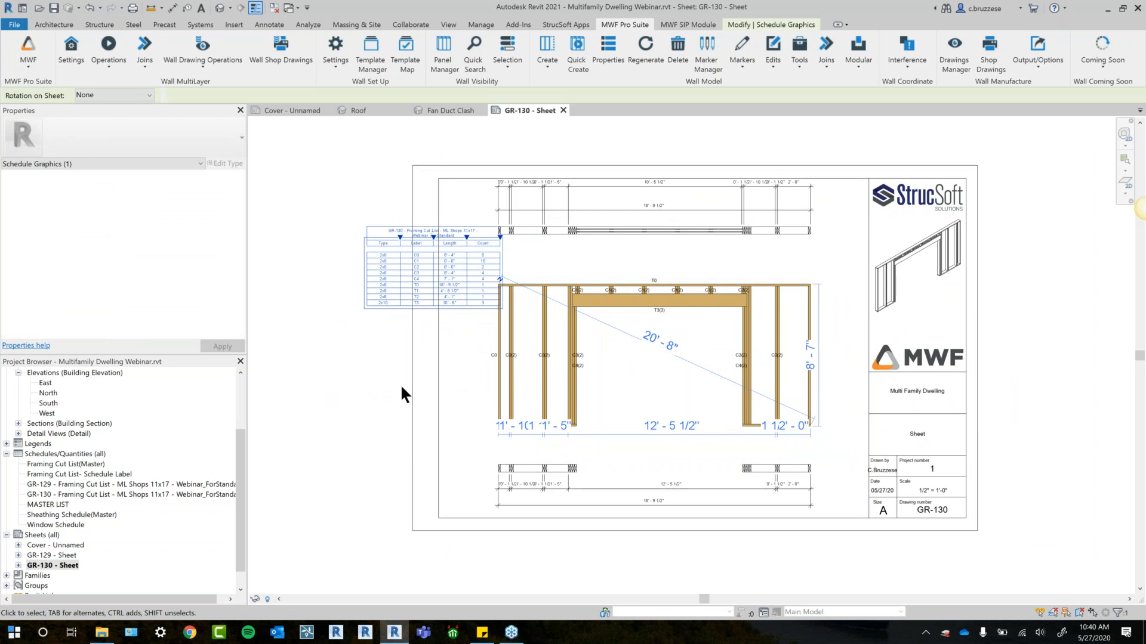
pyautogui.click(202, 60)
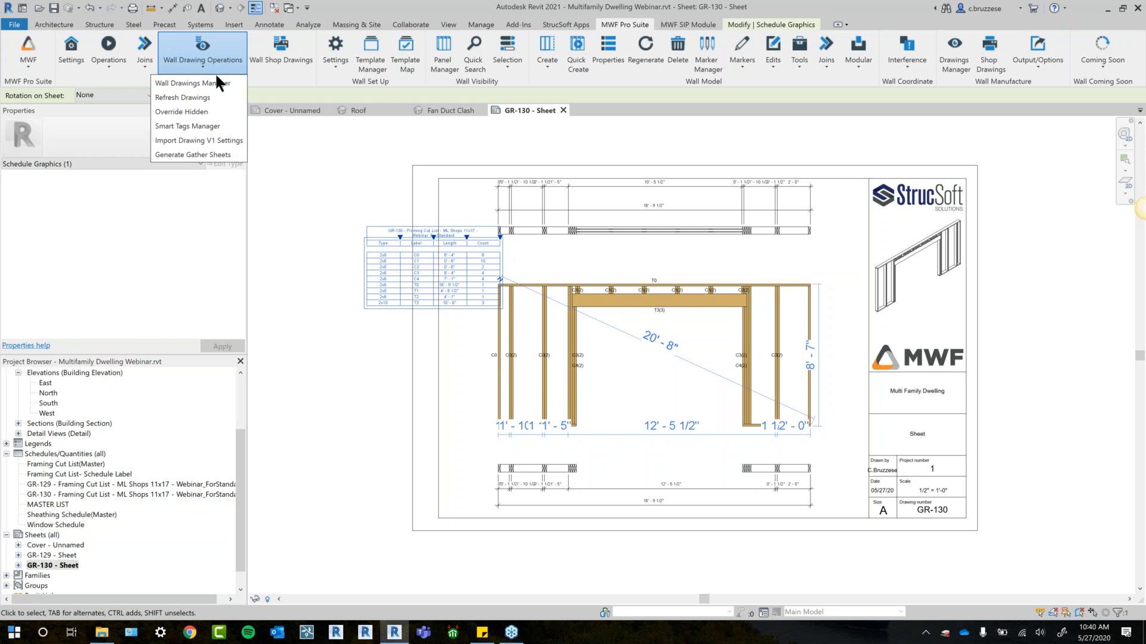
pyautogui.click(223, 82)
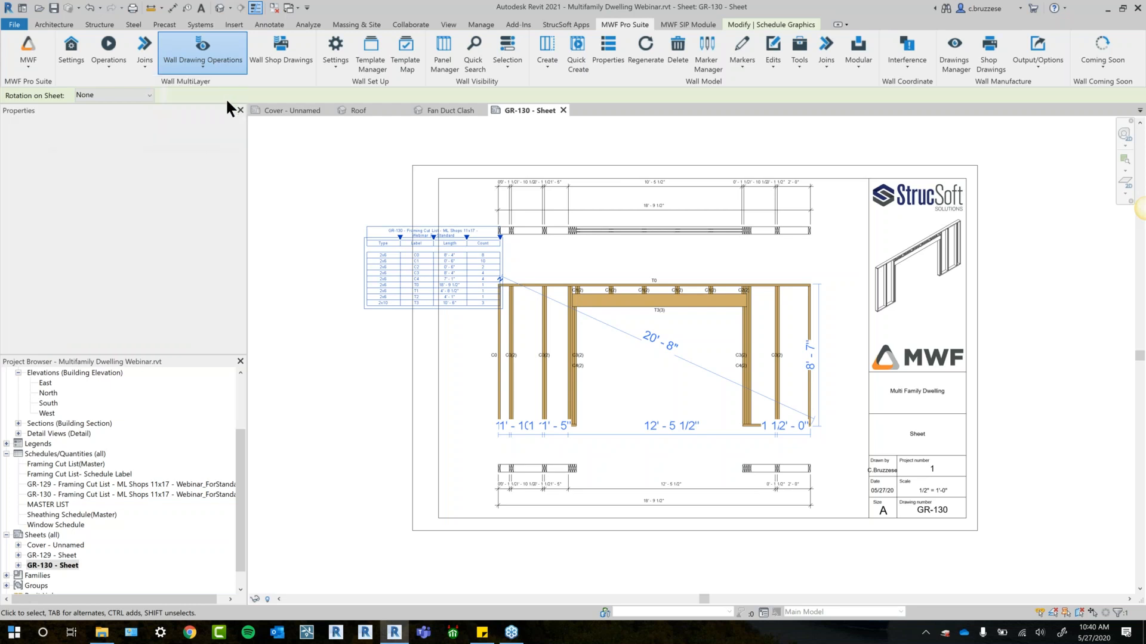
pyautogui.click(517, 253)
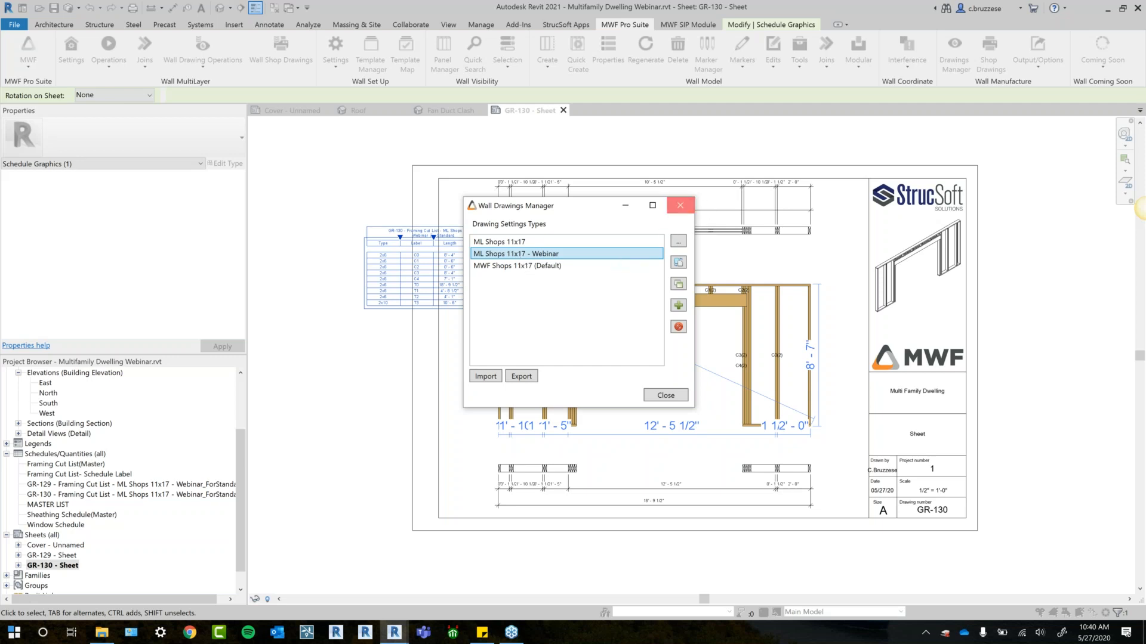
pyautogui.click(680, 205)
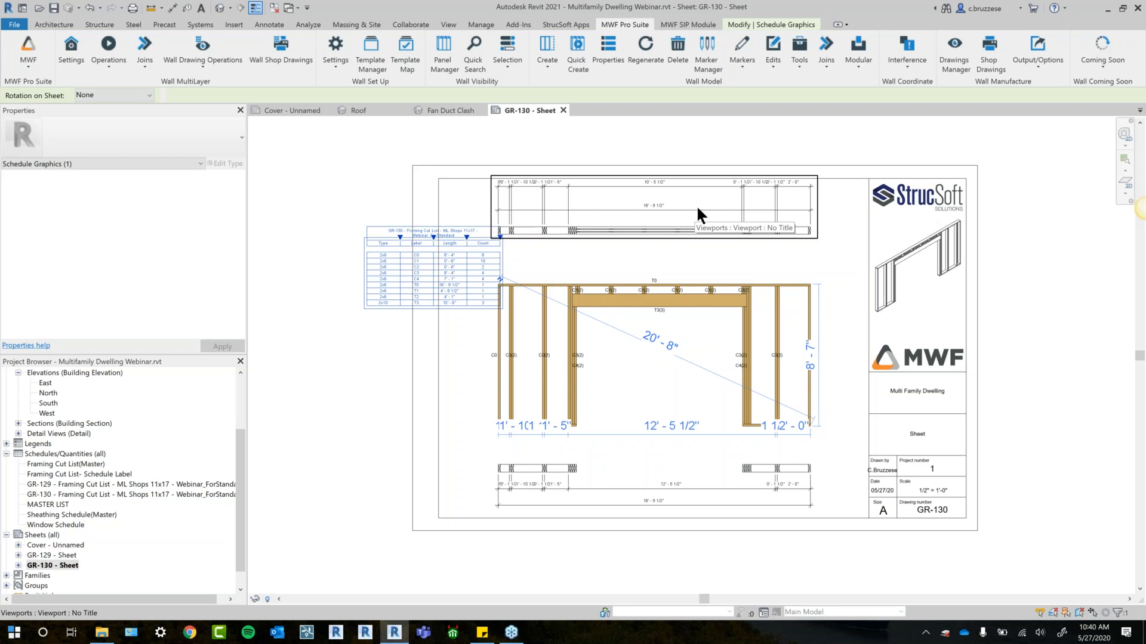
# - Move the Framing Cut List schedule slightly down and away from the framing elevation on the GR-130 sheet
pyautogui.moveTo(698, 252); pyautogui.dragTo(619, 289, button='middle')
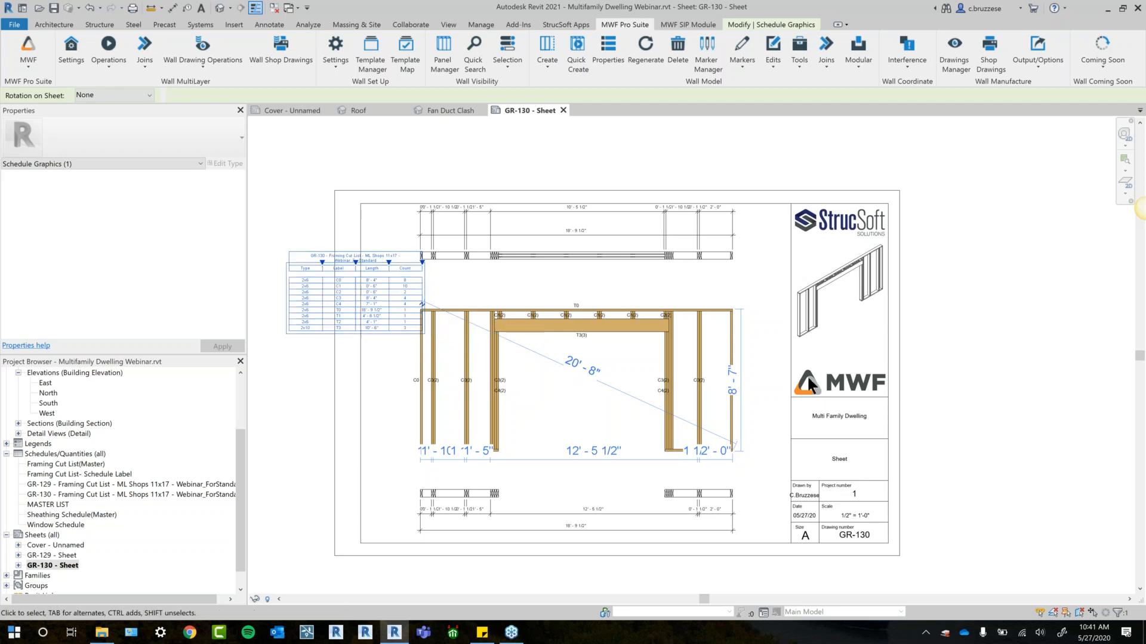
pyautogui.moveTo(377, 349); pyautogui.dragTo(343, 364)
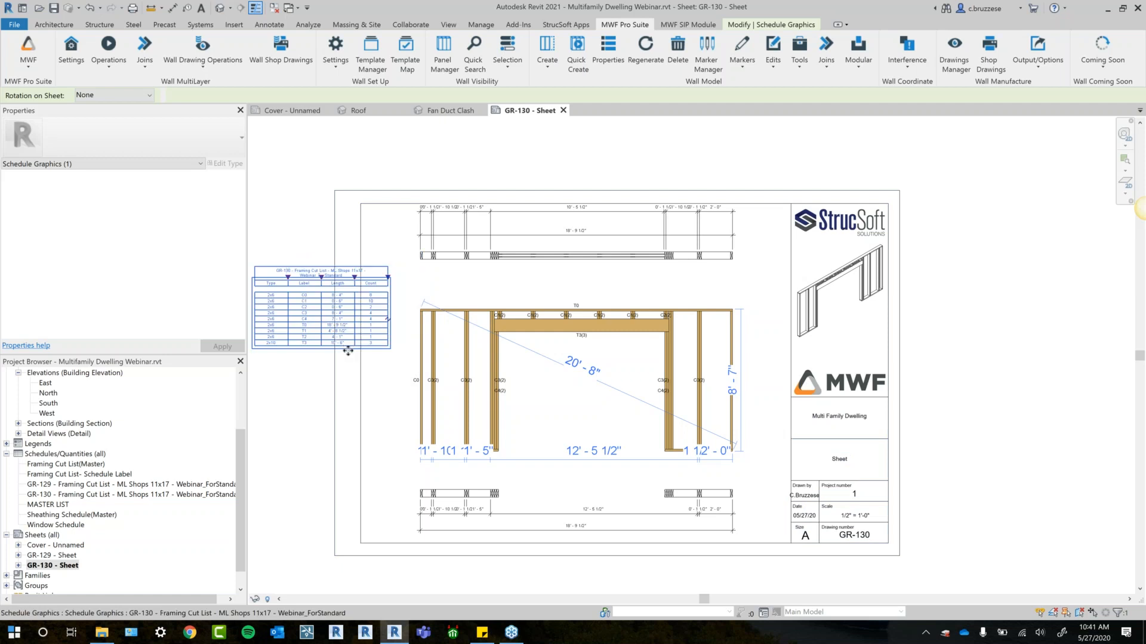
# - Activate the framing elevation on the GR-130 sheet and examine the label and tag parameters of a 2x6 stud
pyautogui.doubleClick(452, 355)
pyautogui.click(462, 358)
pyautogui.scroll(-5, 145, 306)
pyautogui.scroll(-4, 146, 310)
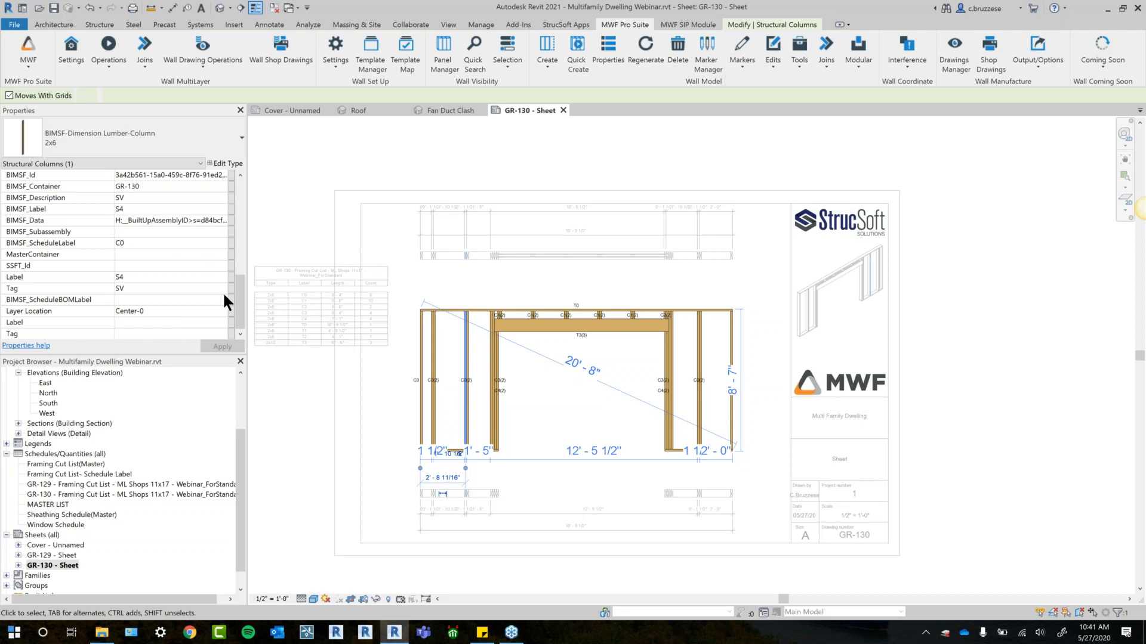
# - Open the Framing Elevation view options within the ML Shops 11x17 - Webinar wall drawing settings
pyautogui.click(231, 53)
pyautogui.click(212, 80)
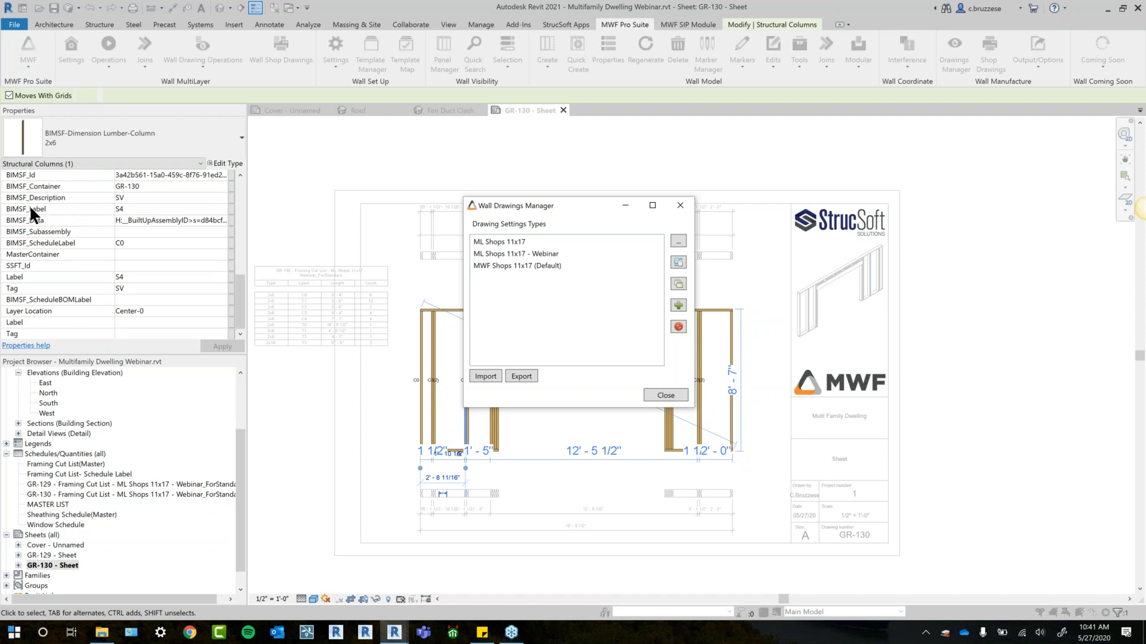
pyautogui.click(564, 253)
pyautogui.click(678, 241)
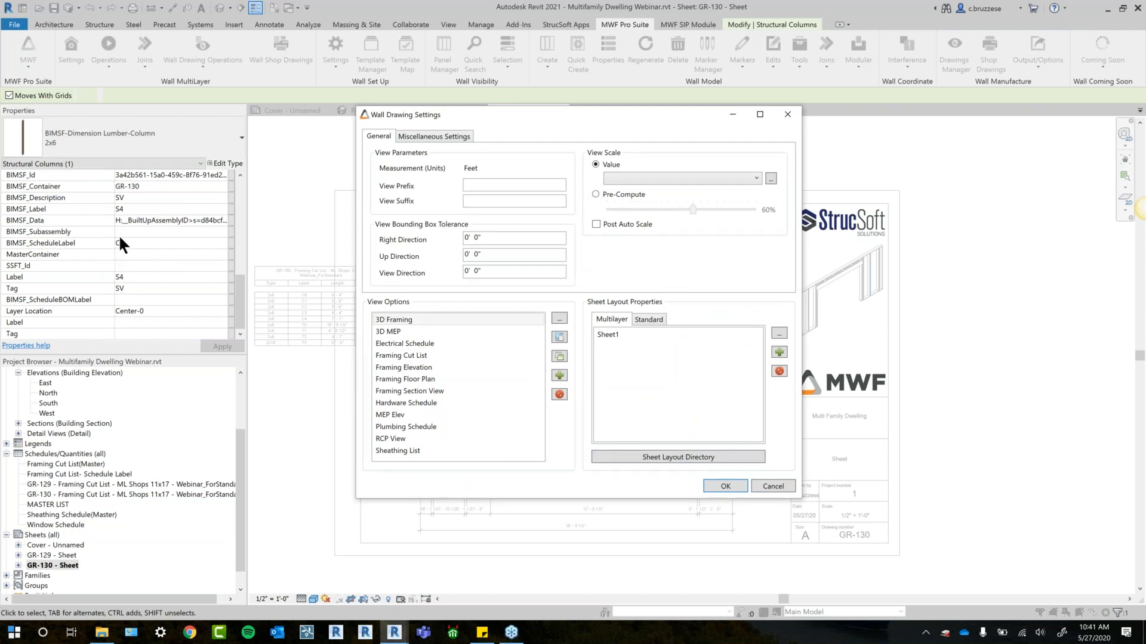
pyautogui.click(448, 354)
pyautogui.click(436, 377)
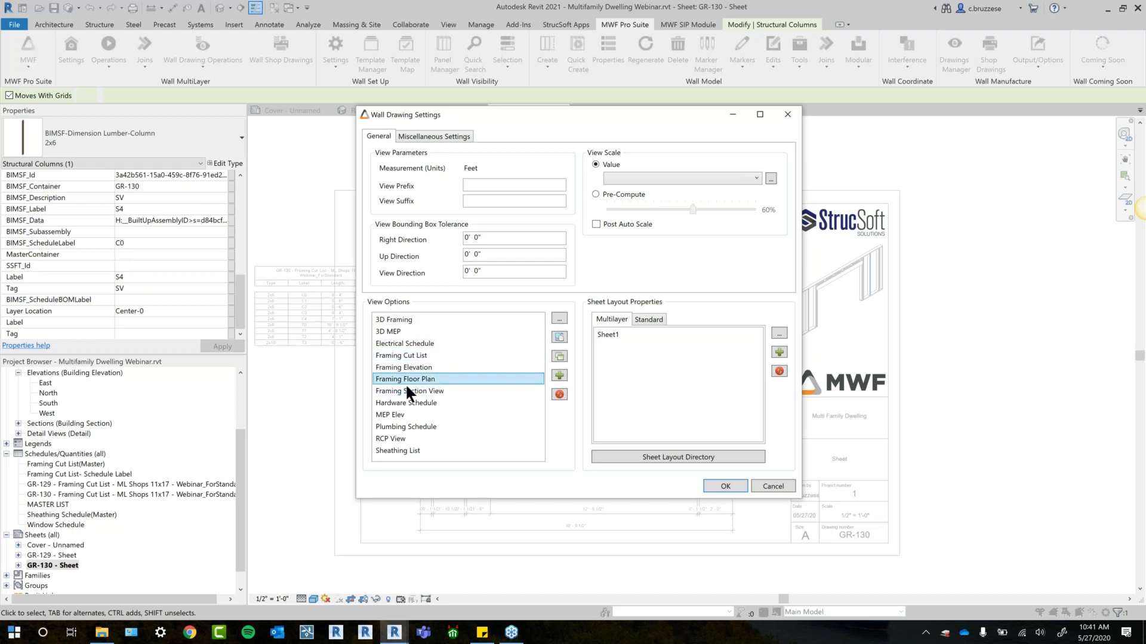
pyautogui.click(426, 367)
pyautogui.click(559, 319)
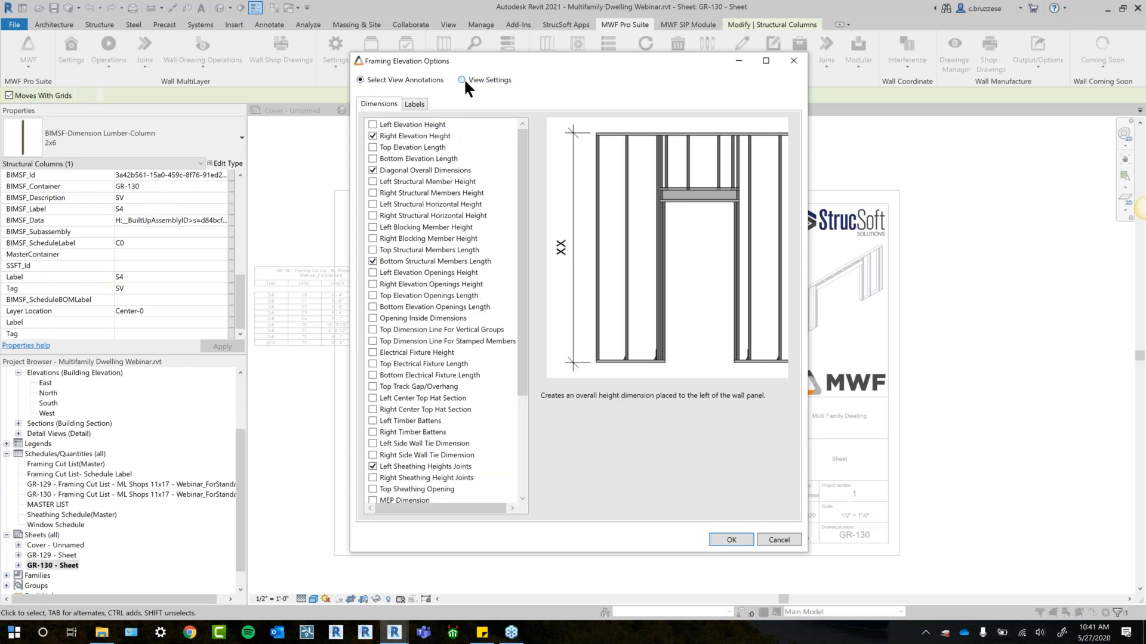
# - Set the framing elevation's label method to By Distribution, check its label annotations, and accept the Framing Elevation options
pyautogui.click(462, 79)
pyautogui.click(450, 138)
pyautogui.click(519, 175)
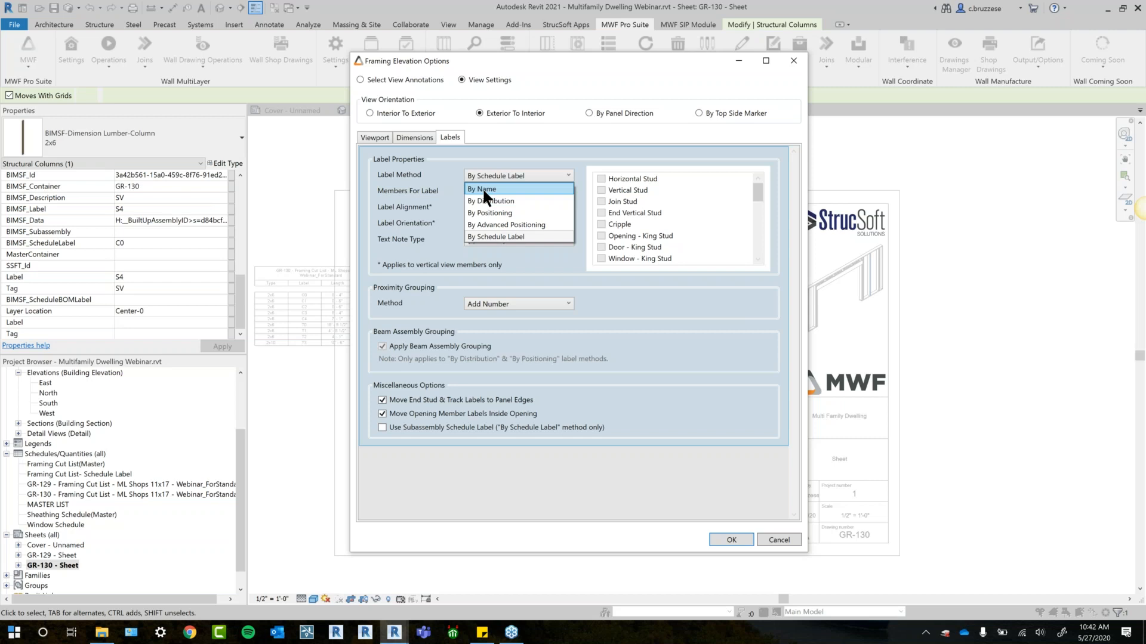
pyautogui.click(516, 201)
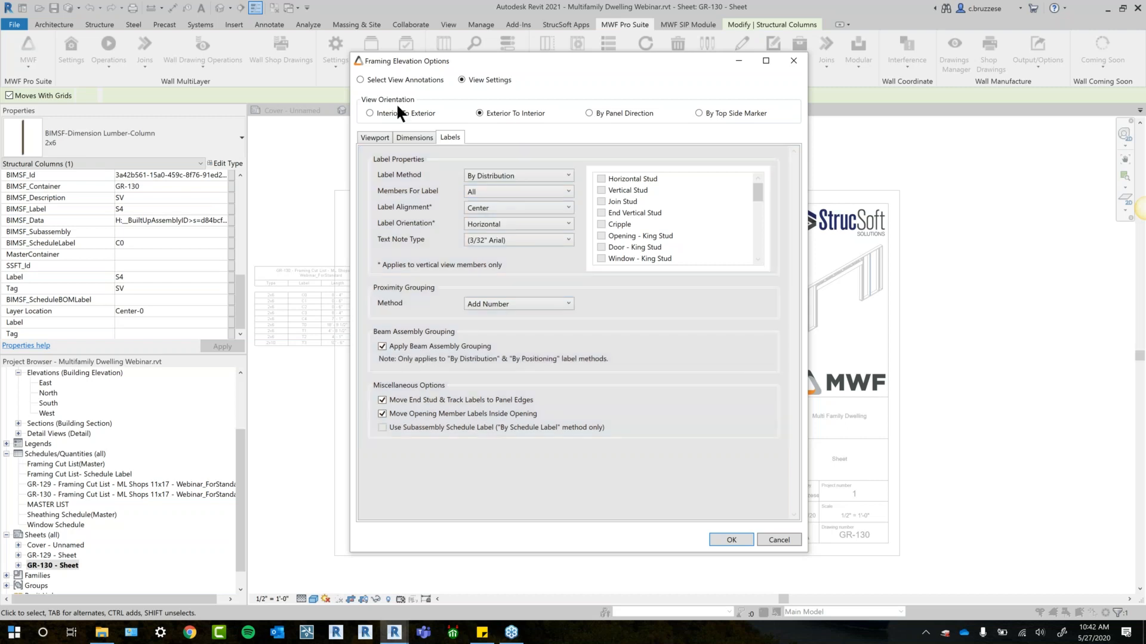
pyautogui.click(360, 79)
pyautogui.click(415, 105)
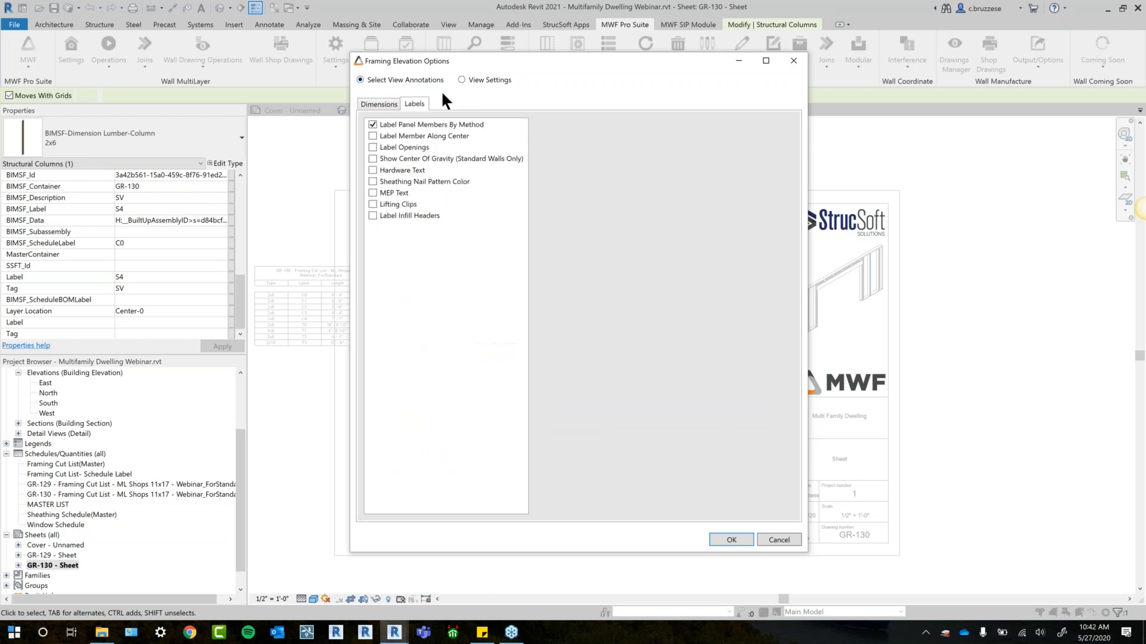
pyautogui.click(481, 80)
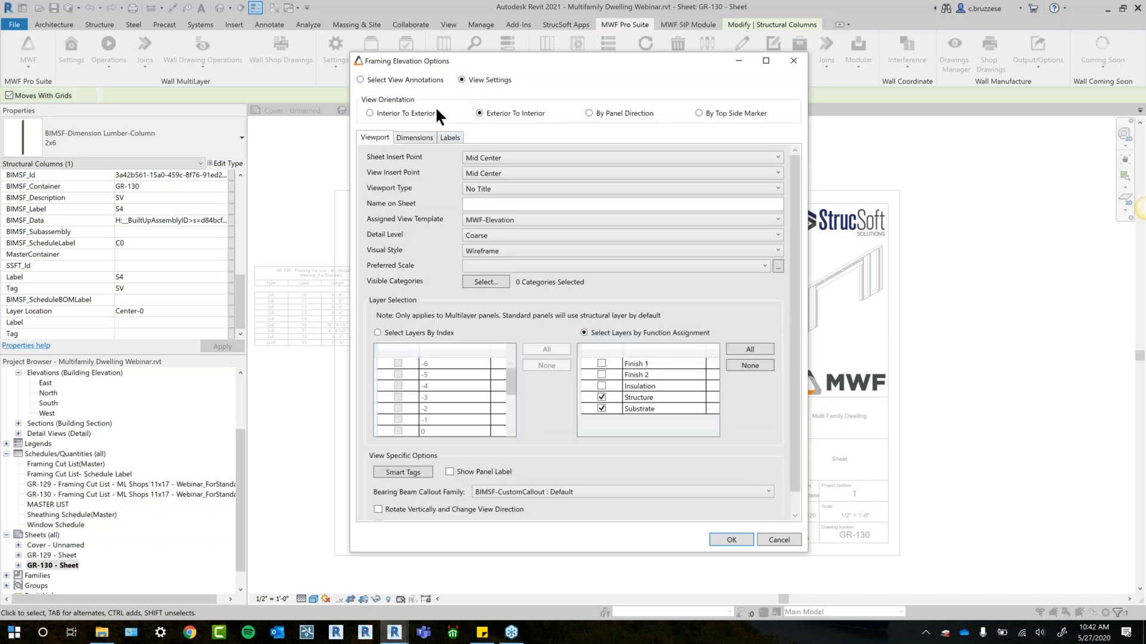
pyautogui.click(729, 539)
# - Turn on the distribution setting run before drawing generation and inspect the settings of Distribution Strategy Type A
pyautogui.click(466, 135)
pyautogui.click(406, 155)
pyautogui.click(495, 172)
pyautogui.click(529, 172)
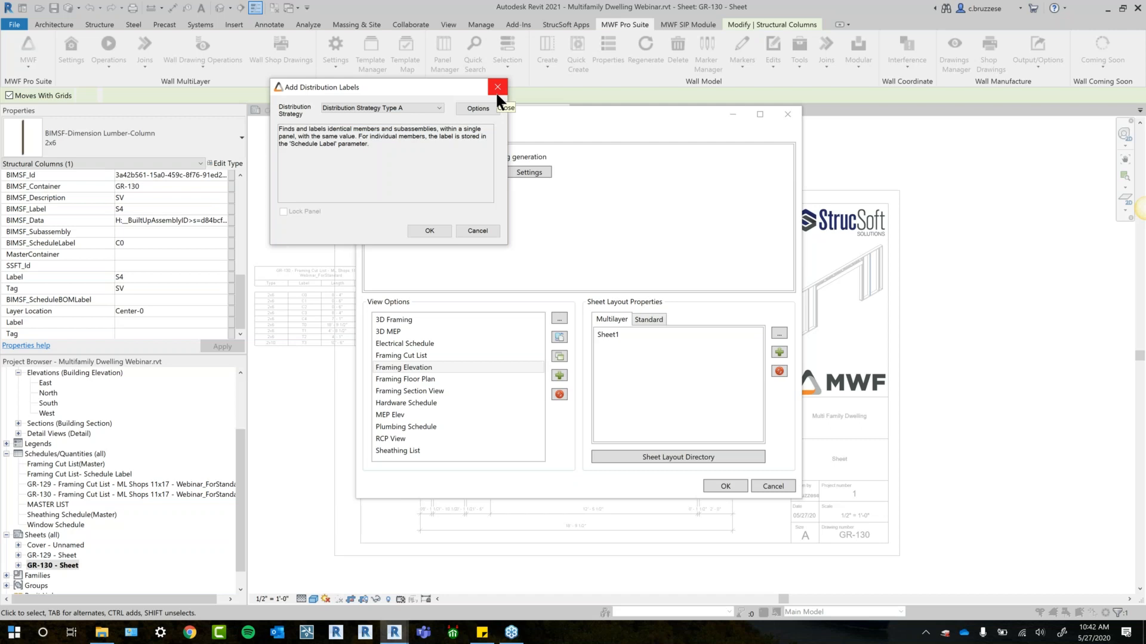
pyautogui.click(103, 641)
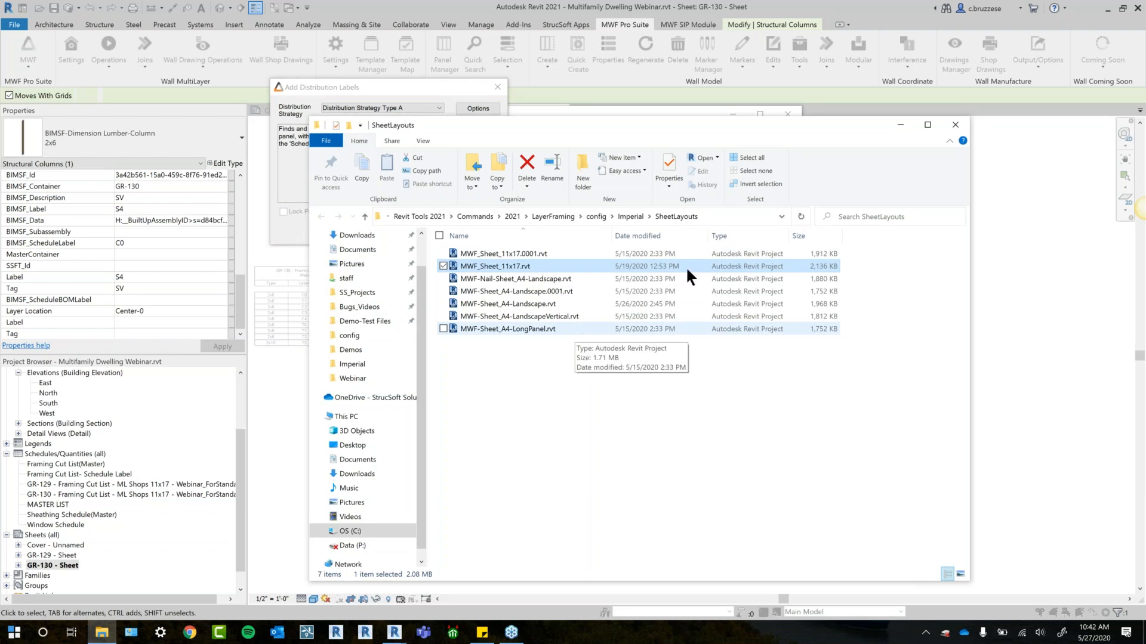
pyautogui.moveTo(731, 121); pyautogui.dragTo(673, 137)
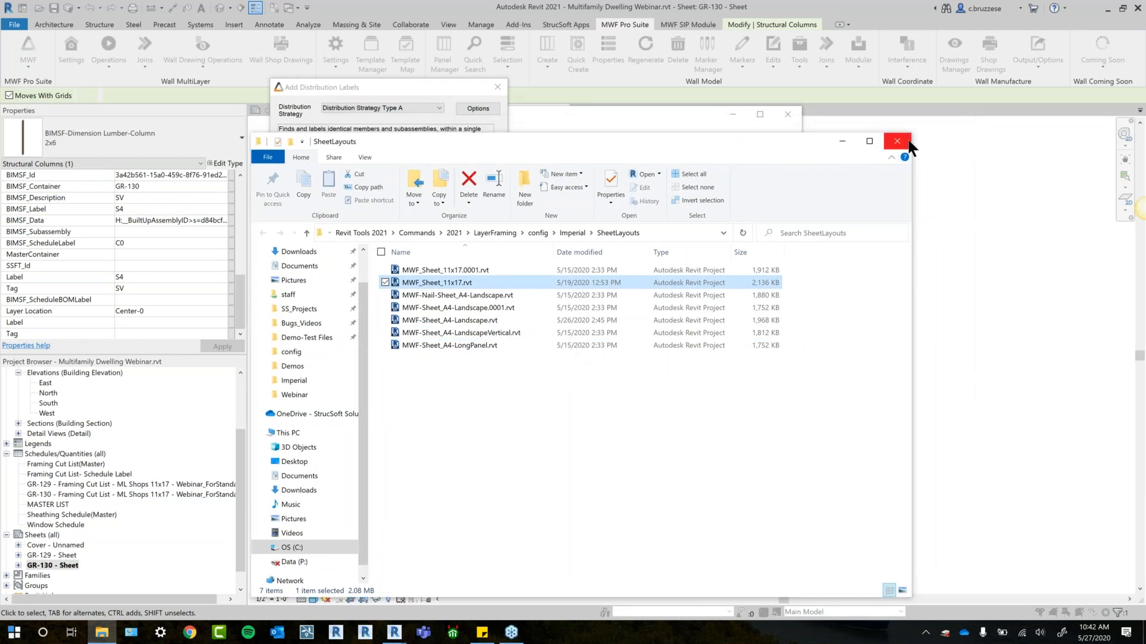
pyautogui.click(897, 142)
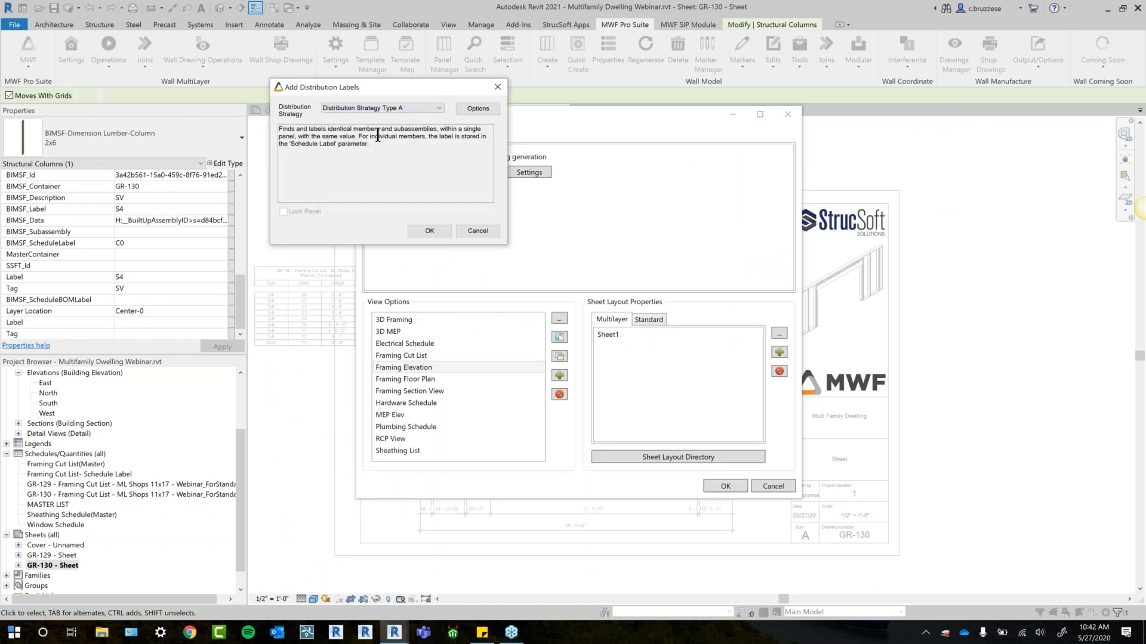
# - Close the distribution label settings and review the available label methods in the Framing Elevation view settings
pyautogui.click(494, 87)
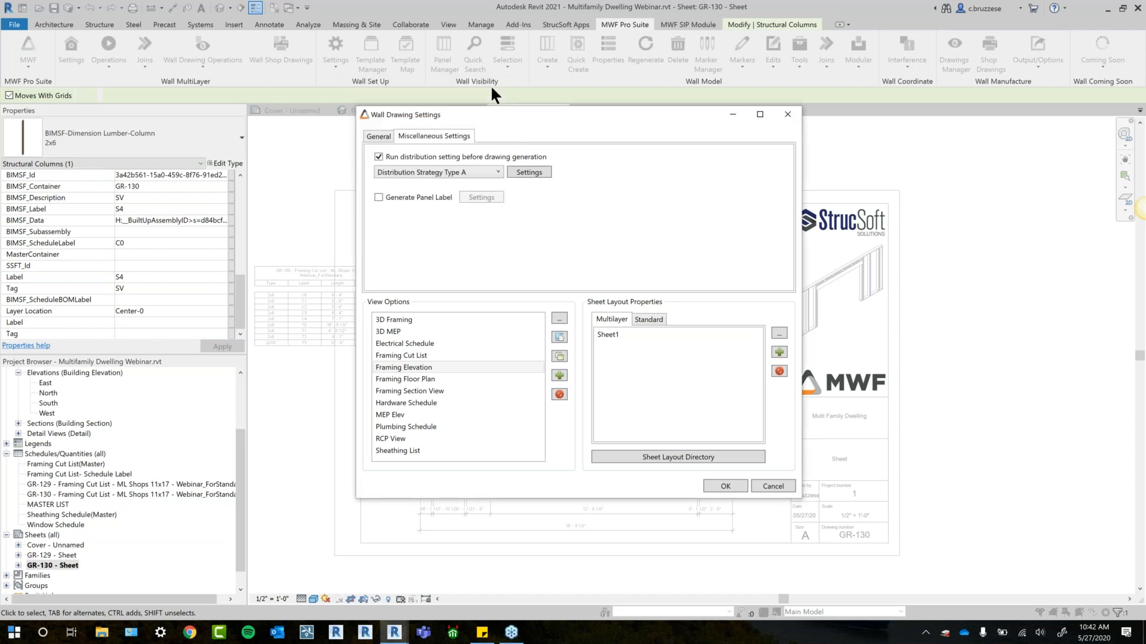
pyautogui.click(377, 138)
pyautogui.click(412, 368)
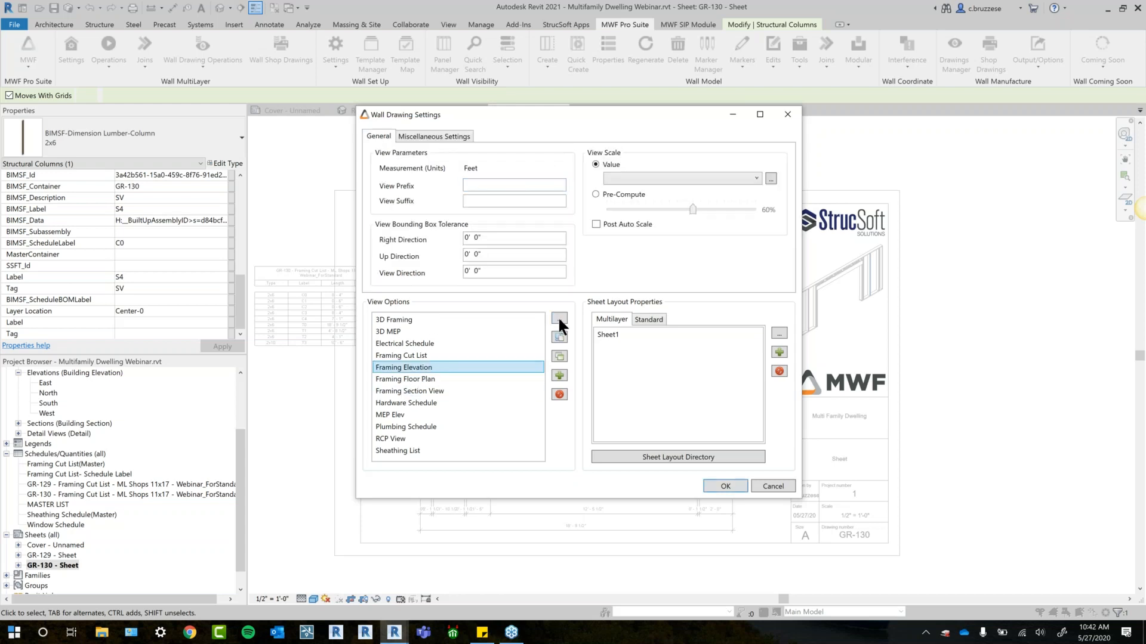
pyautogui.click(558, 318)
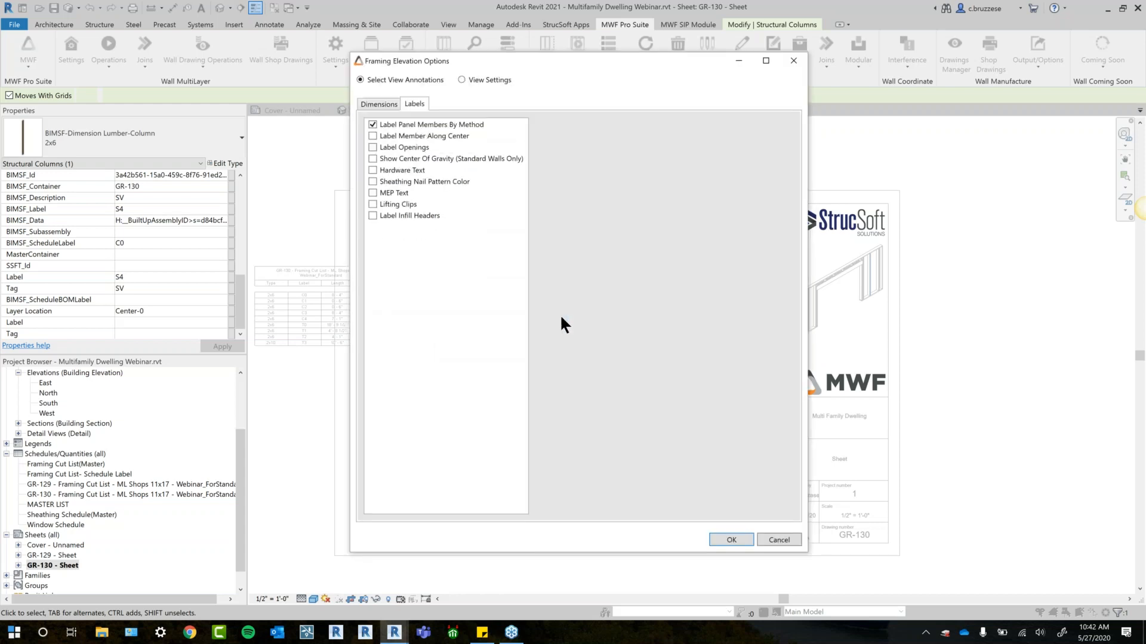
pyautogui.click(487, 78)
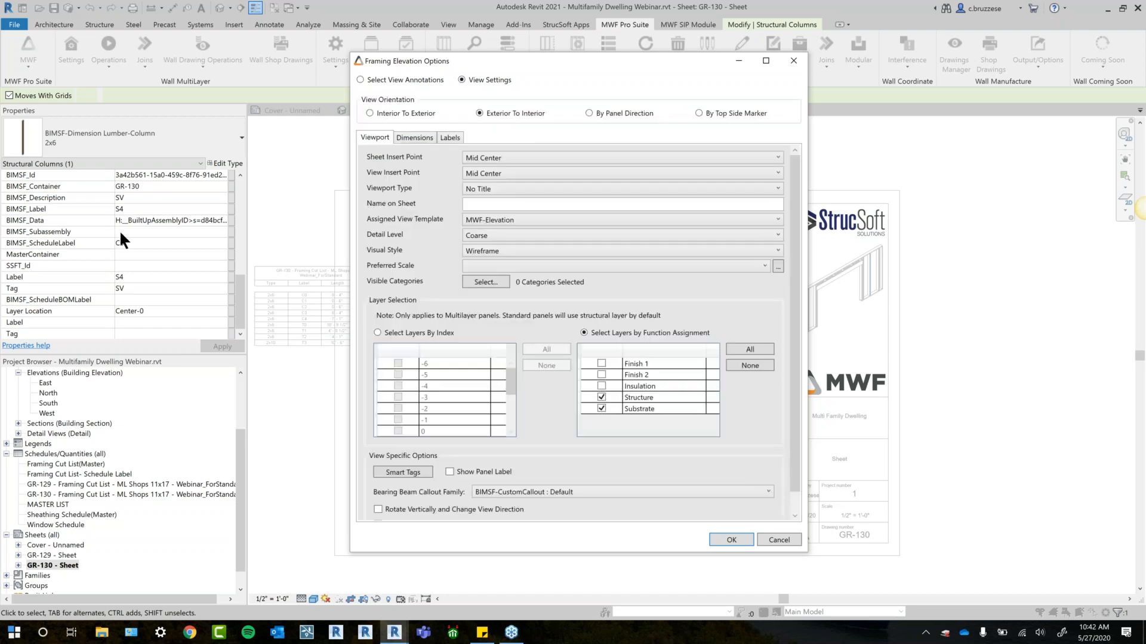
pyautogui.click(454, 137)
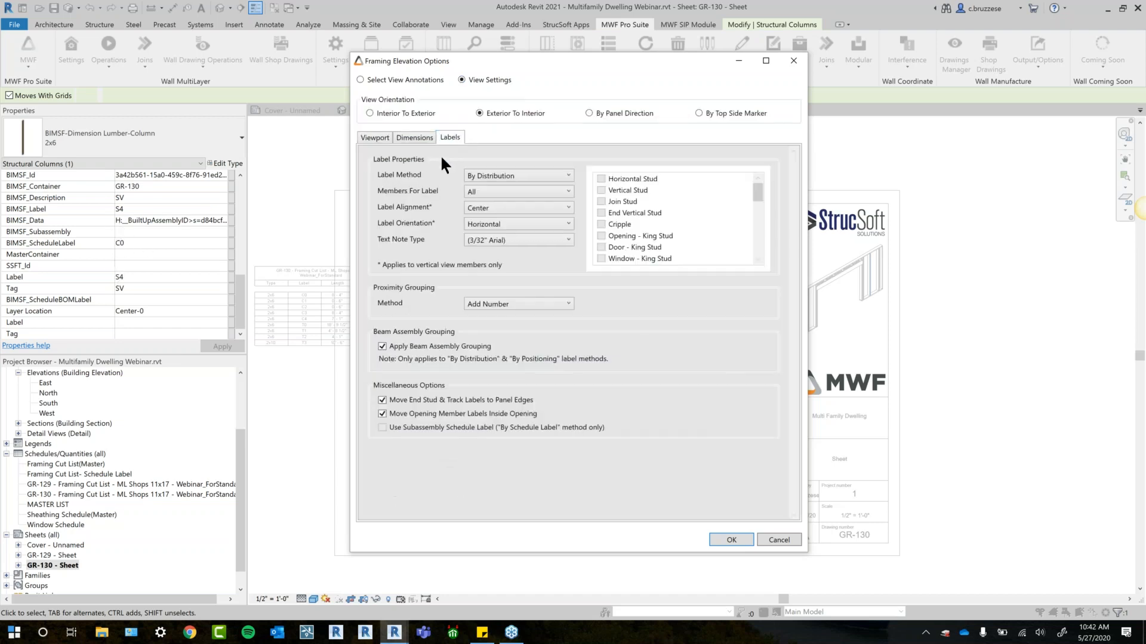
pyautogui.click(491, 177)
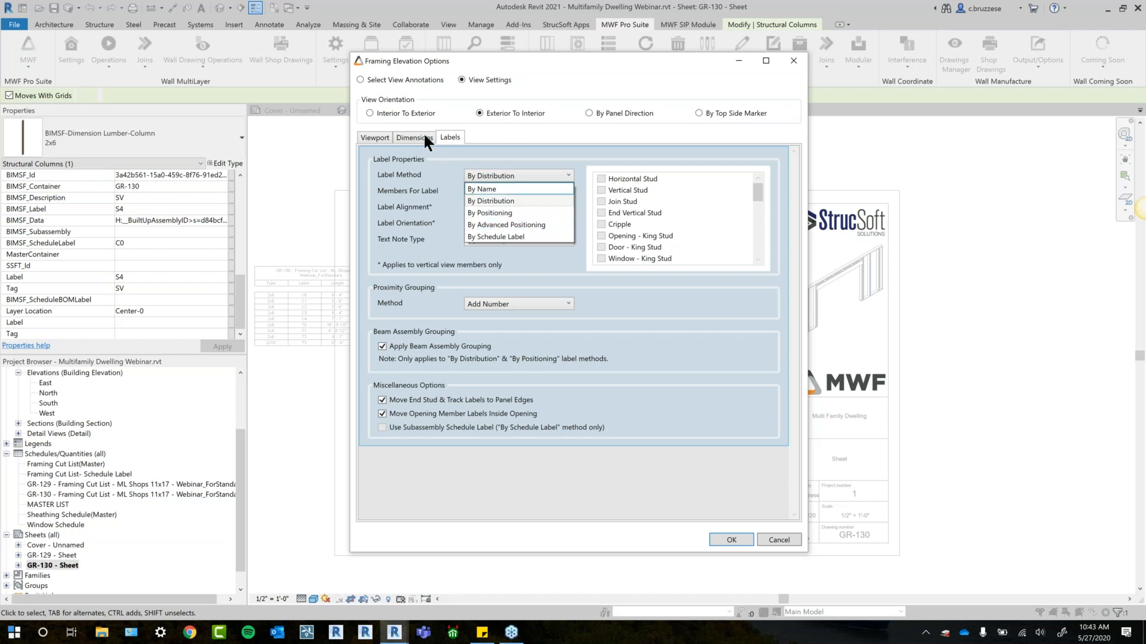
pyautogui.click(511, 172)
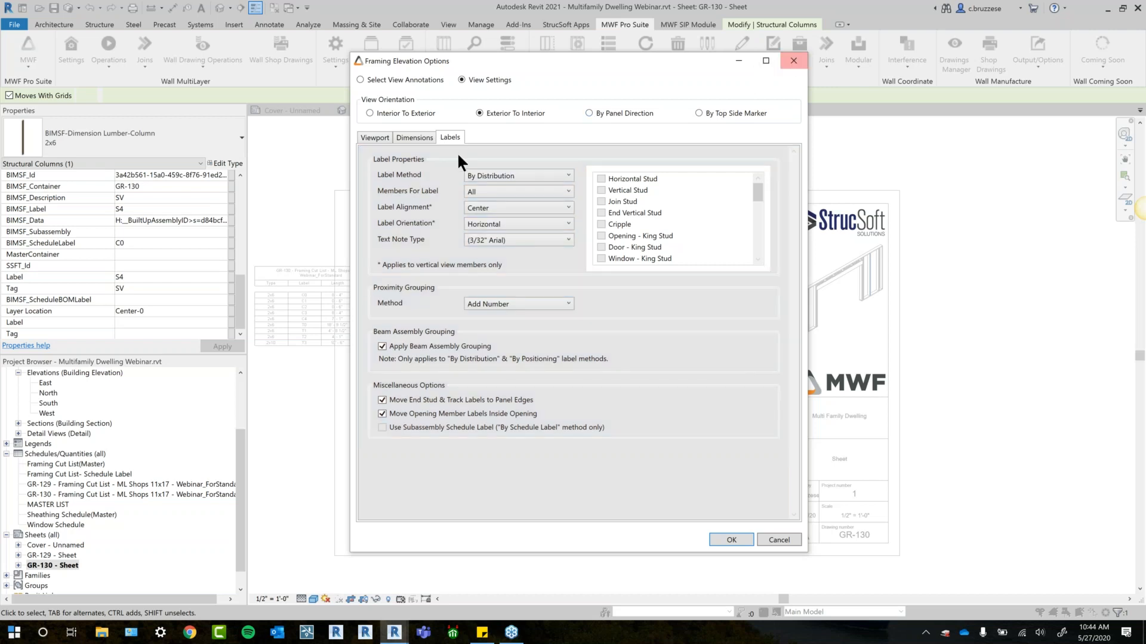
# - Review the framing elevation's viewport settings and label annotations, and leave the wall drawing settings without saving
pyautogui.click(417, 138)
pyautogui.click(370, 139)
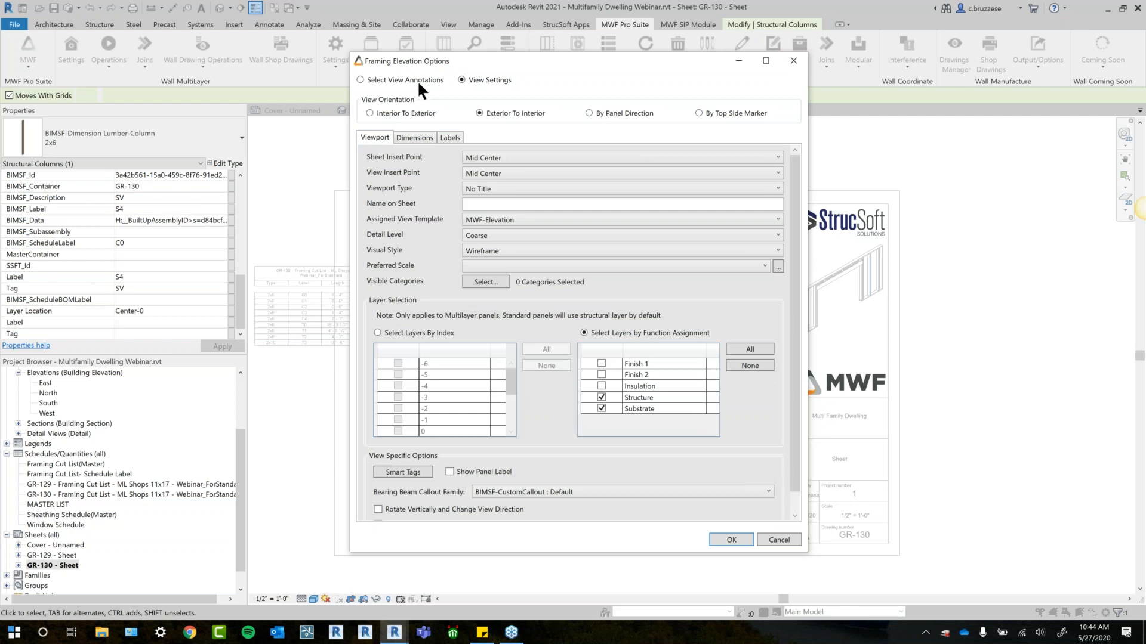
pyautogui.click(361, 80)
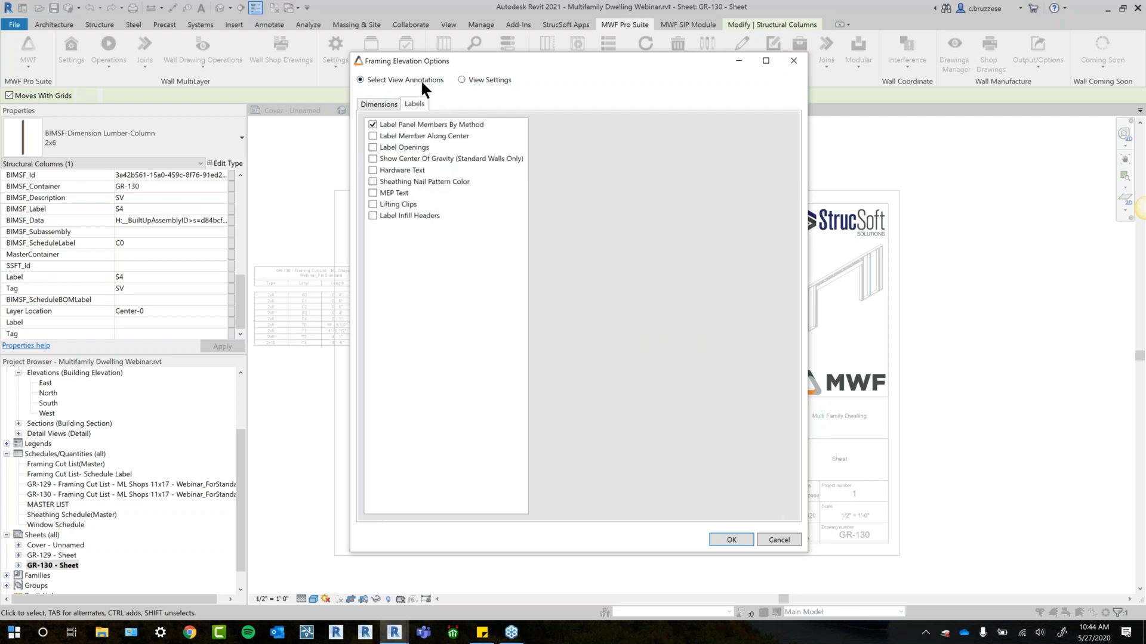
pyautogui.moveTo(479, 193)
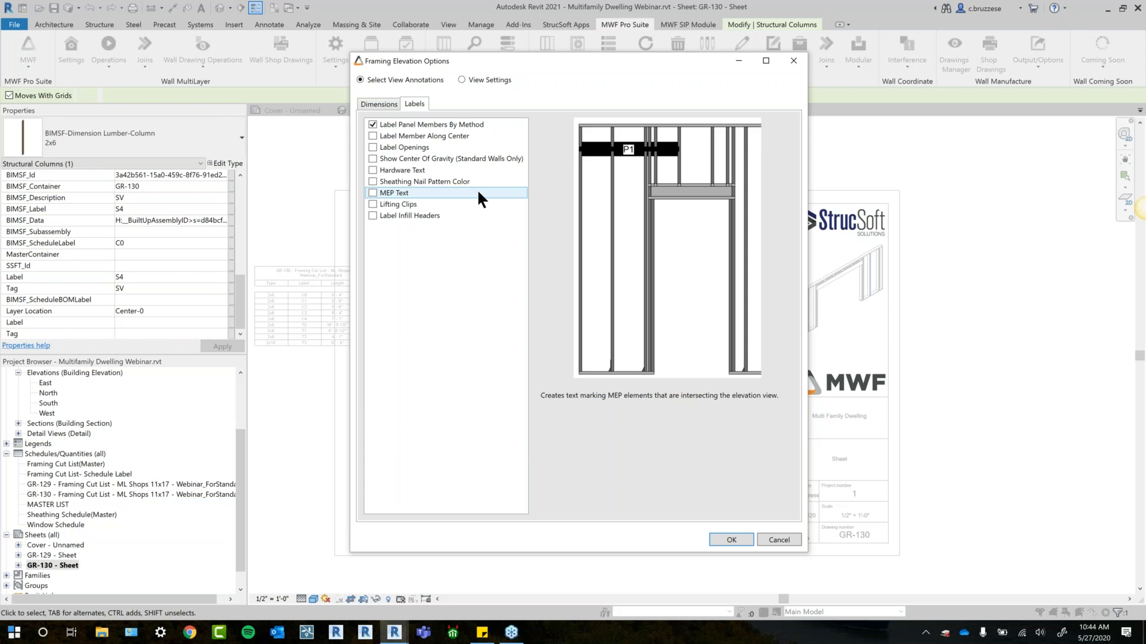
pyautogui.click(773, 540)
pyautogui.click(773, 487)
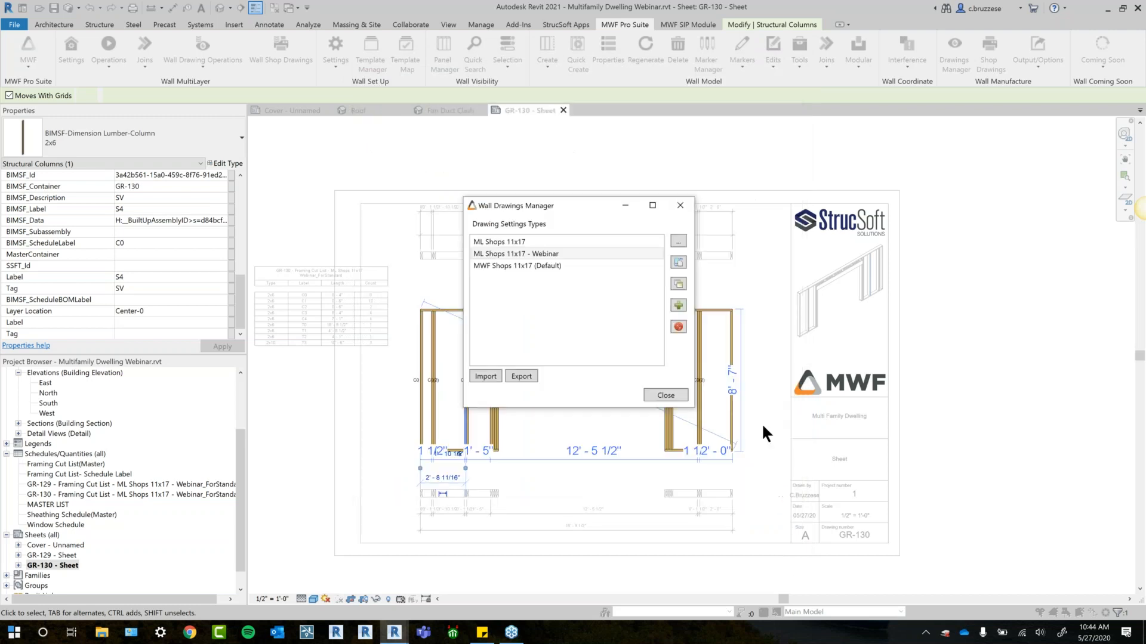
pyautogui.click(684, 396)
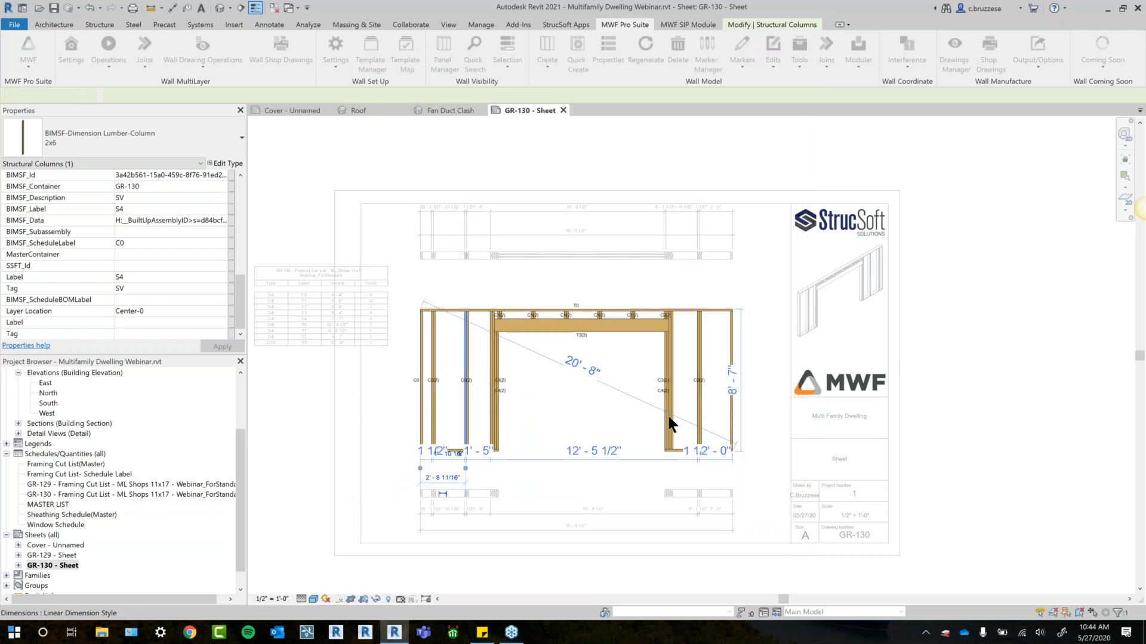
# - Deactivate the framing elevation view and move the Framing Cut List schedule further out past the sheet's left border
pyautogui.moveTo(608, 447); pyautogui.dragTo(671, 385, button='middle')
pyautogui.click(412, 502)
pyautogui.doubleClick(412, 506)
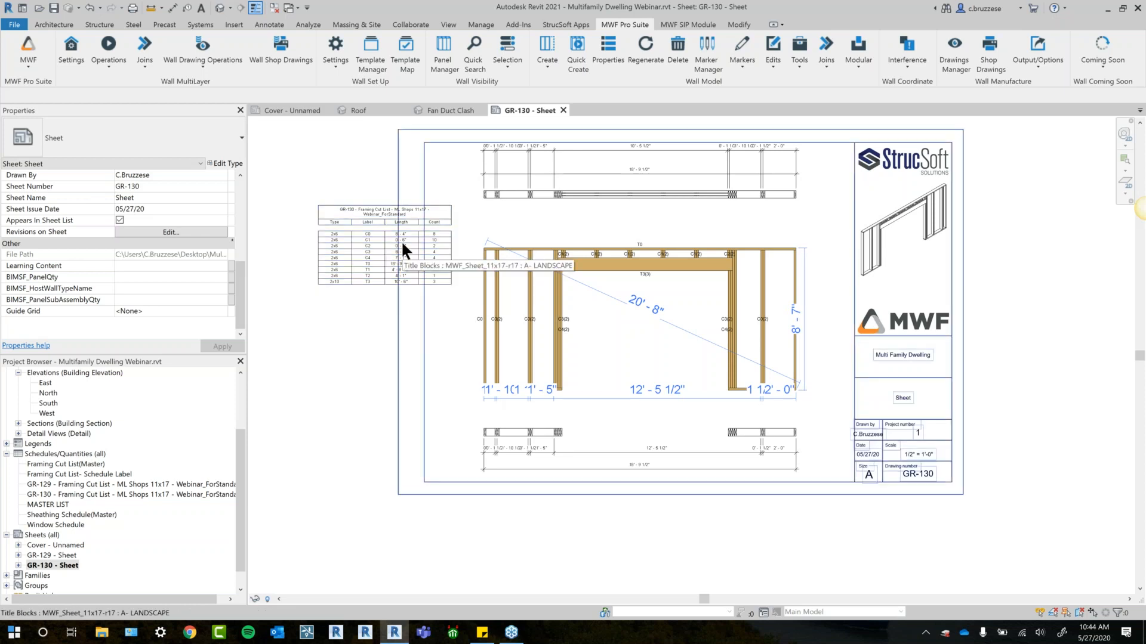
pyautogui.click(368, 248)
pyautogui.moveTo(367, 248); pyautogui.dragTo(327, 233)
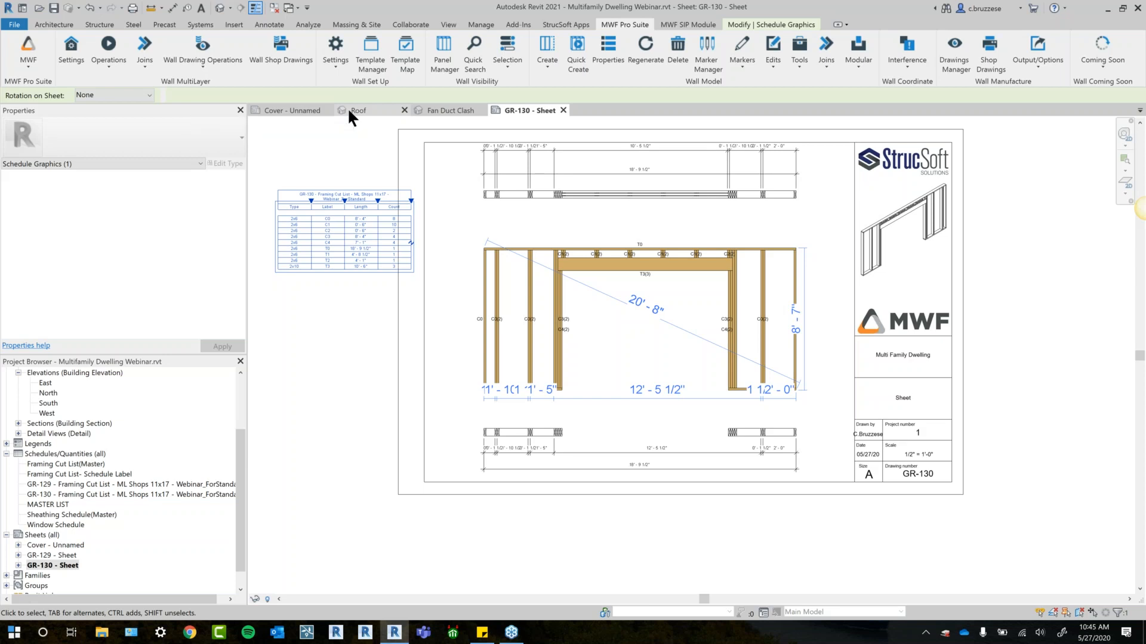
# - Open the list of Wall Drawing Operations commands
pyautogui.click(220, 69)
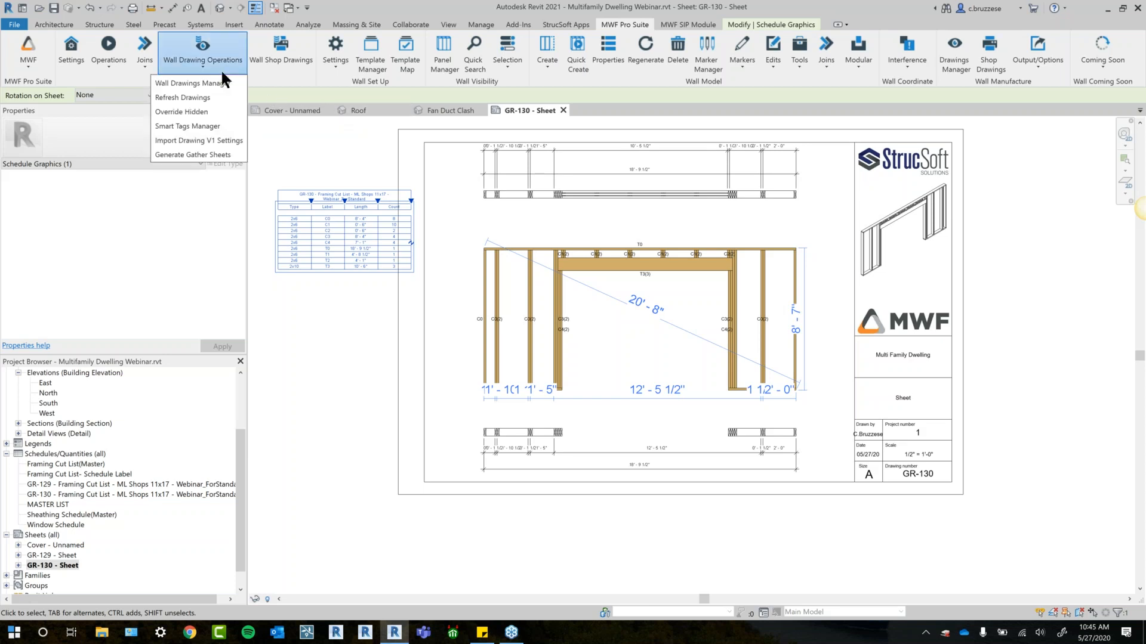